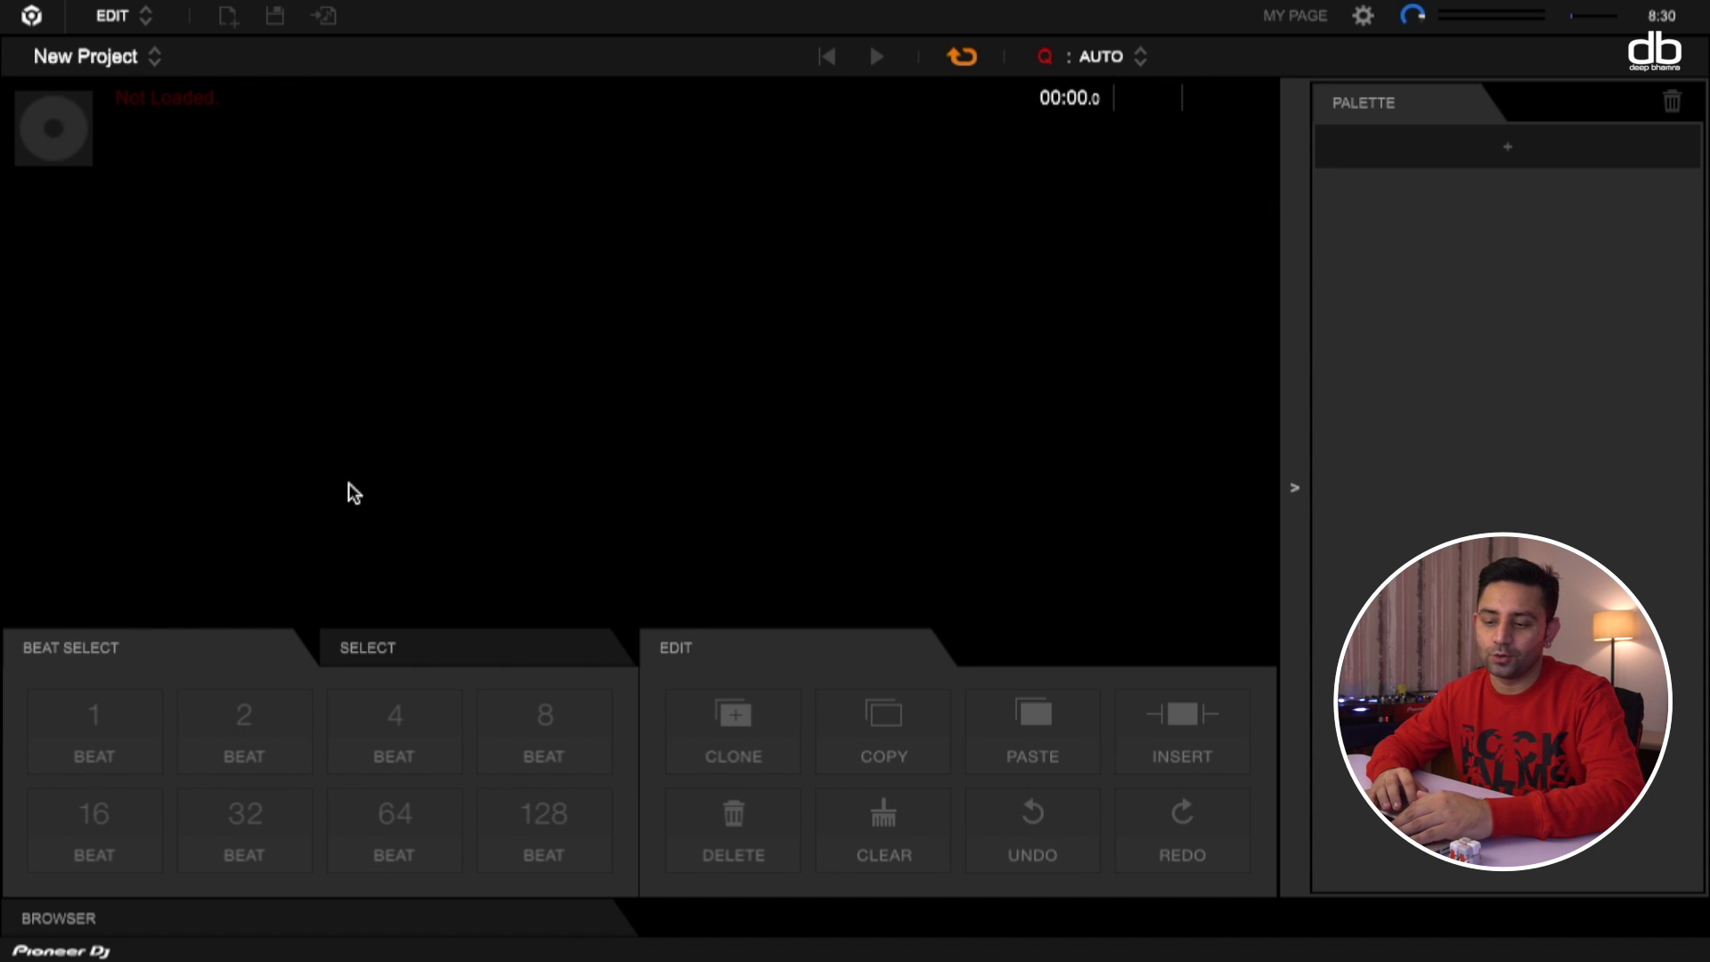
Step: Load the track "Low - ELPHNT" from the TEST playlist into the new edit project and collapse the browser
left_click(148, 918)
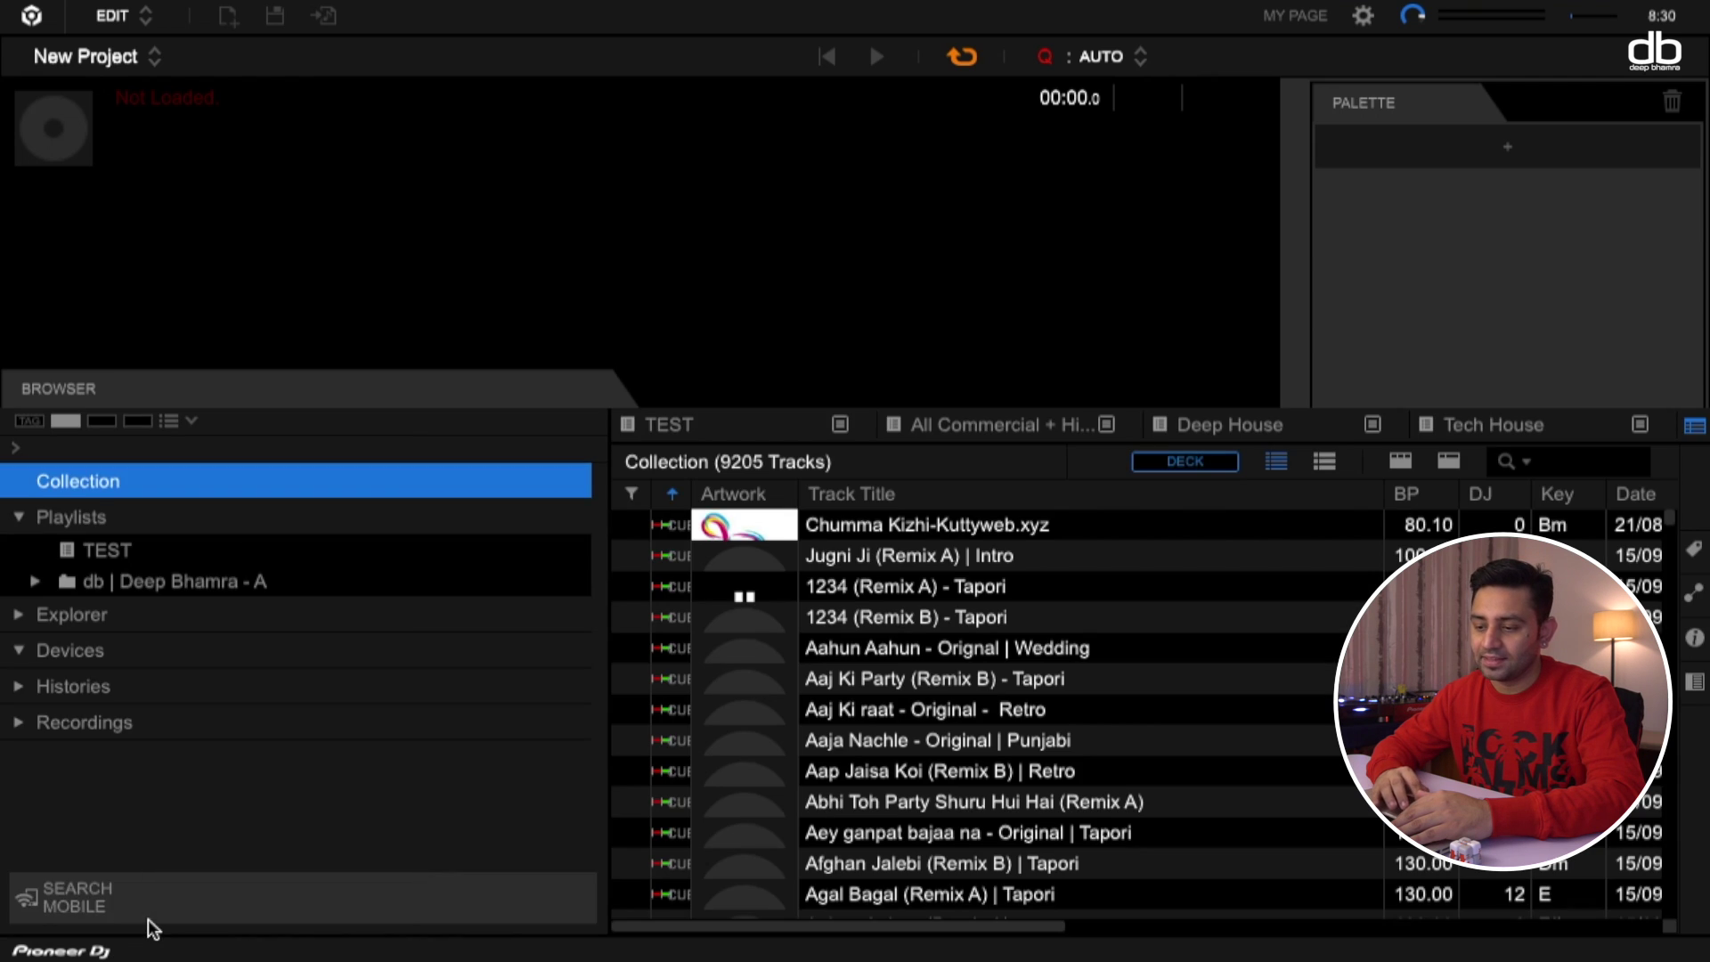
left_click(177, 553)
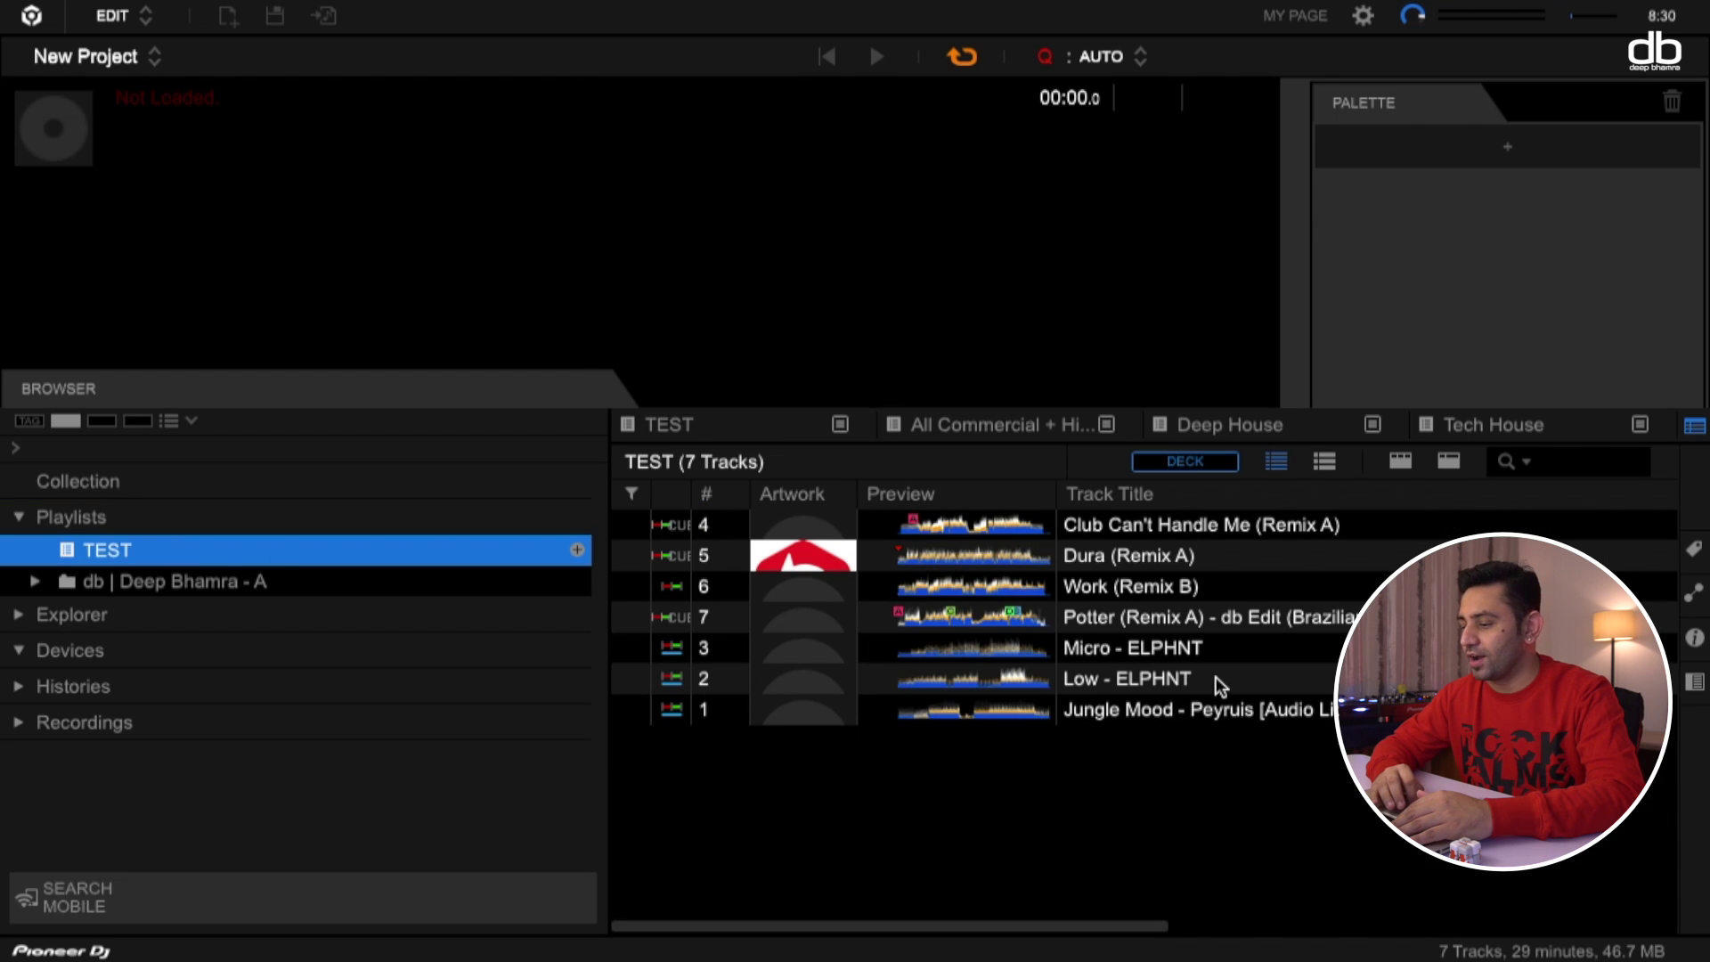
mouse_move(1147, 676)
left_mouse_down()
mouse_move(805, 297)
mouse_move(1008, 575)
mouse_move(777, 273)
left_mouse_up()
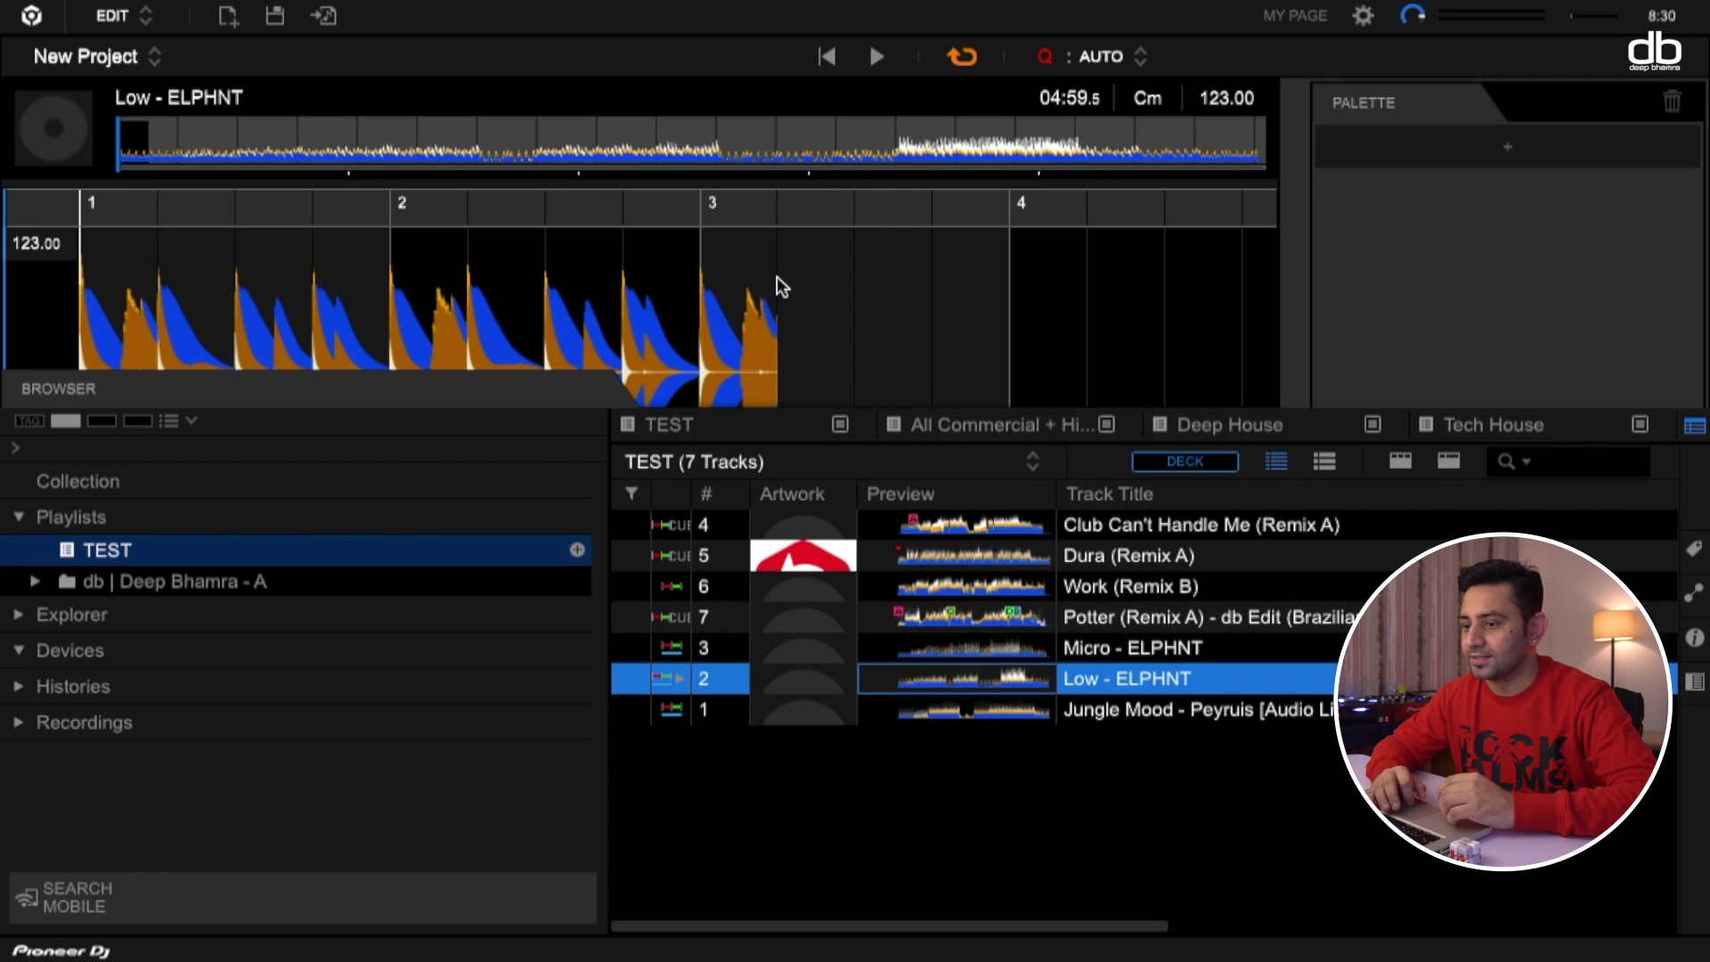
left_click(554, 397)
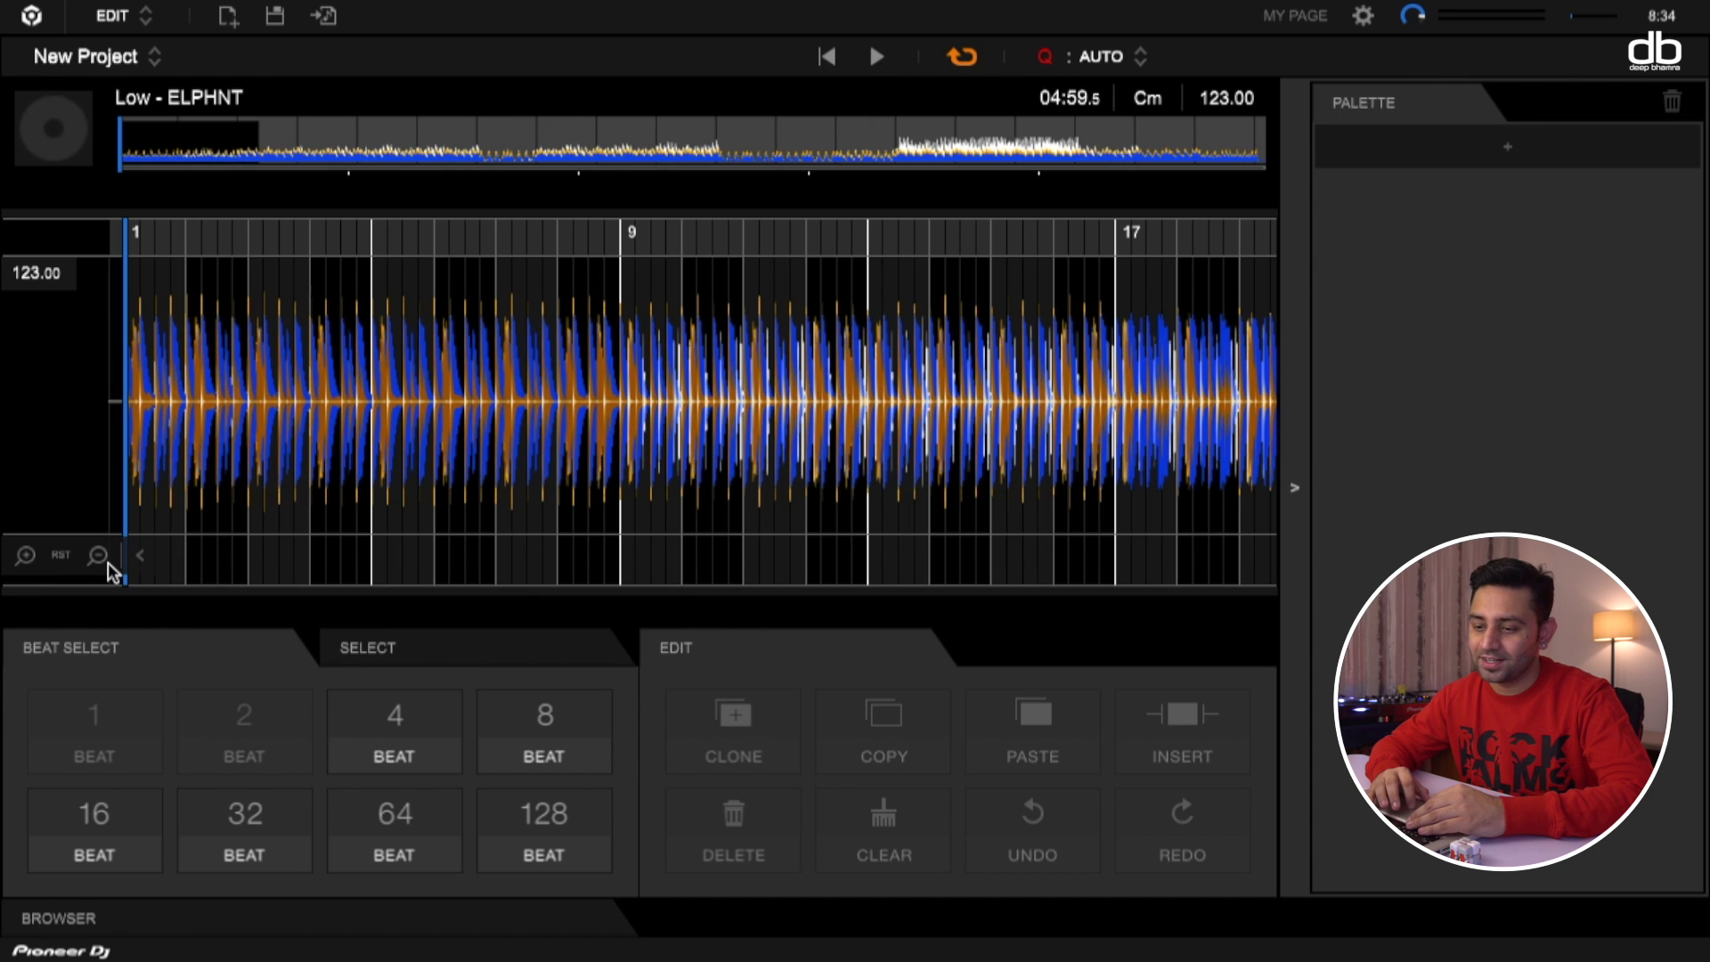
Step: Listen to the track's intro from bar 1 and to a passage just after bar 57, and stop playback
left_click(27, 559)
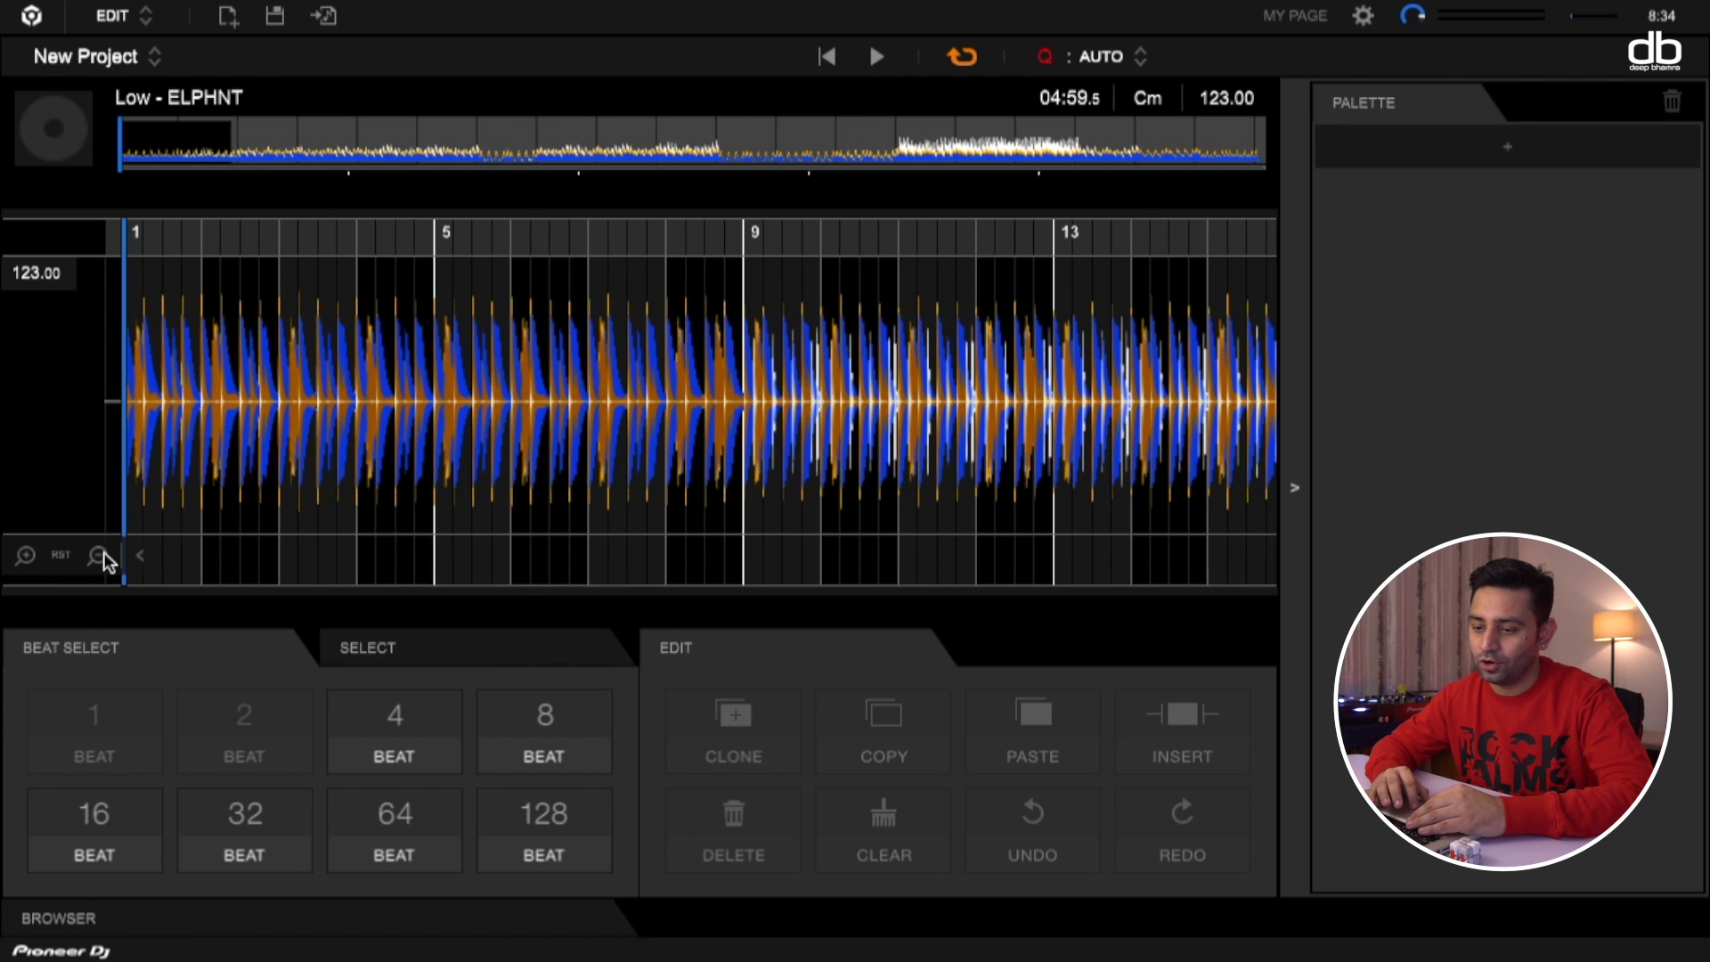
left_click(98, 555)
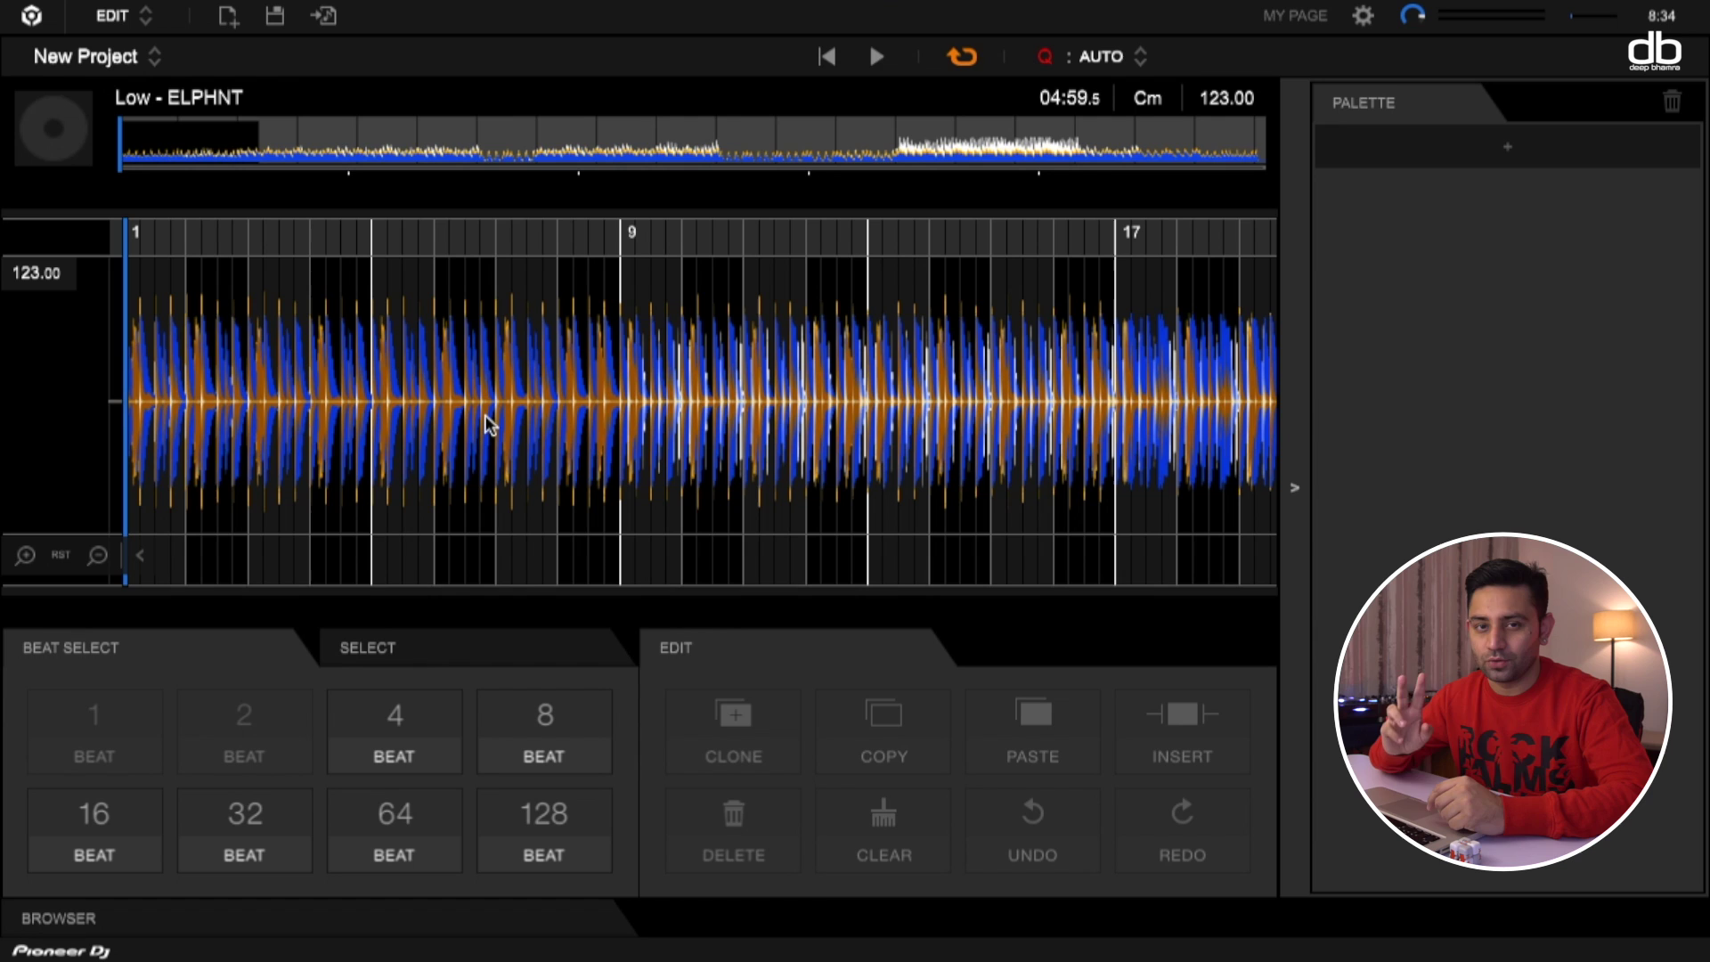
scroll(489, 425, "down", 2)
scroll(489, 425, "up", 2)
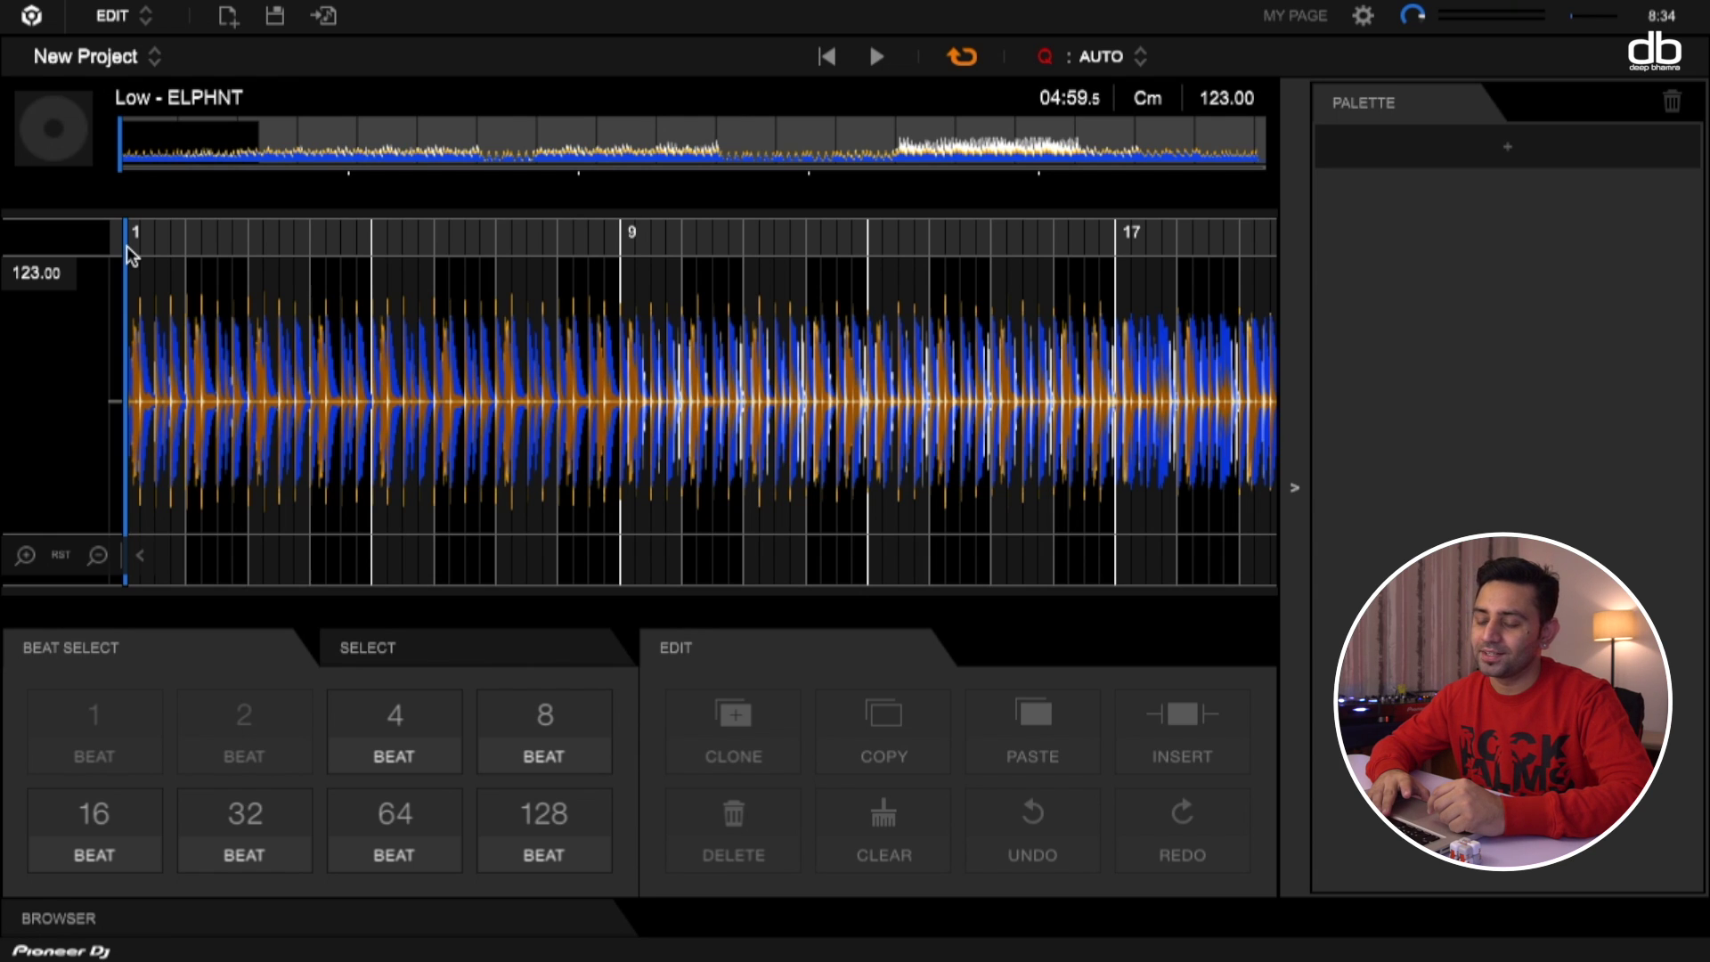
key("space")
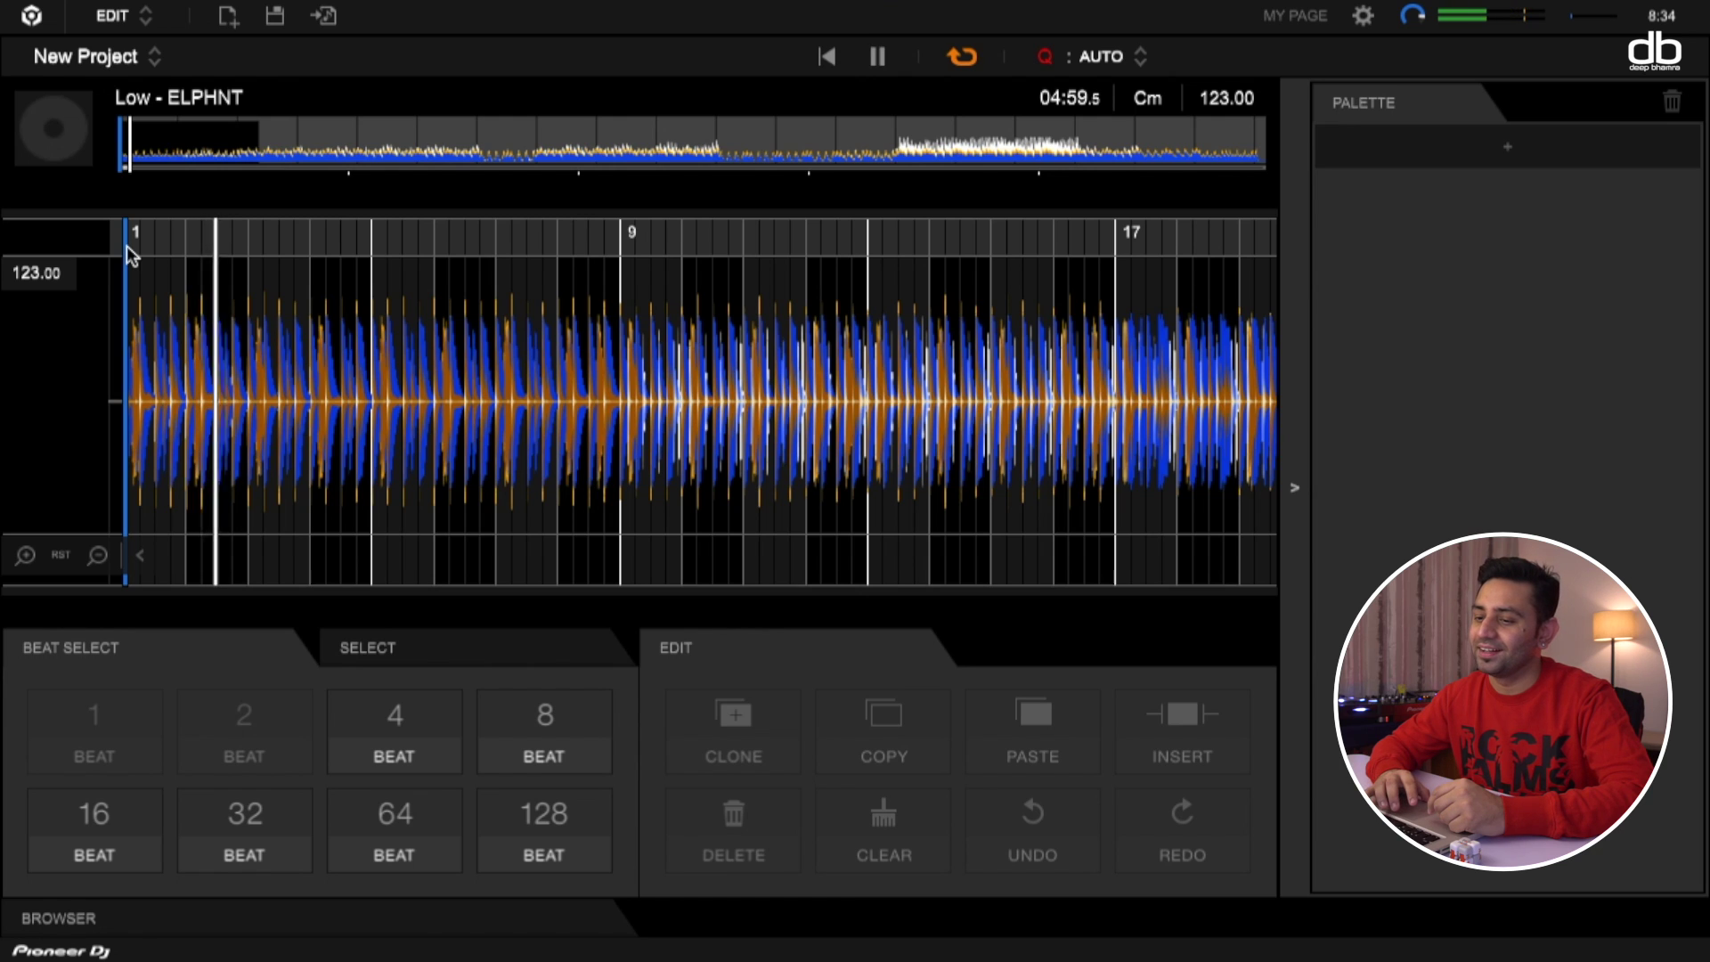
key("space")
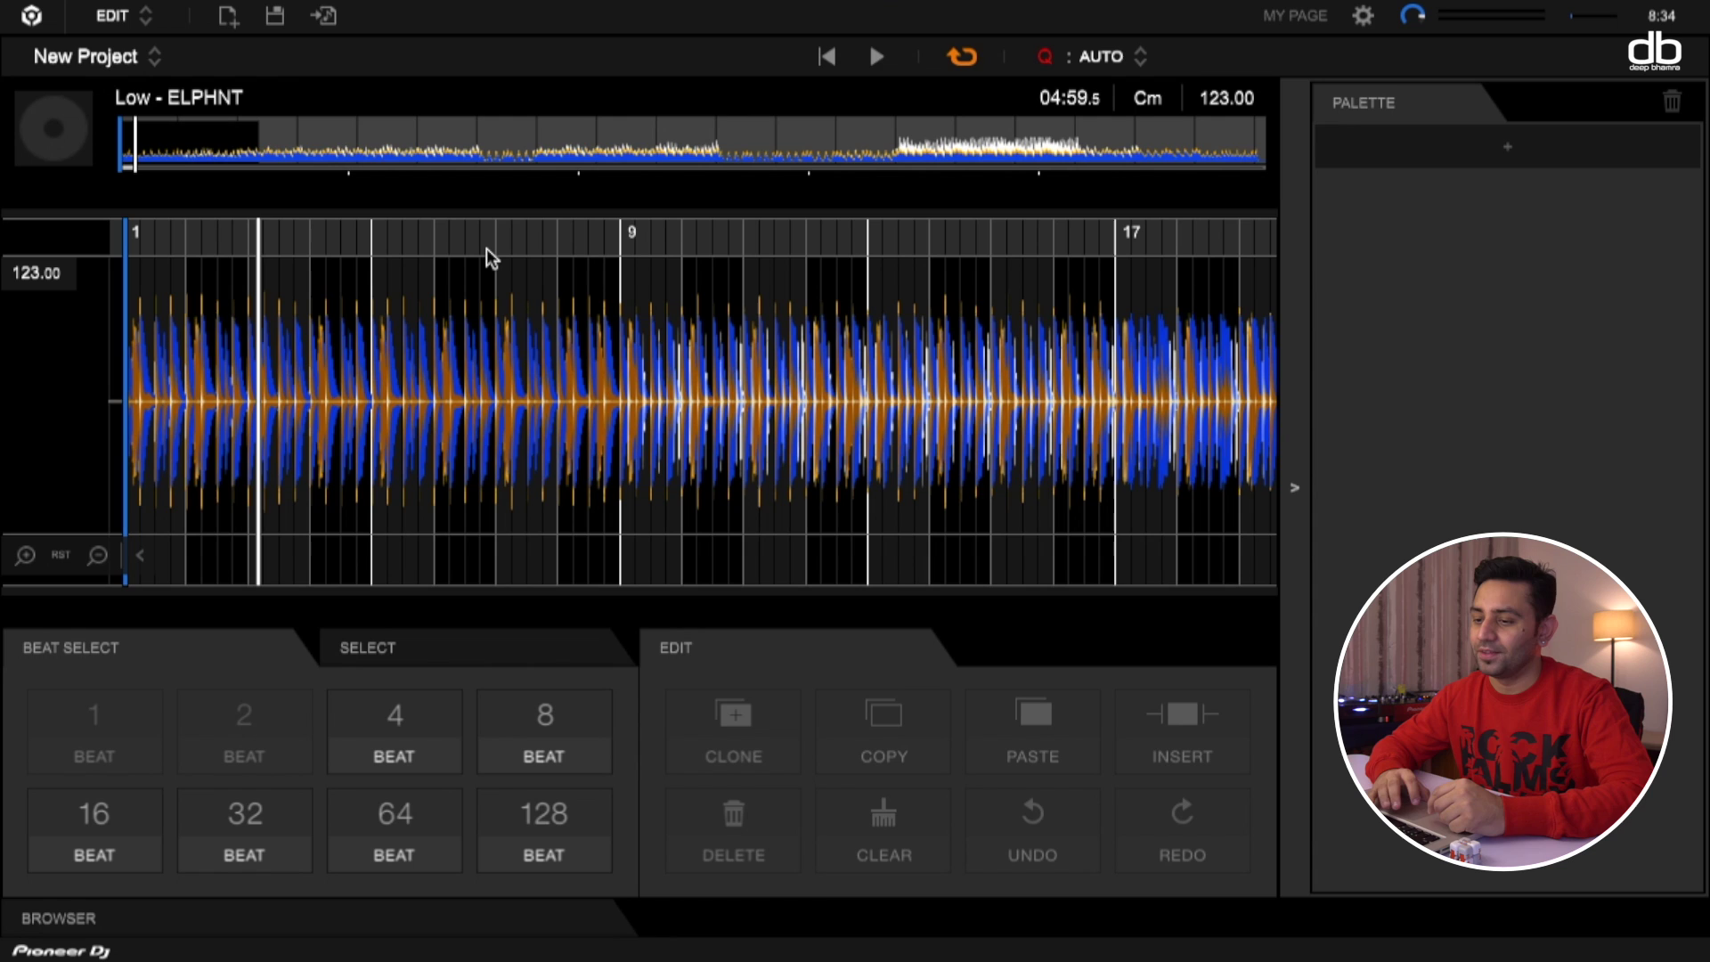
key("space")
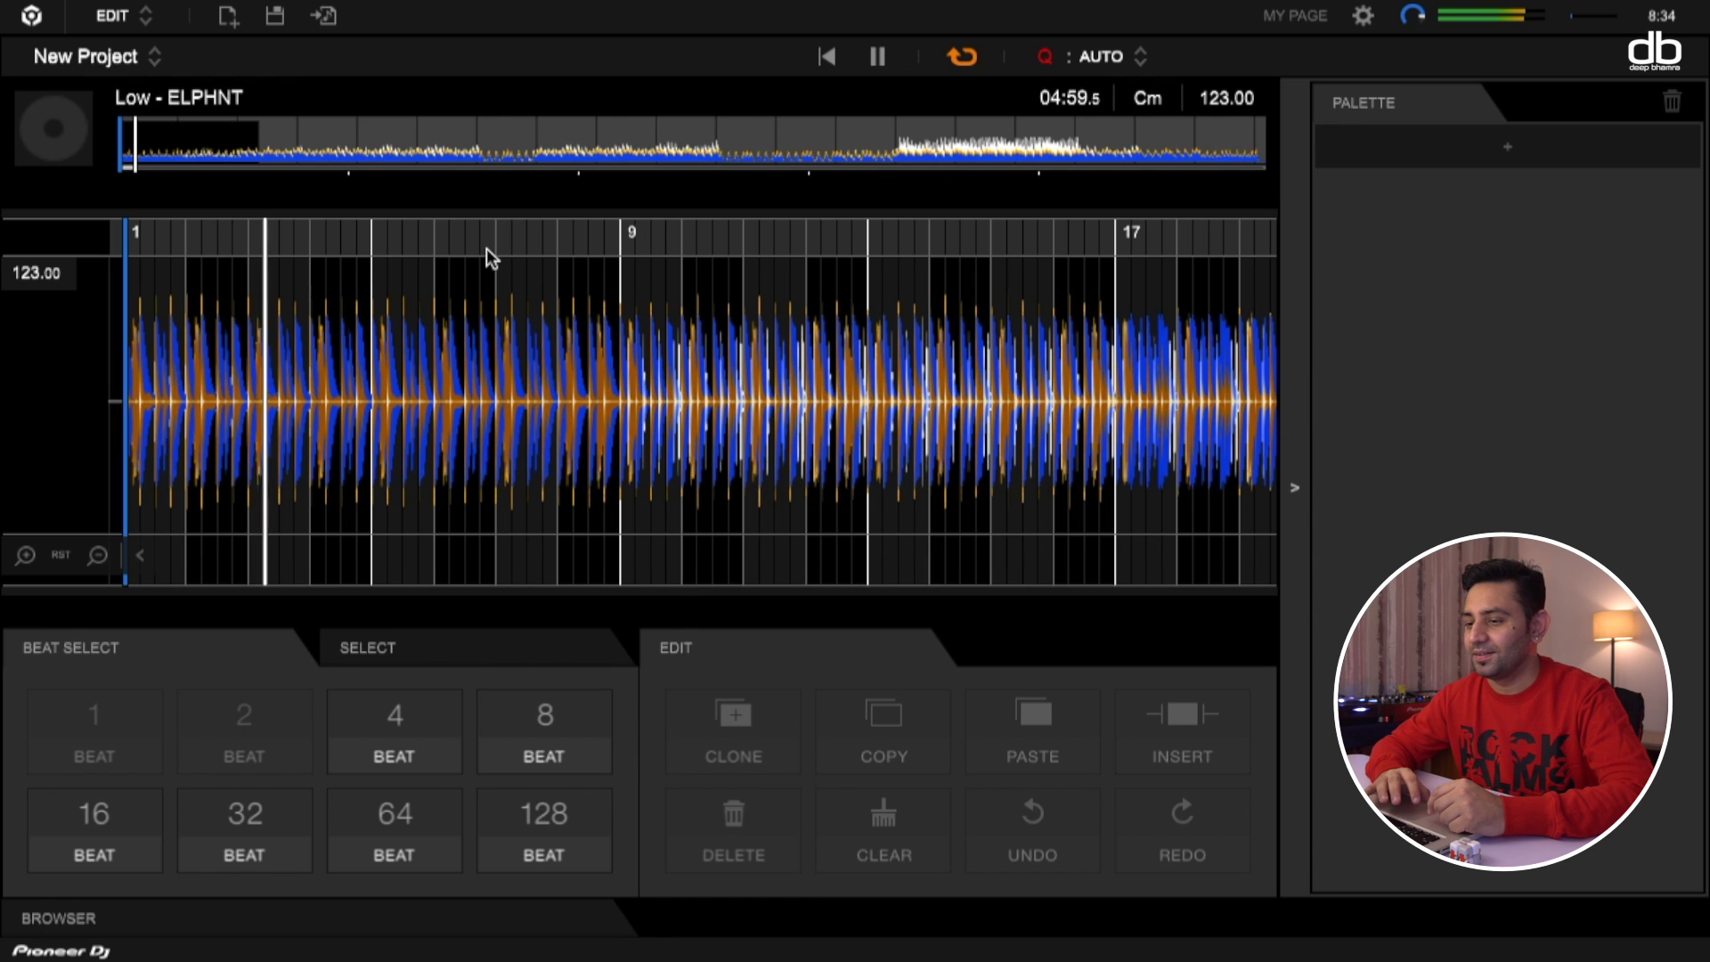
left_click(543, 141)
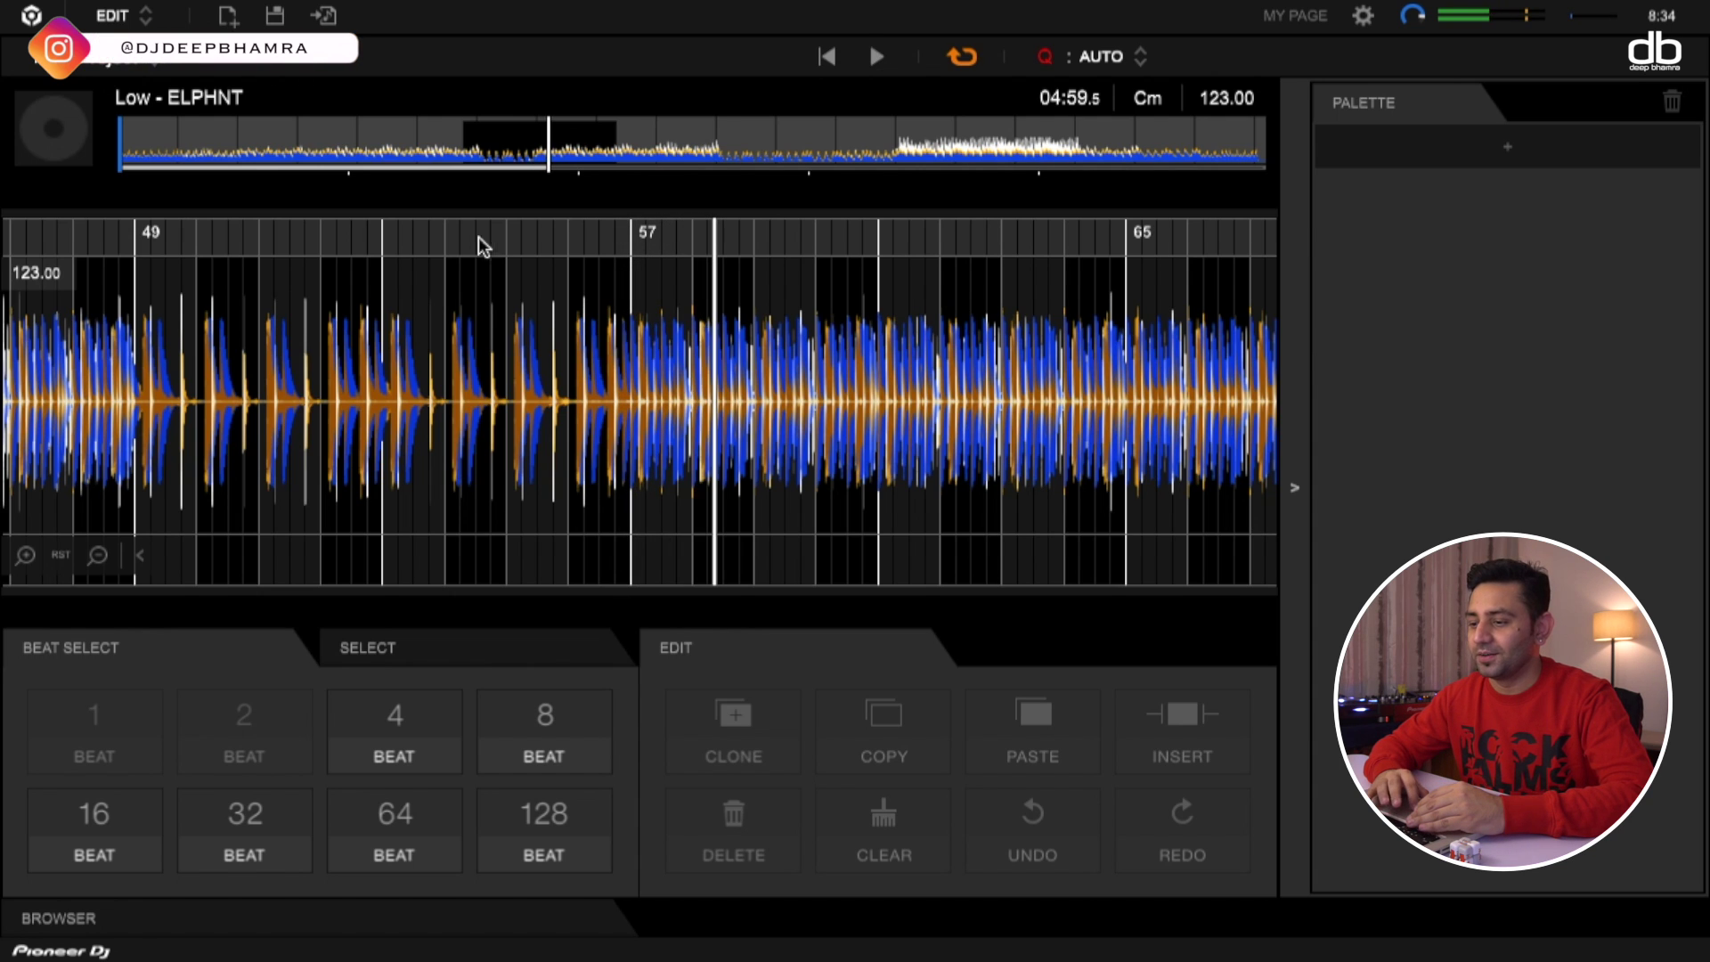
key("space")
Step: Select a range from bar 1 and extend it through 4, 8 and 16 beats to 32 beats
scroll(610, 313, "down", 1)
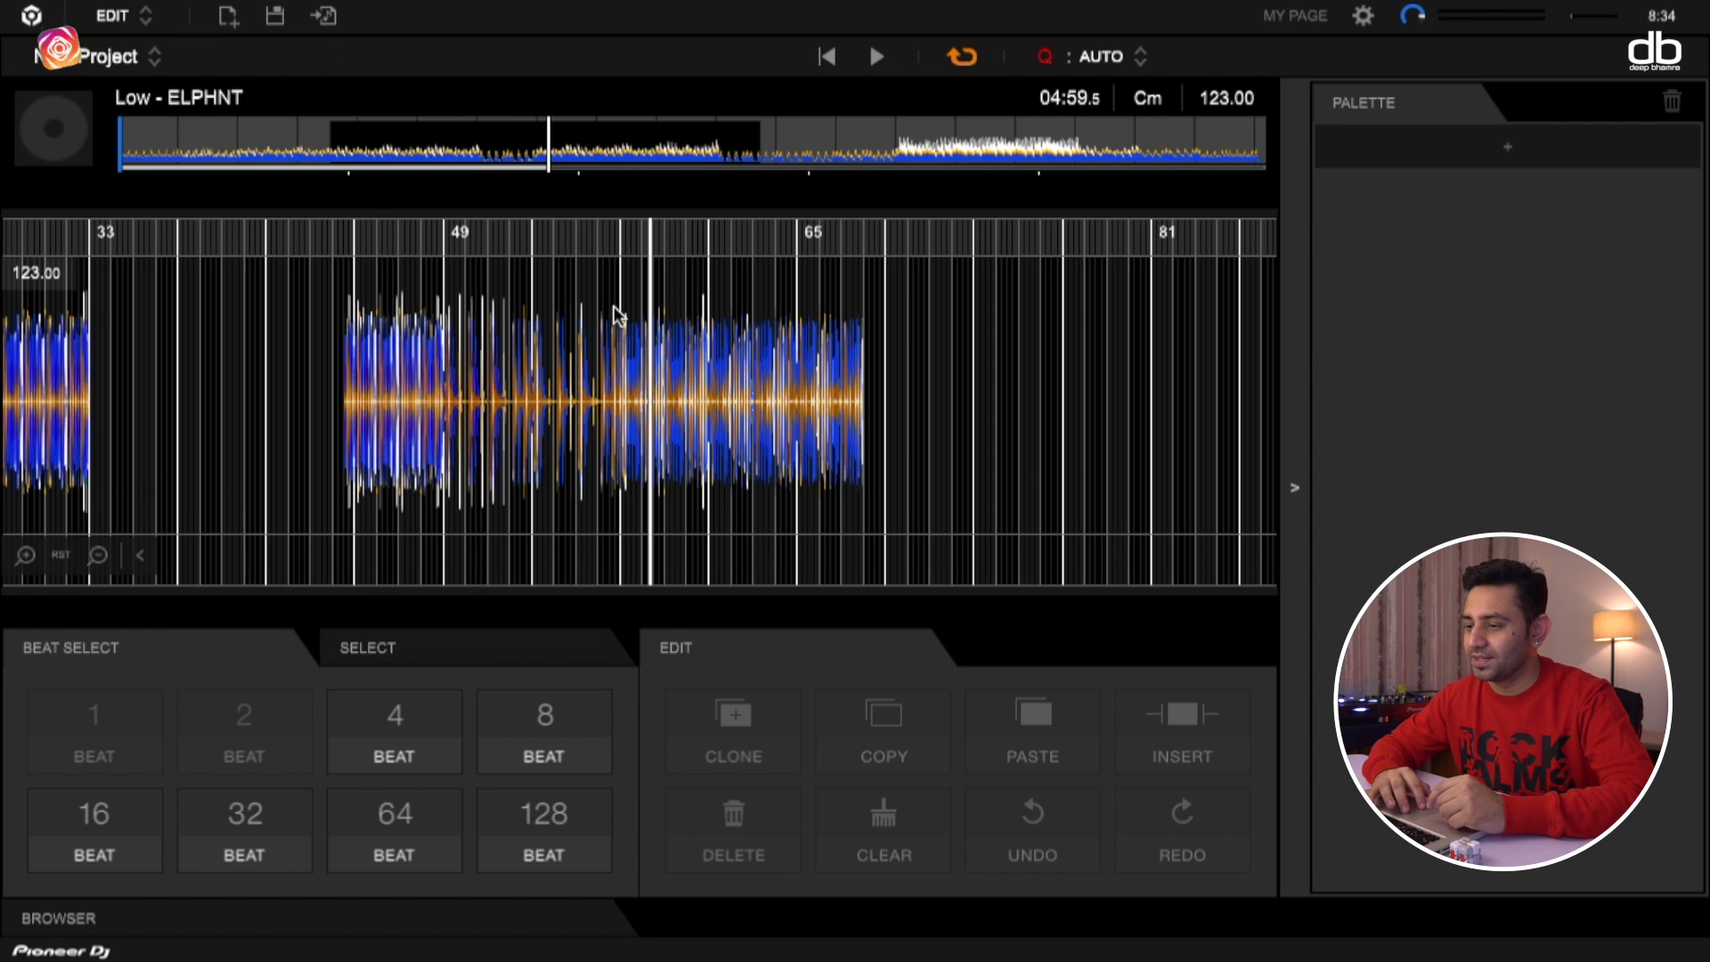
scroll(615, 316, "up", 1)
left_click(140, 160)
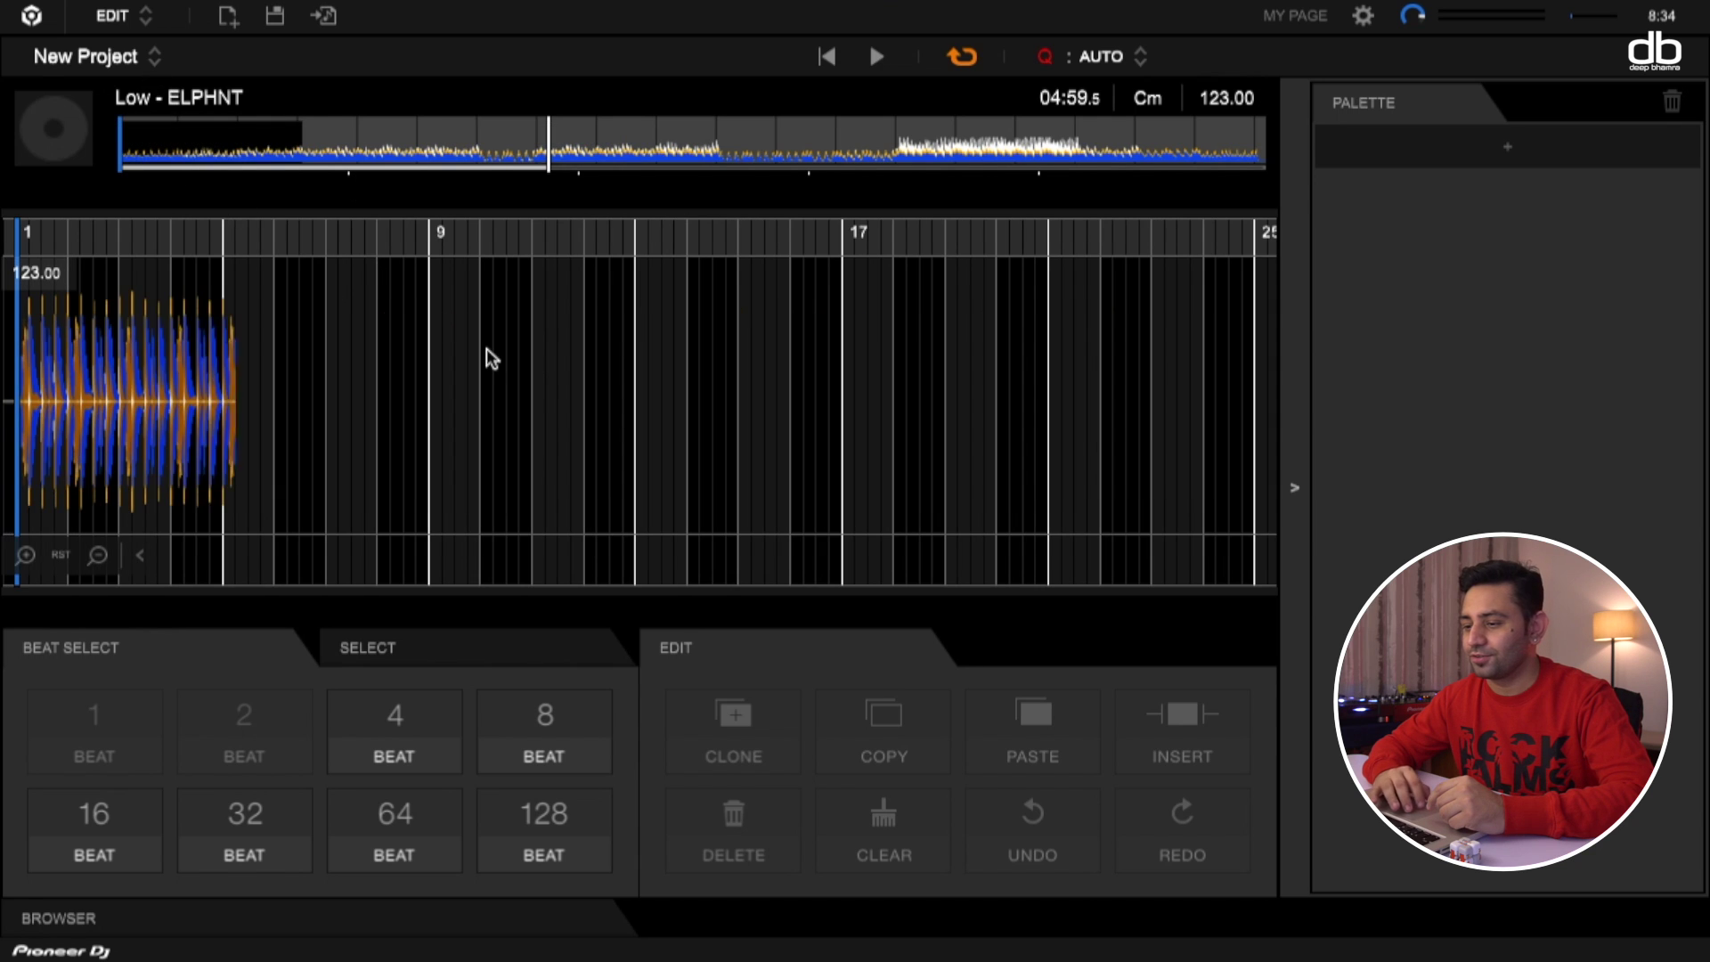
scroll(486, 349, "left", 5)
scroll(968, 329, "right", 5)
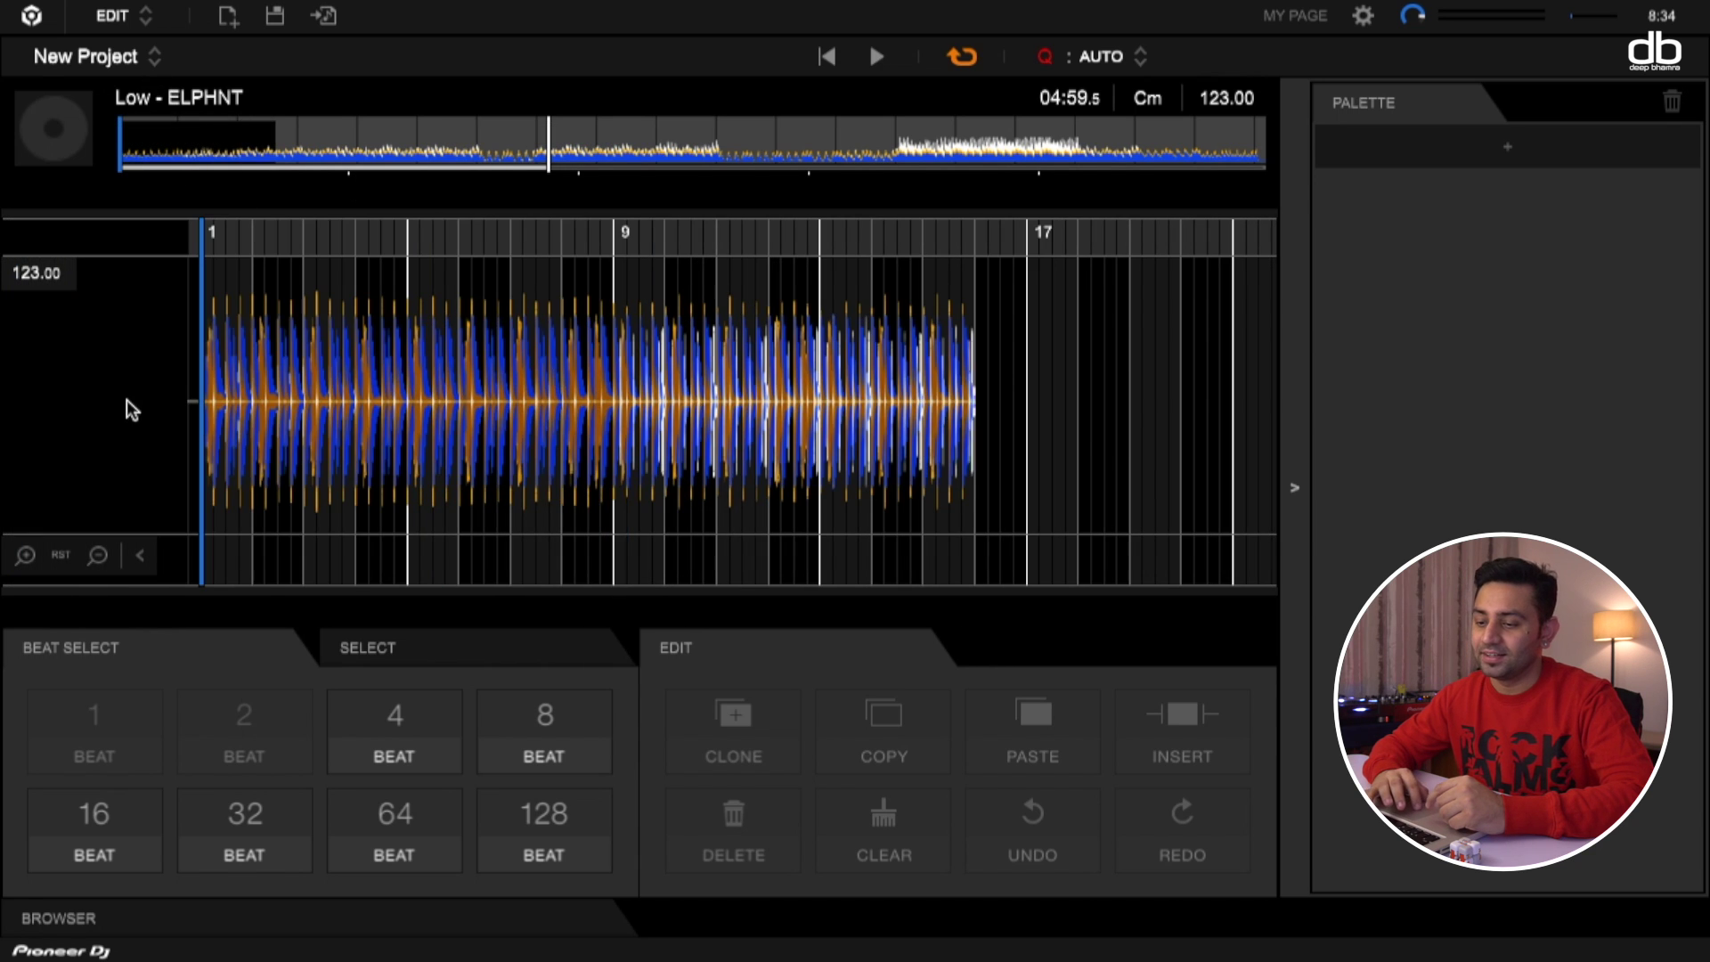
scroll(238, 343, "up", 1)
scroll(307, 373, "down", 1)
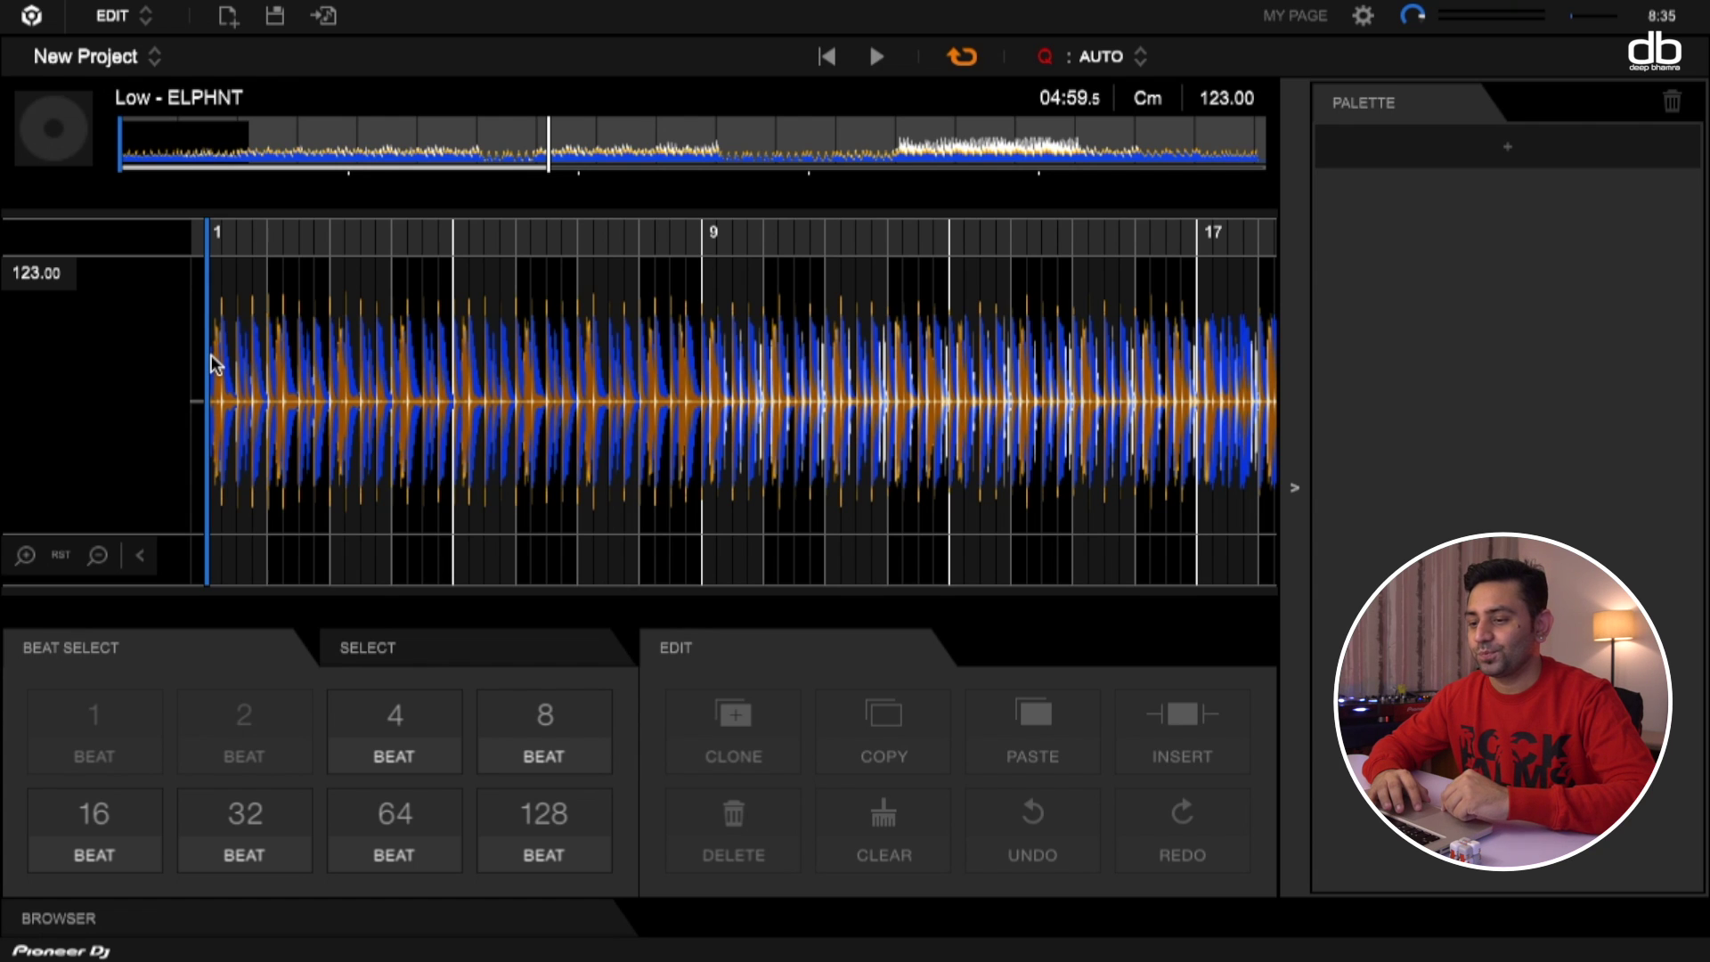
left_click_drag(218, 354, 251, 349)
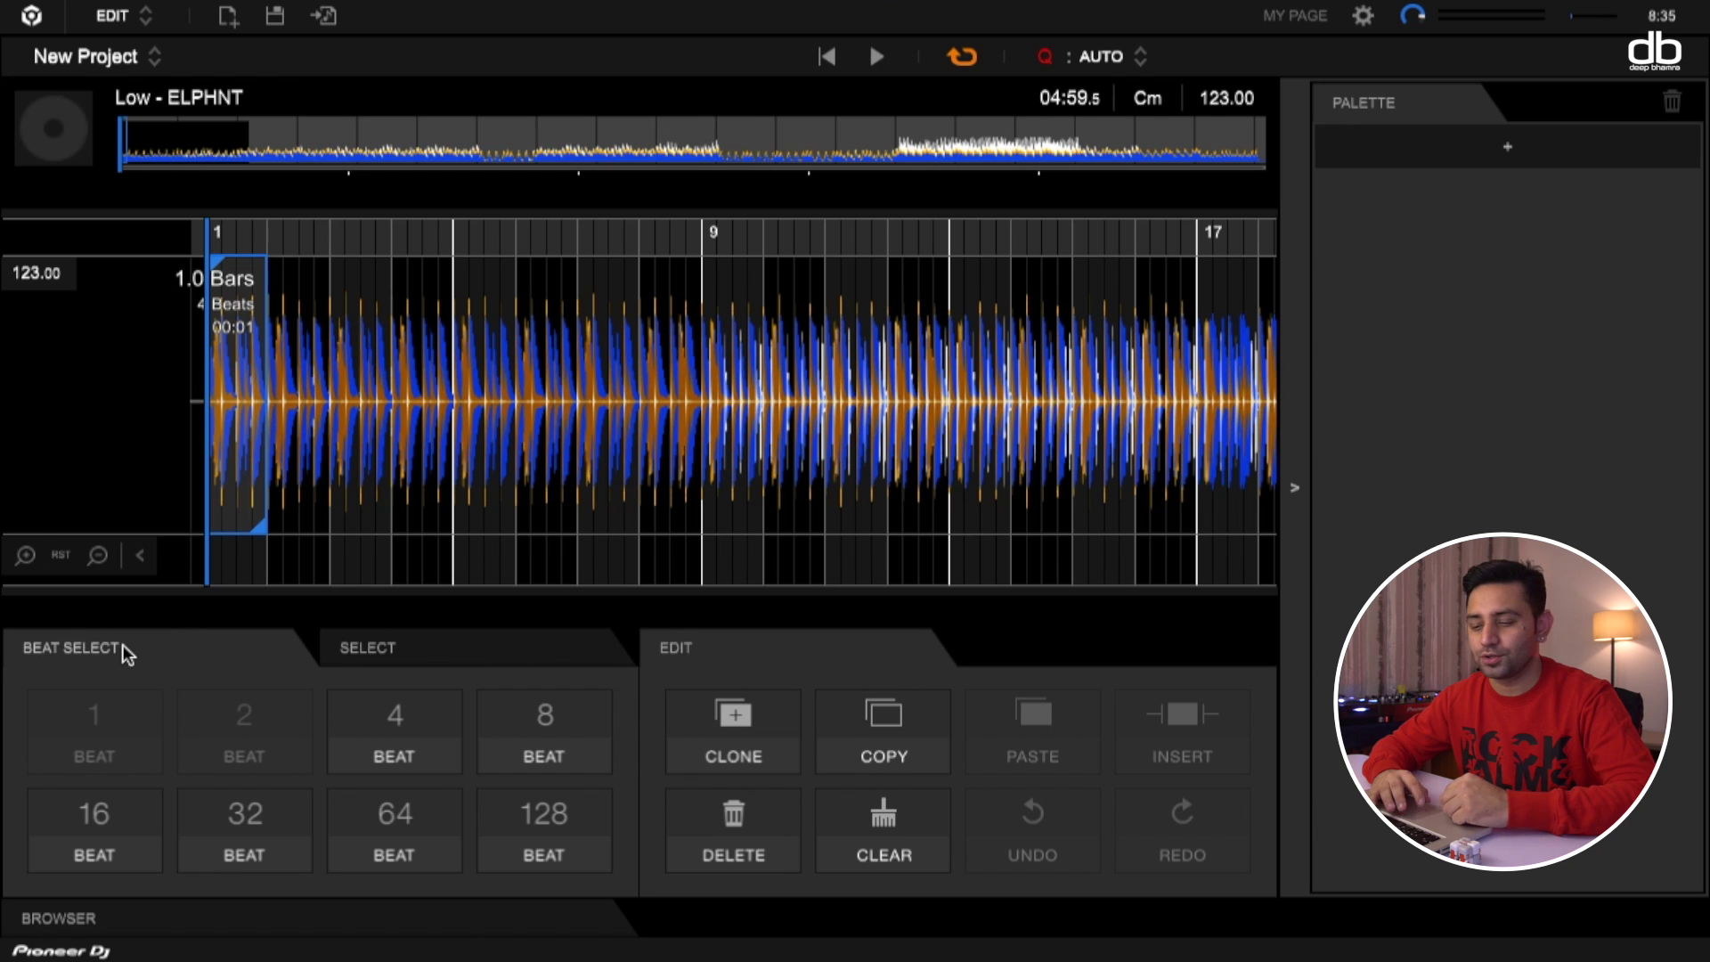
left_click(409, 718)
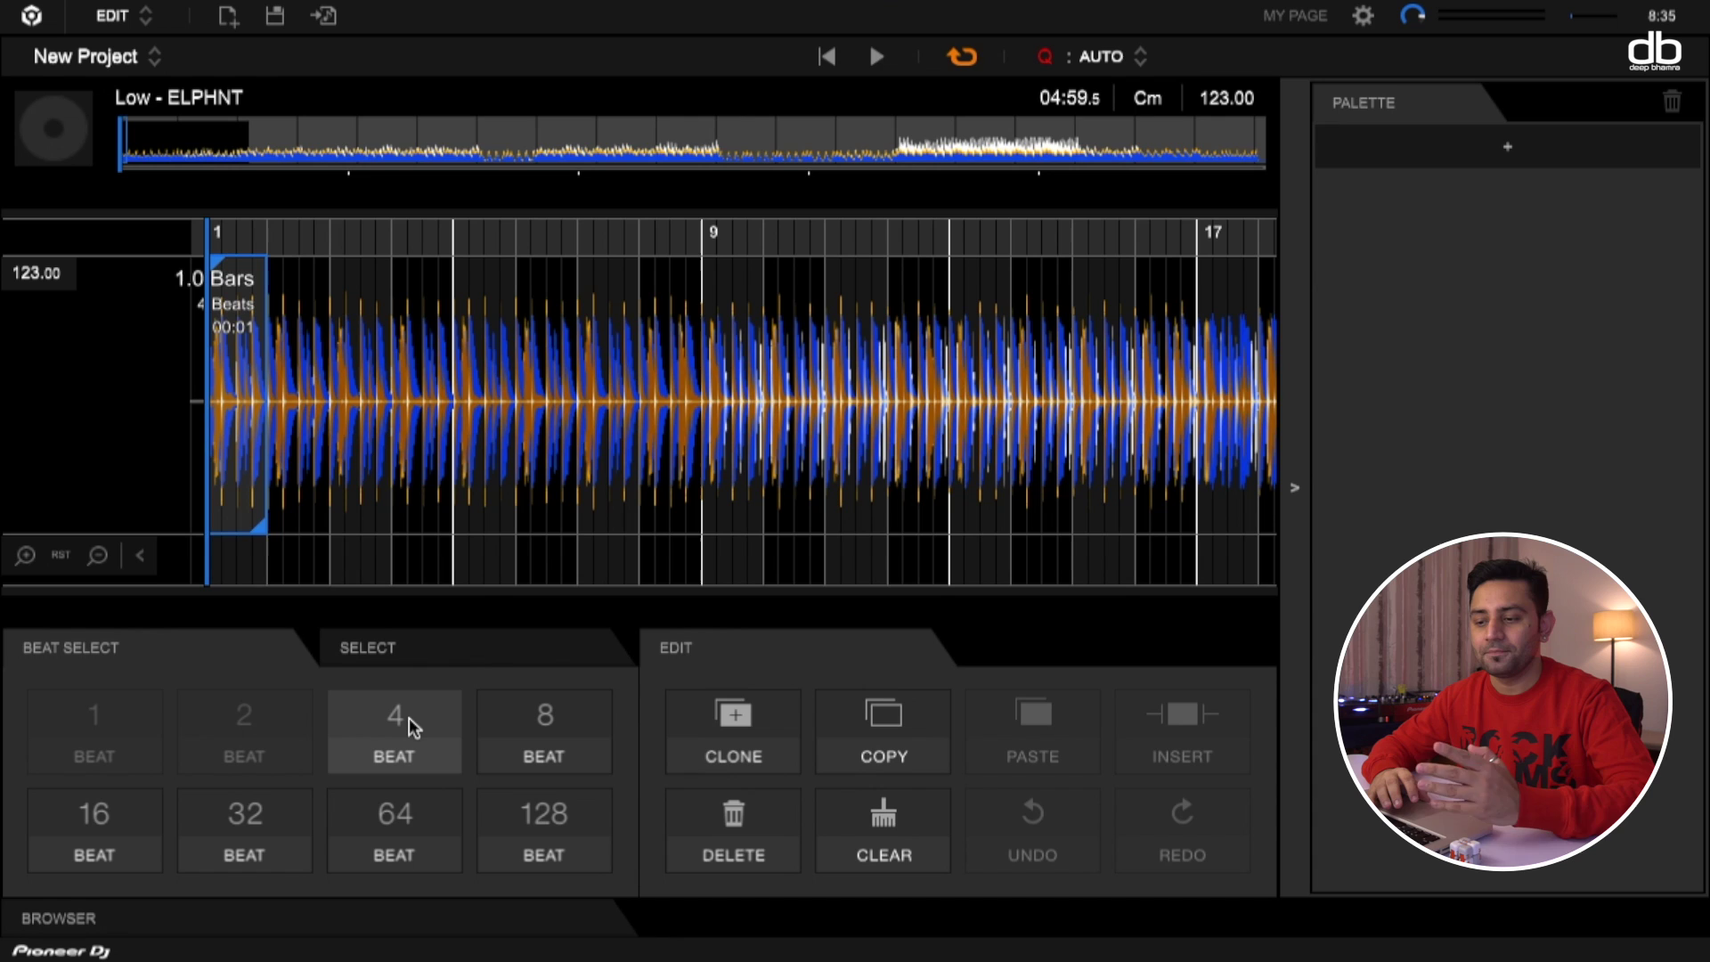
left_click(548, 728)
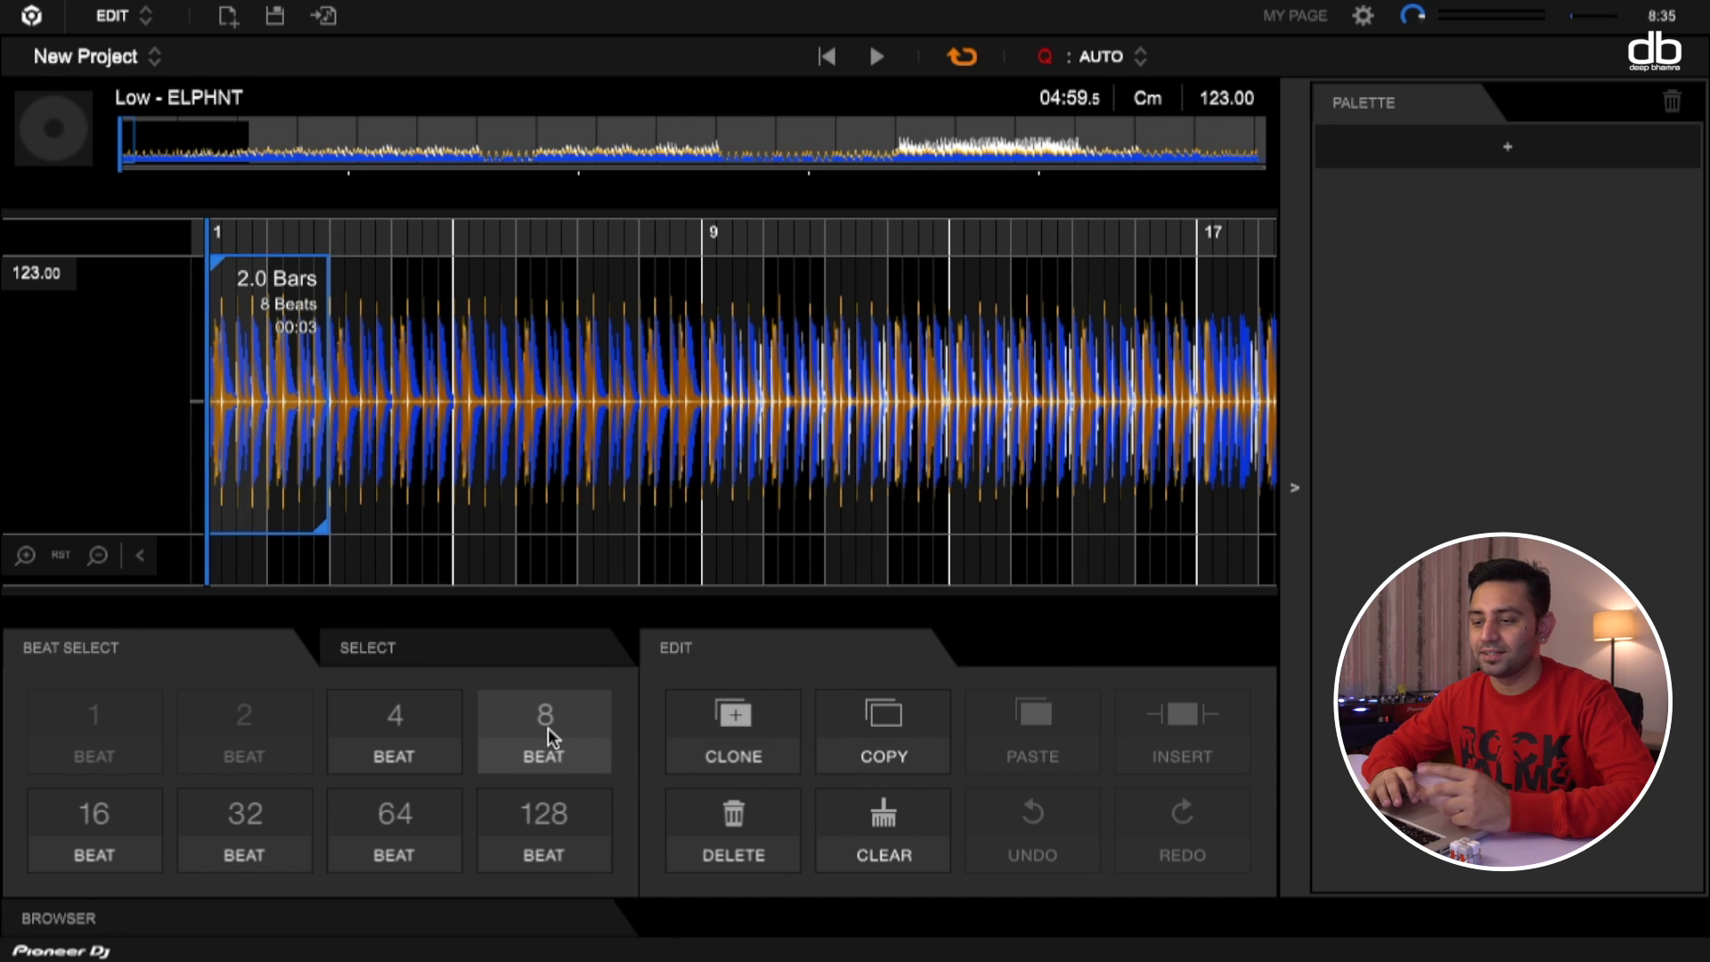
left_click(82, 830)
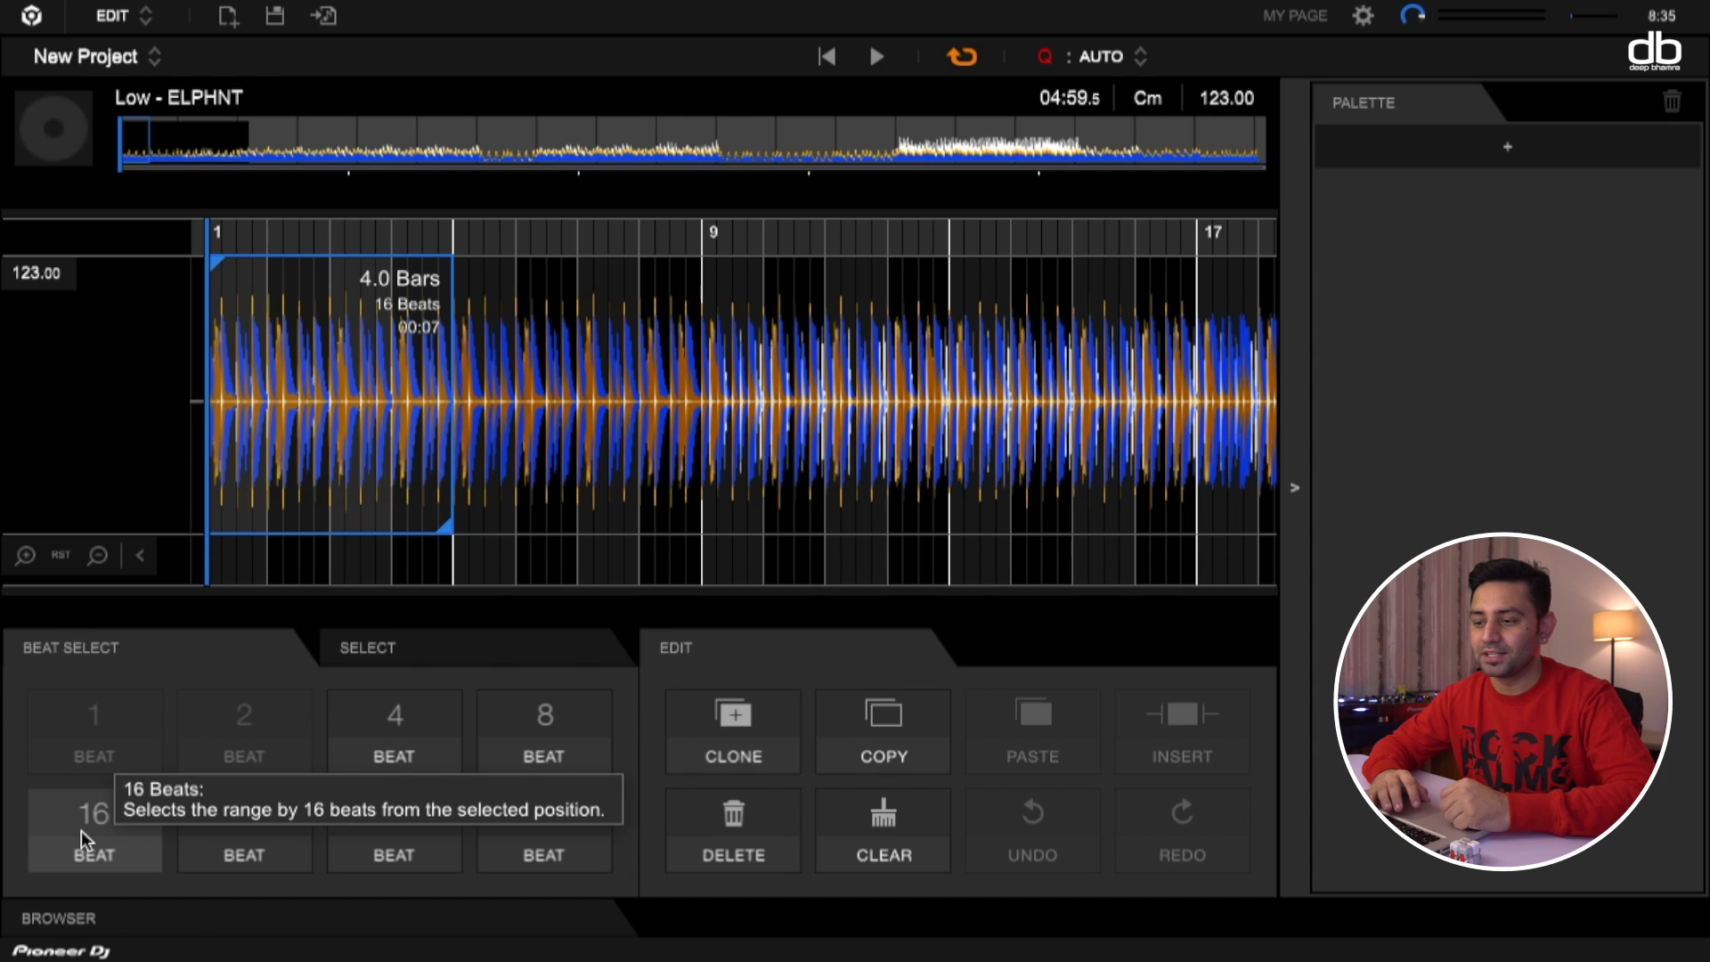
left_click(221, 821)
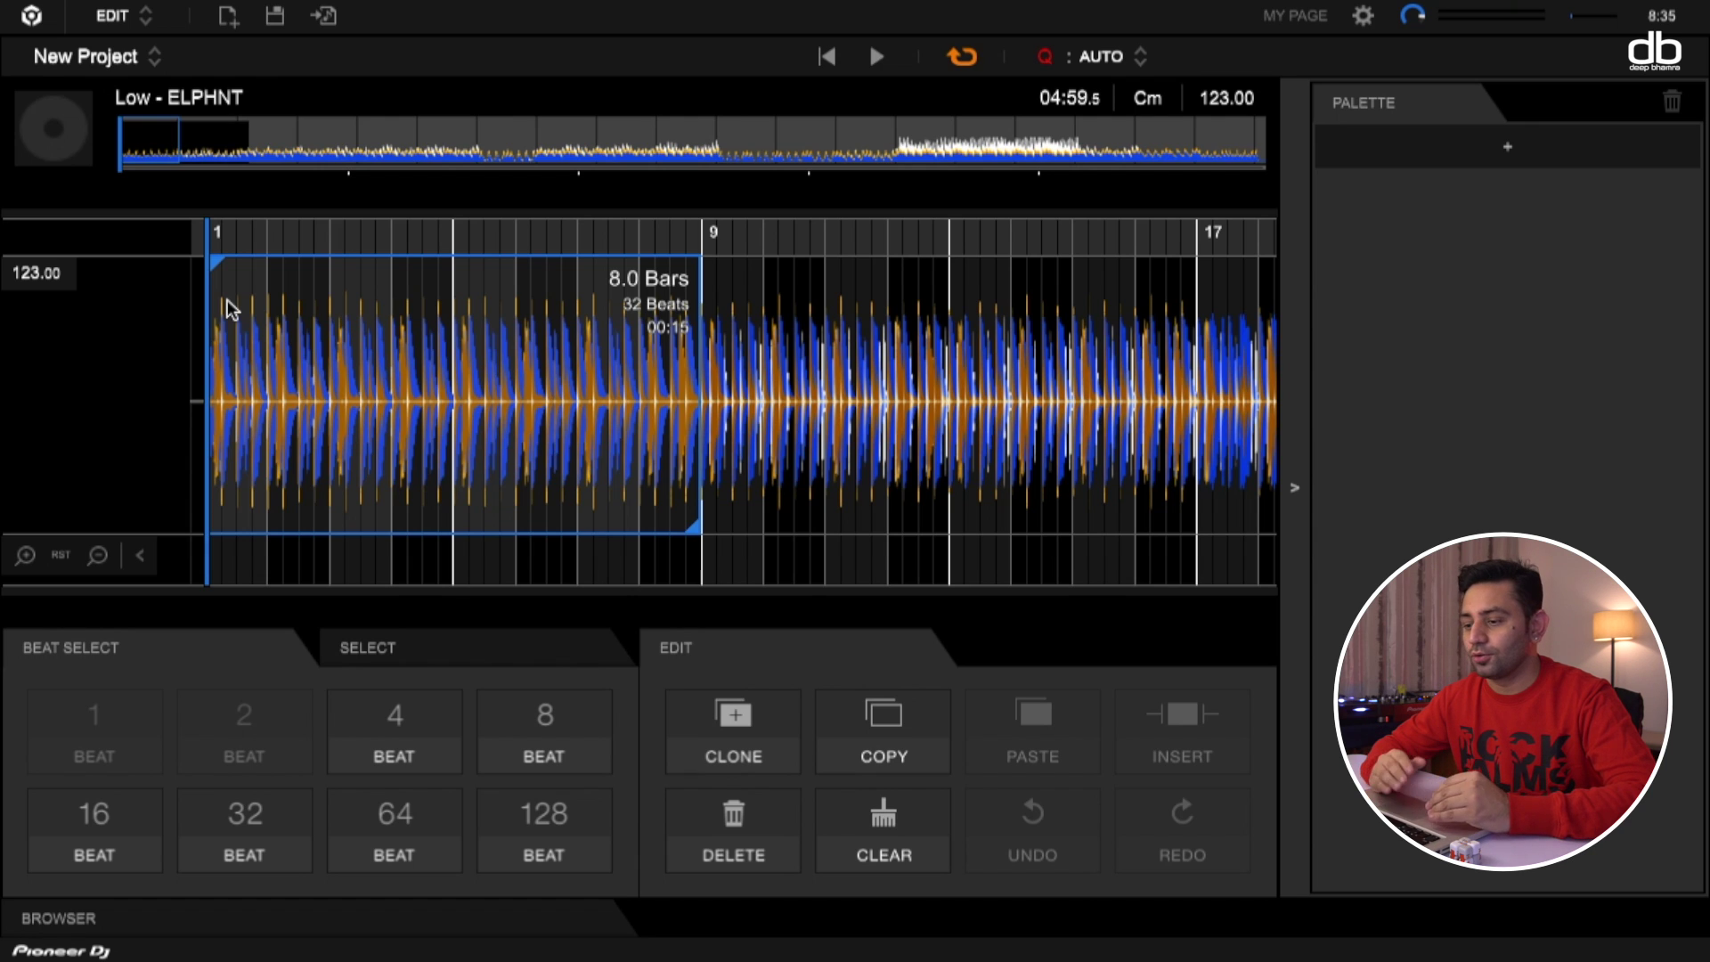
Step: Clone the selected 32-beat intro directly after itself at bar 9
left_click(738, 719)
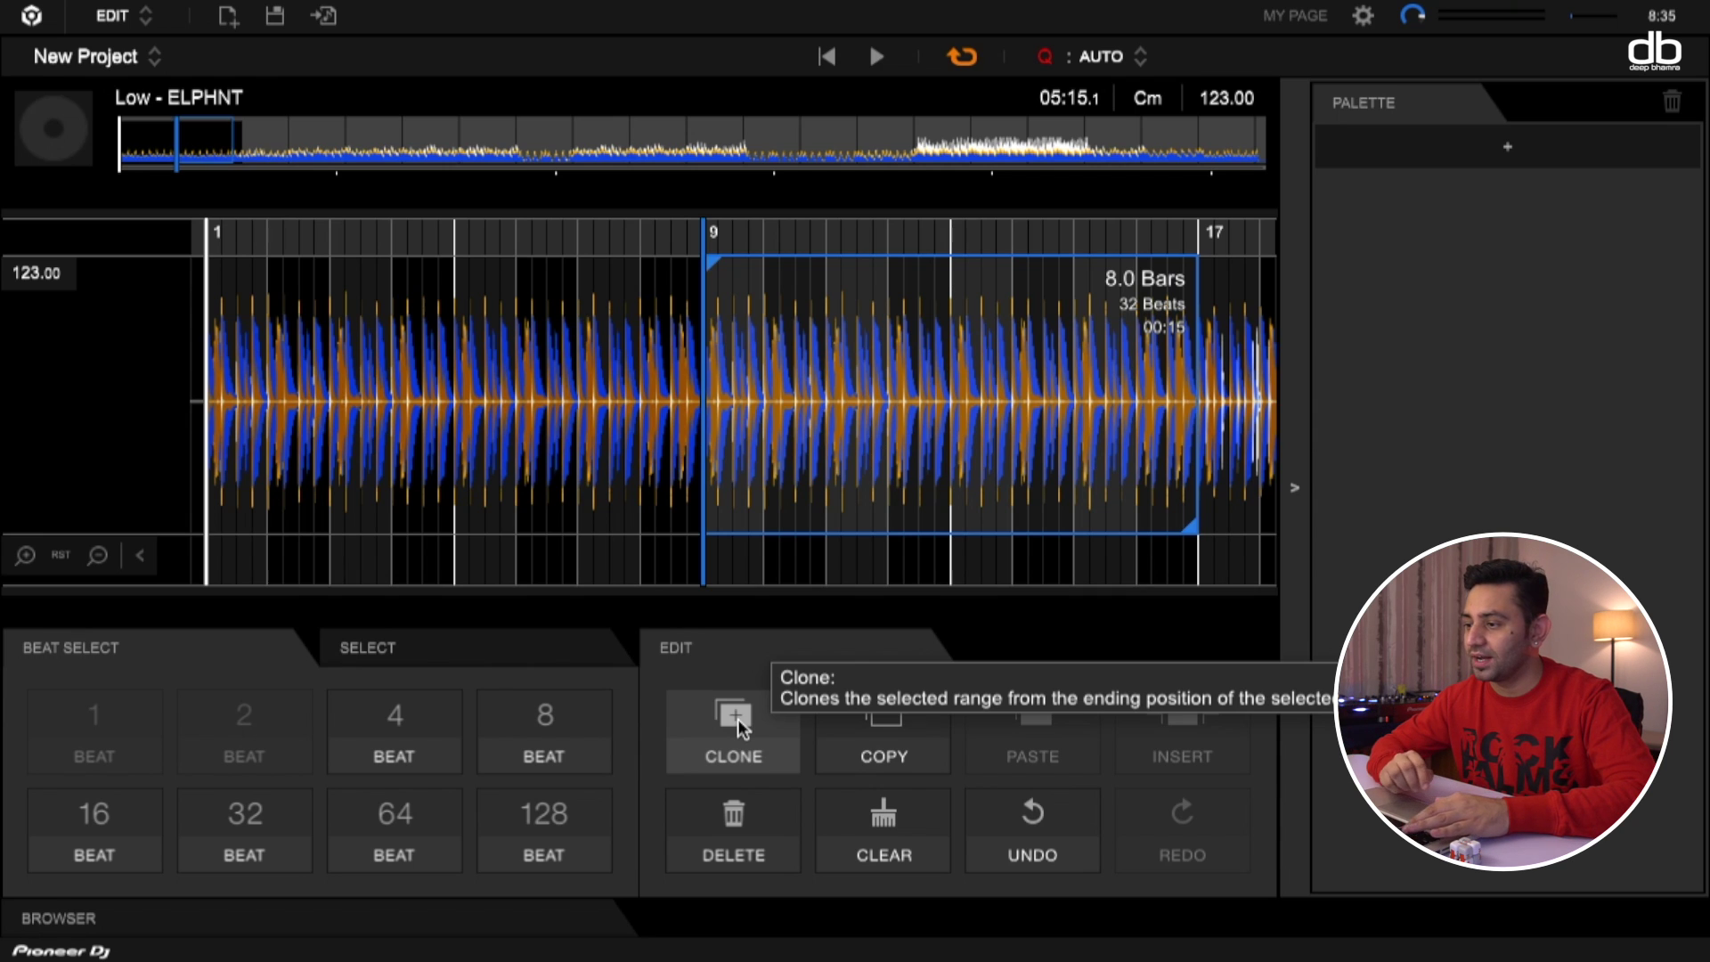
key("ctrl+z")
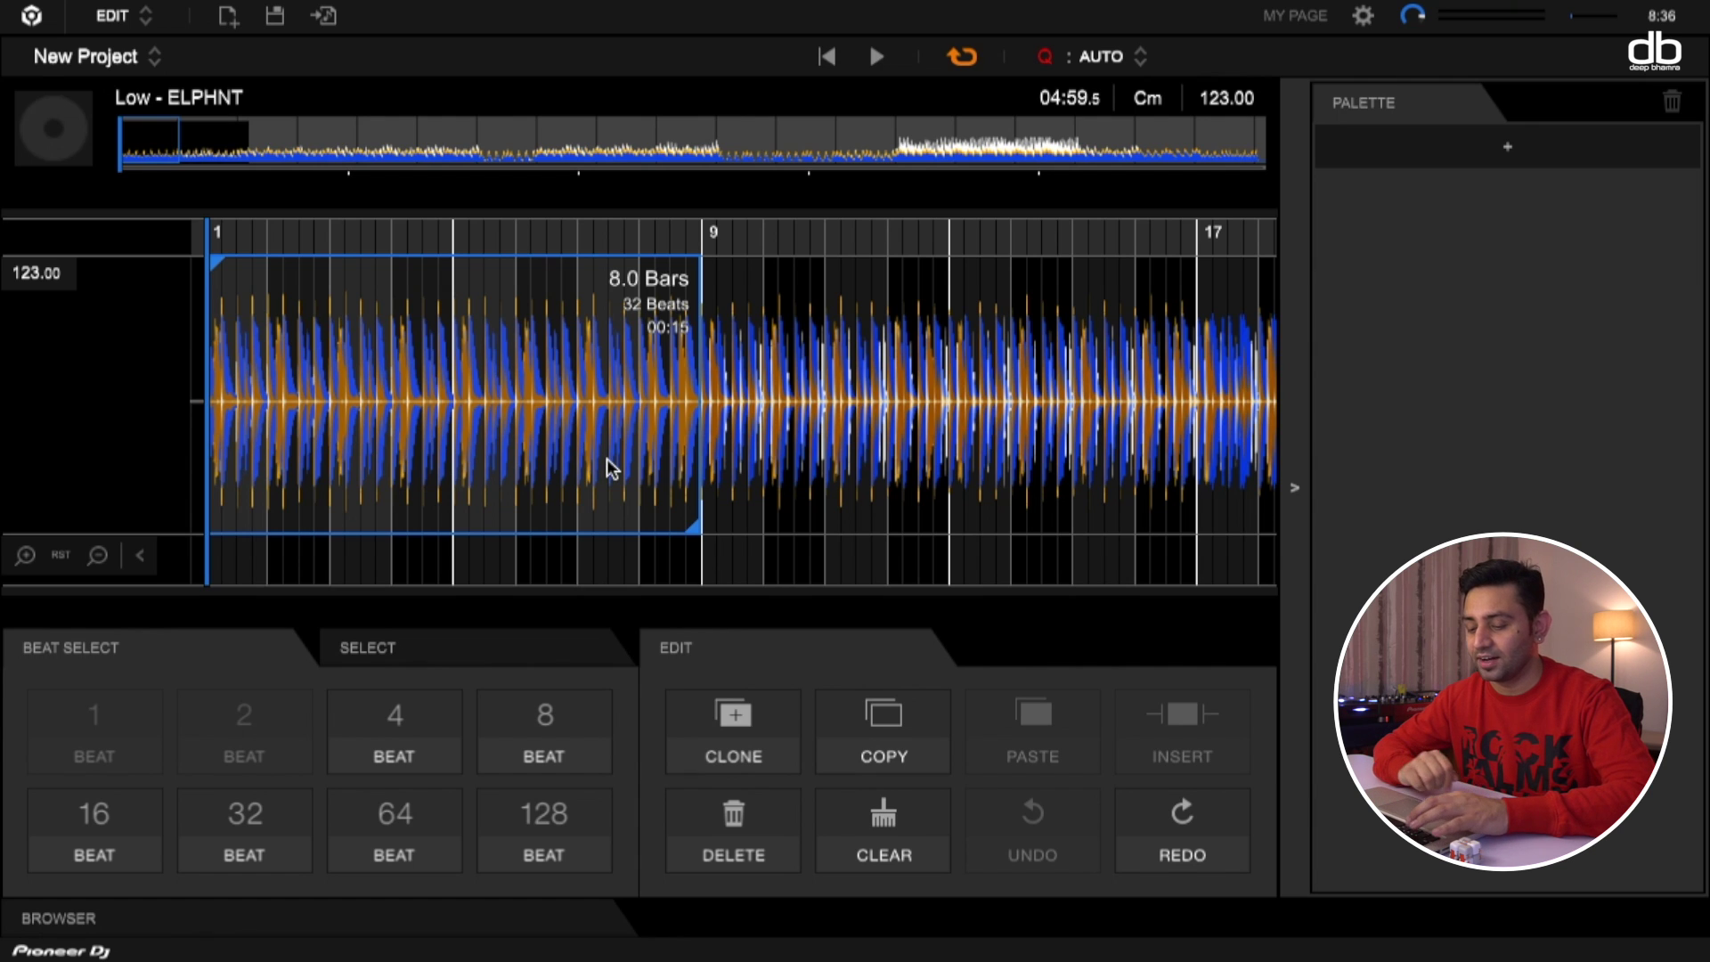
left_click(736, 727)
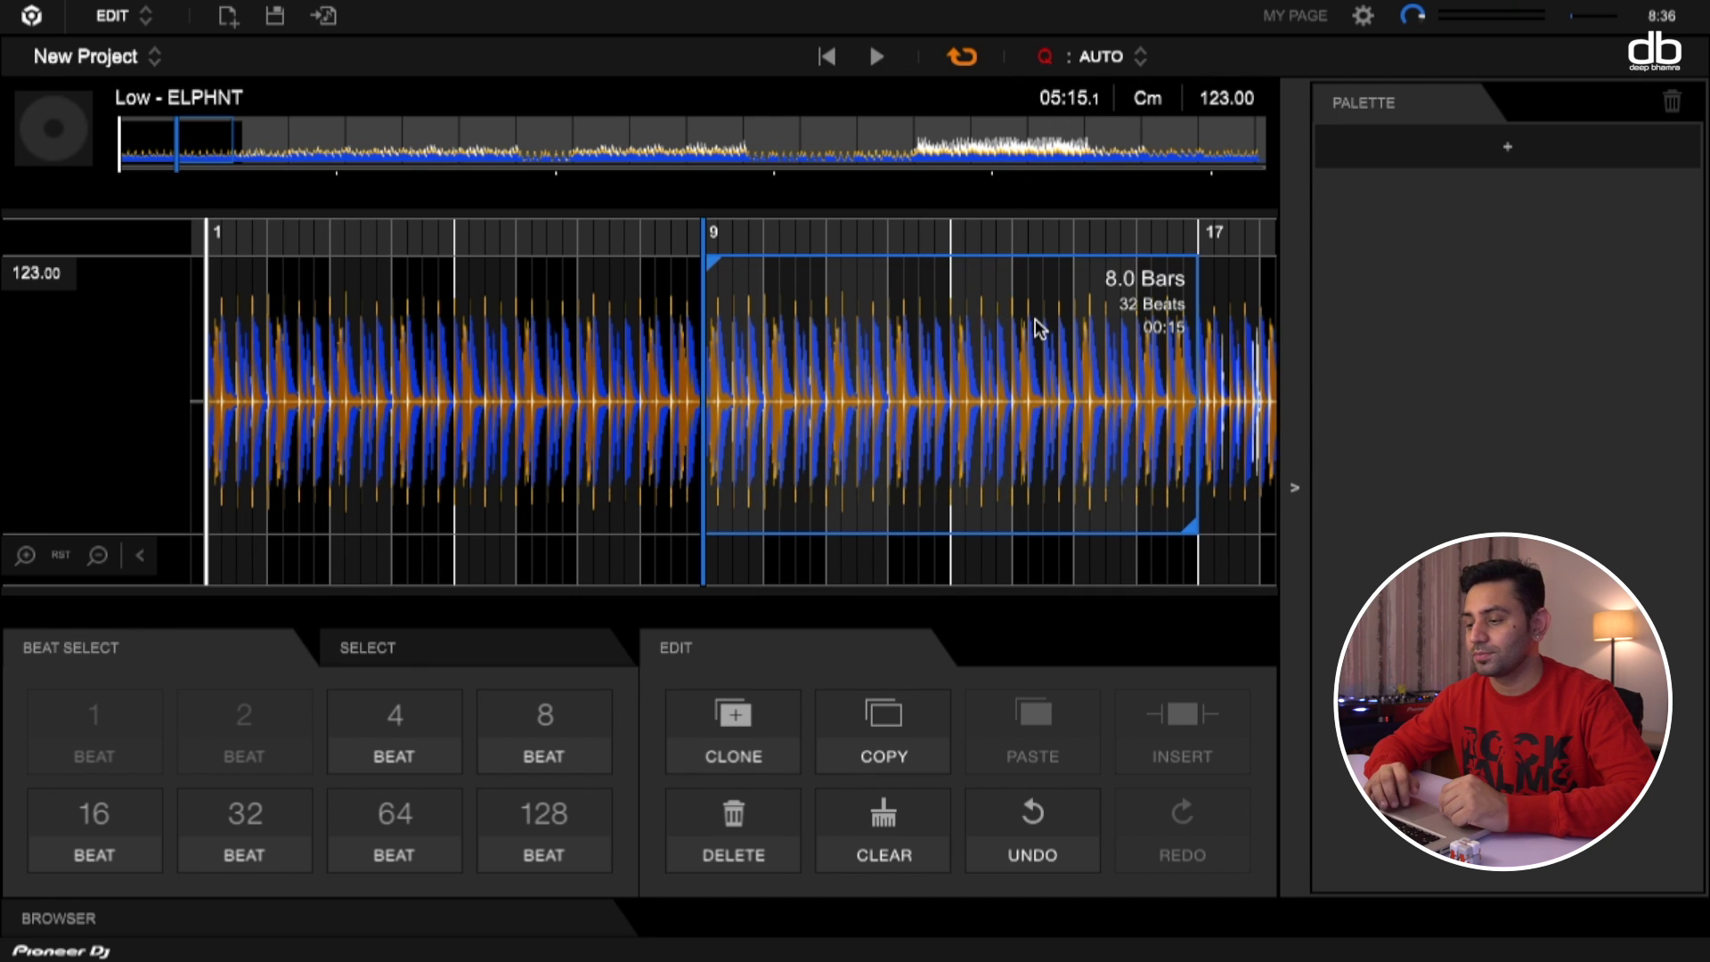
Step: Play the transition from the original intro into its clone at bar 9 to check the join
scroll(703, 410, "right", 5)
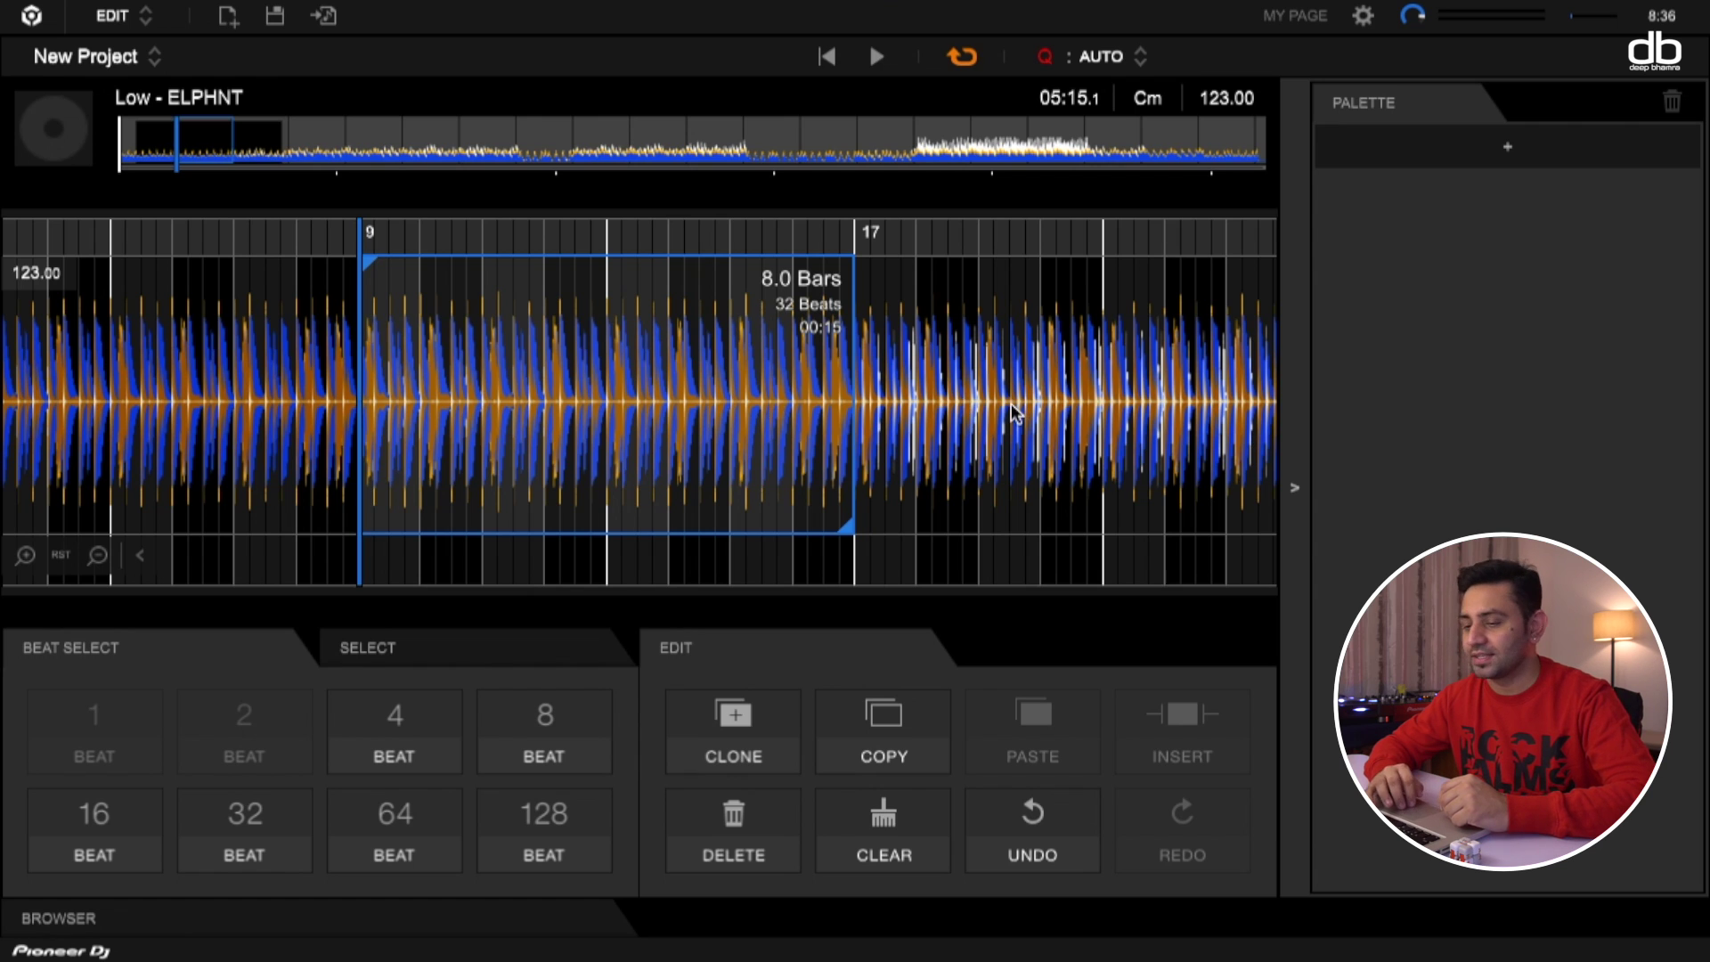
scroll(1012, 403, "left", 3)
left_click(460, 248)
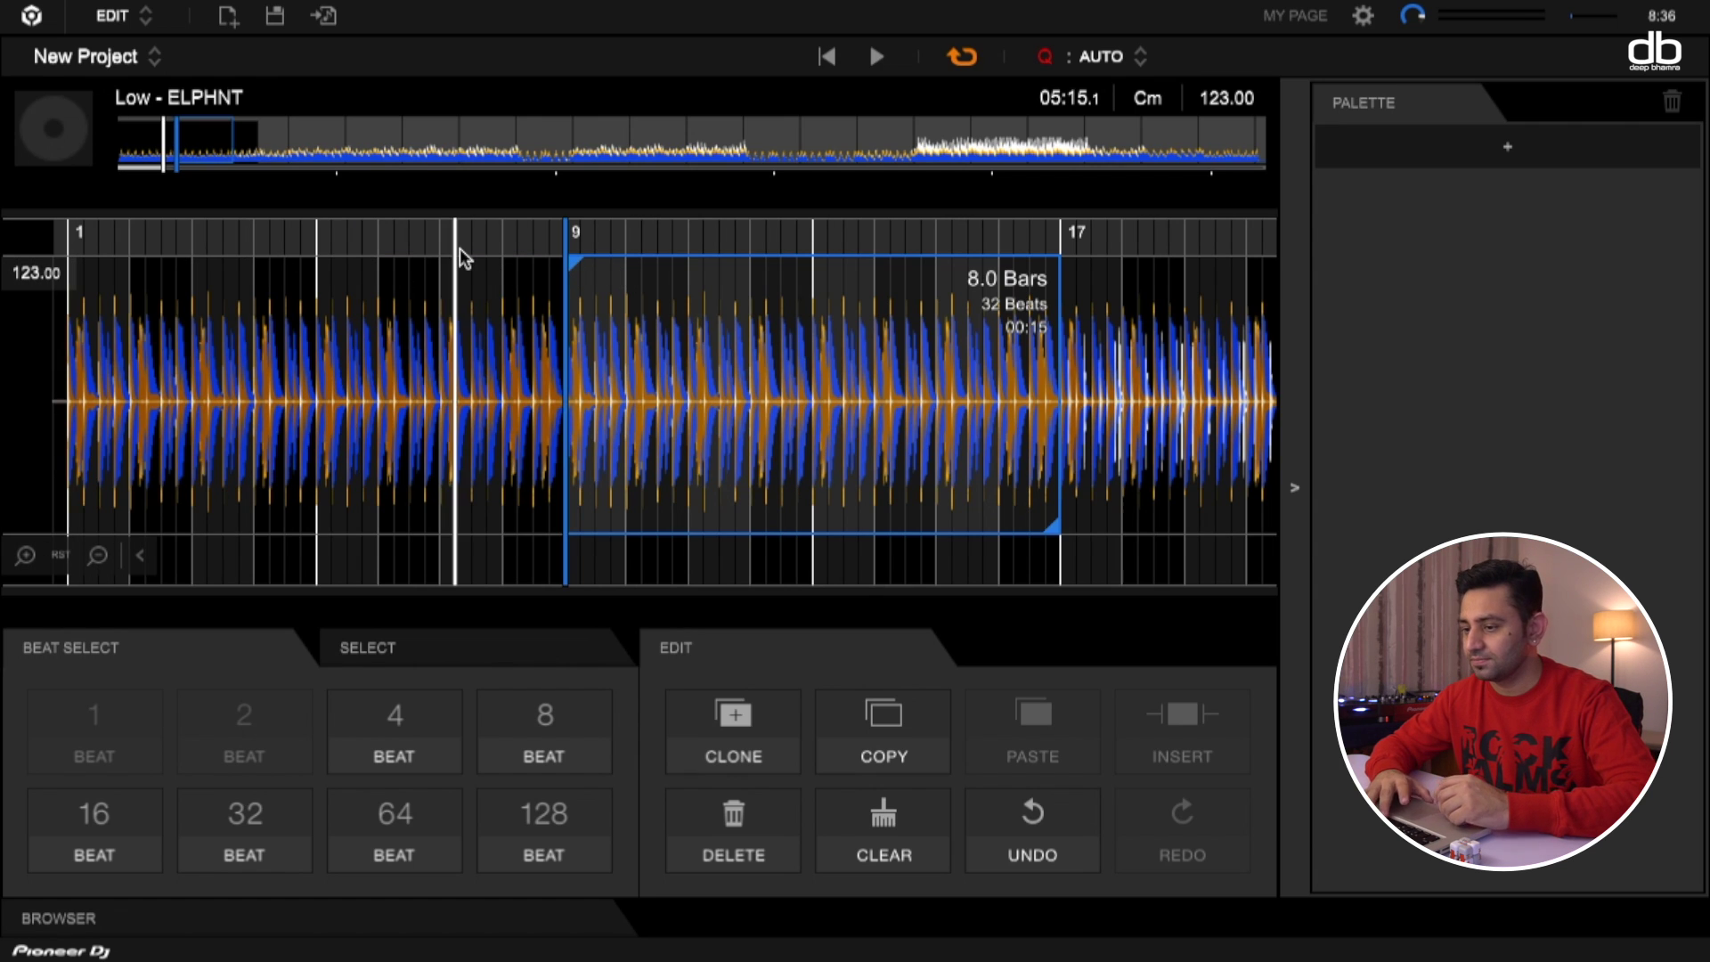
key("space")
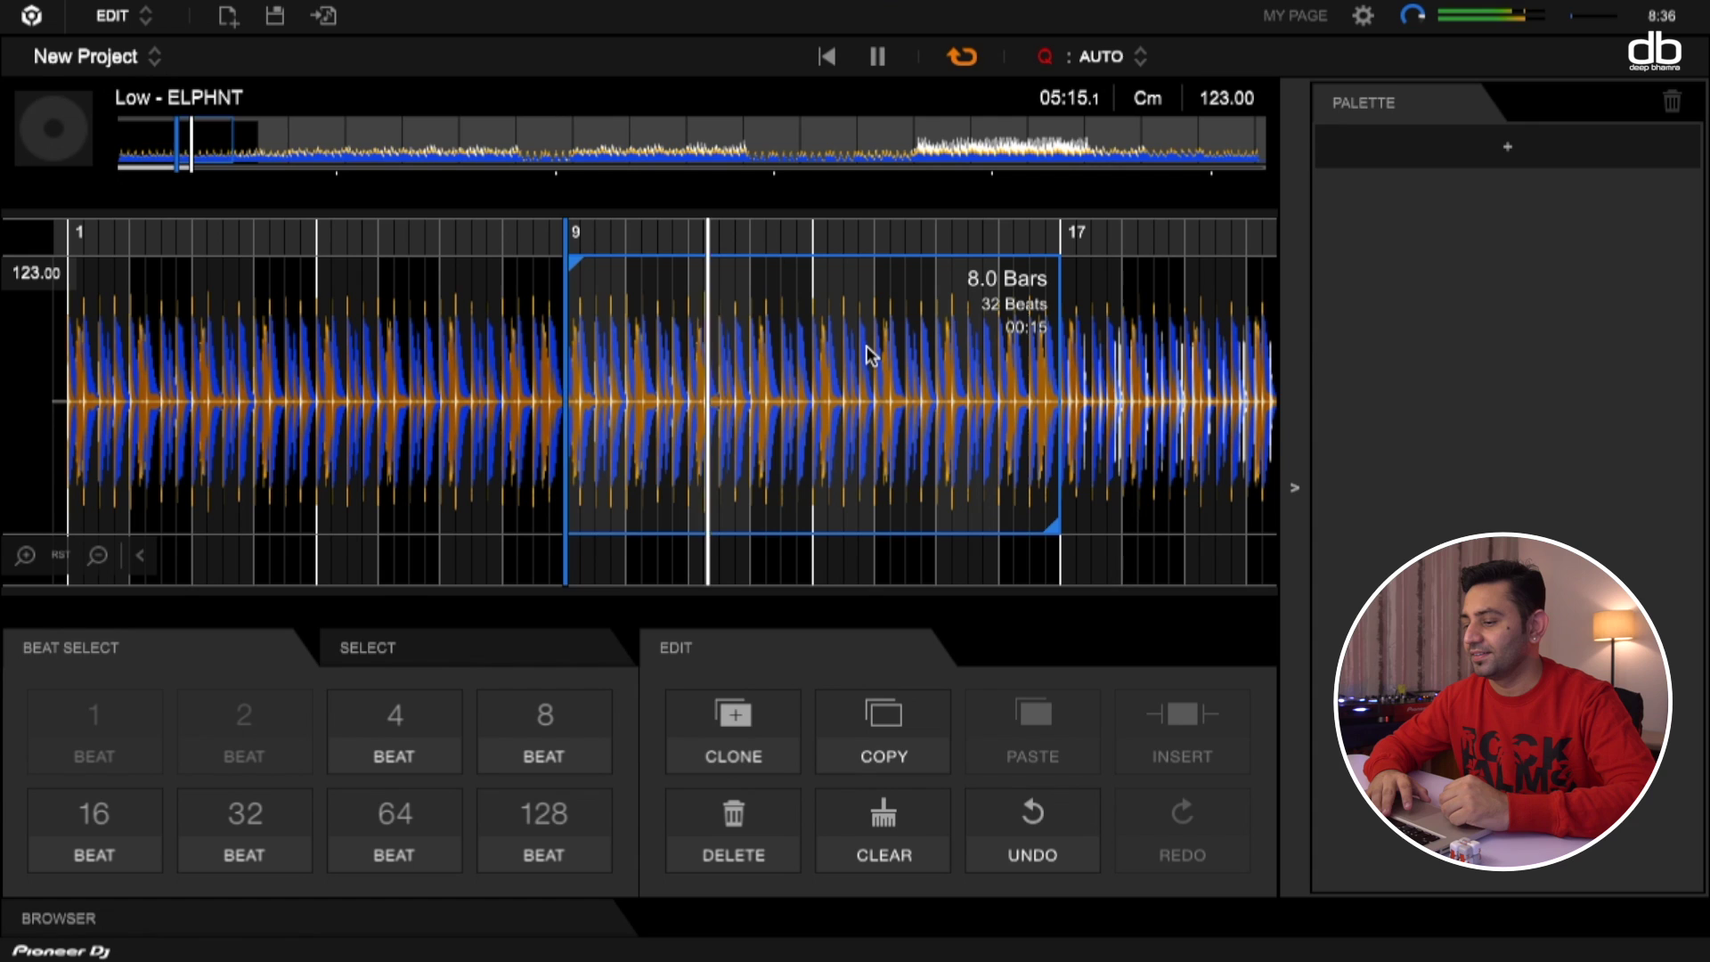
key("space")
Step: Select the first 8 bars of the track, from bar 1 to bar 9, and copy them
scroll(775, 308, "down", 2)
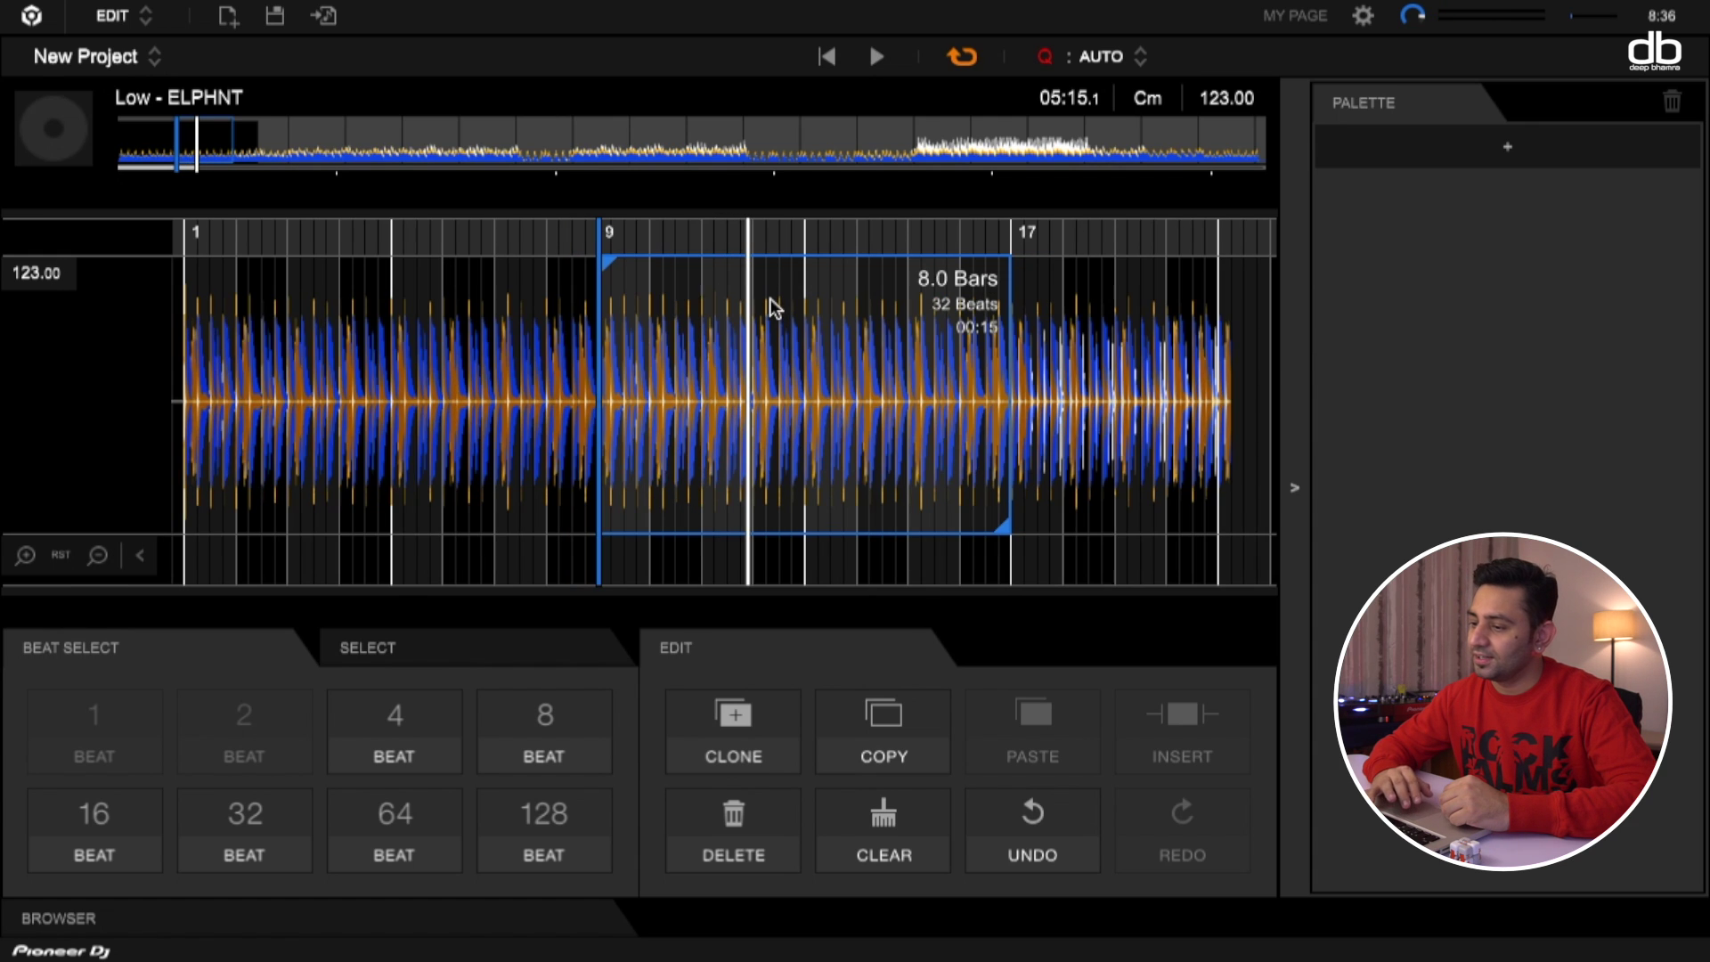
scroll(775, 307, "right", 2)
scroll(672, 386, "left", 3)
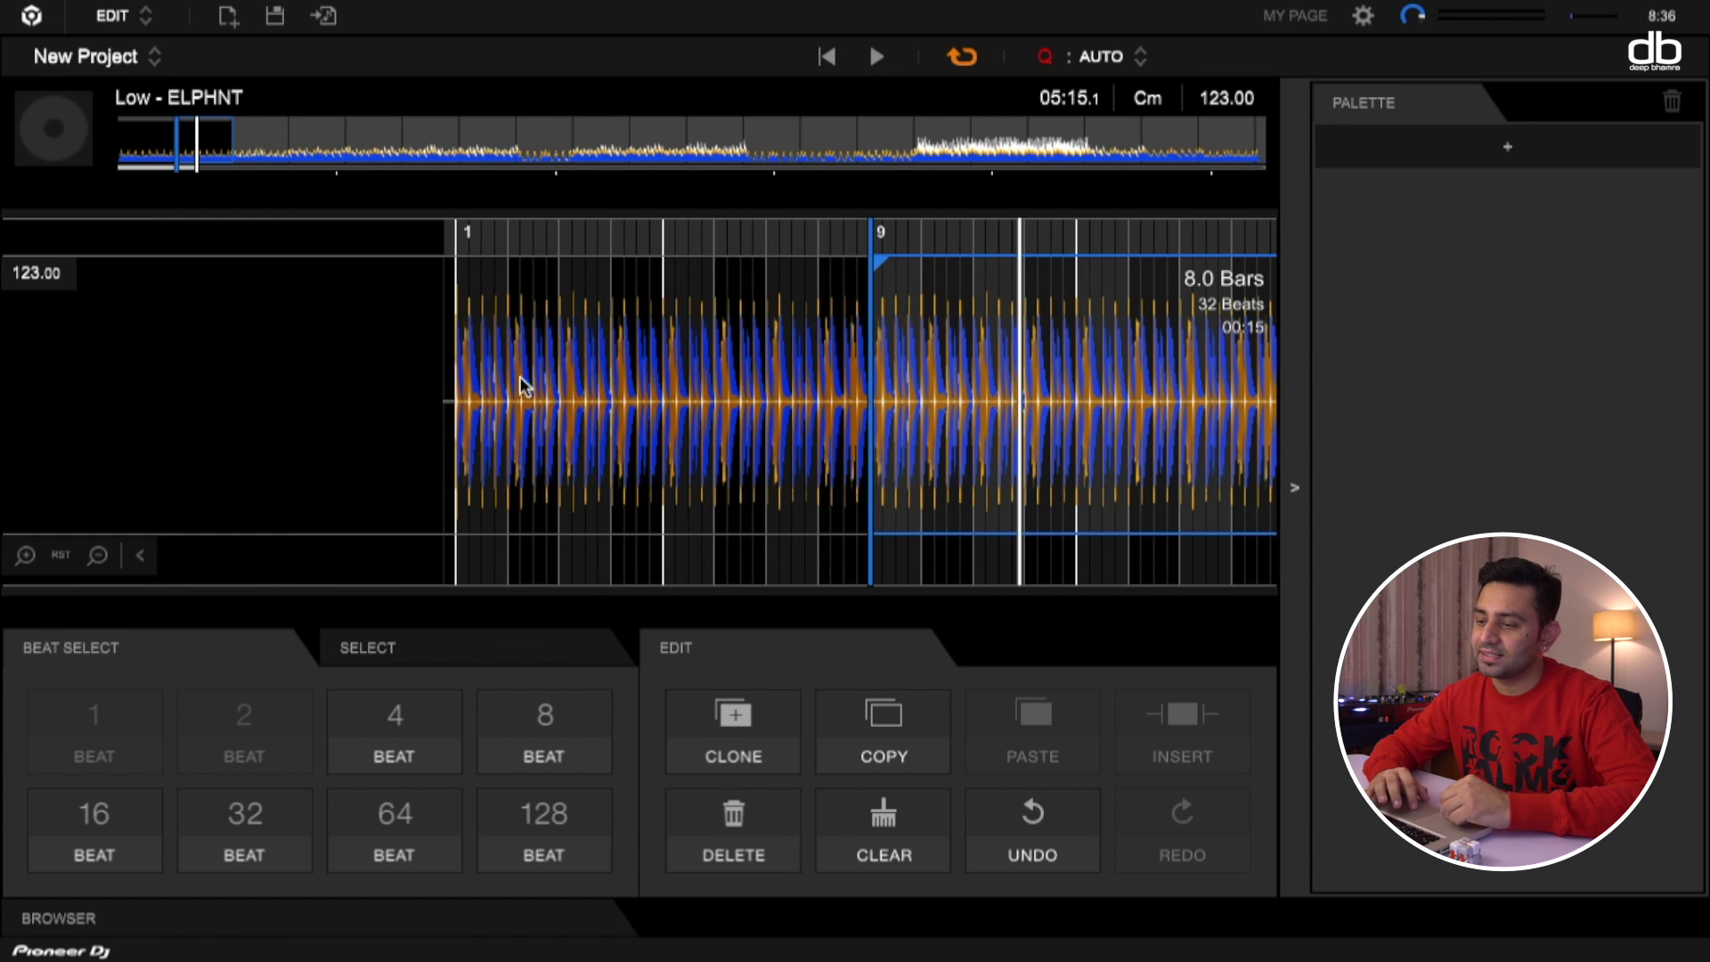
left_click_drag(465, 376, 852, 356)
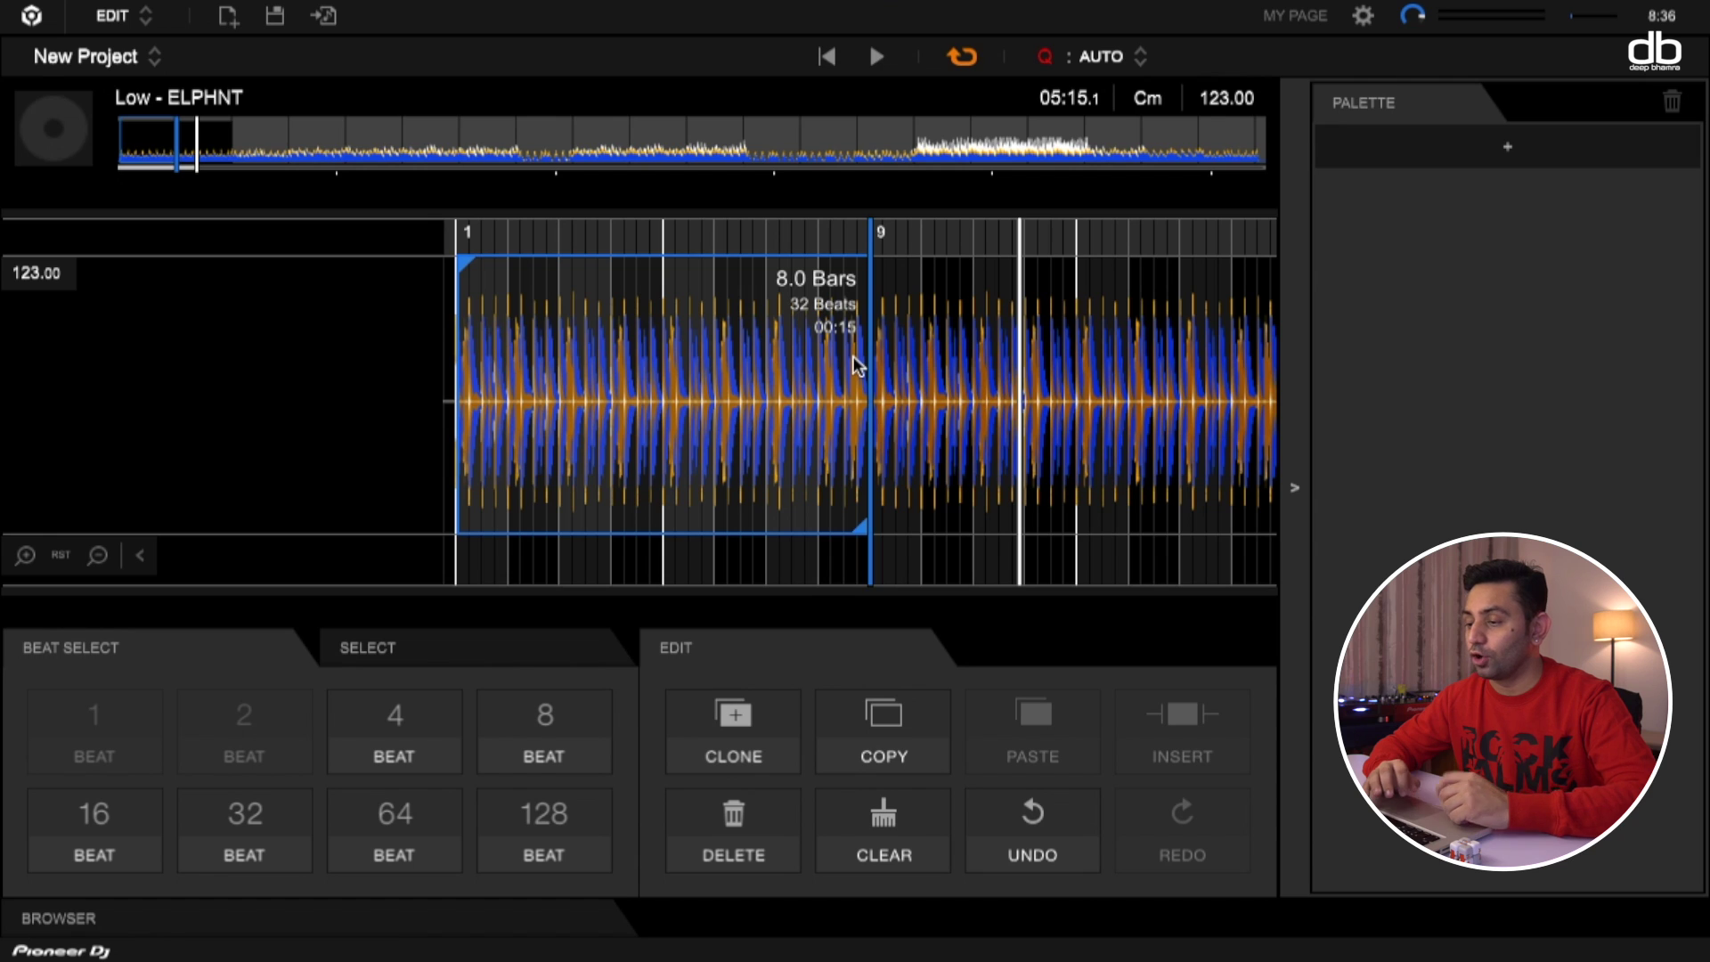
left_click(871, 710)
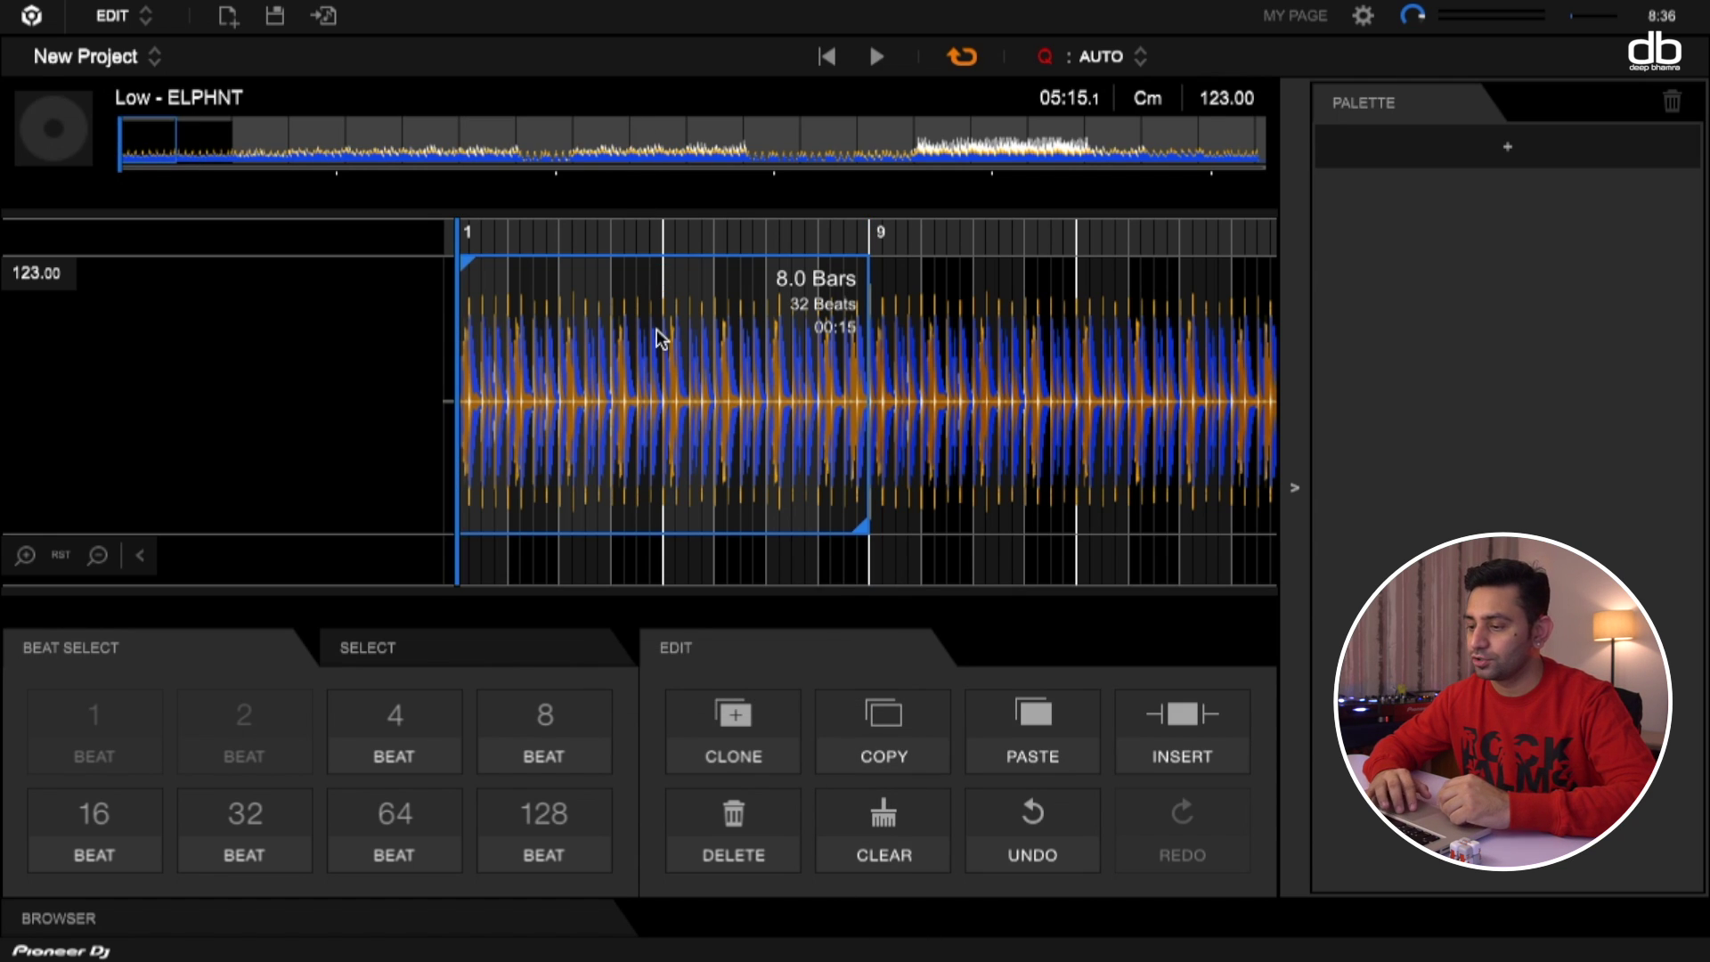
Step: Try pasting the copied 8 bars at bar 161, right after the final beats of the track, and undo the paste
scroll(655, 328, "down", 4)
scroll(765, 279, "right", 2)
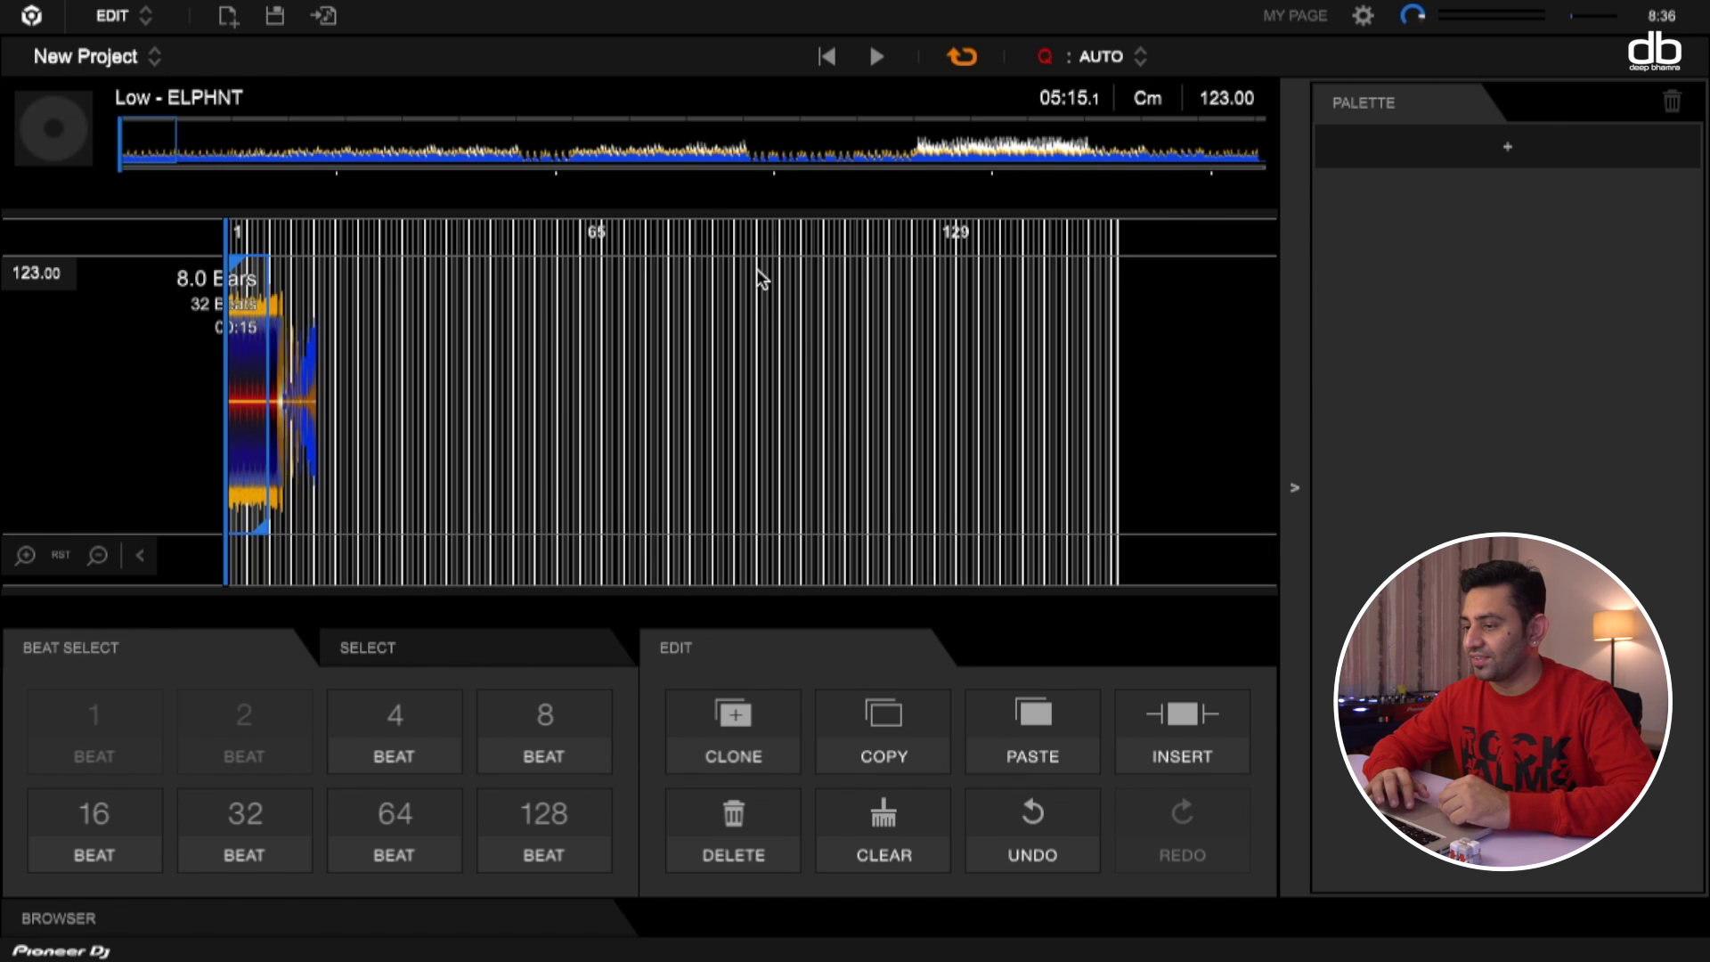
scroll(984, 317, "up", 3)
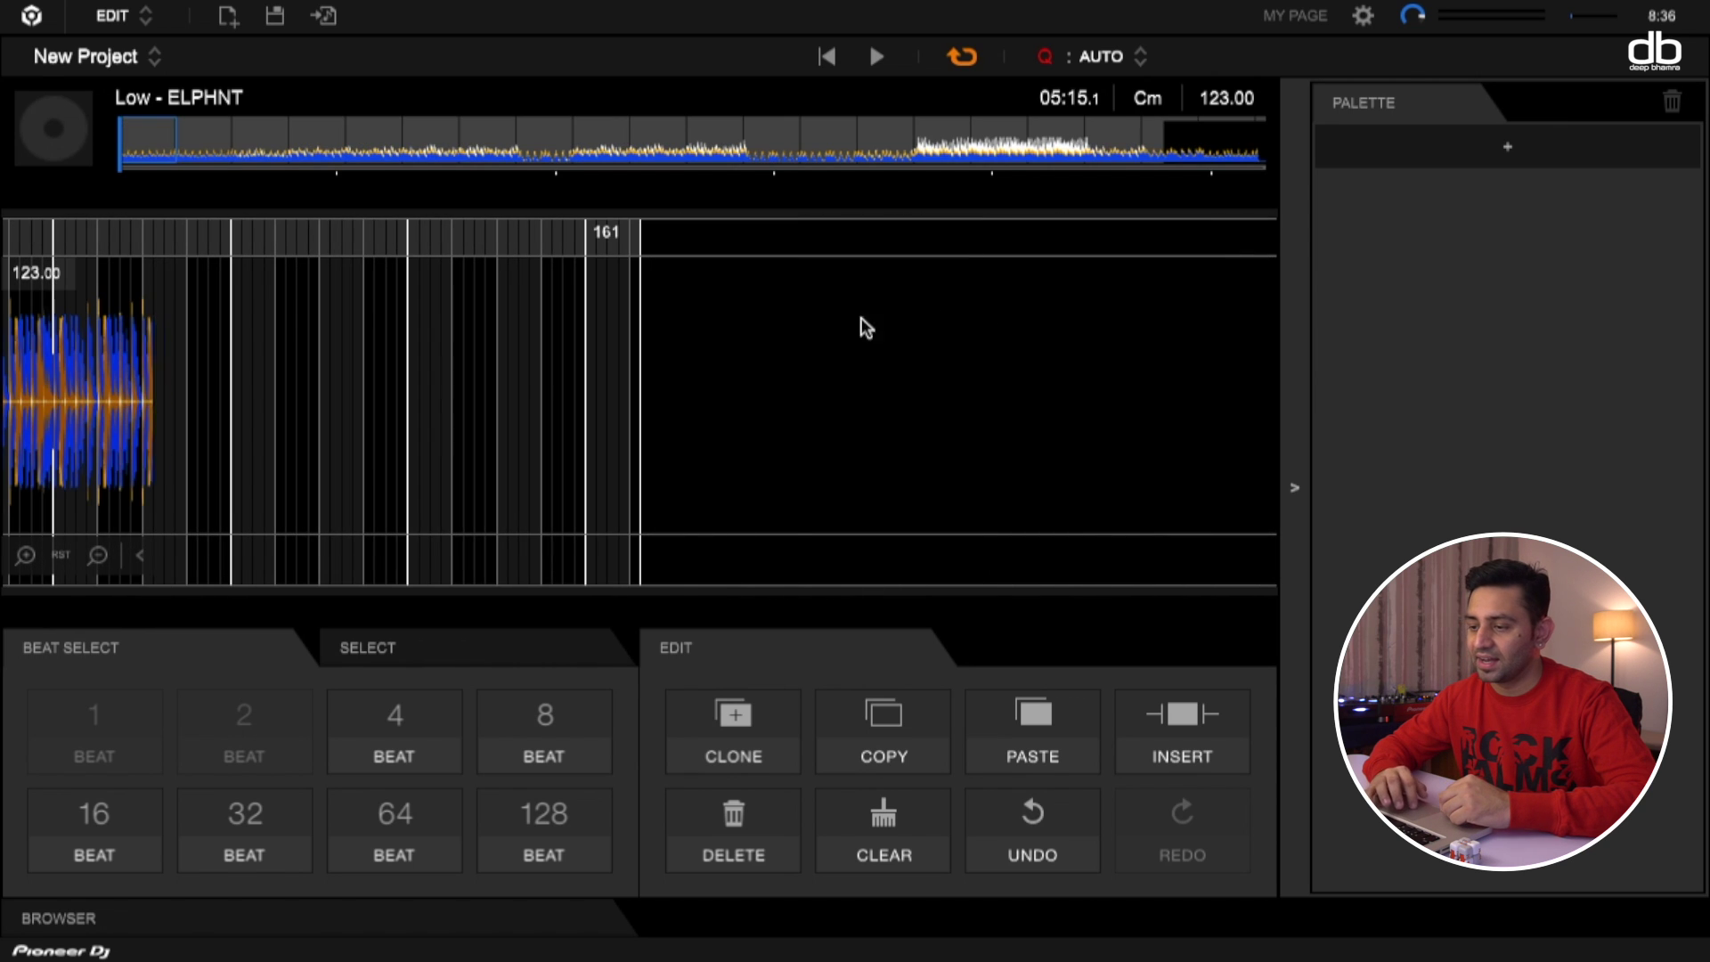
left_click(642, 287)
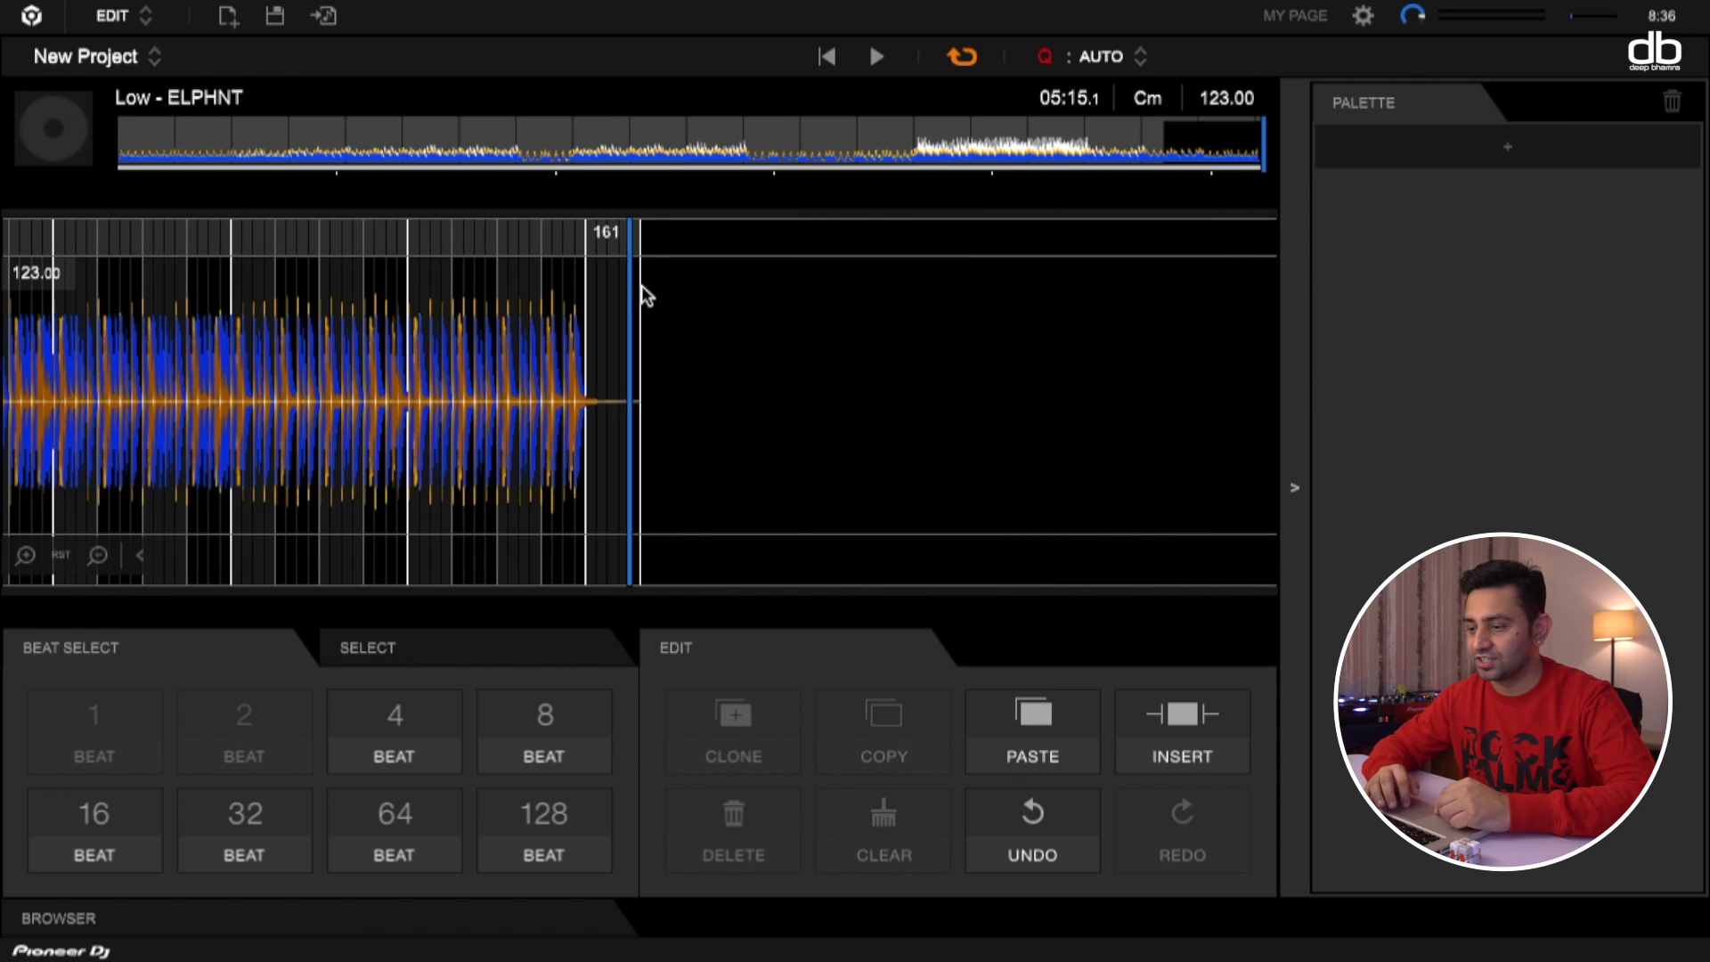
left_click(588, 321)
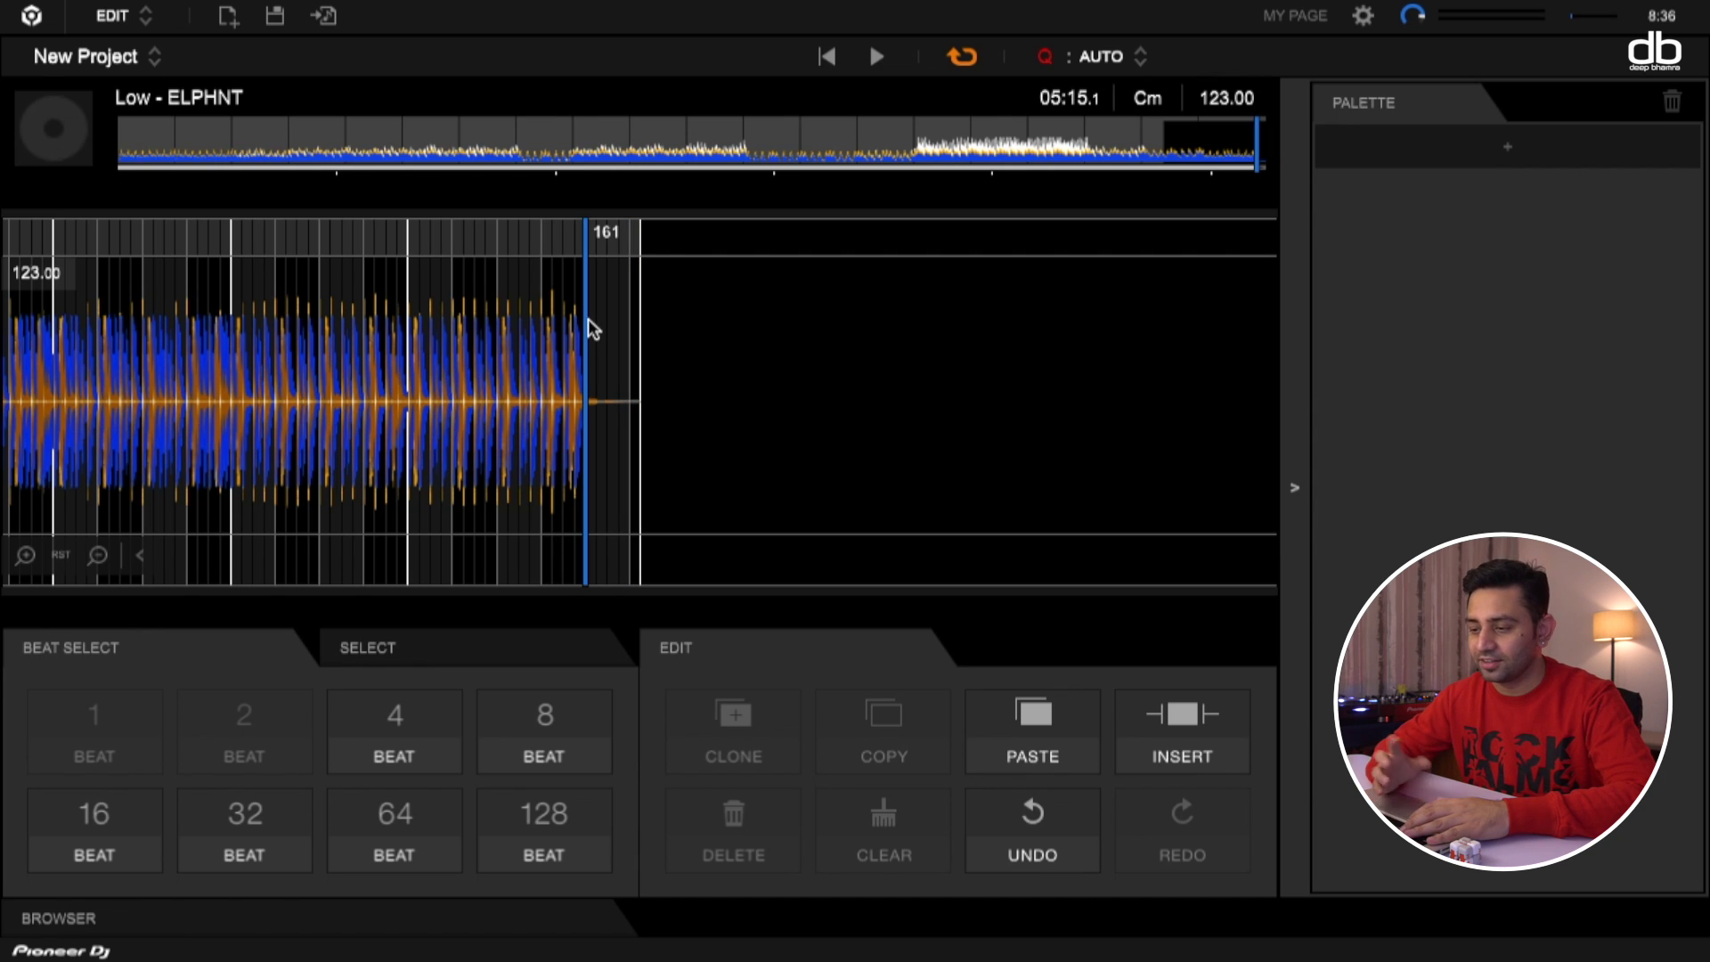
right_click(588, 321)
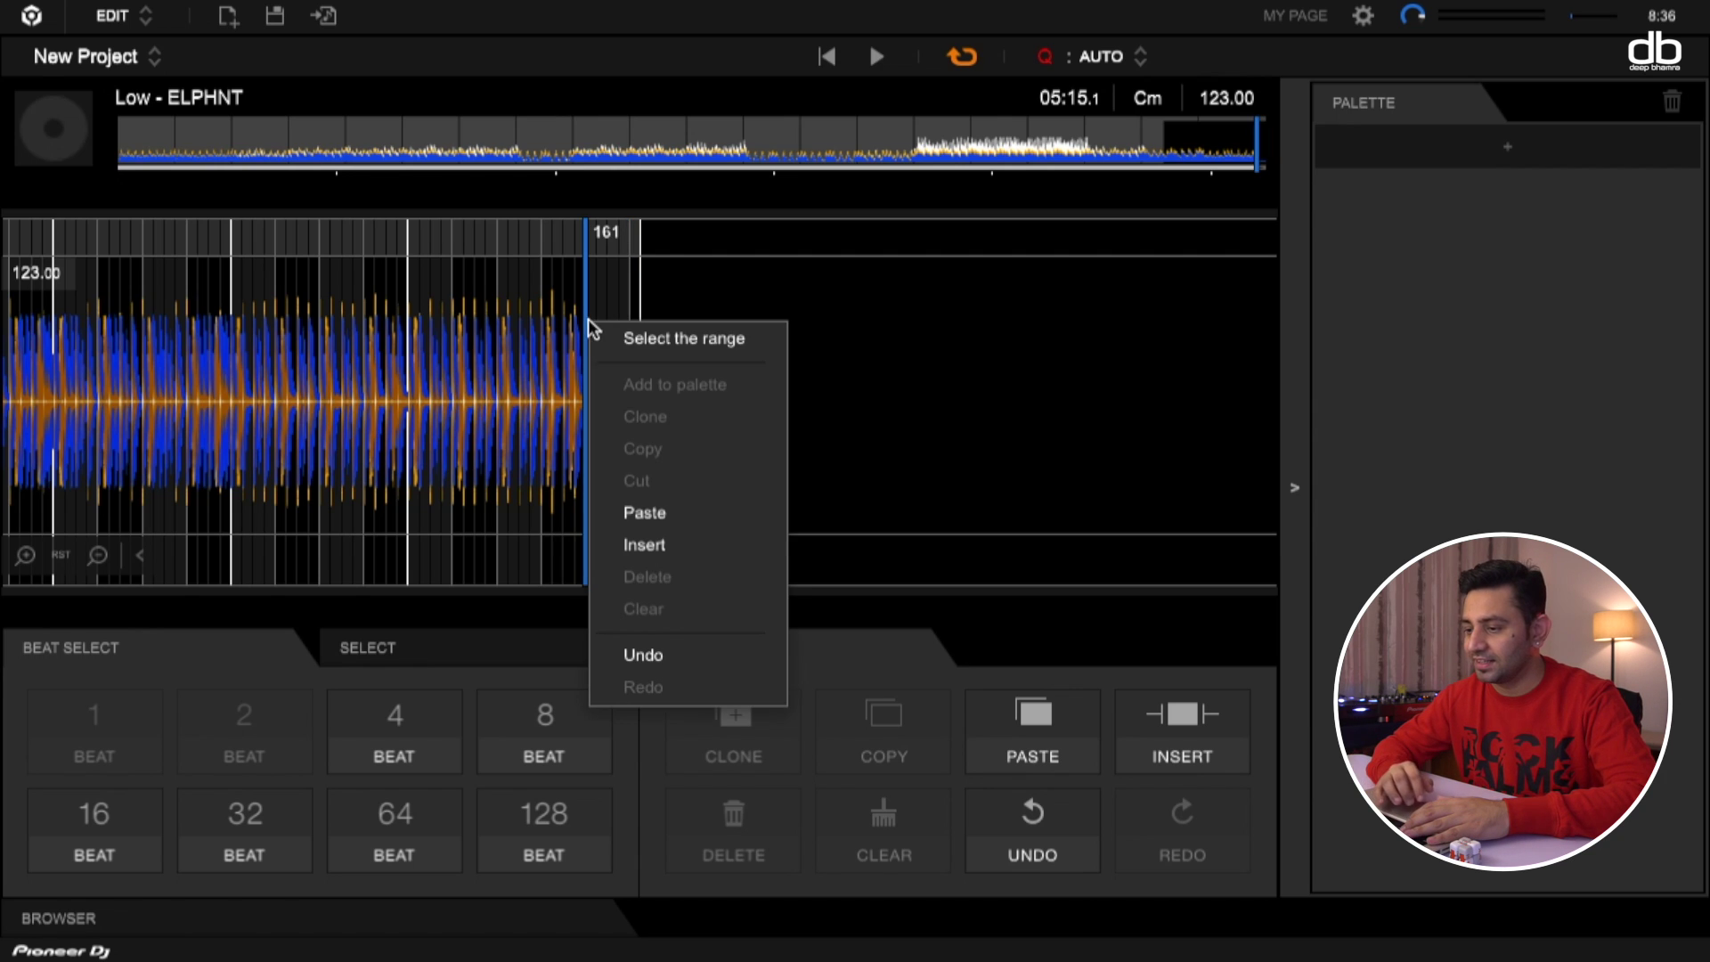
left_click(675, 513)
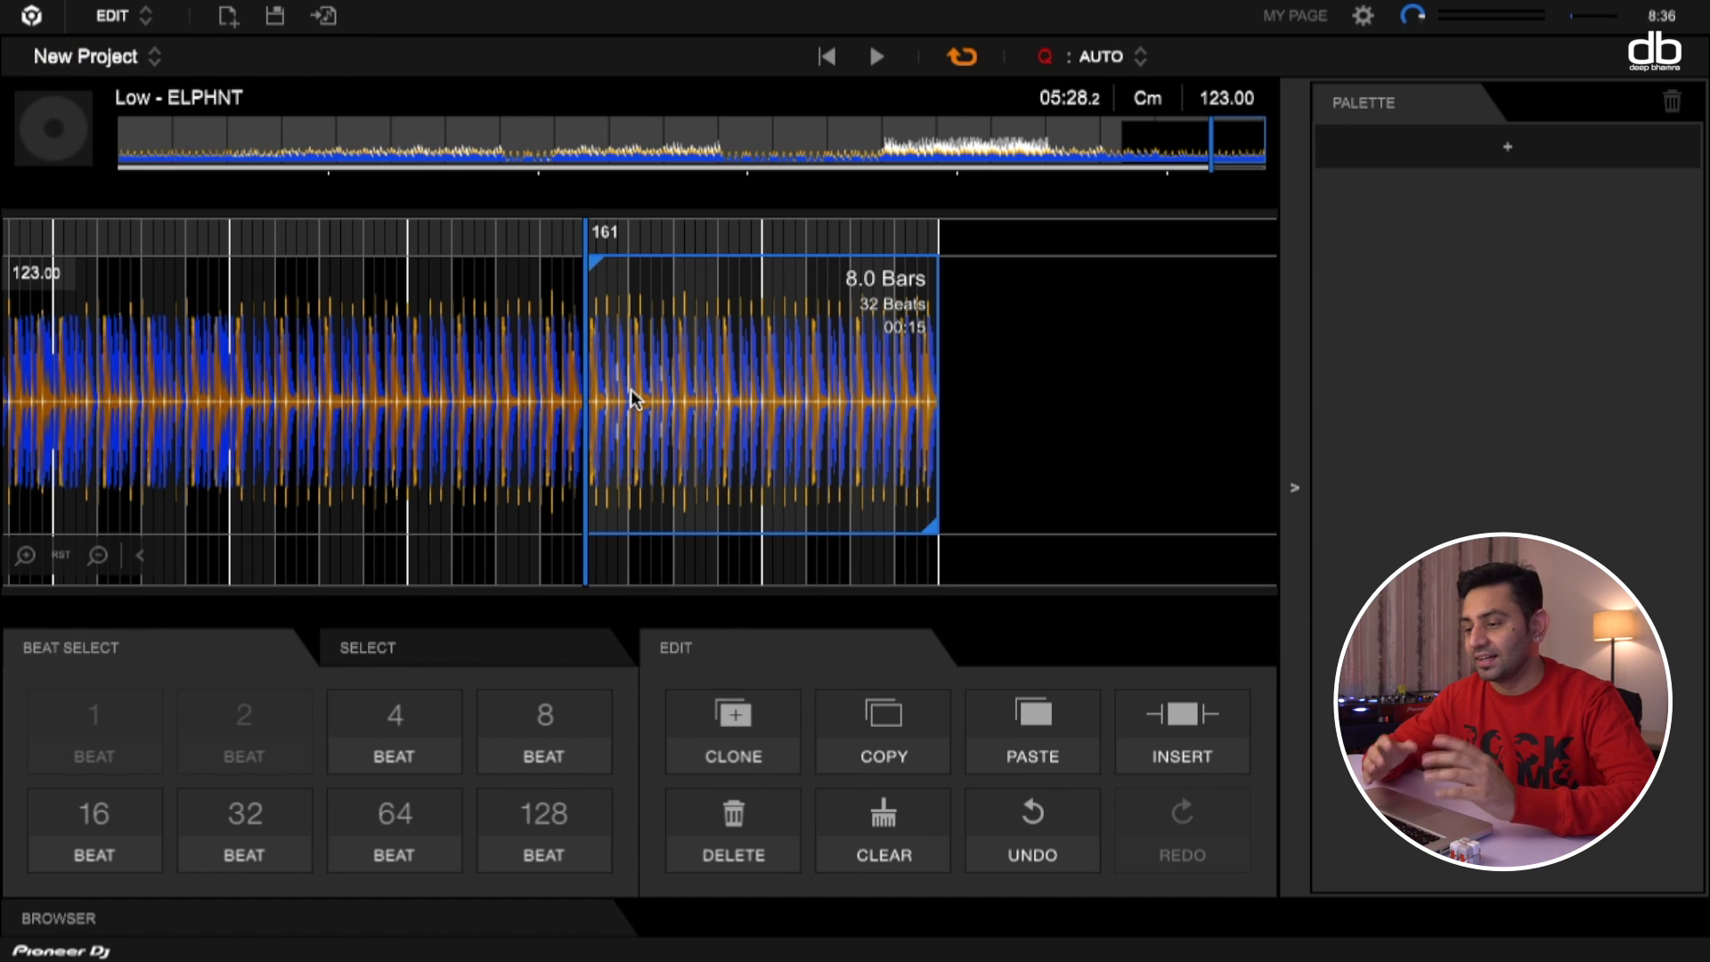
key("ctrl+z")
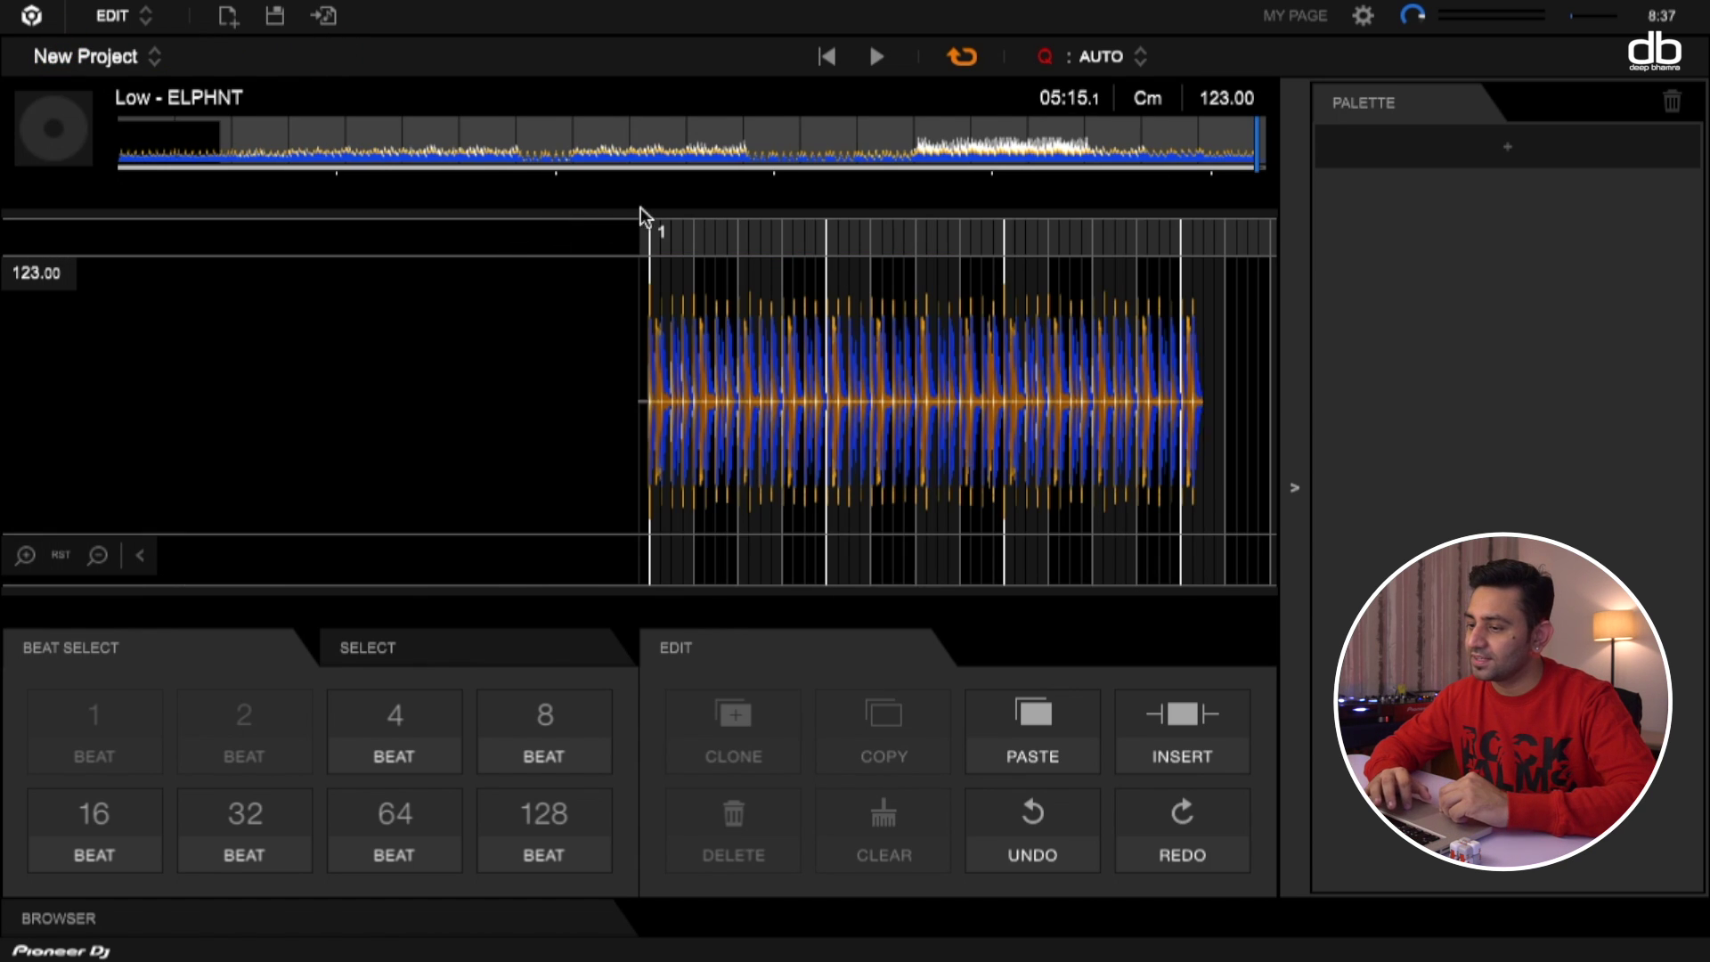
Step: Select the first 32 beats from bar 1 and add the range to the palette twice
scroll(736, 280, "right", 3)
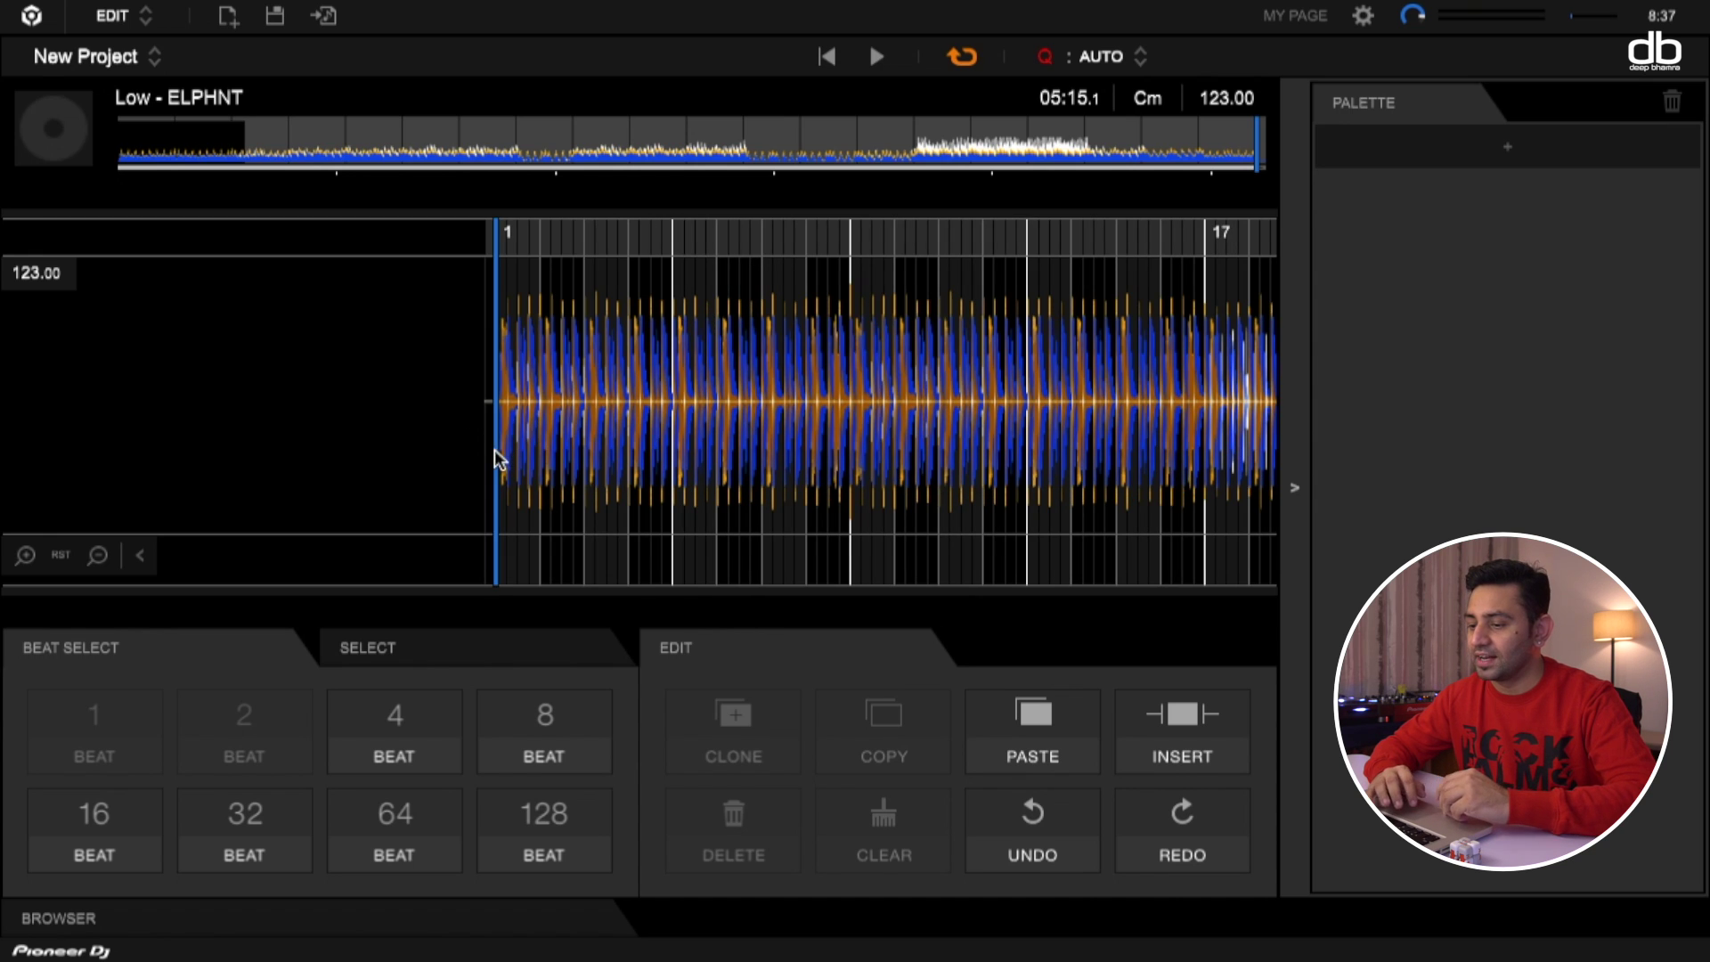
left_click(244, 825)
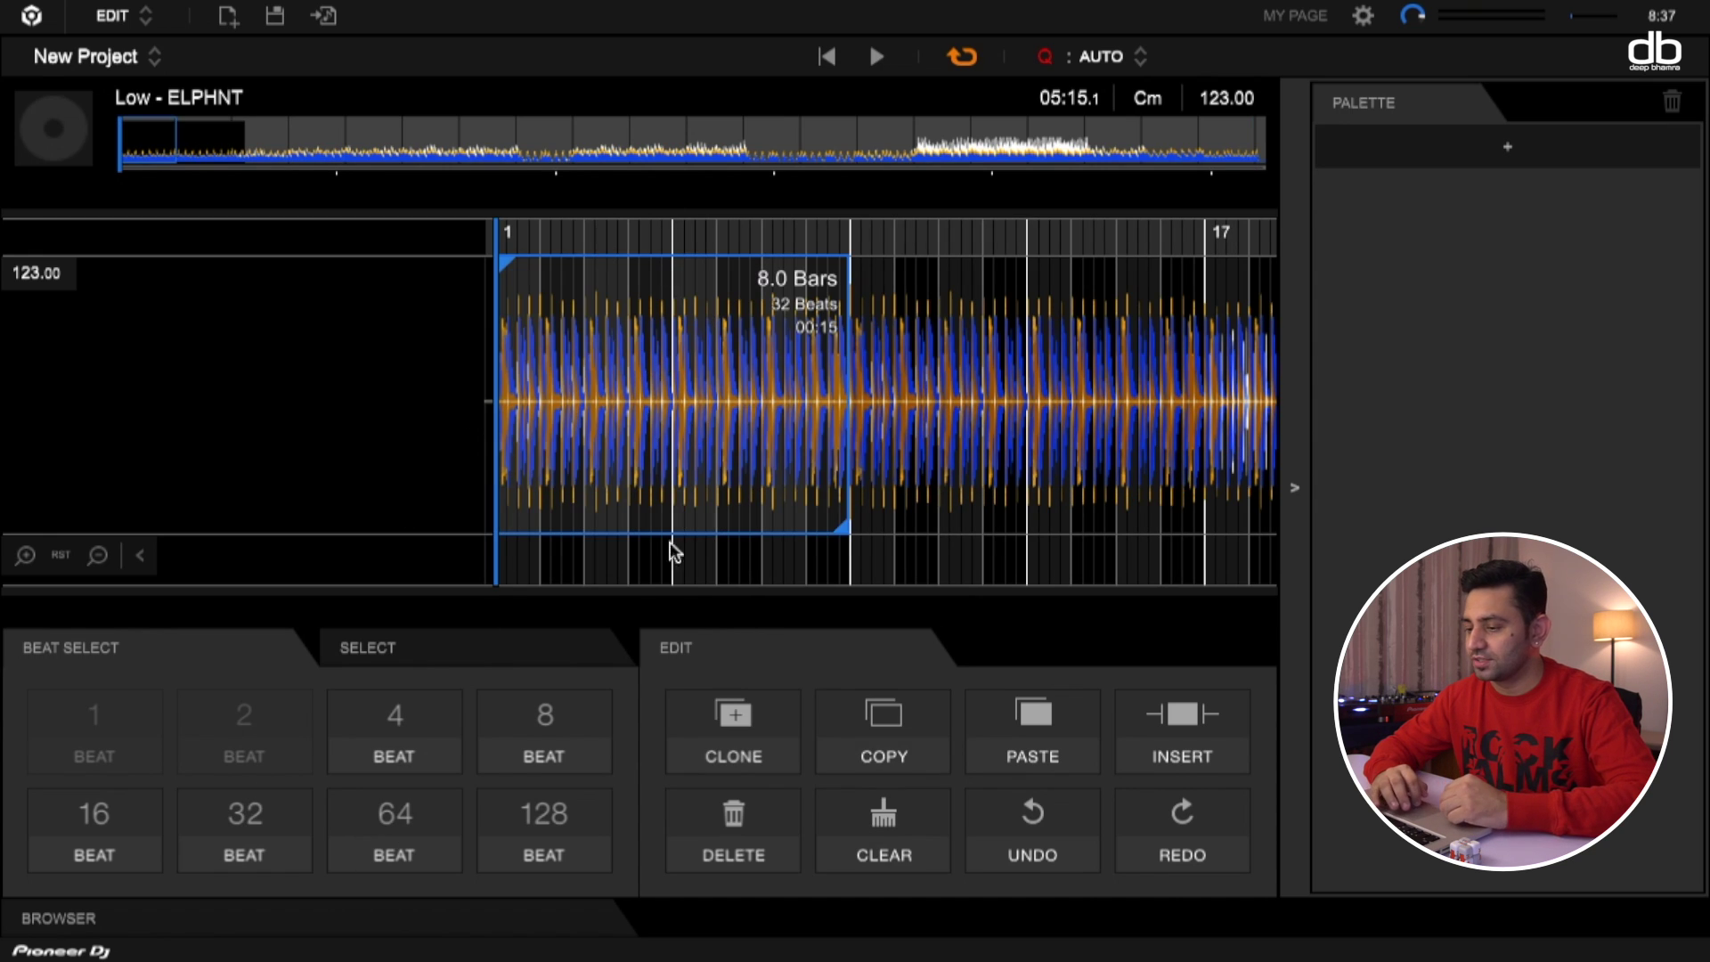
left_click_drag(659, 361, 1452, 194)
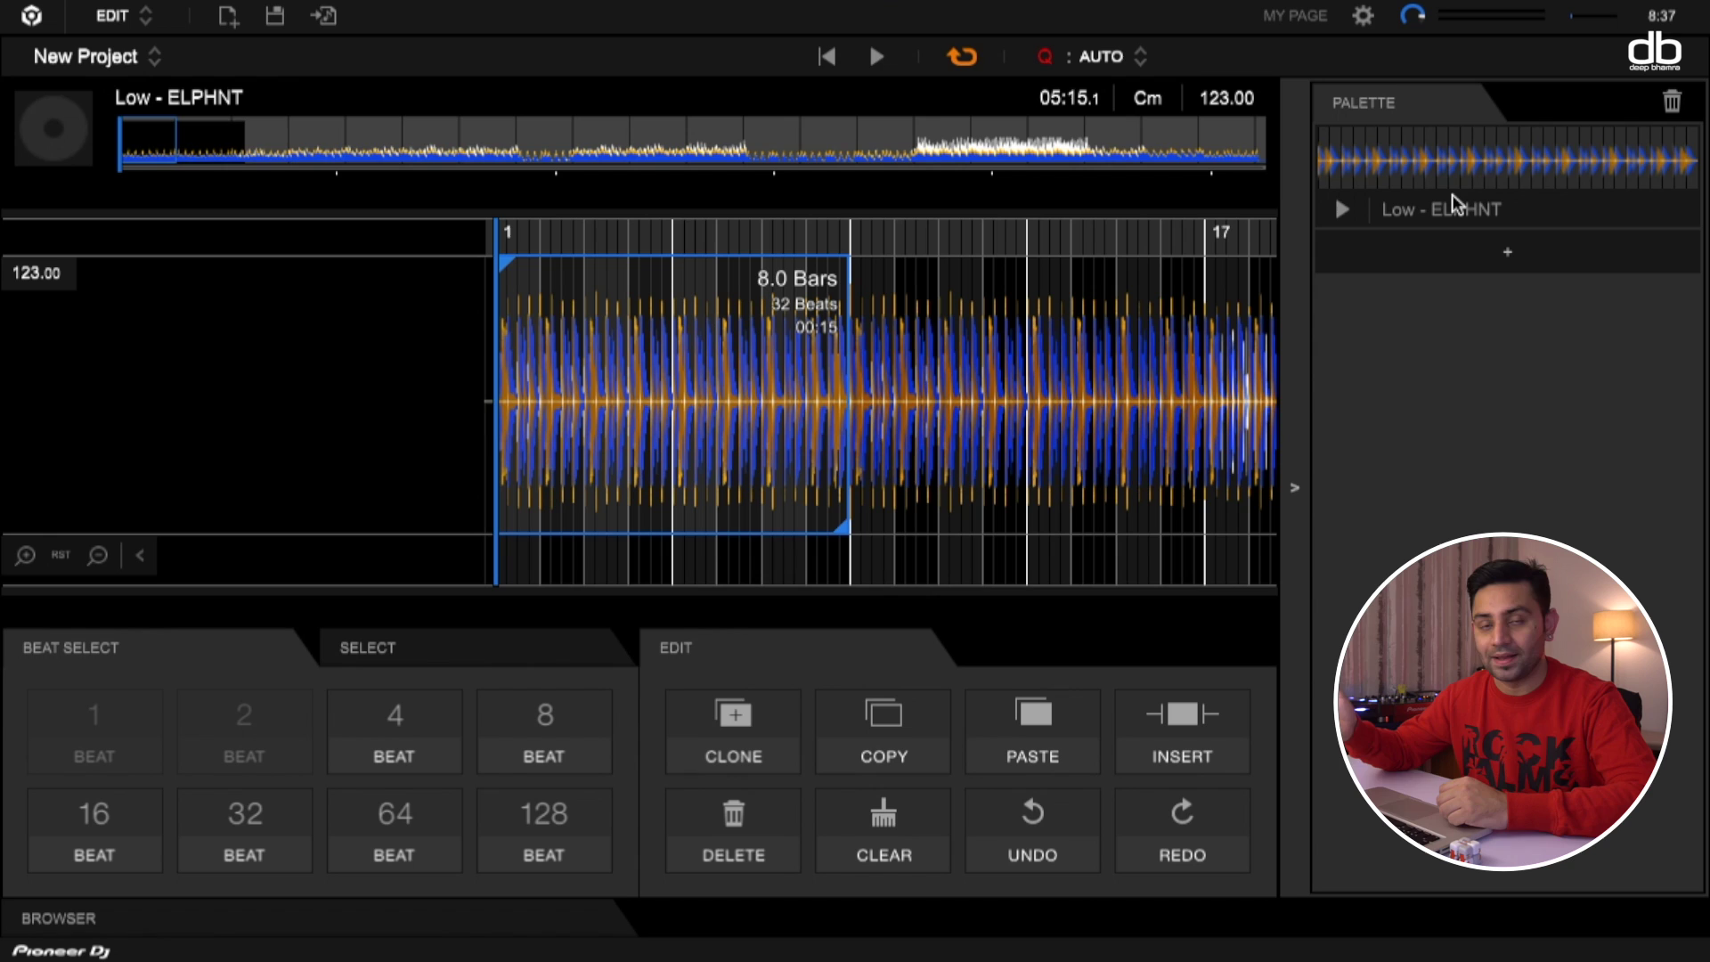
right_click(693, 326)
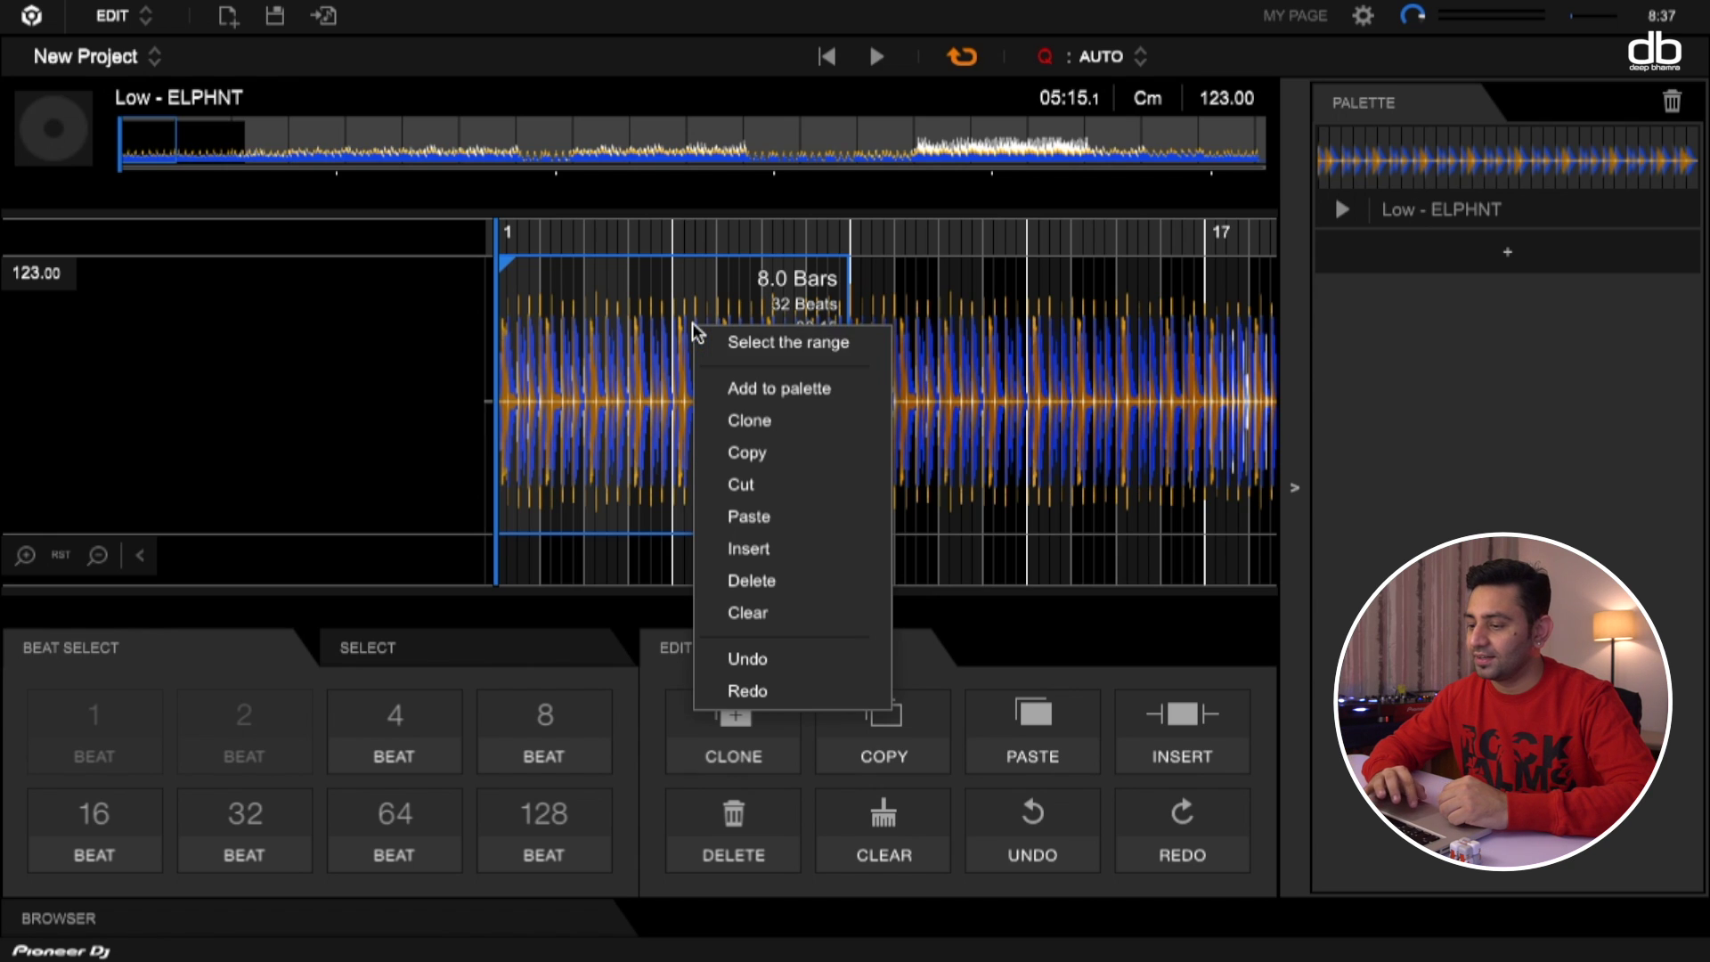
left_click(798, 393)
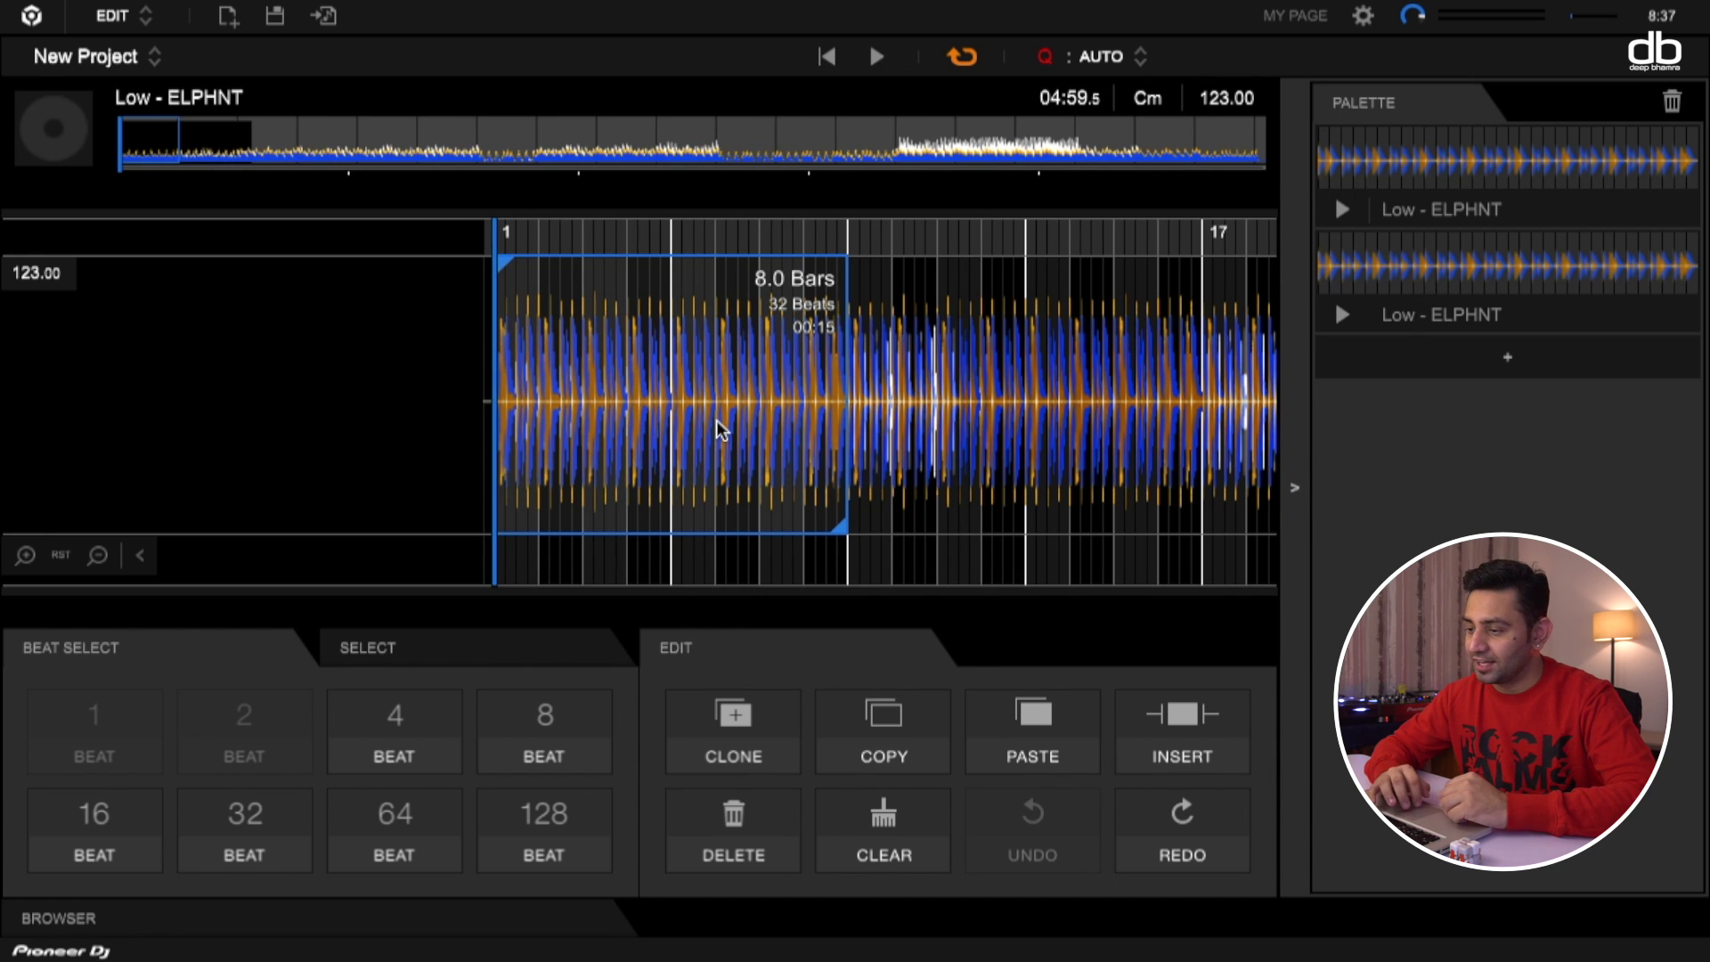
Step: Try placing the second palette clip in the middle of the track
scroll(759, 419, "down", 5)
scroll(759, 420, "right", 5)
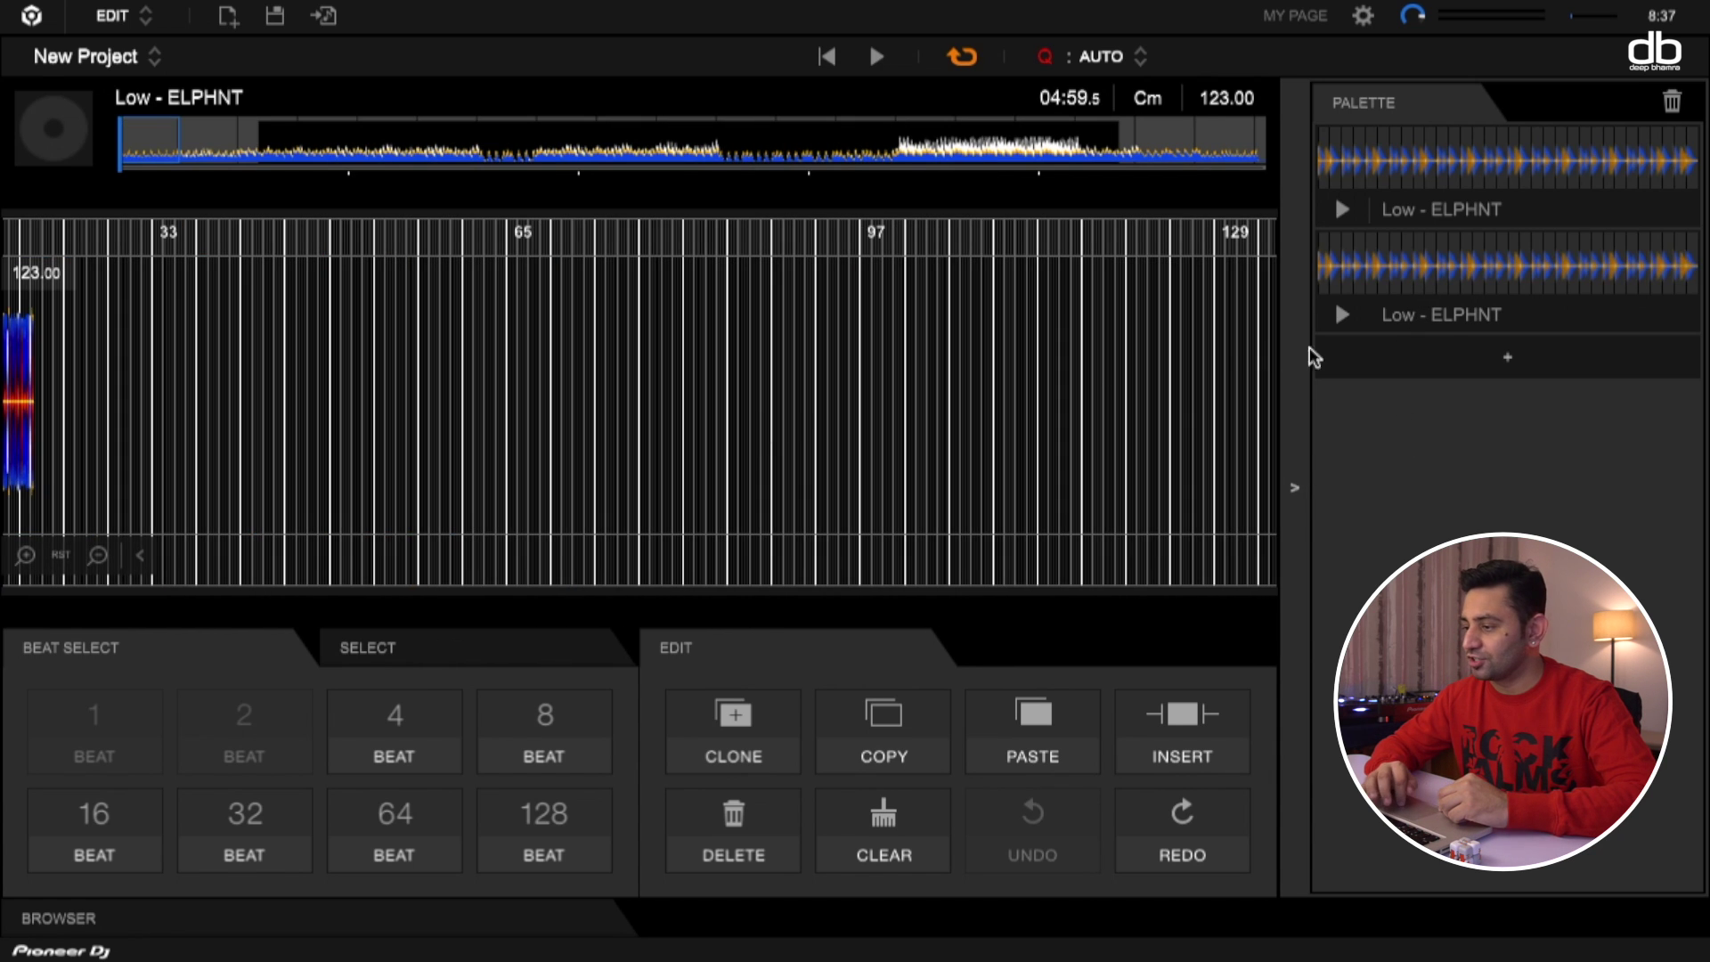
left_click_drag(1384, 270, 511, 383)
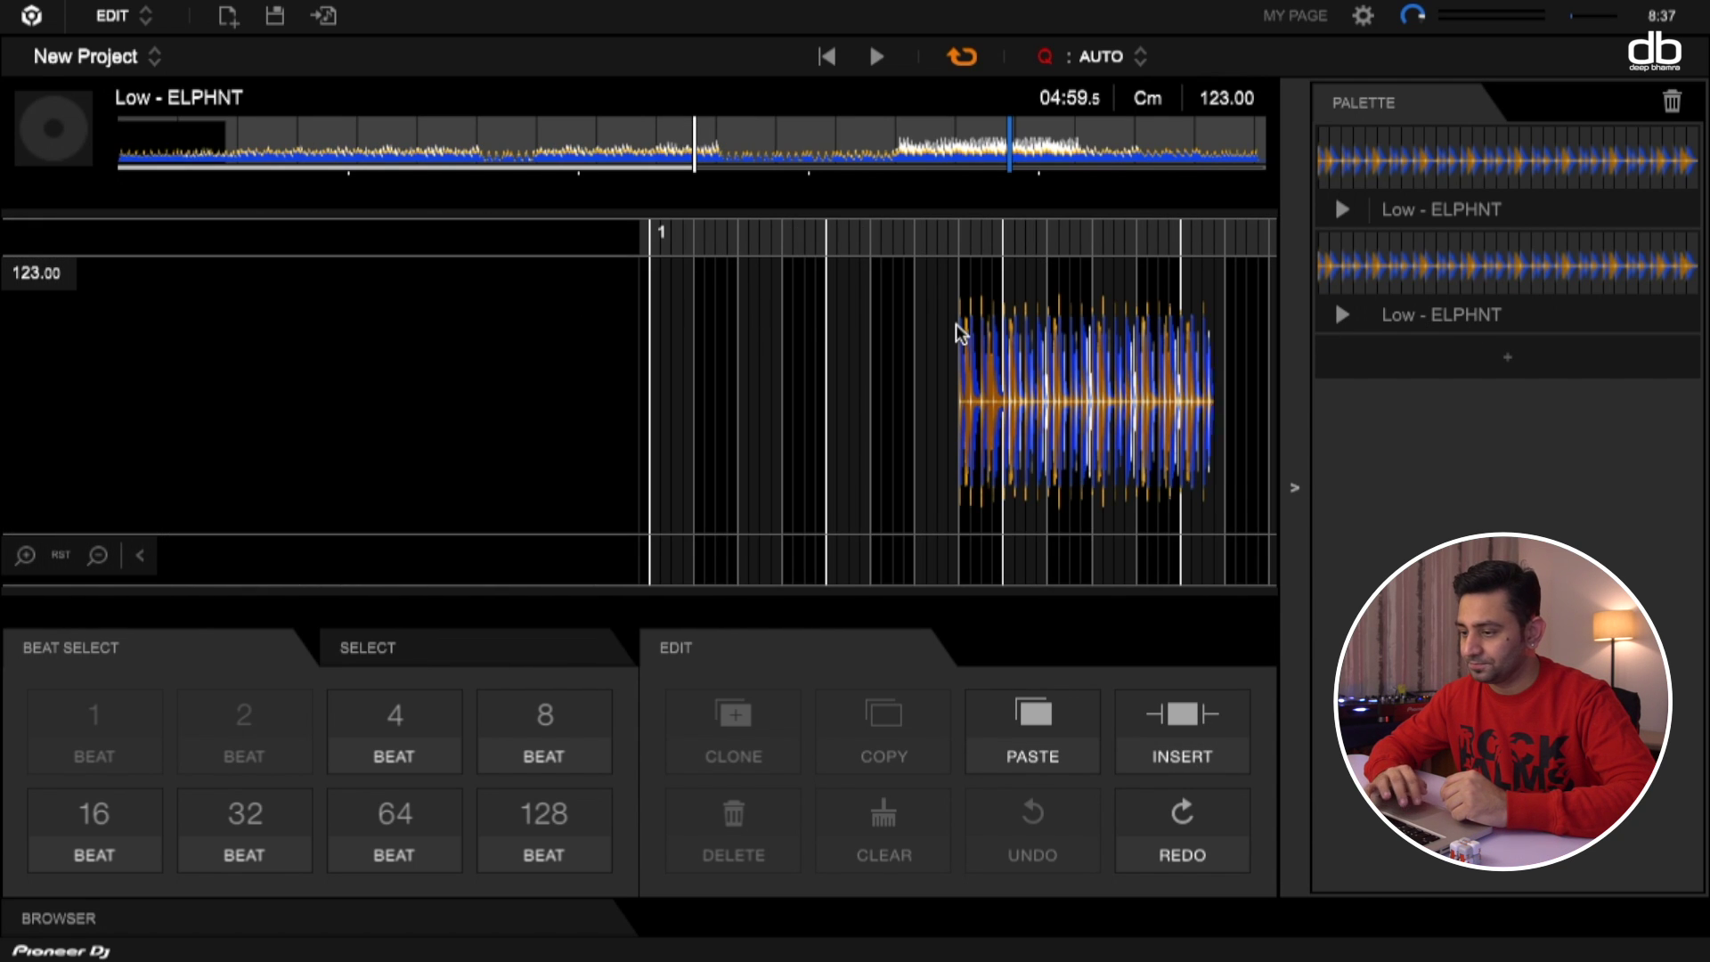
Step: Select the 4 bars from bar 1 to 5, switch the selection to bars 5 to 9, and clear it
scroll(768, 345, "up", 5)
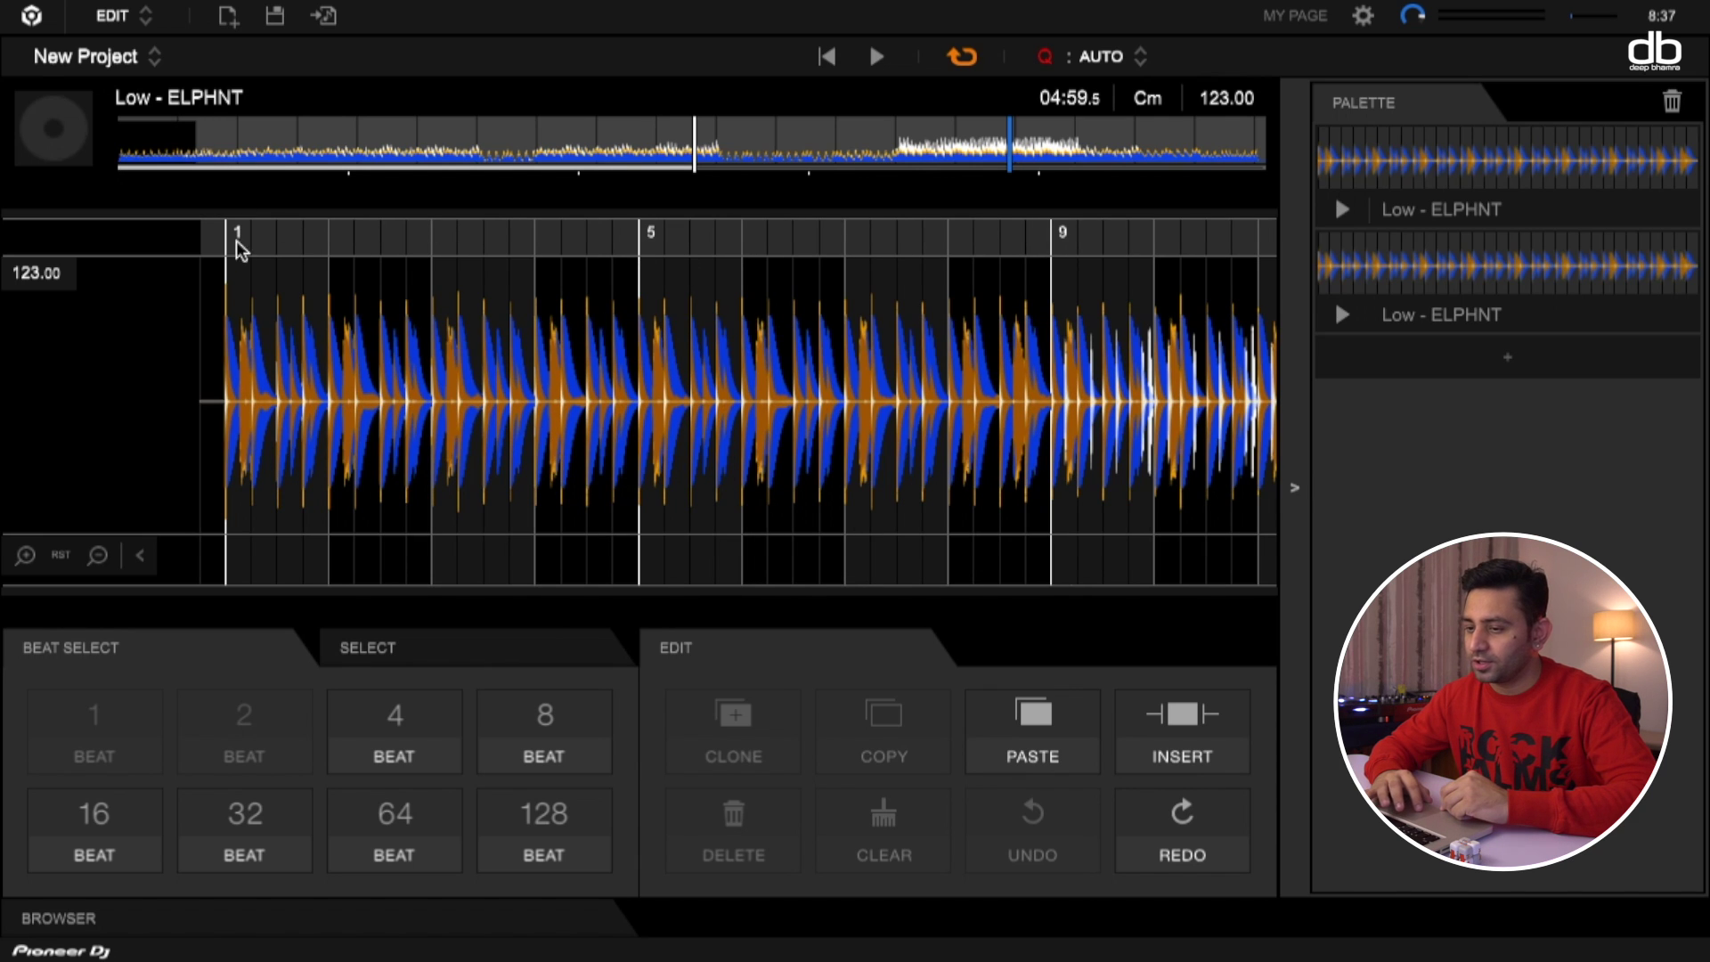
left_click(227, 281)
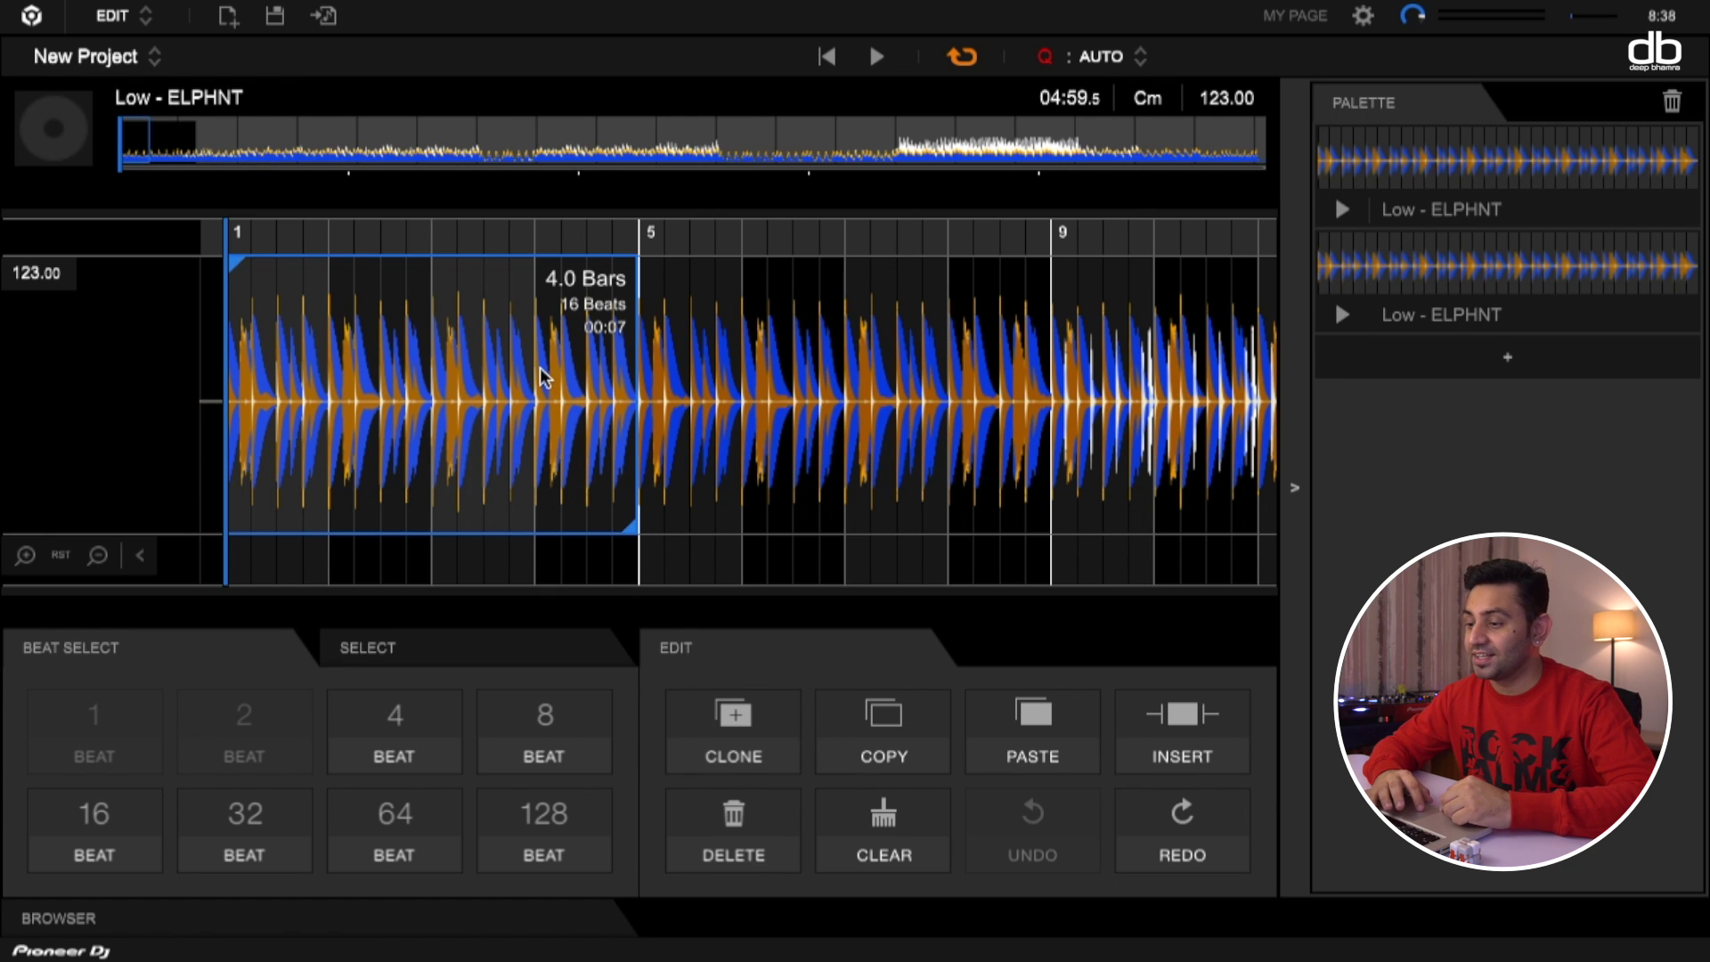
left_click(645, 416)
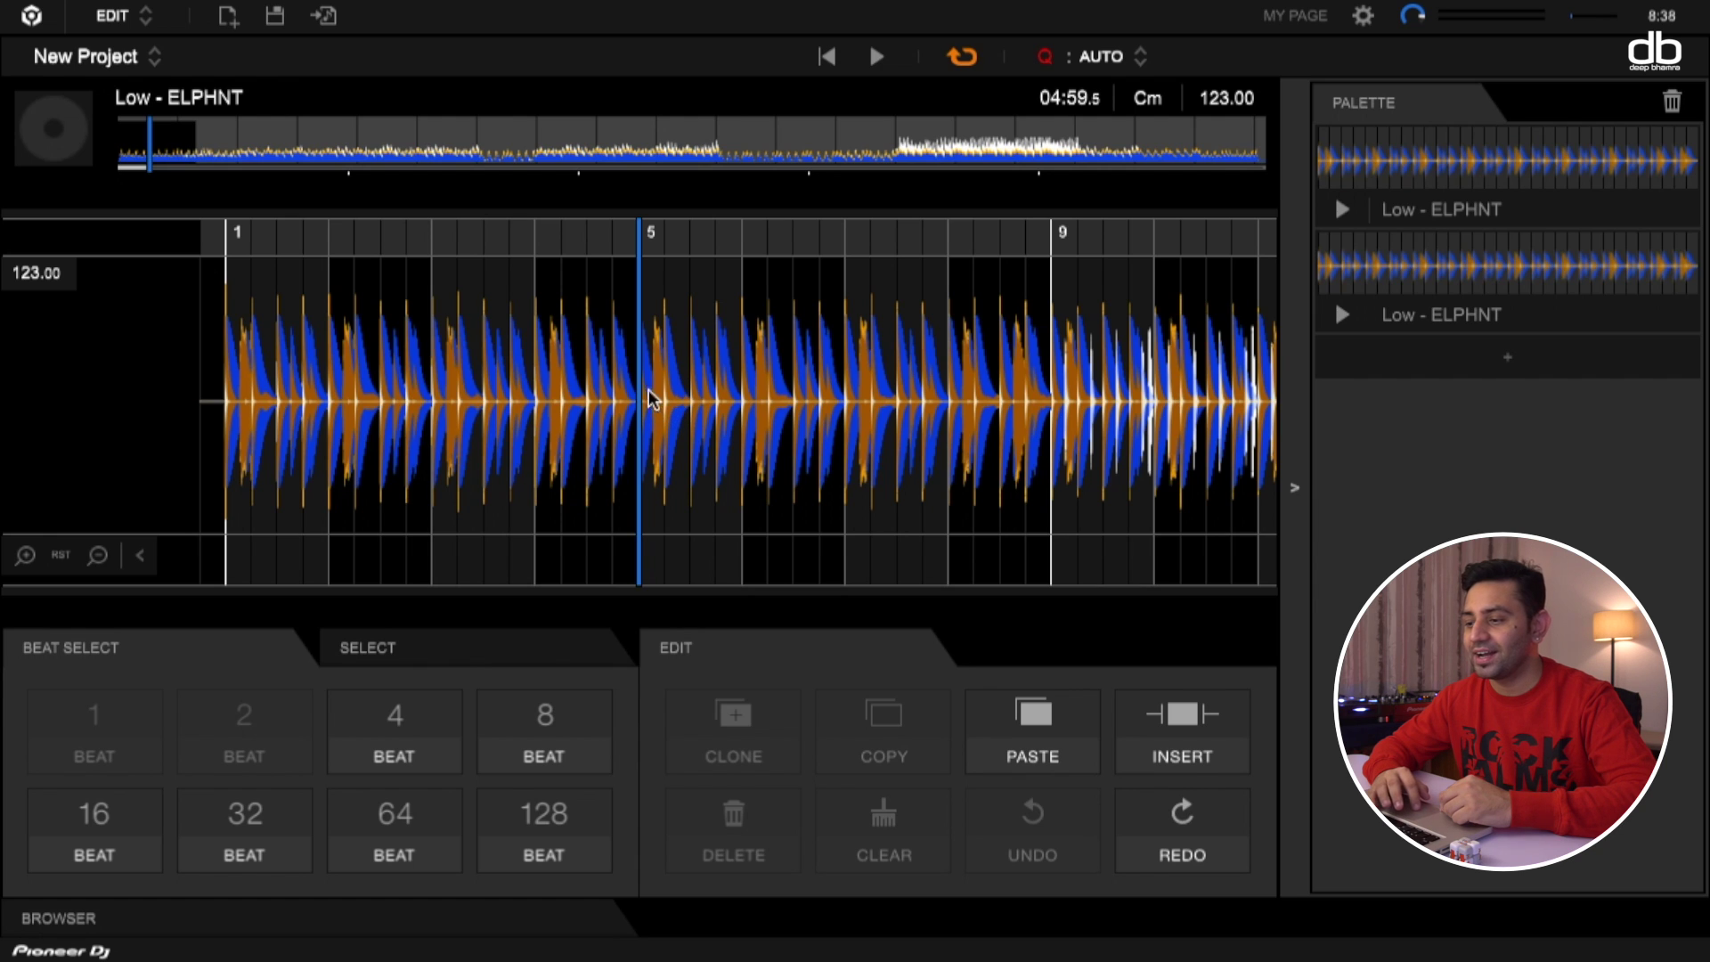
mouse_move(648, 397)
left_mouse_down()
mouse_move(921, 344)
mouse_move(1087, 343)
left_mouse_up()
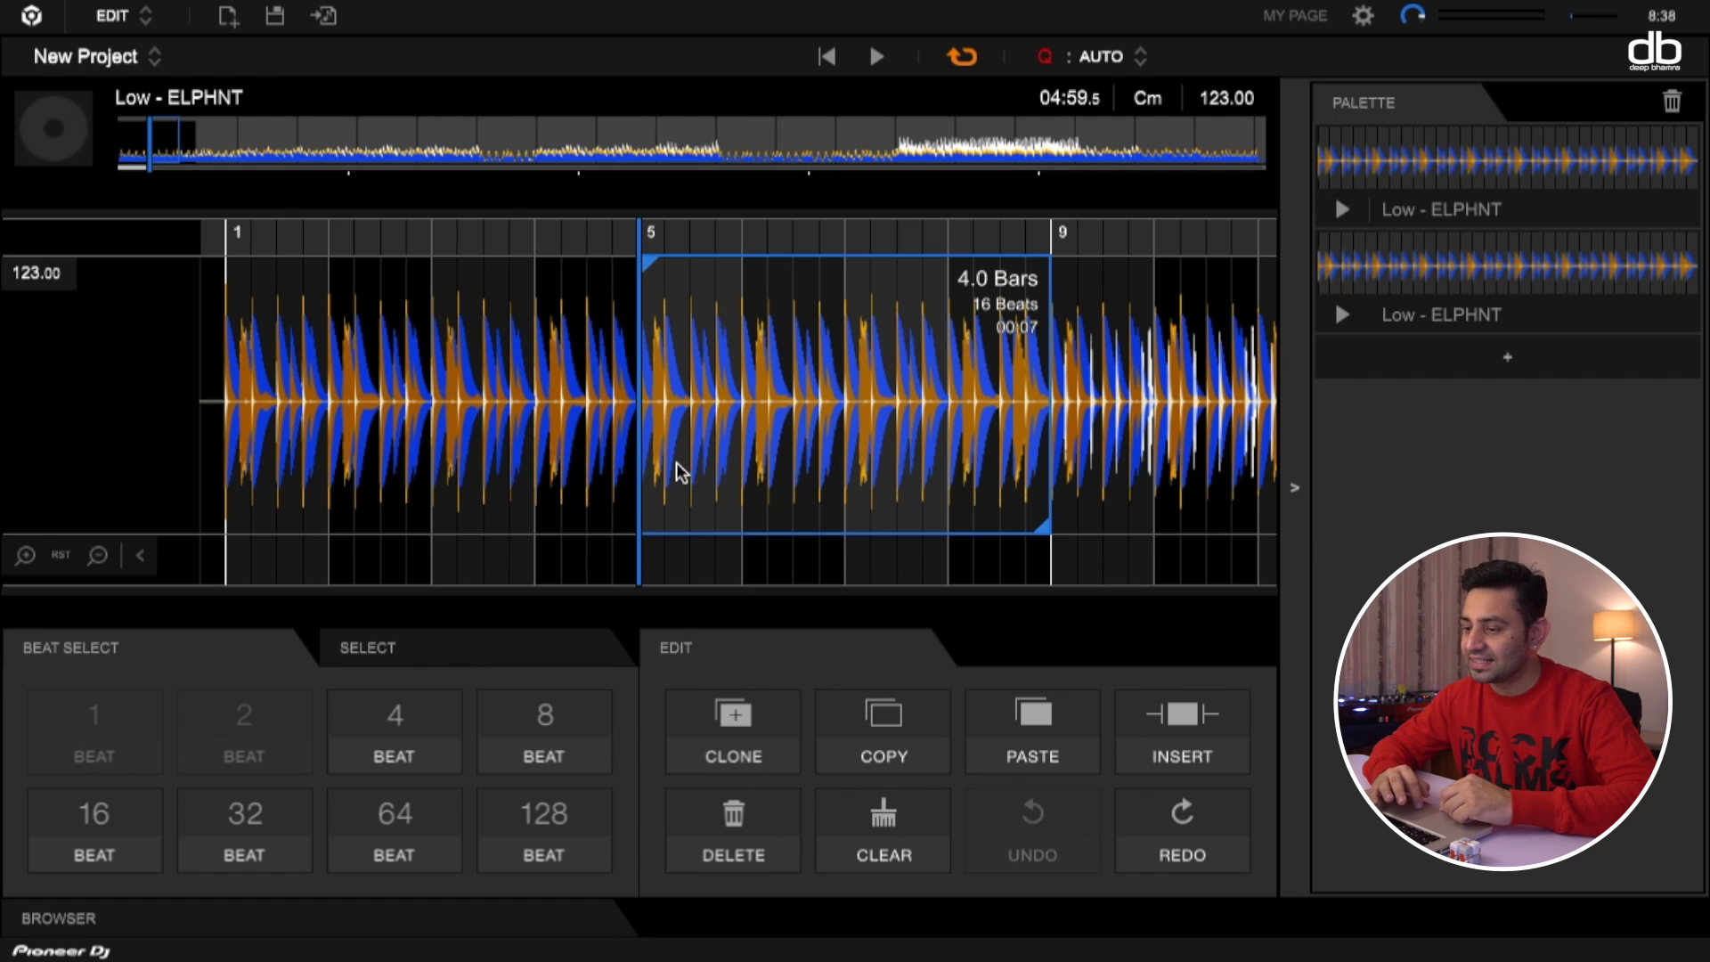
left_click(648, 464)
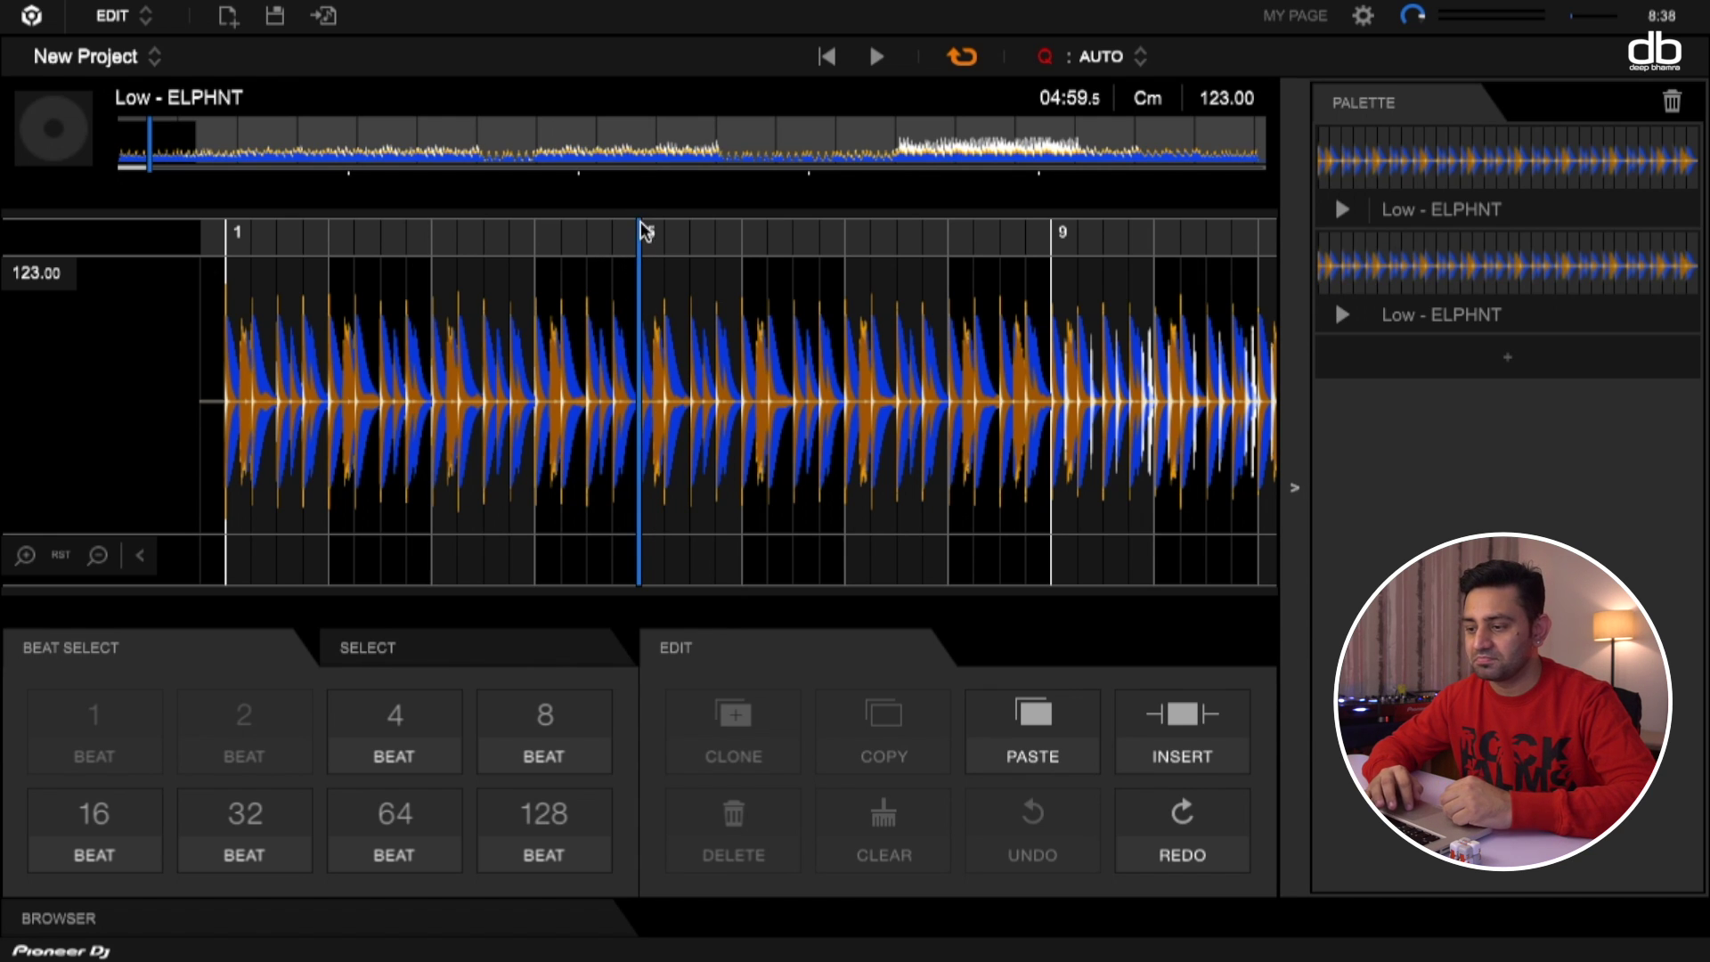
Step: Set the edit position at bar 5 and insert the copied 8-bar section there
left_click(756, 355)
left_click(846, 335)
left_click(939, 287)
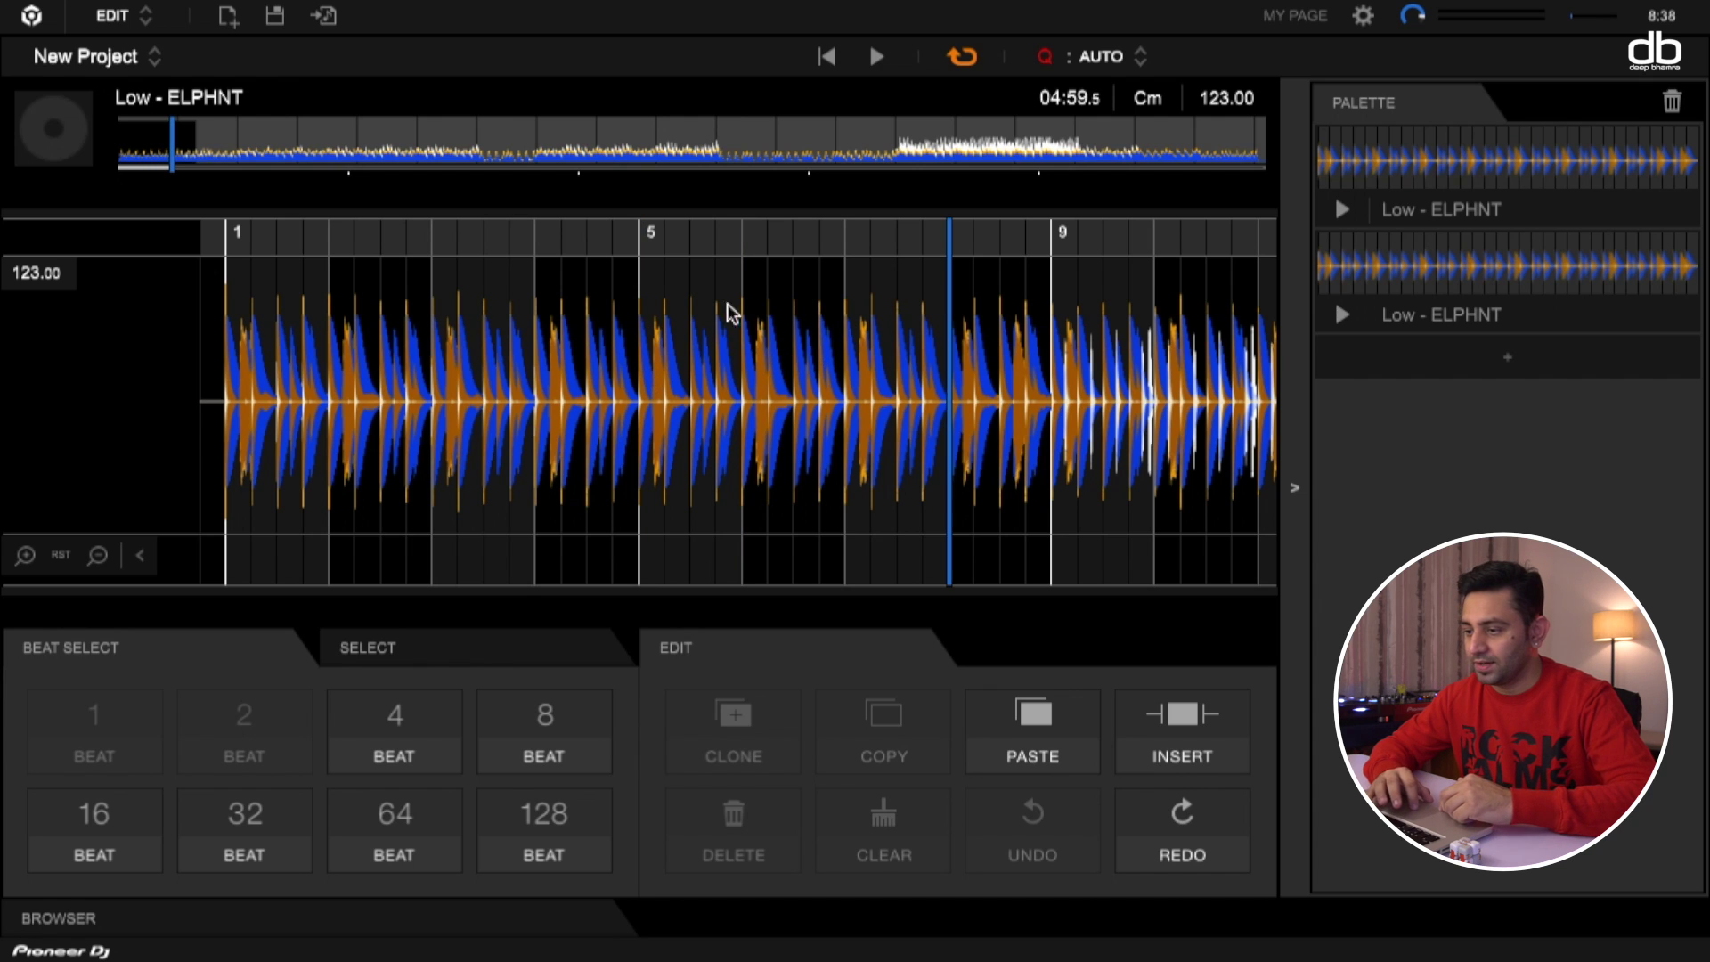
left_click(648, 272)
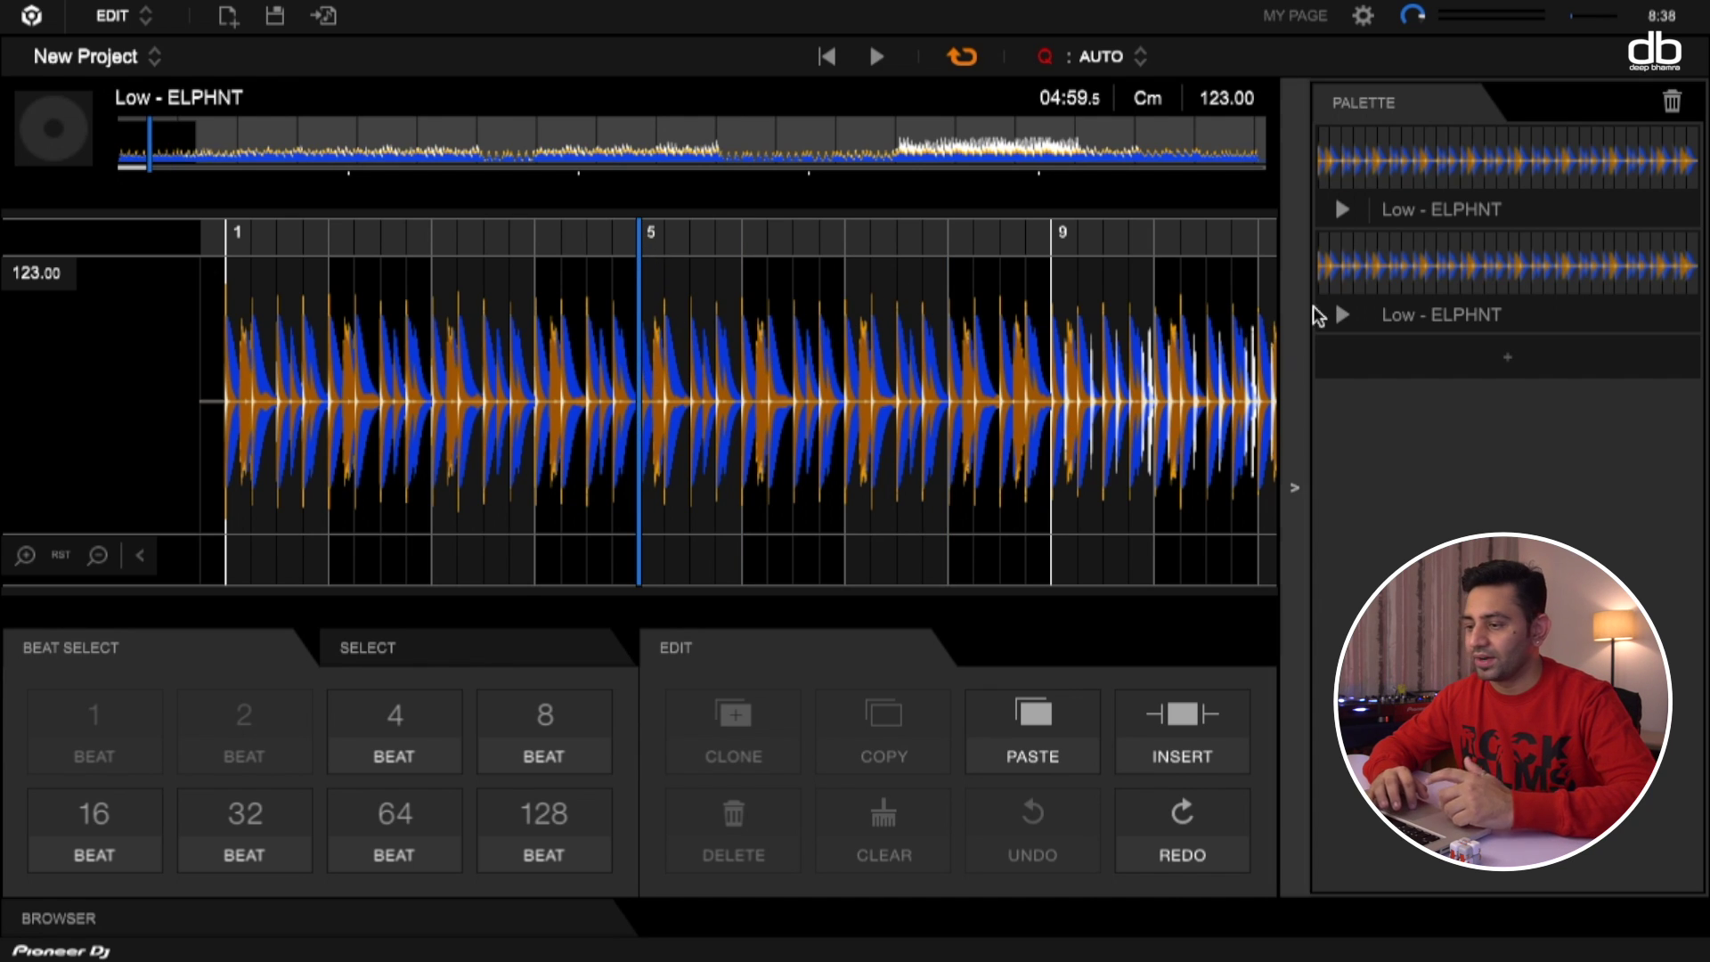
left_click(1493, 255)
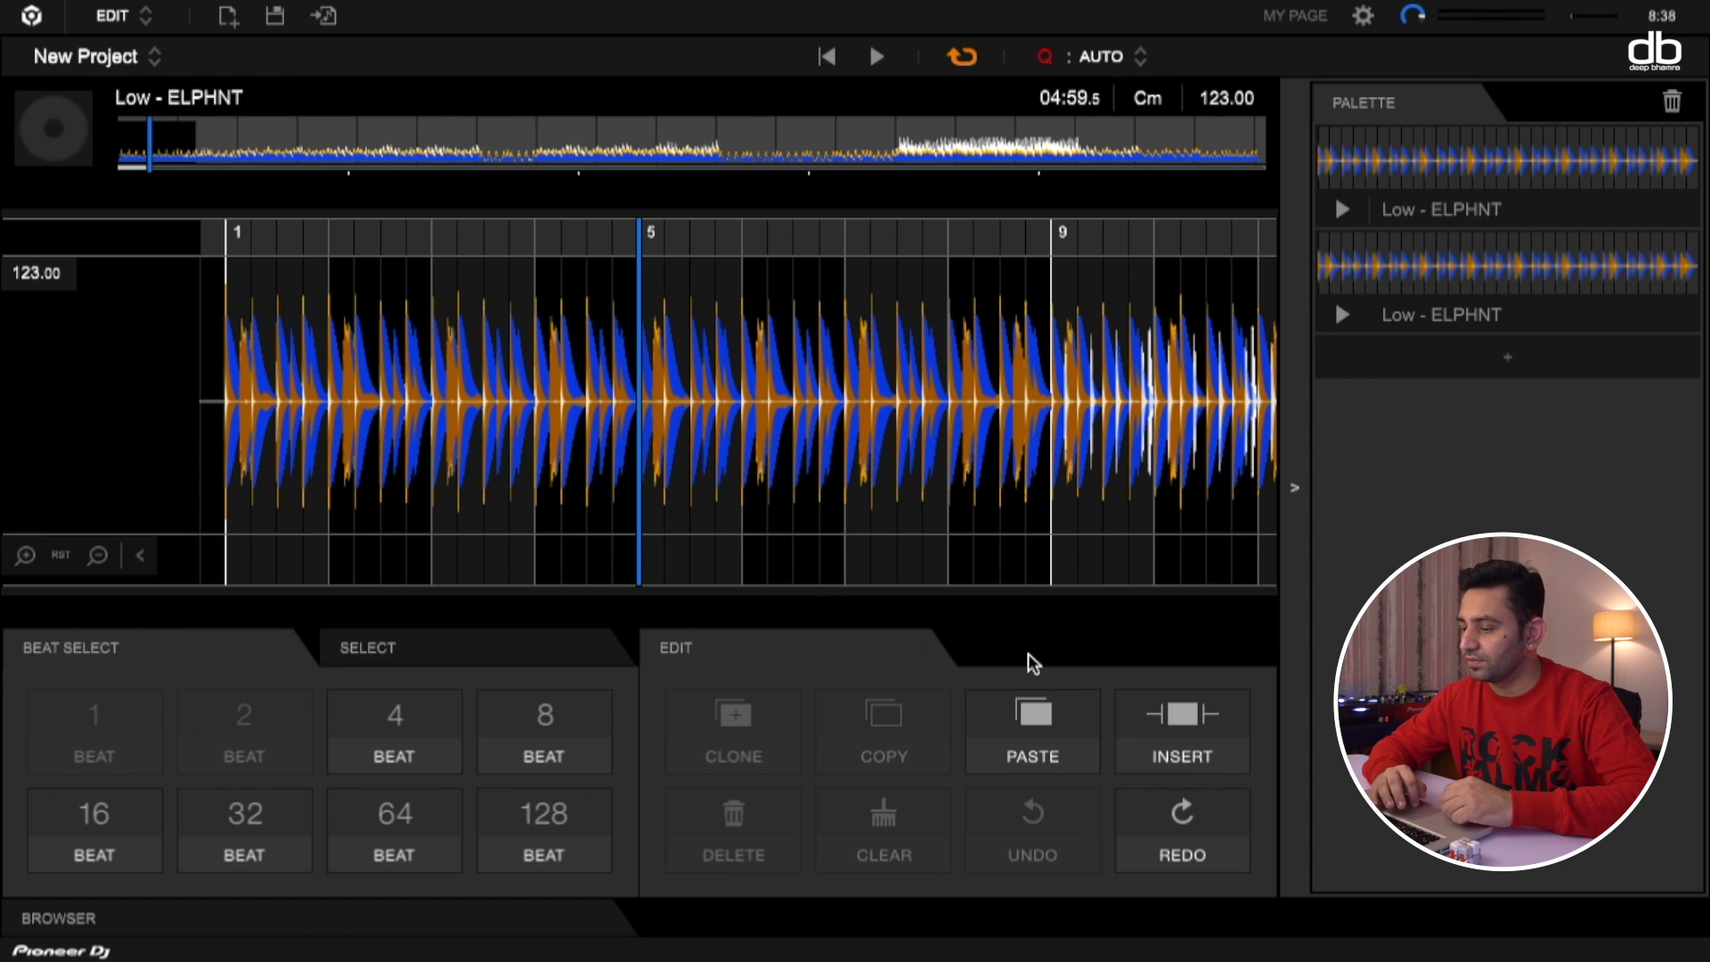
left_click(1168, 714)
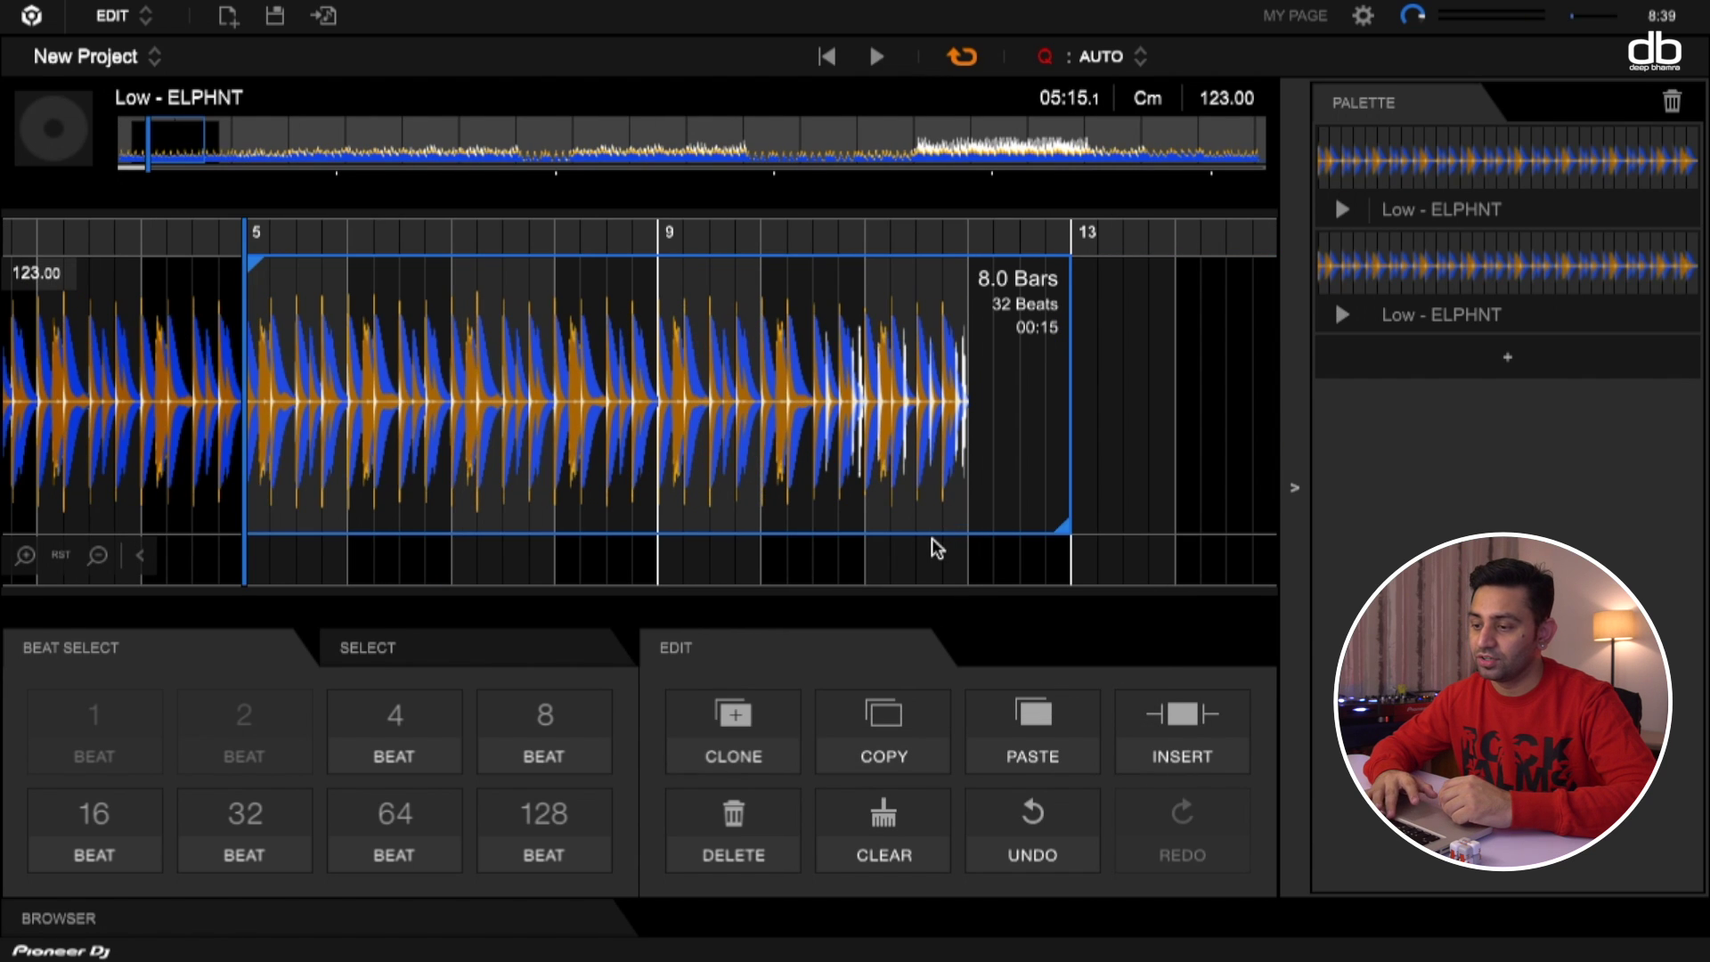
Step: Play the join at bar 5 briefly and delete the inserted 8-bar section
key("space")
key("space")
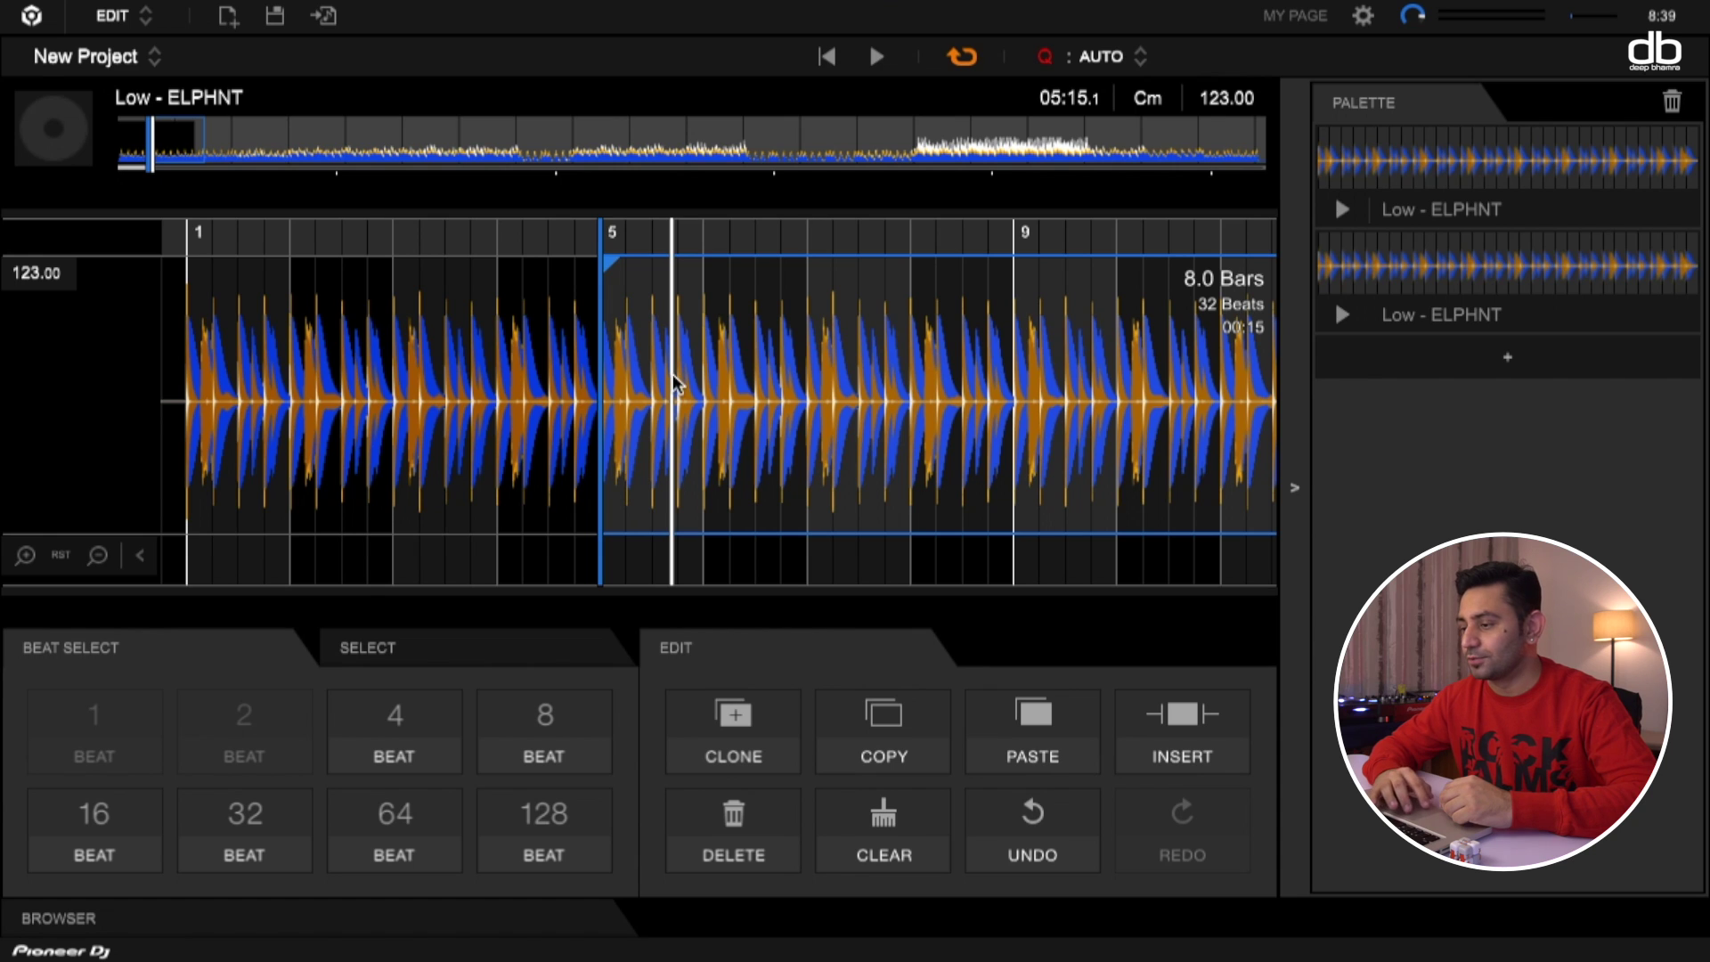
scroll(675, 385, "down", 2)
key("ctrl+v")
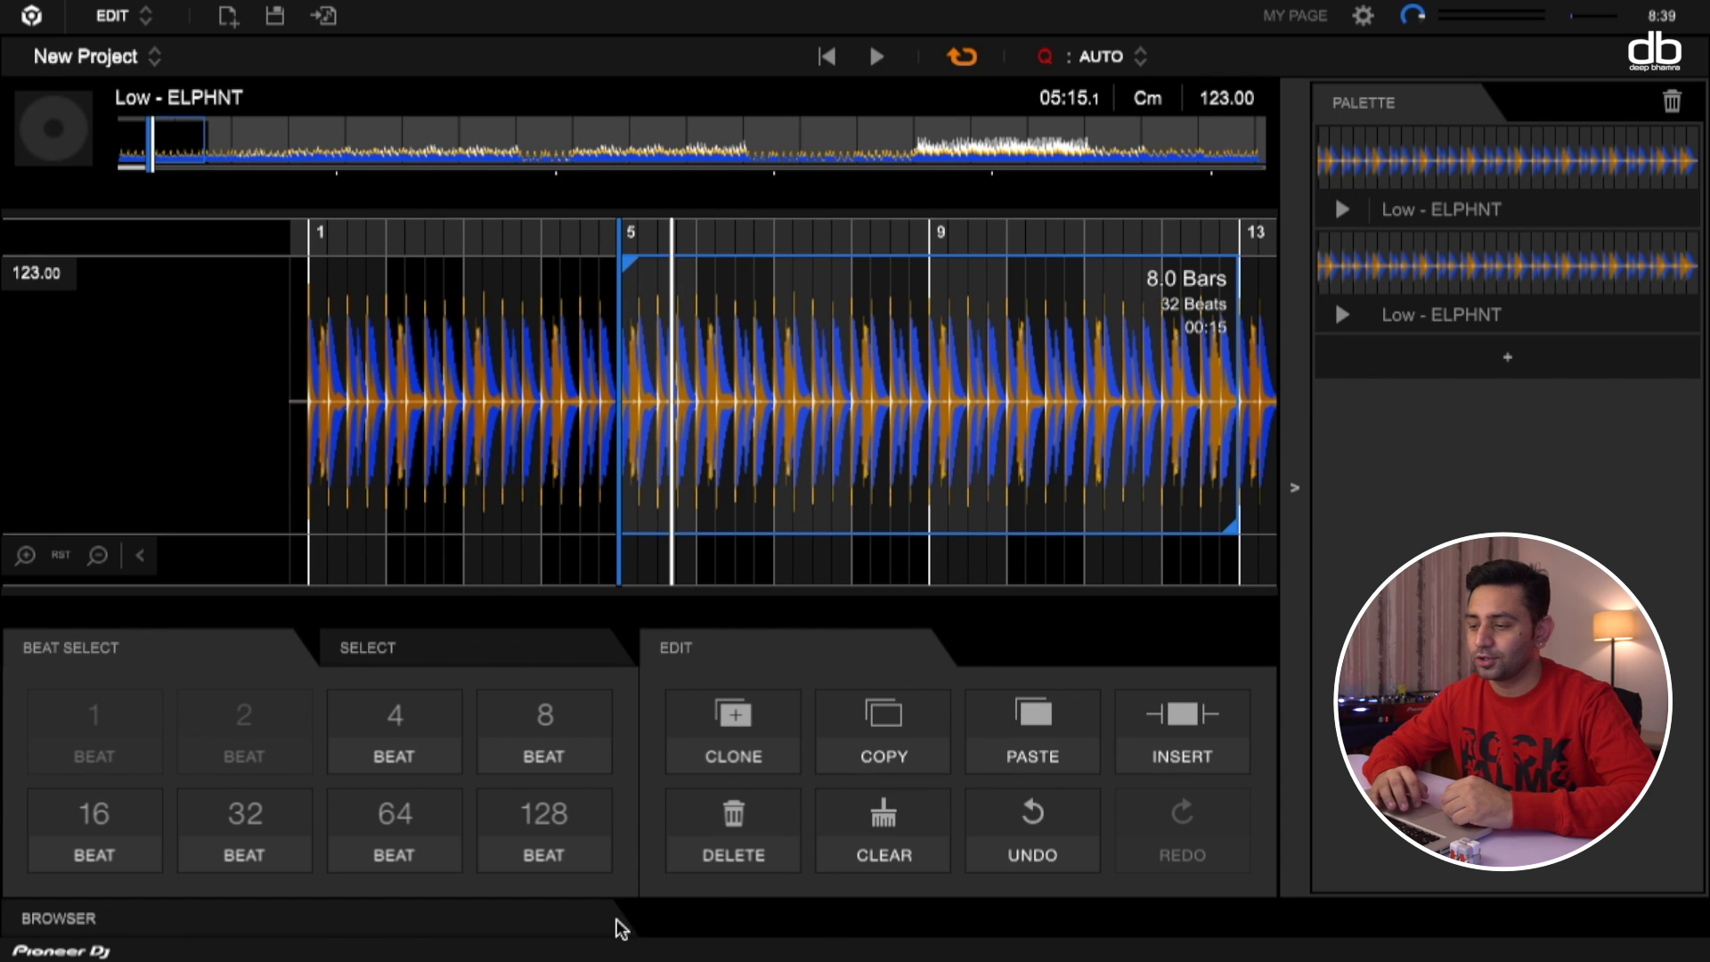
left_click(705, 842)
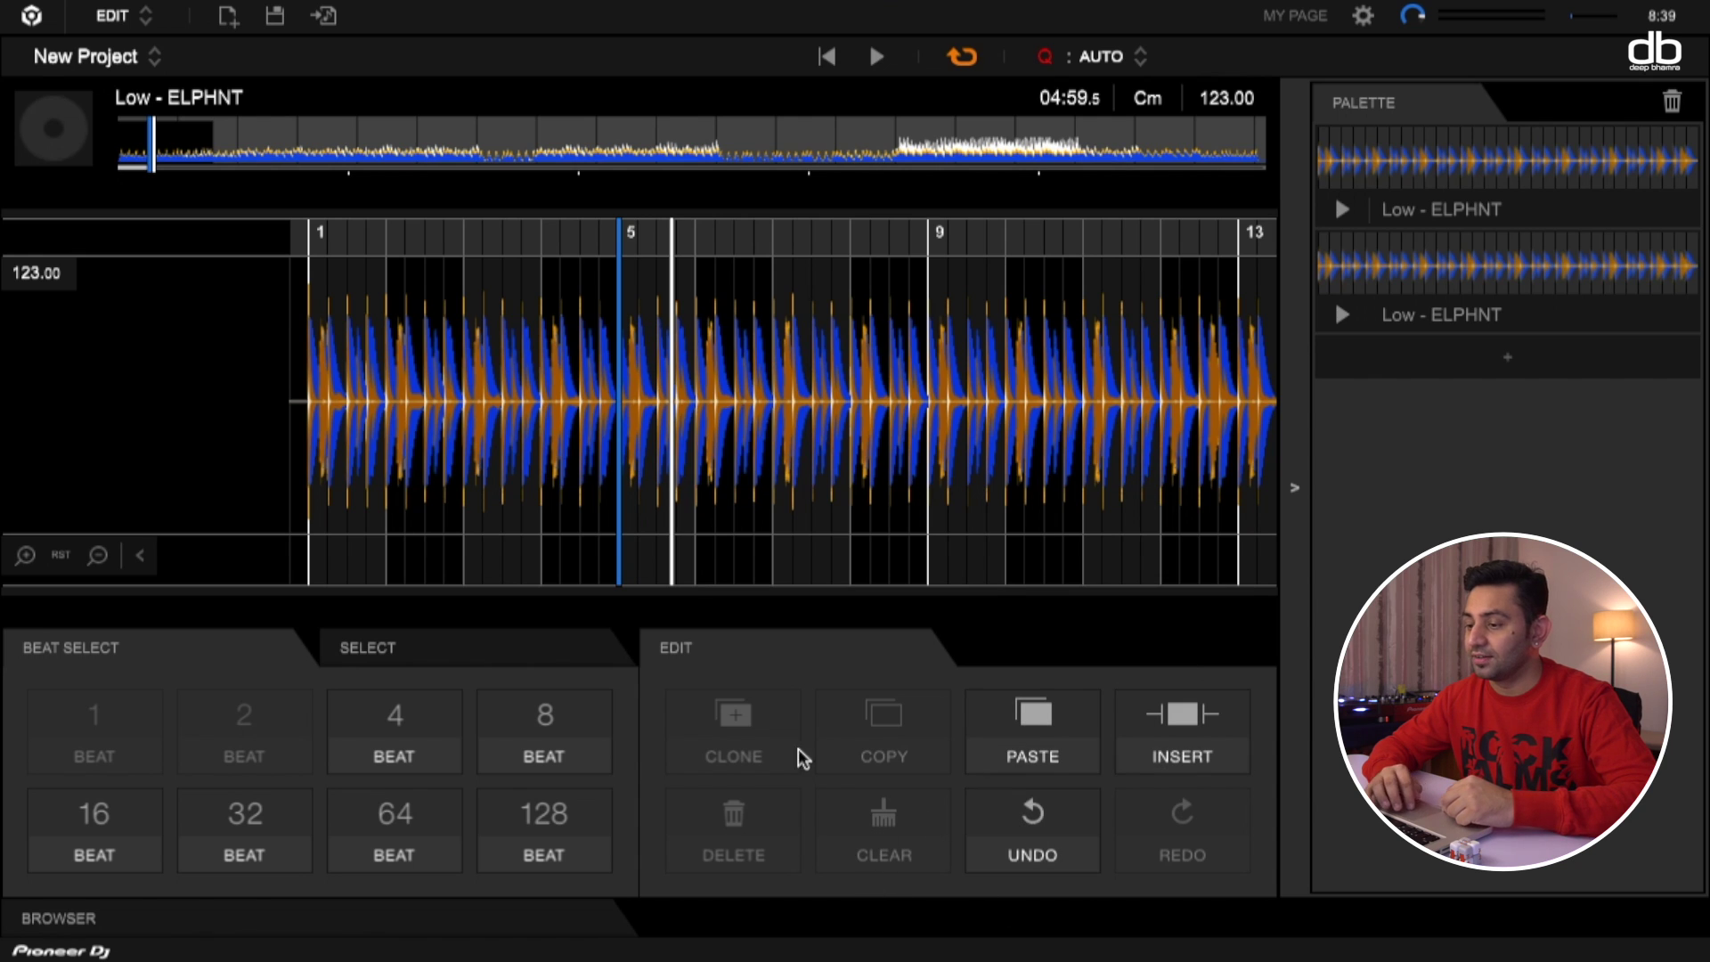
Step: Select a 4-beat range starting at bar 17 and clear its audio
scroll(832, 455, "right", 5)
scroll(833, 455, "left", 5)
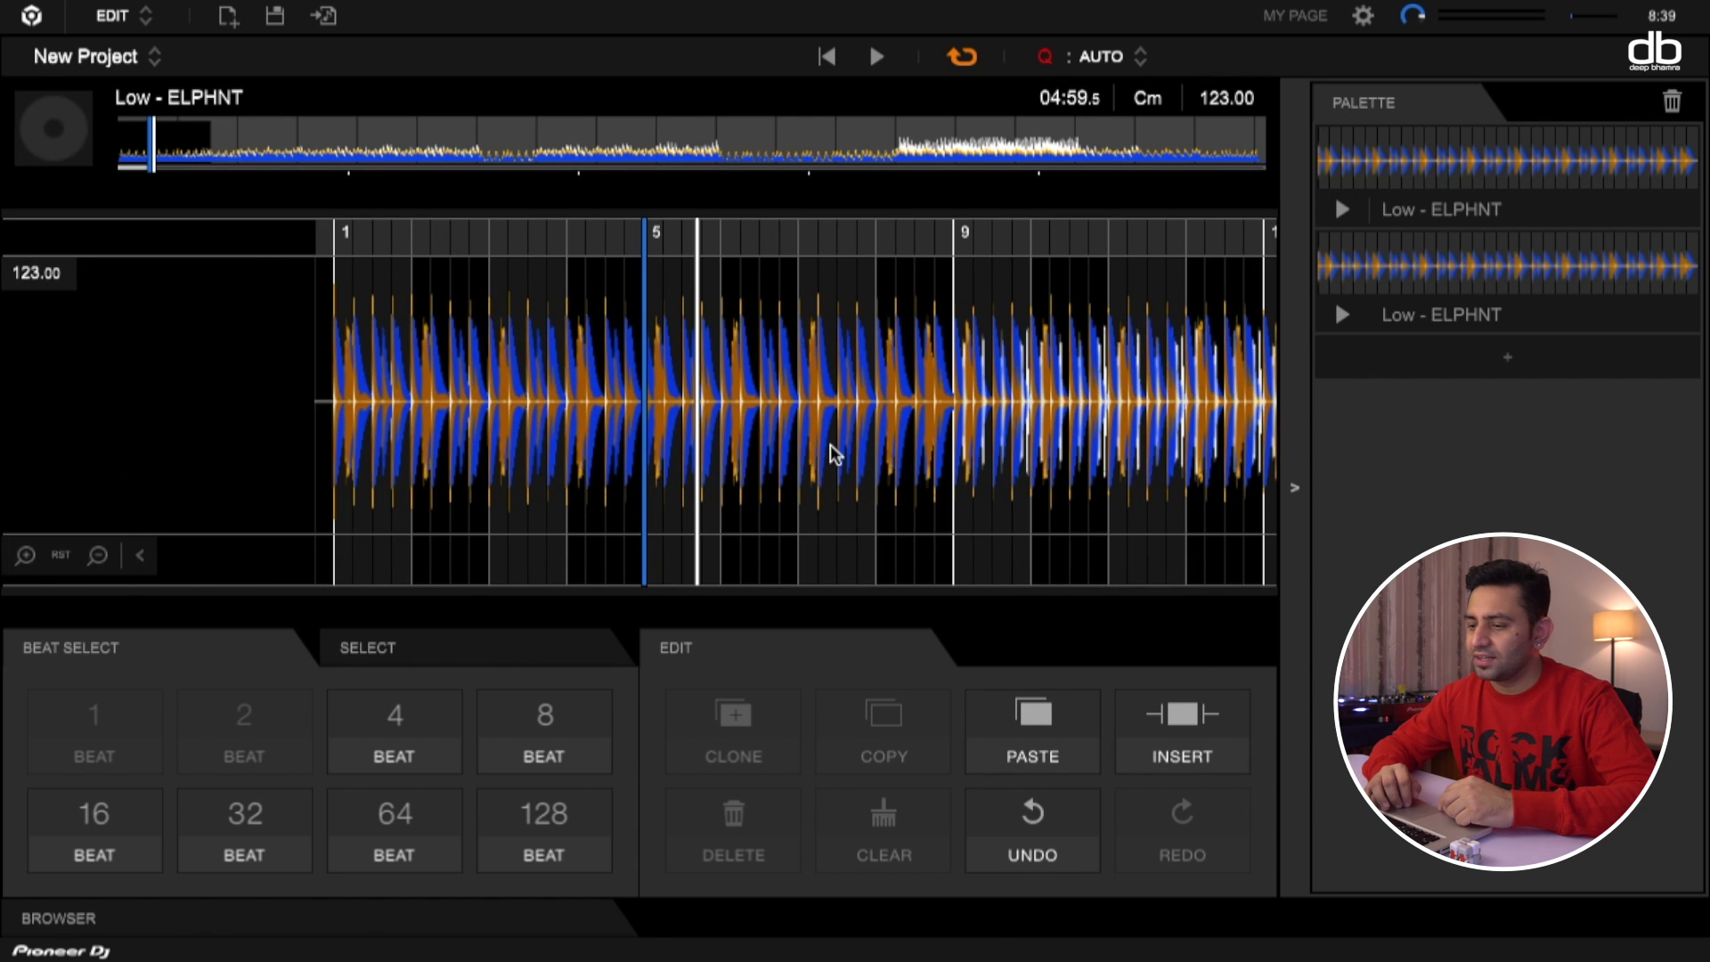
scroll(833, 455, "right", 6)
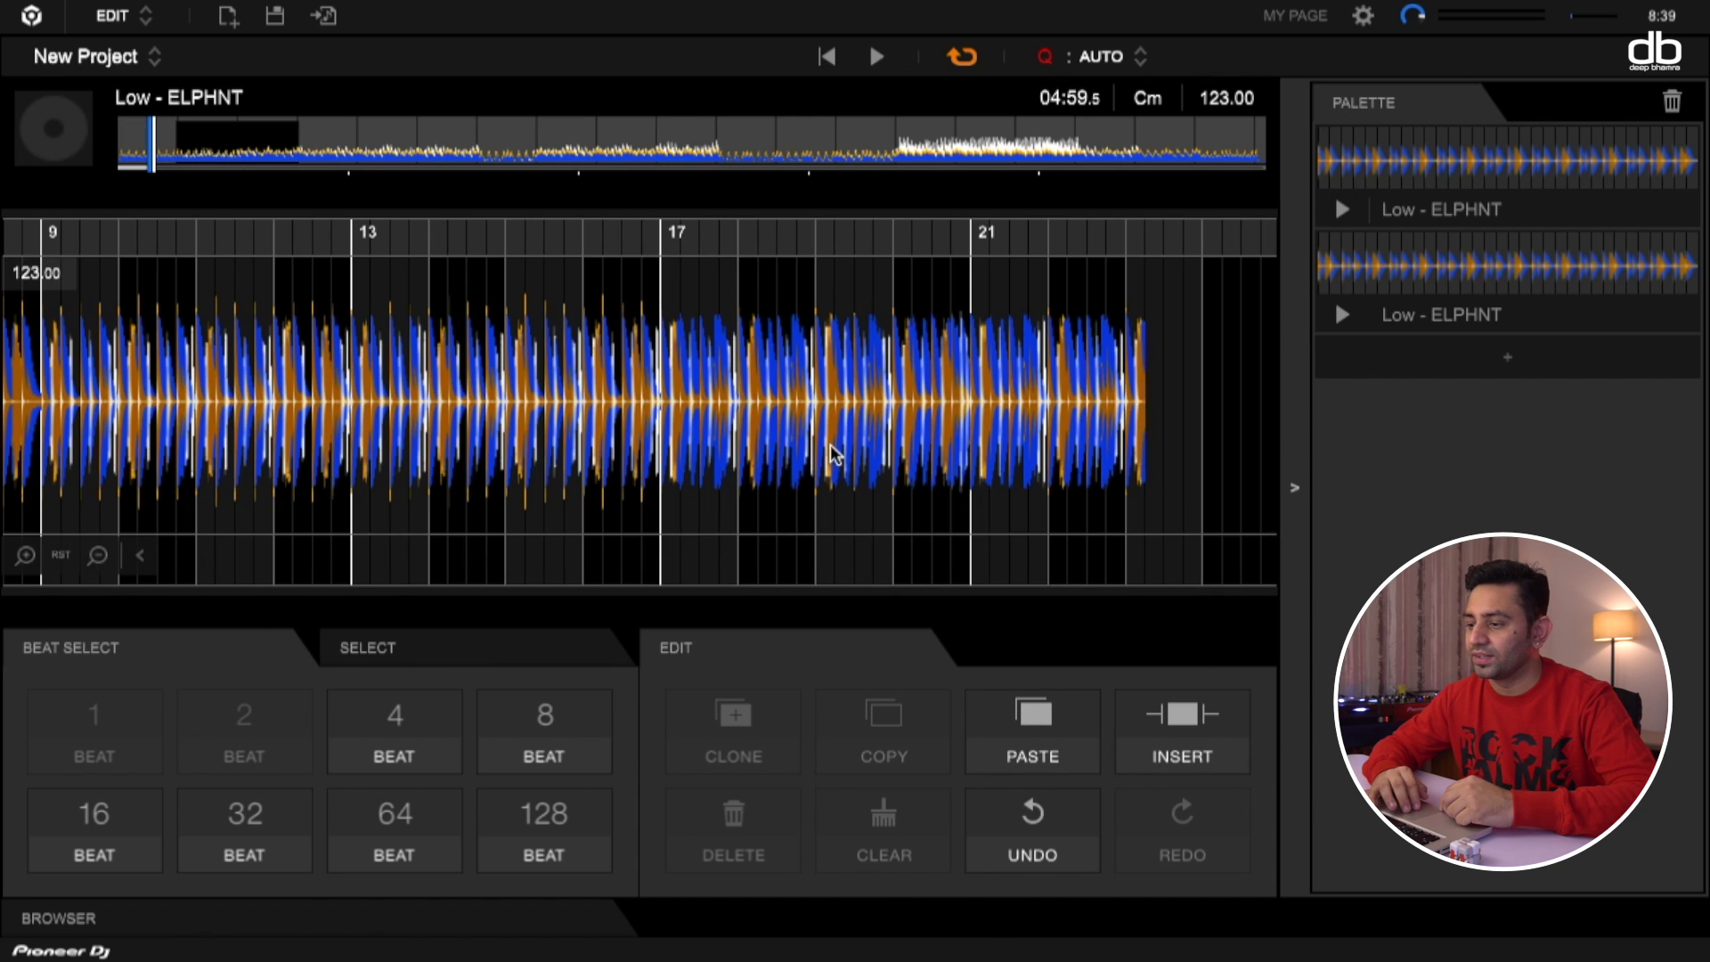
left_click(663, 352)
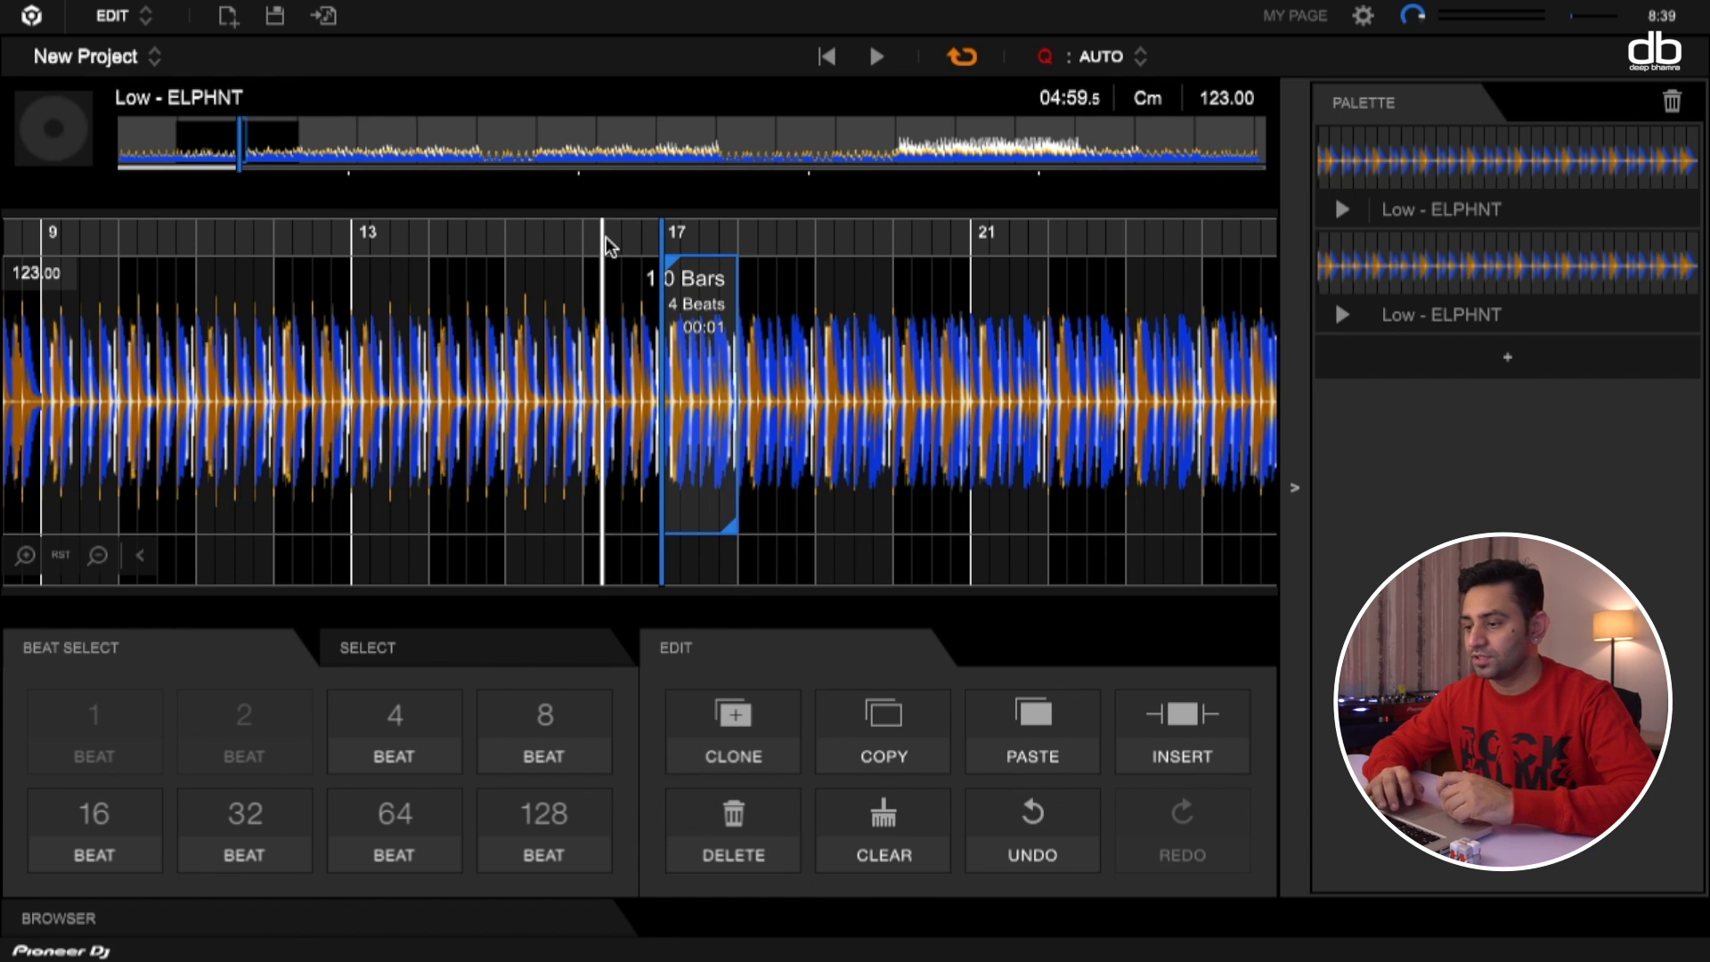
Step: Play the passage into the silent bar at 17 and turn off loop playback
key("space")
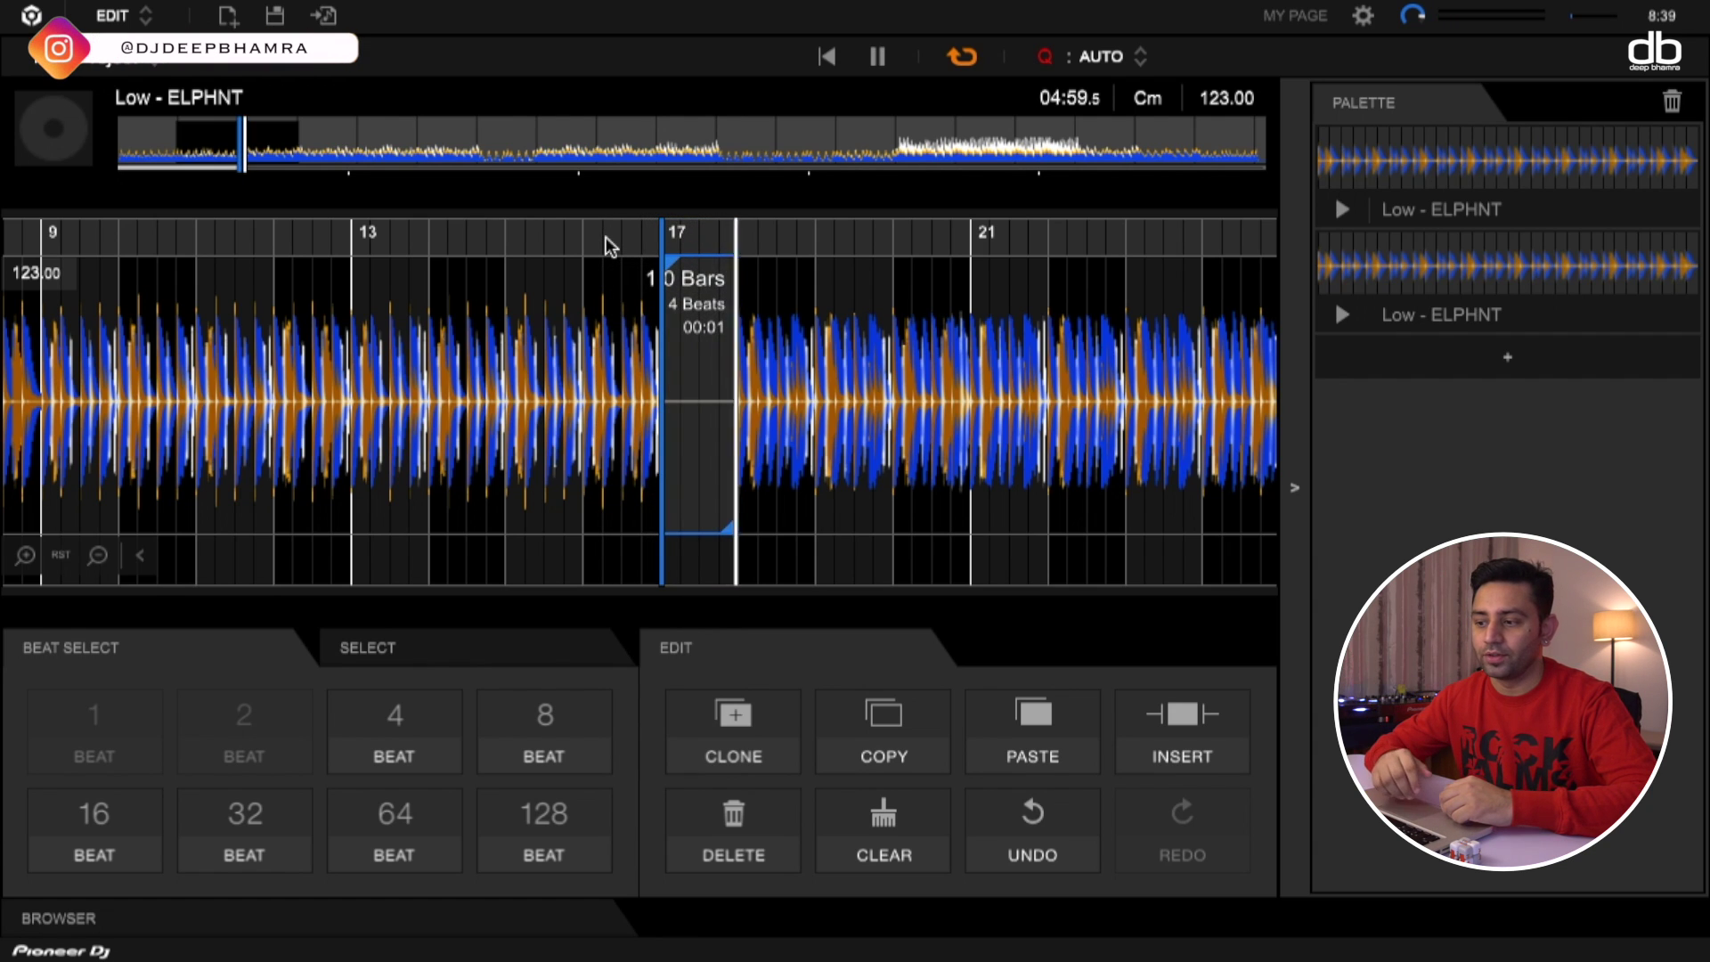
left_click(960, 57)
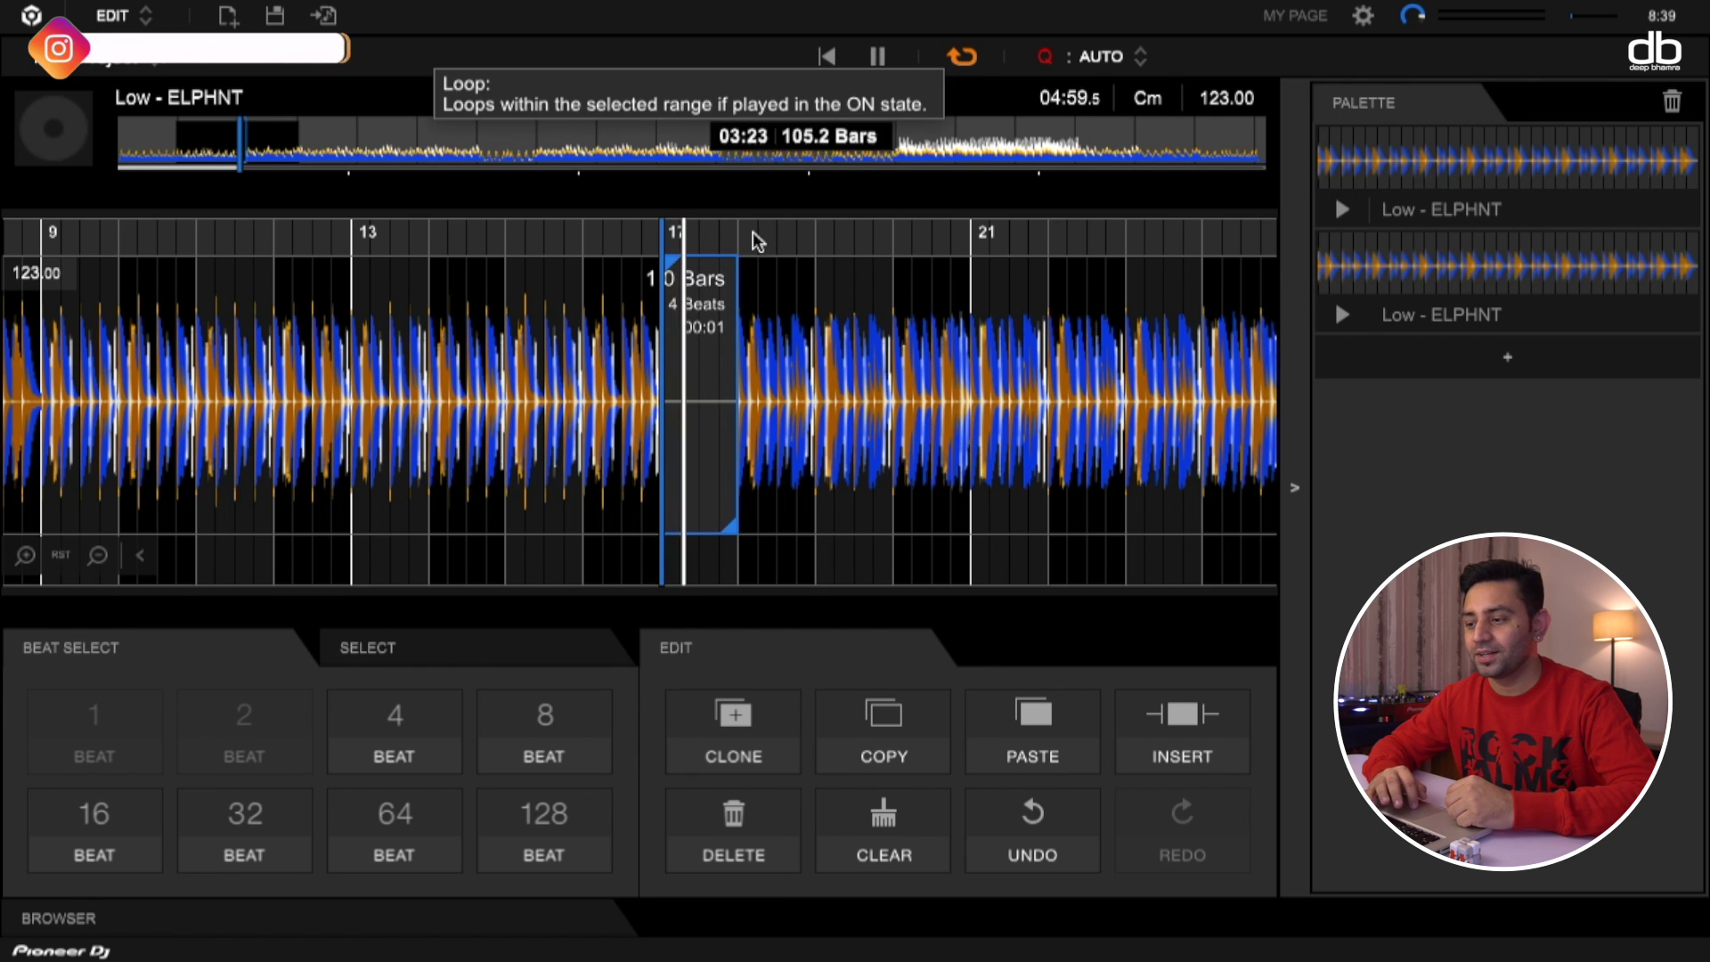
left_click(960, 61)
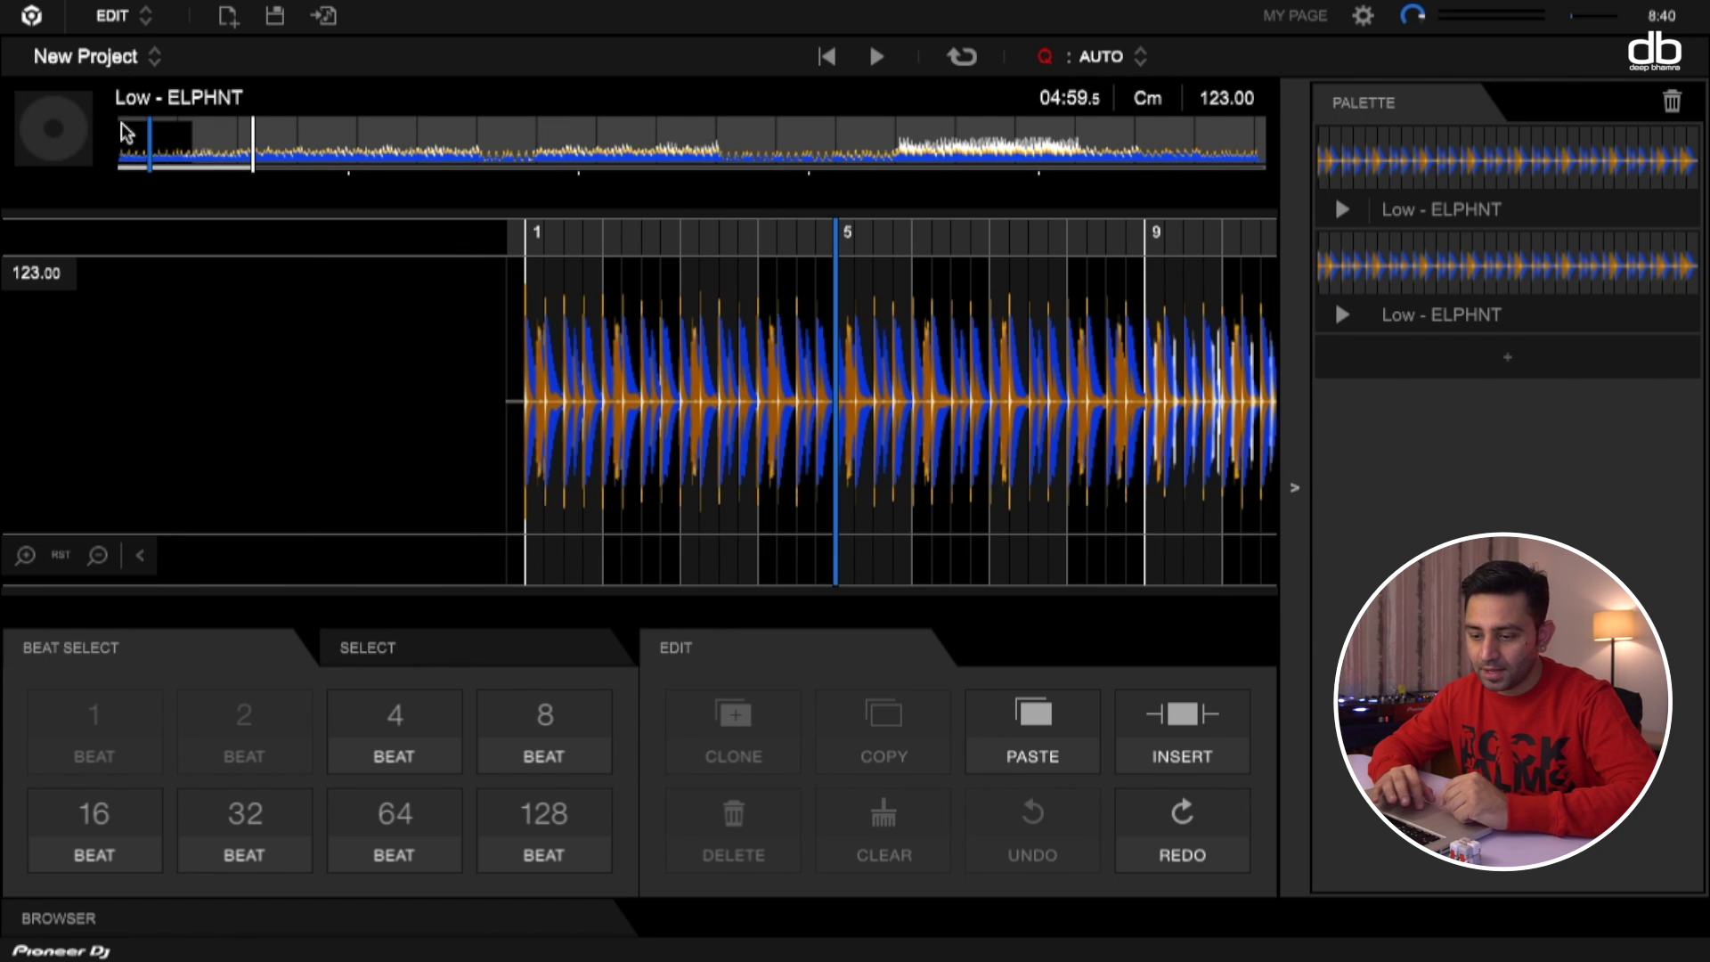
Step: Load "Work (Remix B)" from the TEST playlist into the editor, discarding the changes to the current project
left_click(112, 915)
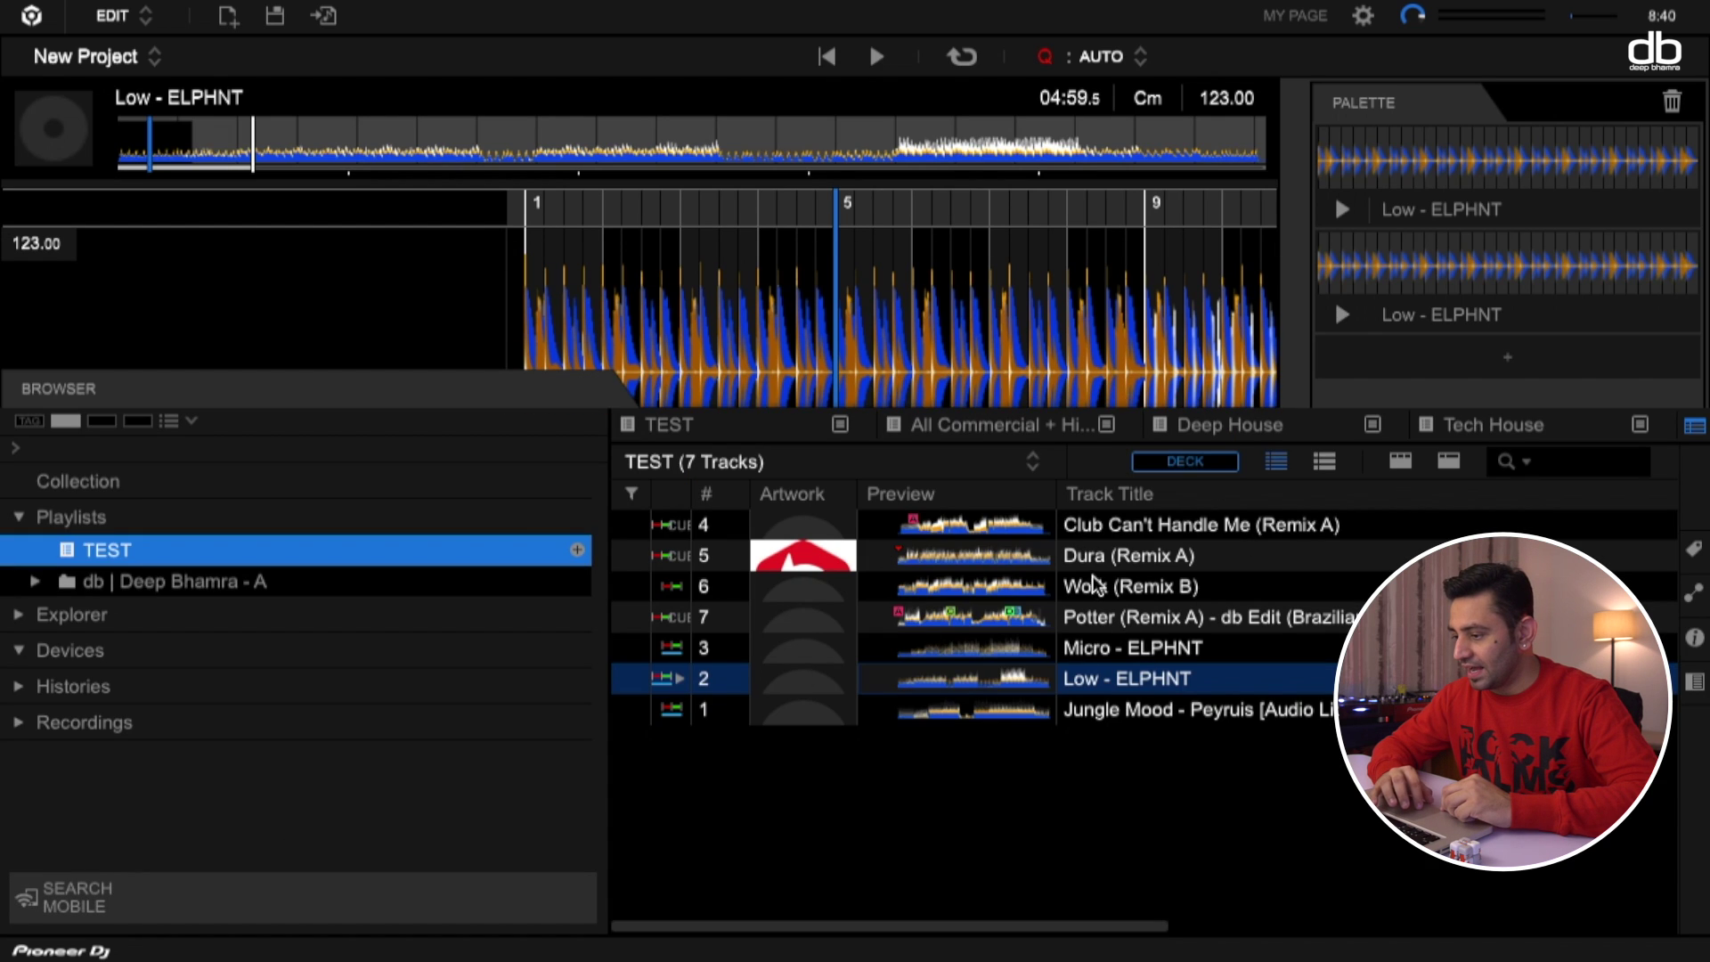
left_click_drag(1110, 586, 751, 300)
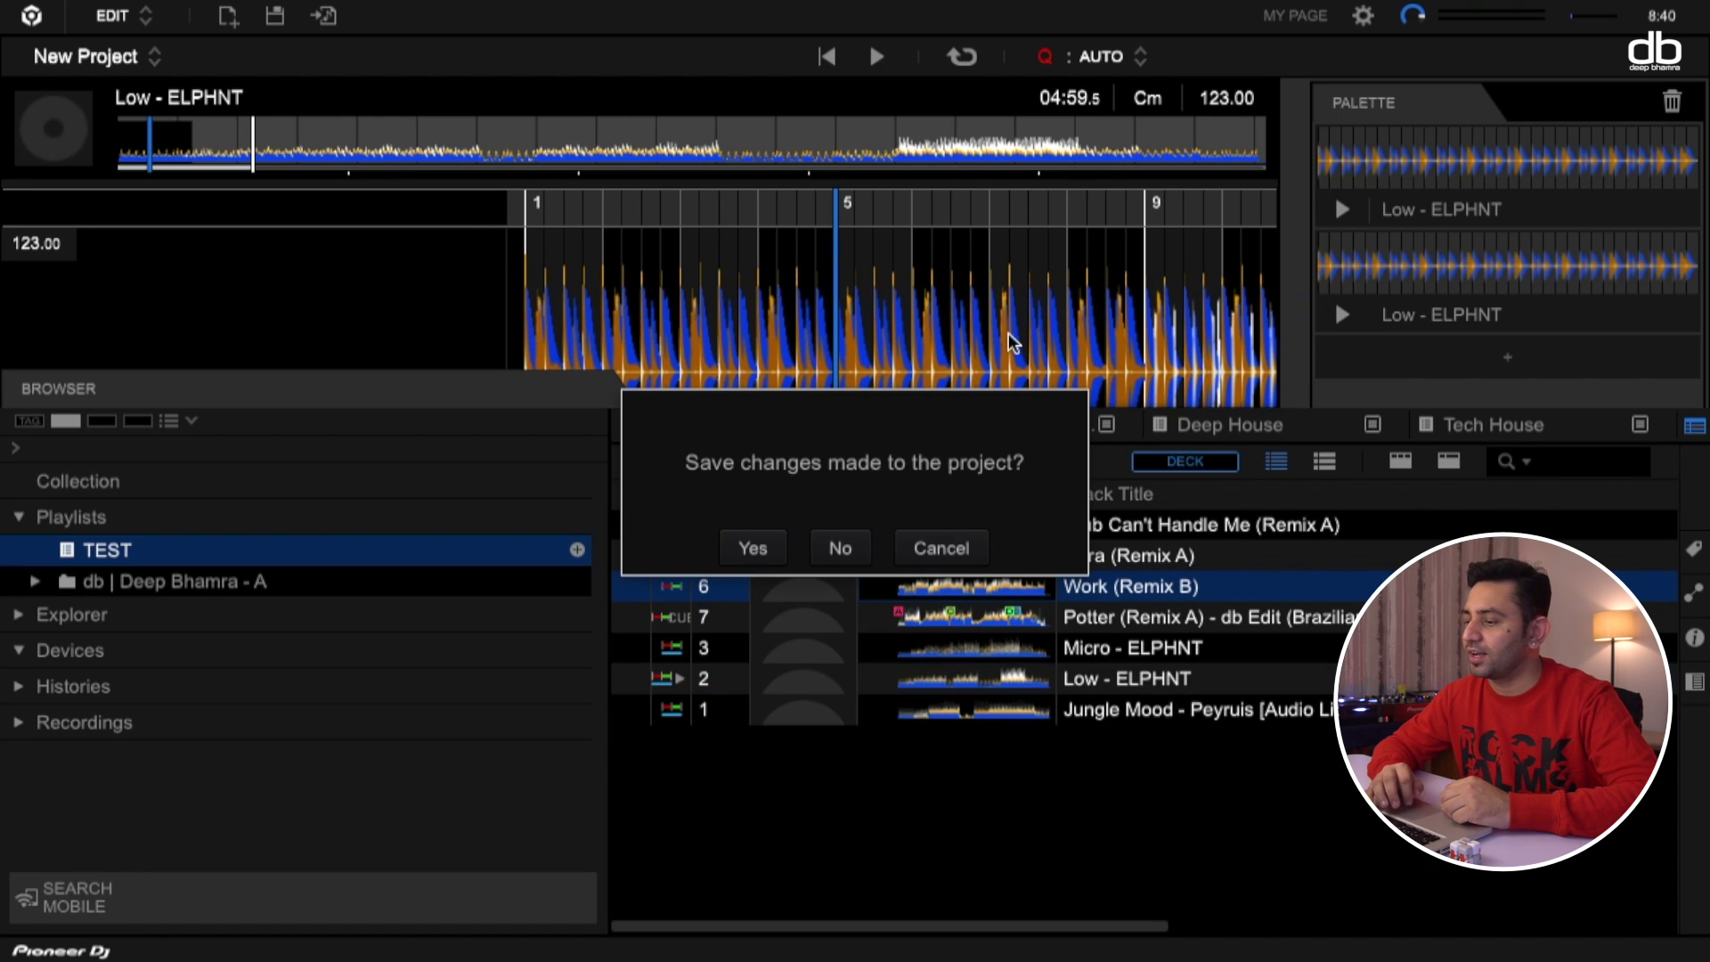
left_click(844, 548)
left_click(515, 389)
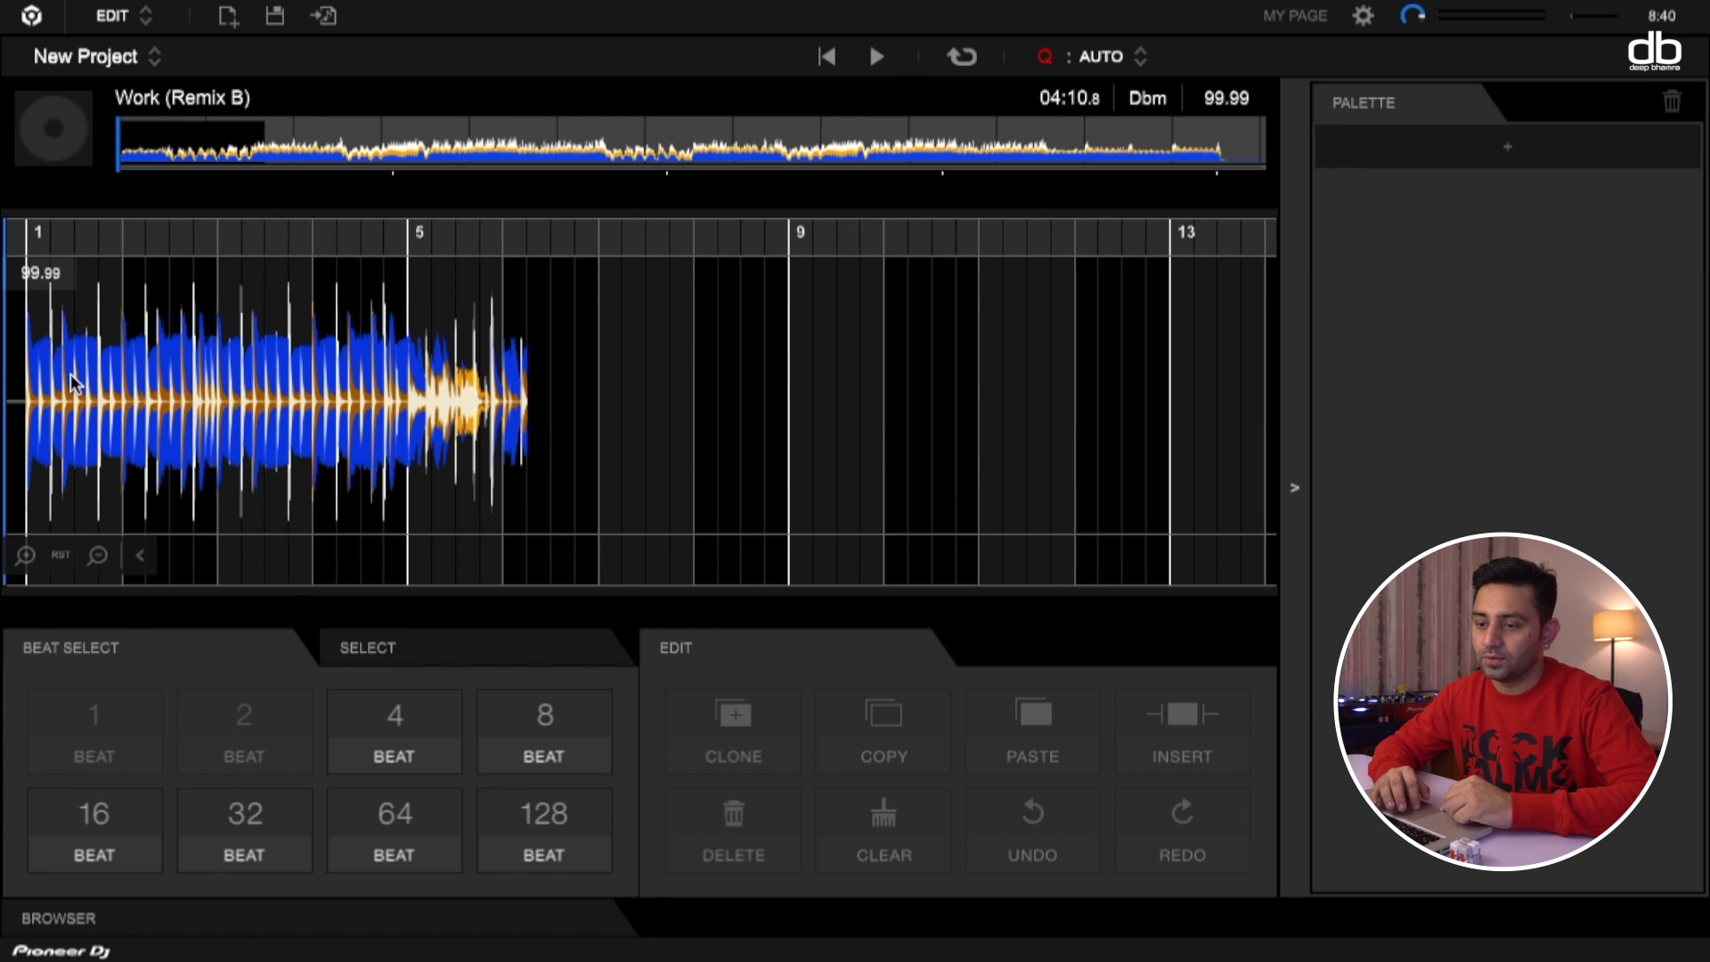
Step: Set the cue at bar 1 and play the four-bar intro into bar 5, raising the volume, and stop playback
left_click(27, 308)
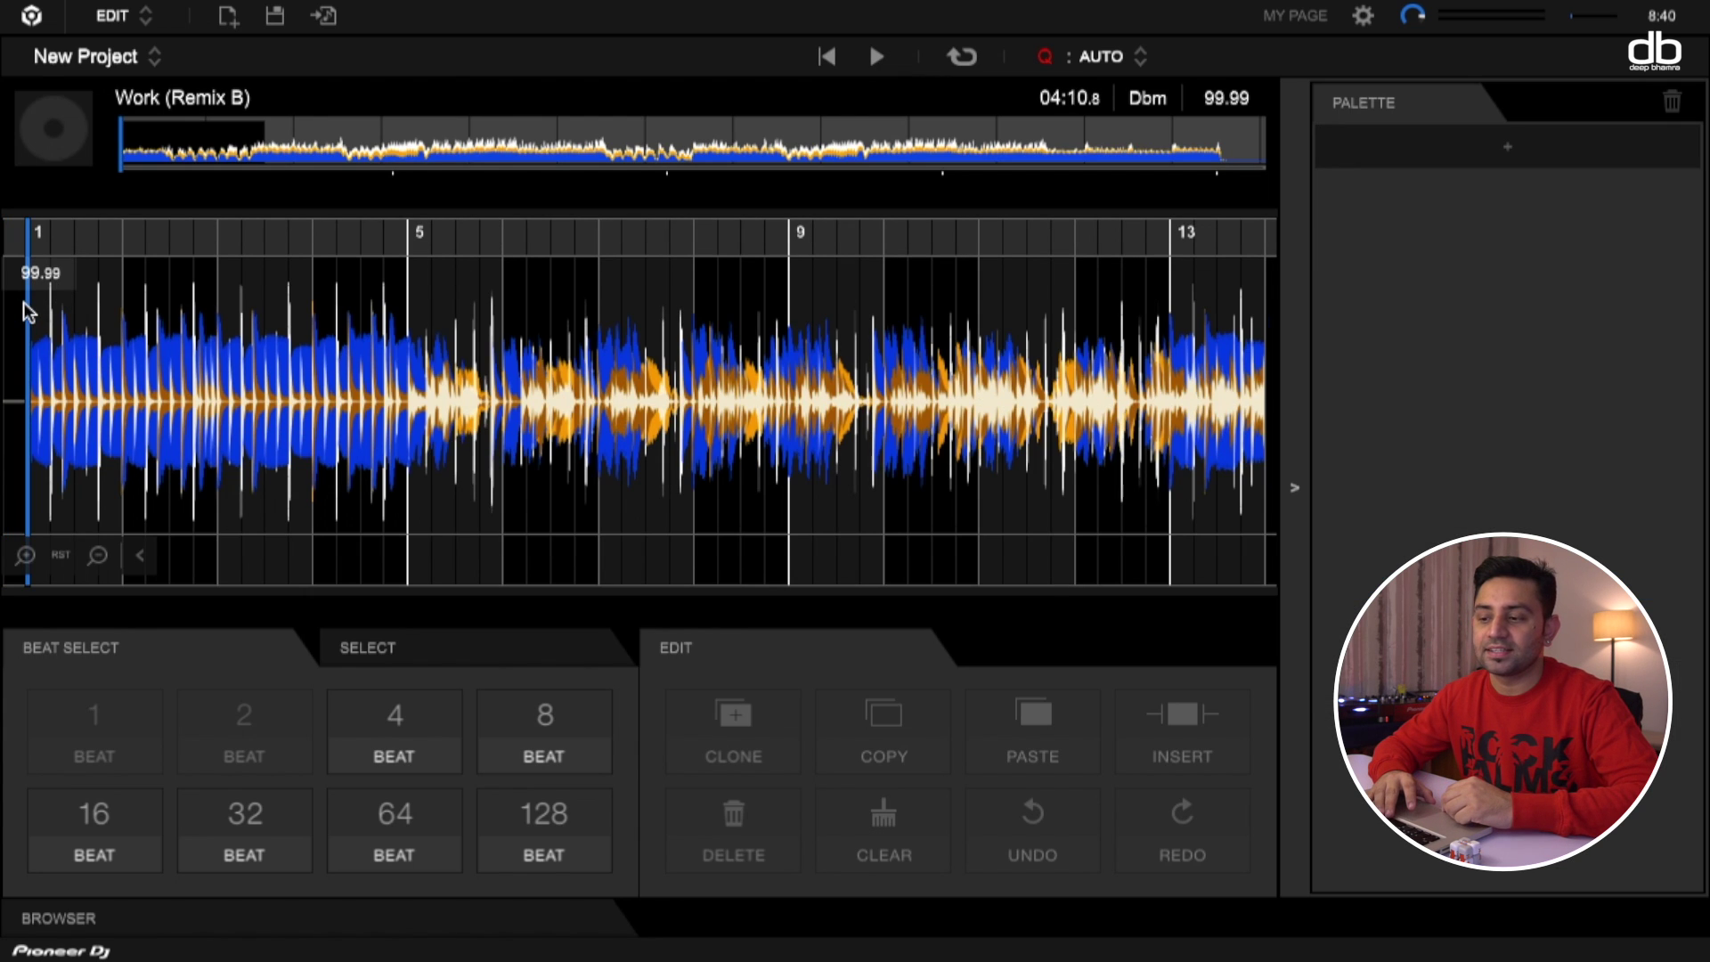
key("space")
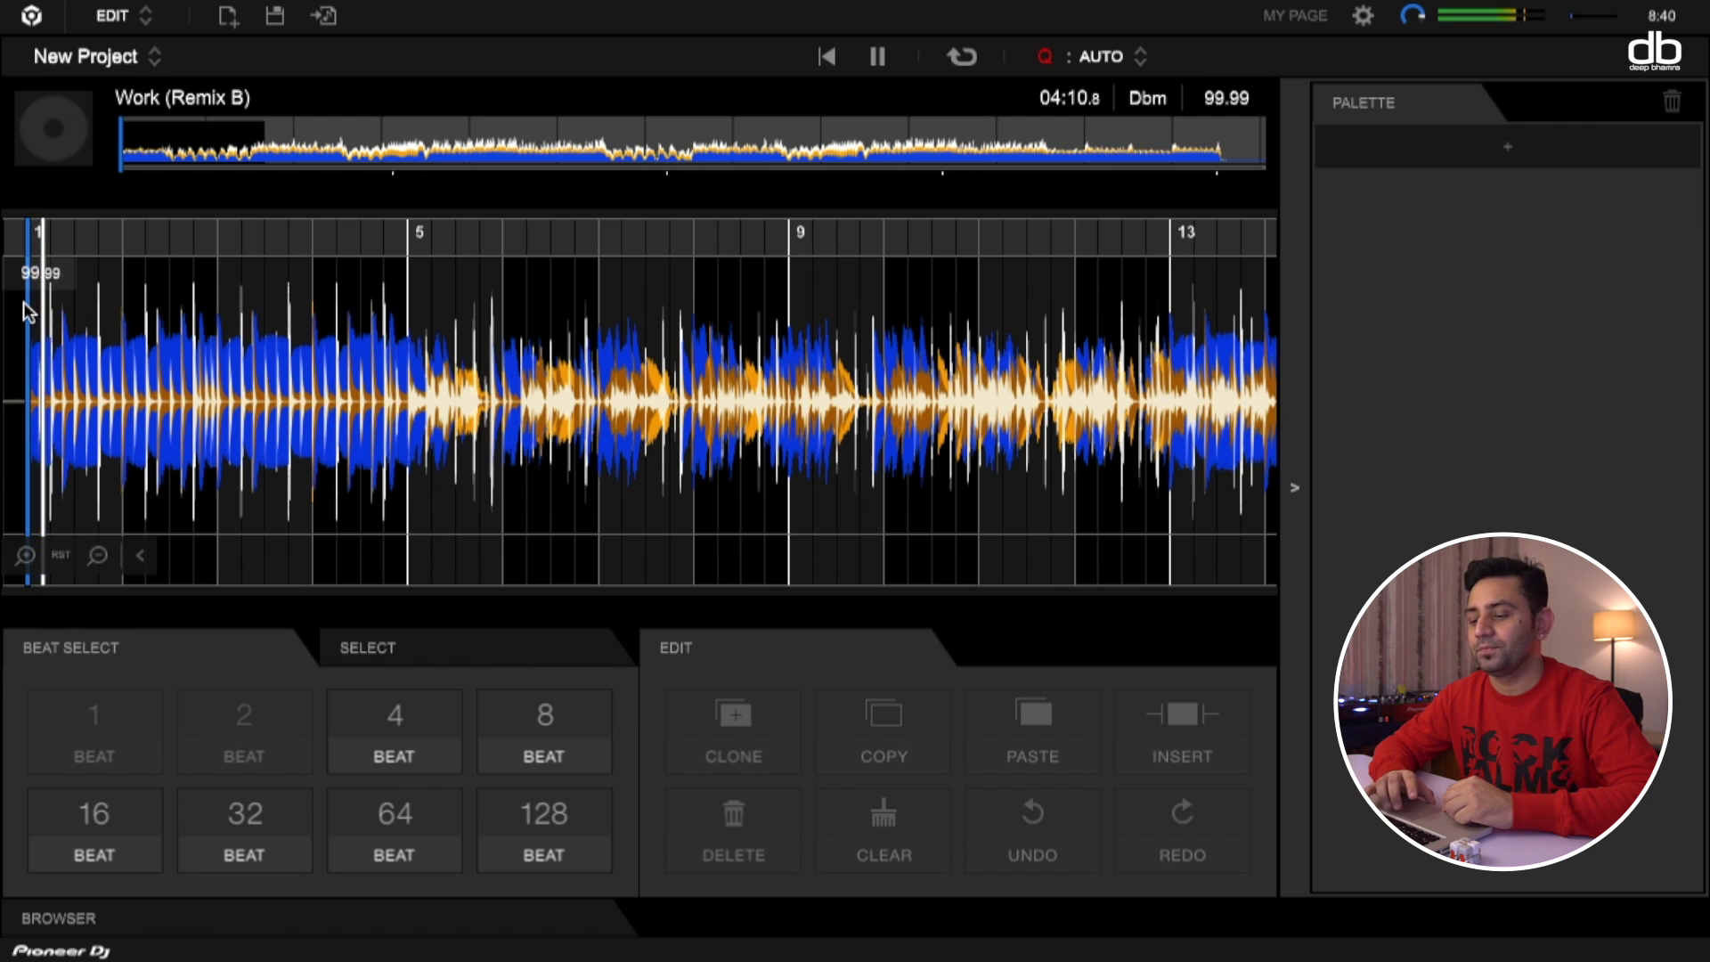
key("XF86AudioRaiseVolume")
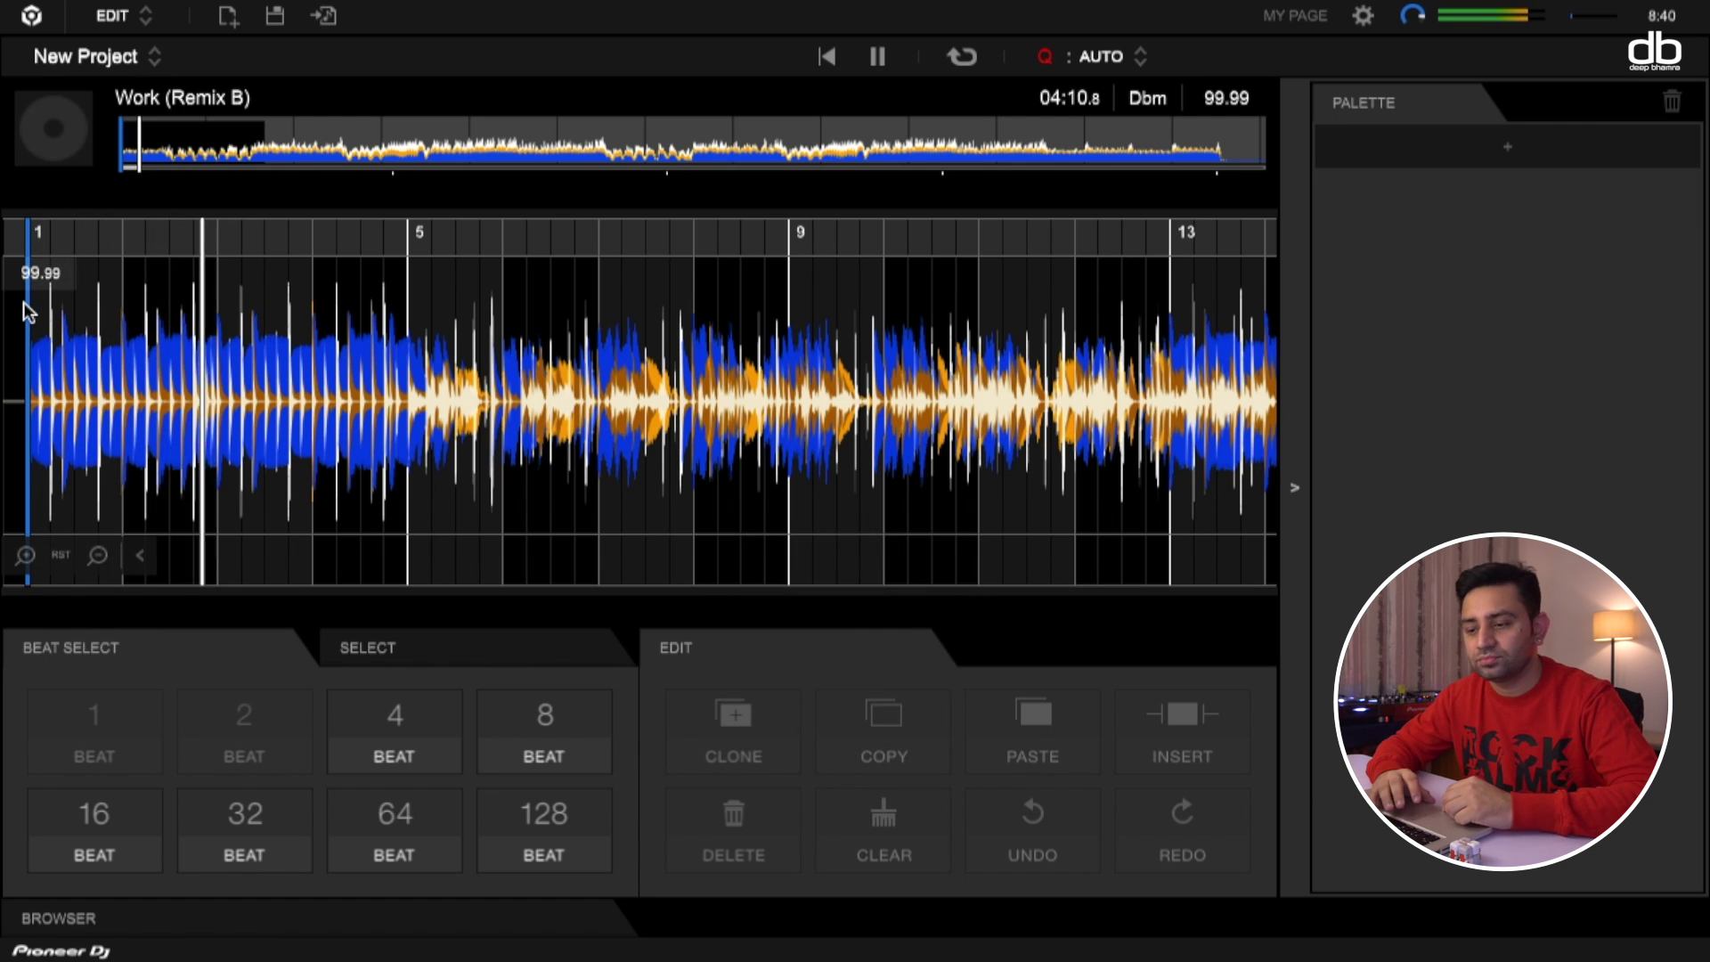
scroll(238, 395, "up", 2)
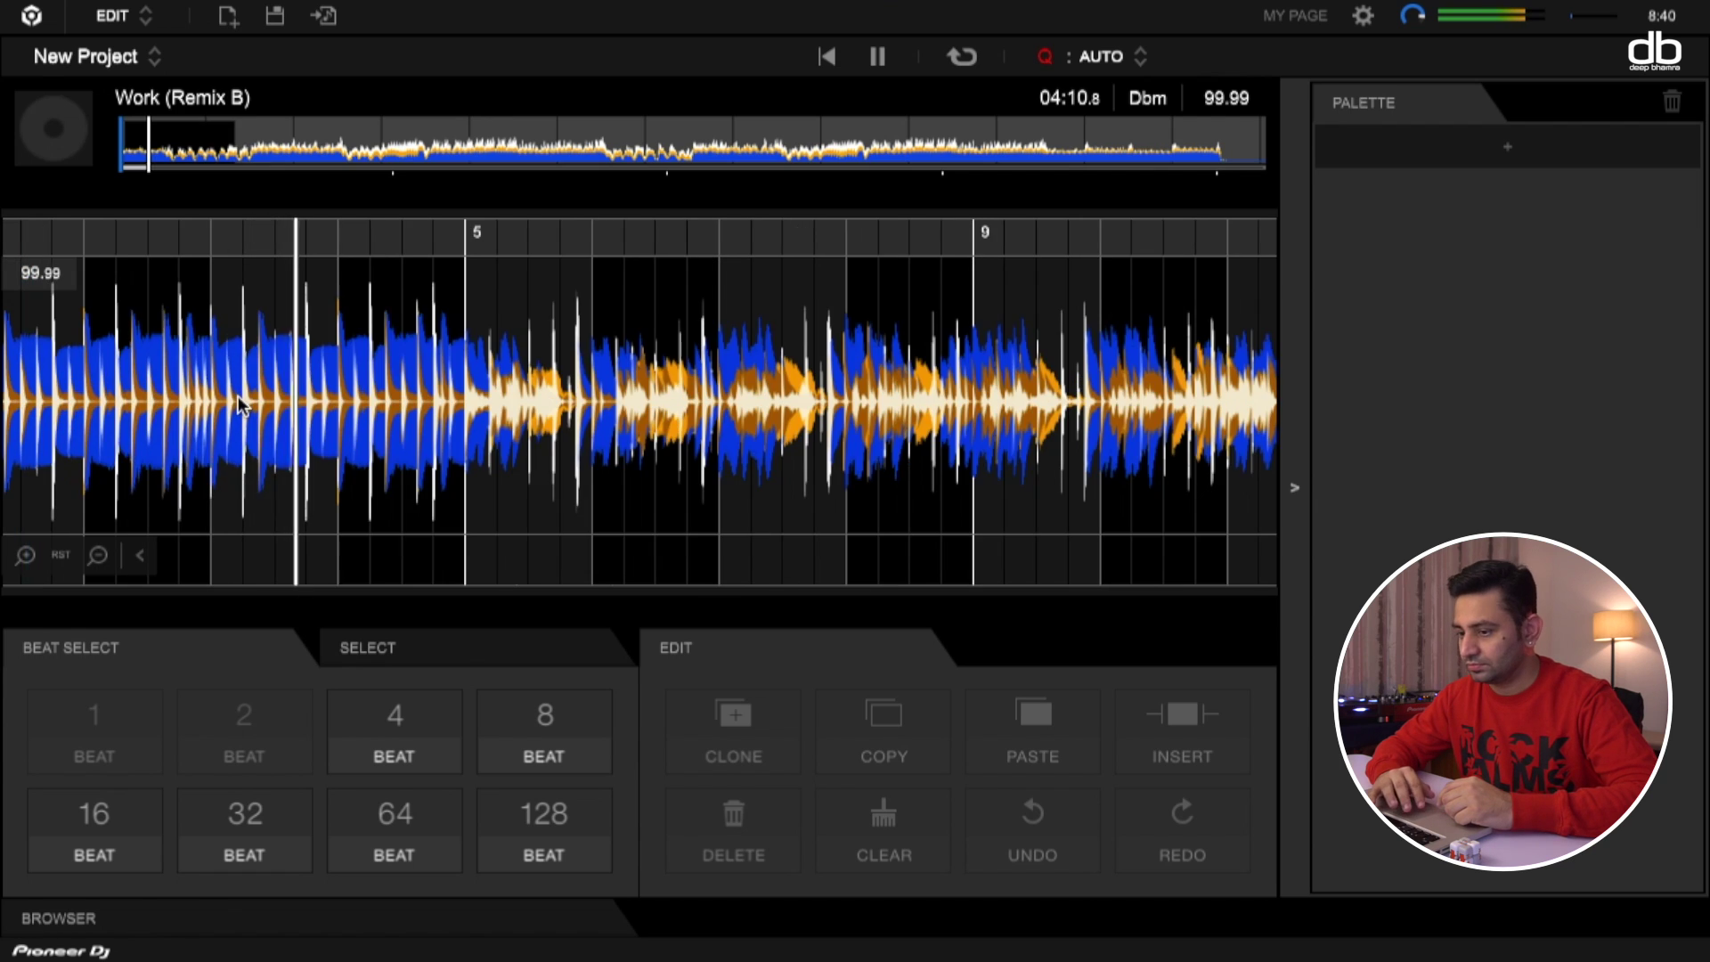
scroll(238, 396, "left", 5)
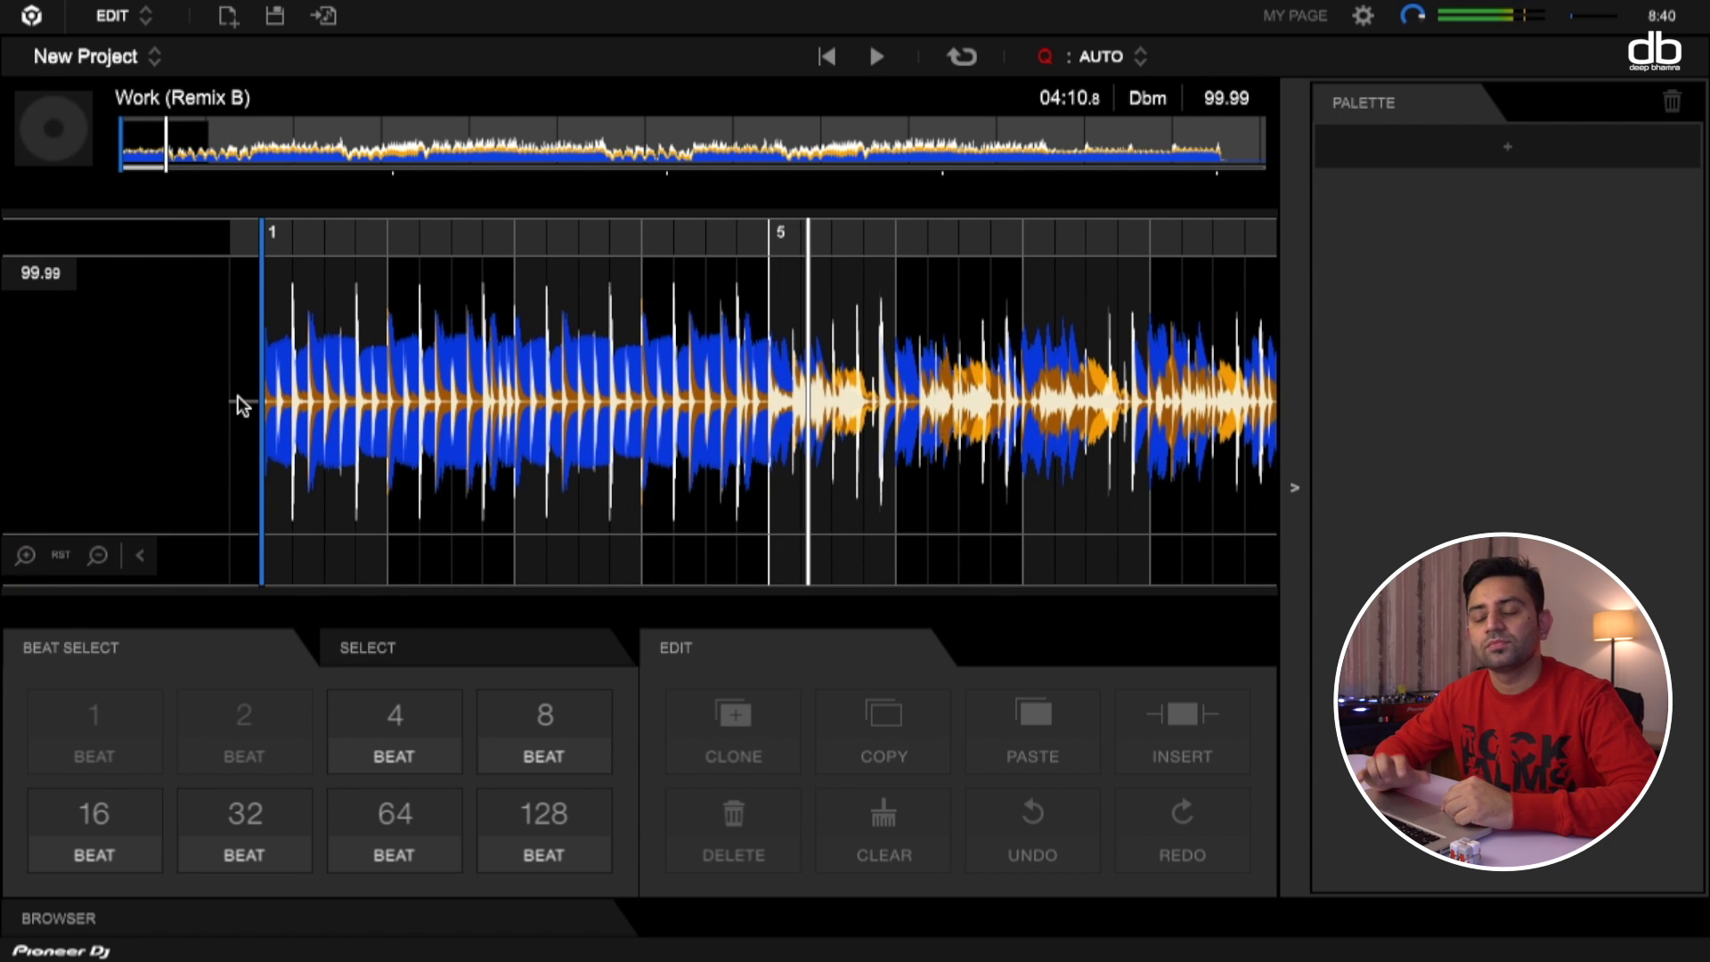
key("space")
left_click(214, 346)
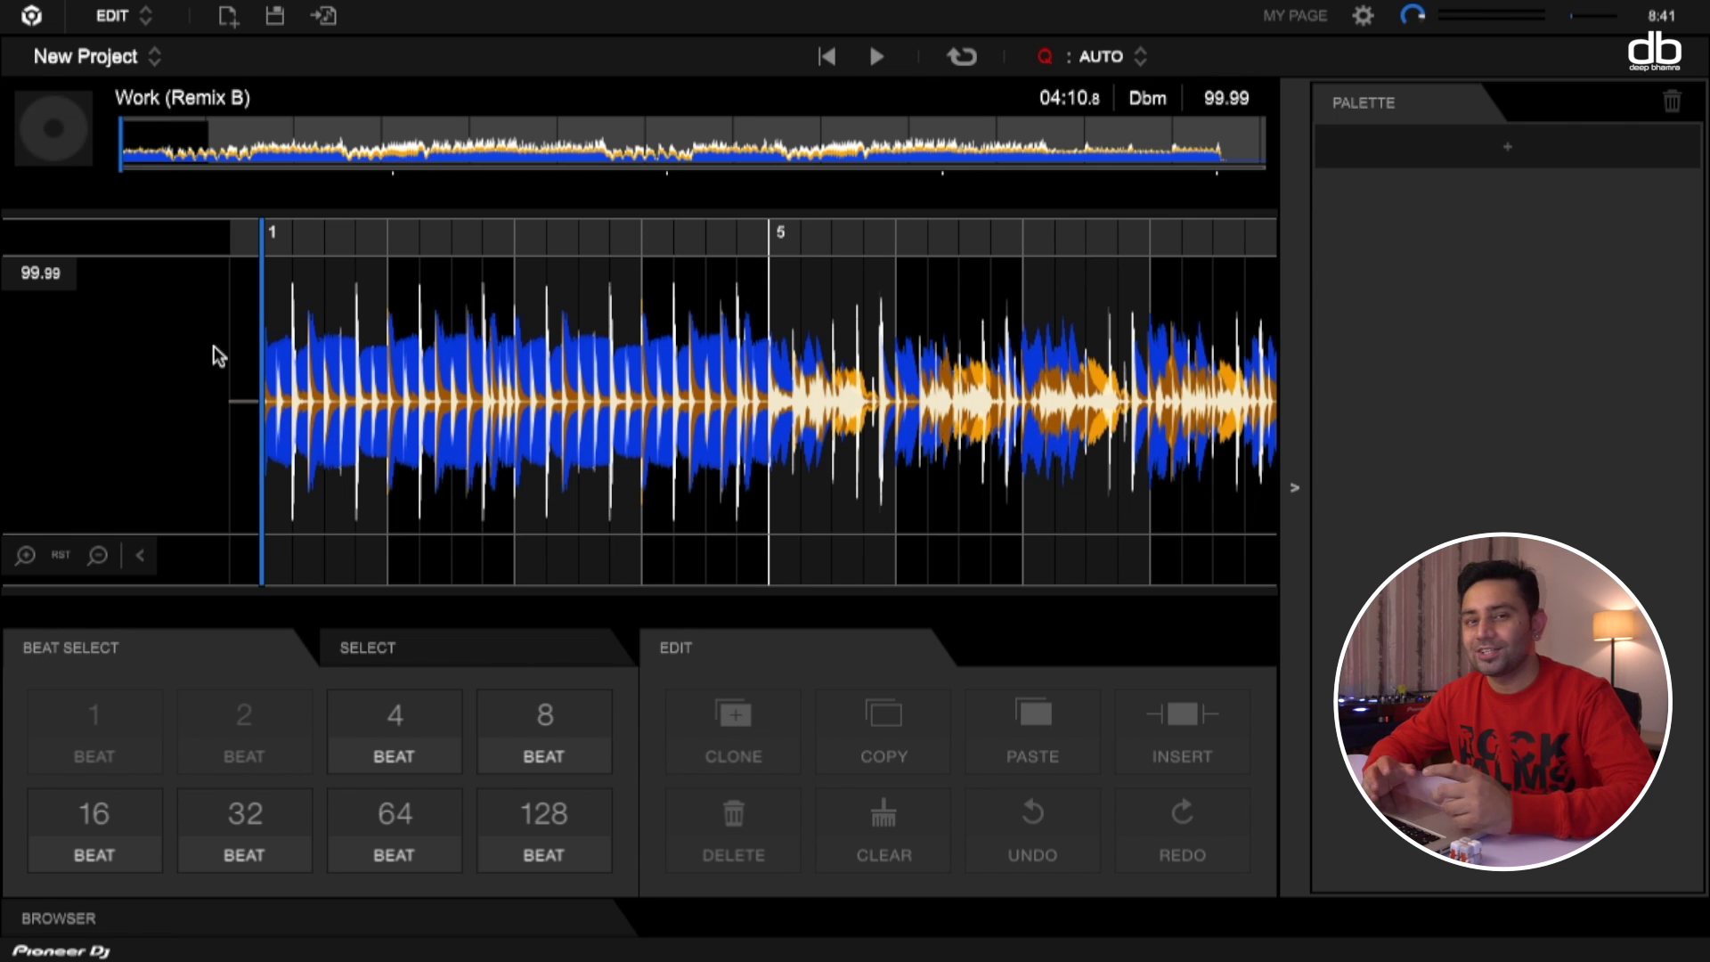
Step: Copy the first 4 bars (16 beats) and insert them at bar 1 to lengthen the intro
left_click_drag(262, 379, 755, 384)
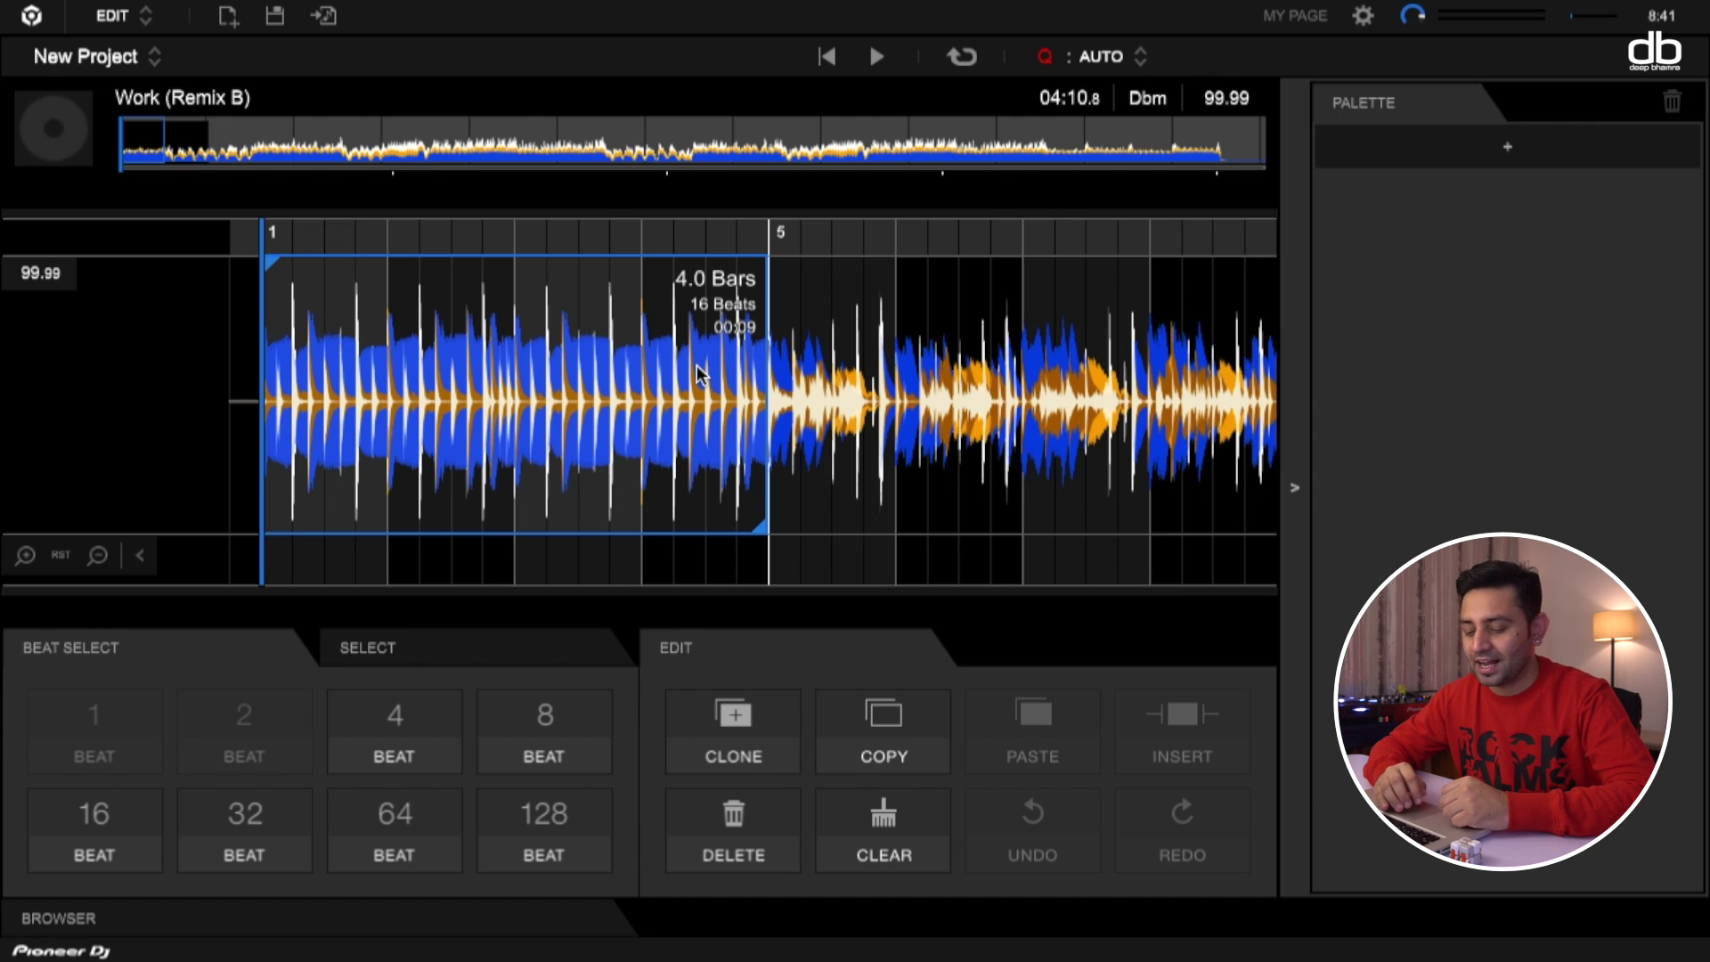
key("ctrl+c")
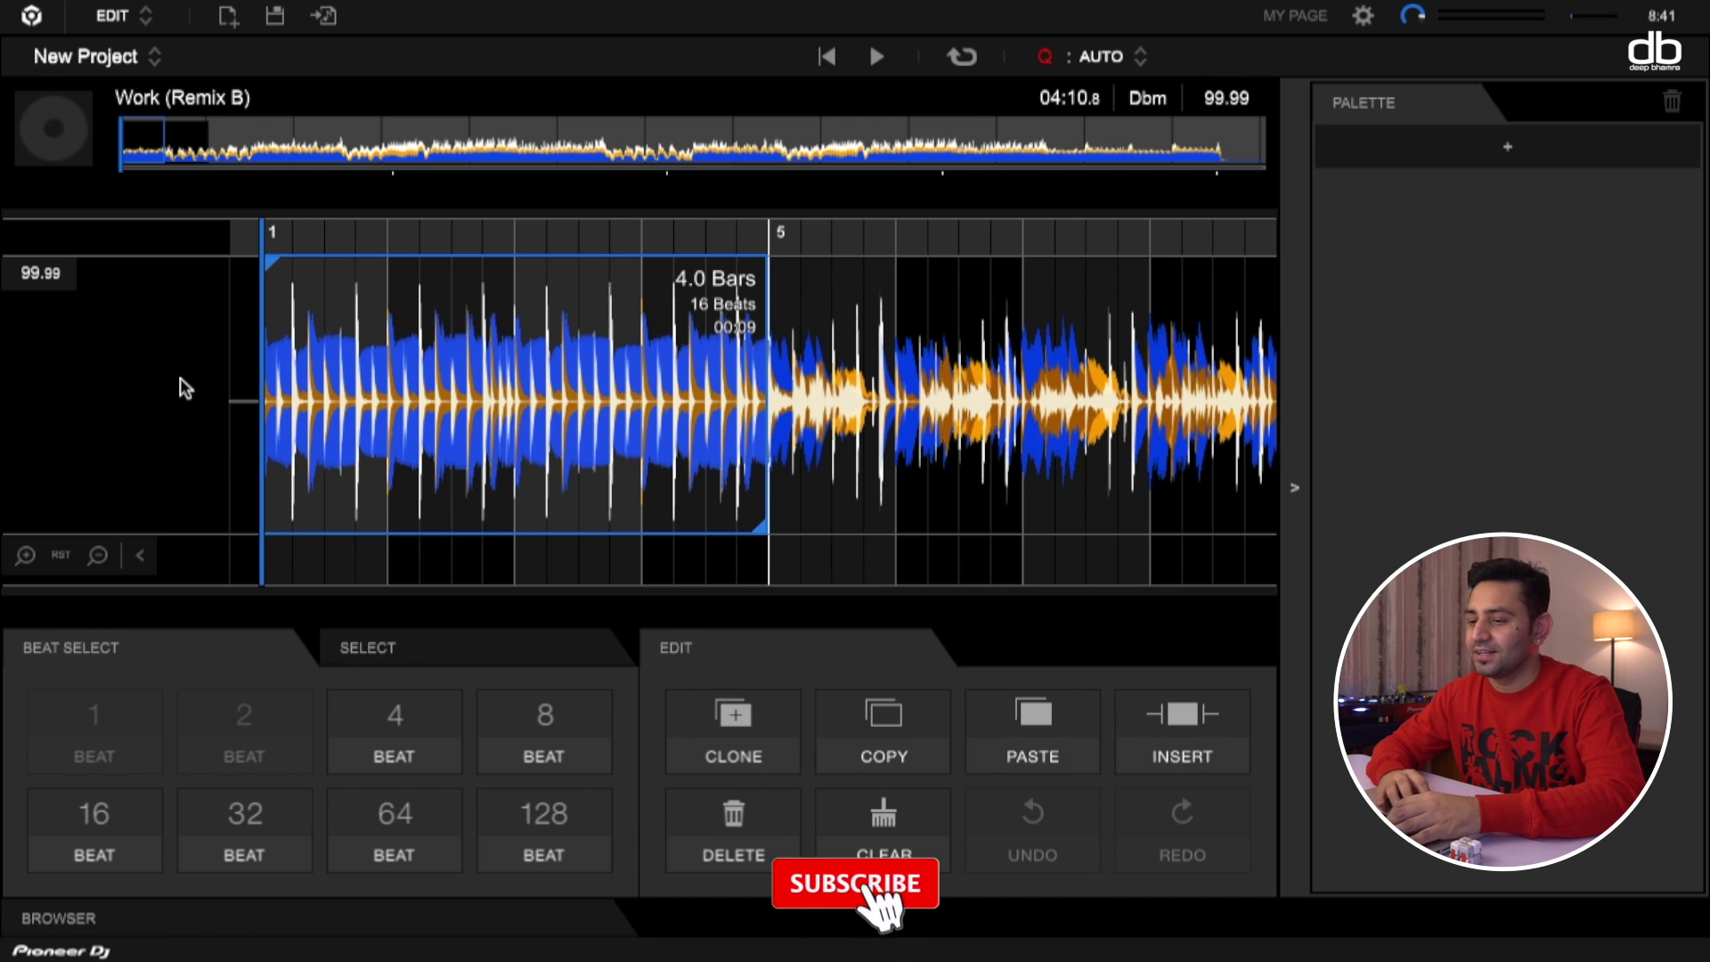
left_click(261, 374)
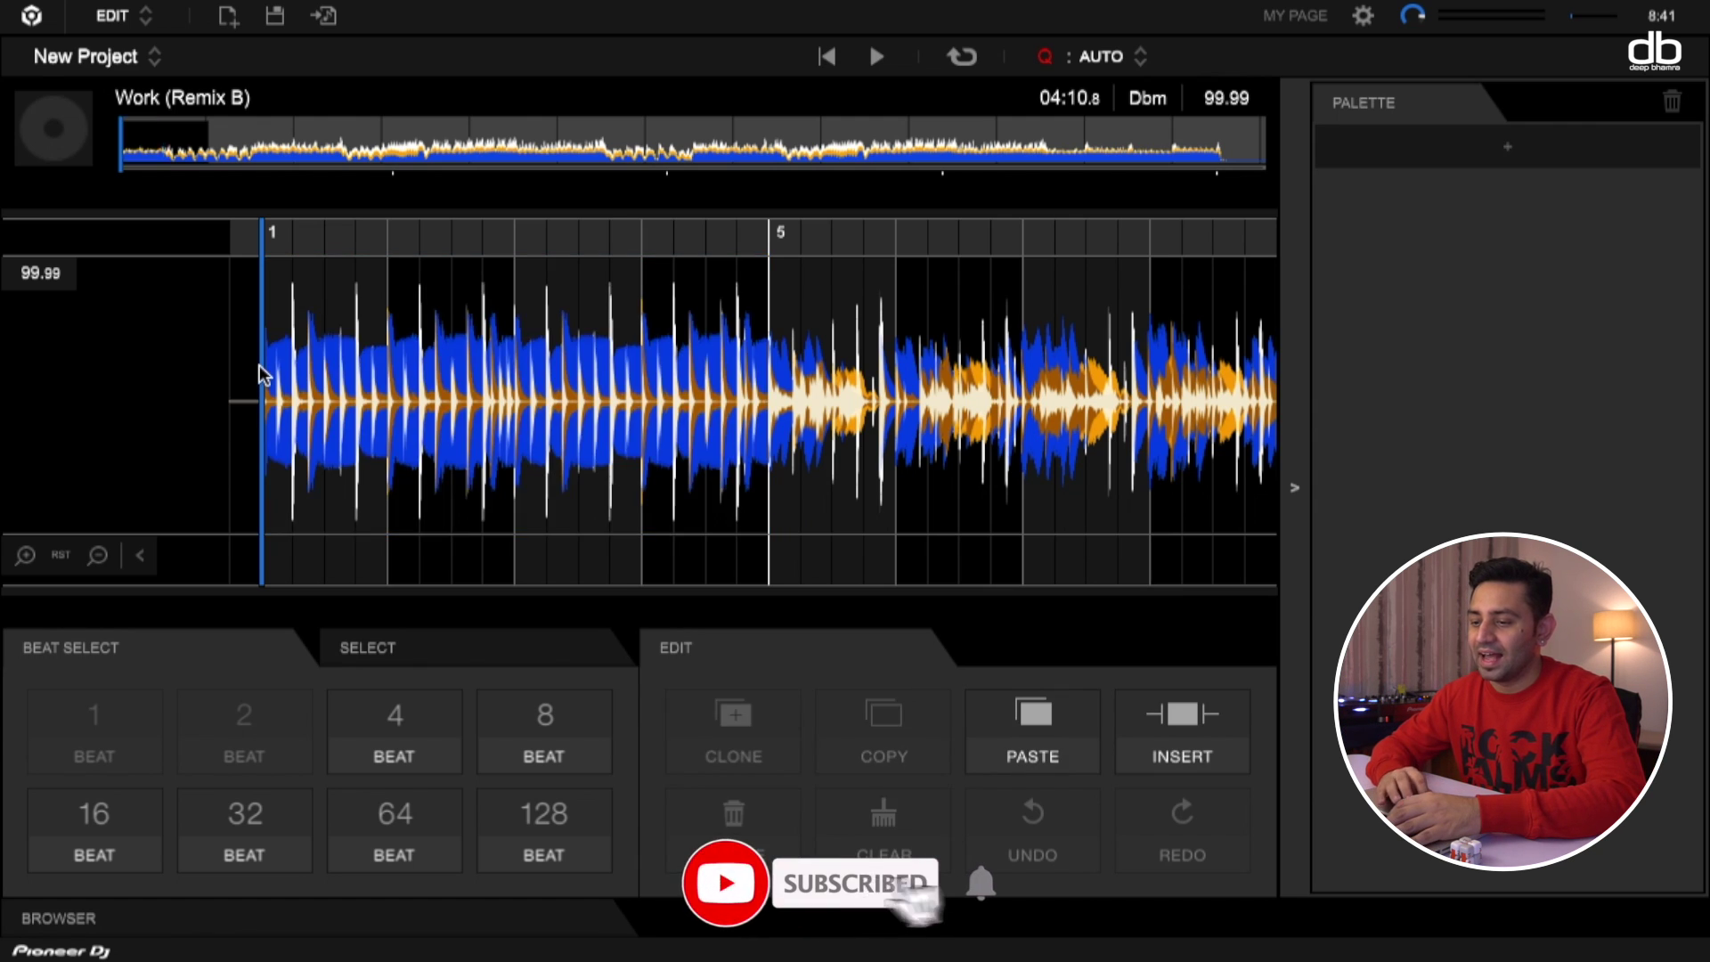
left_click(1192, 723)
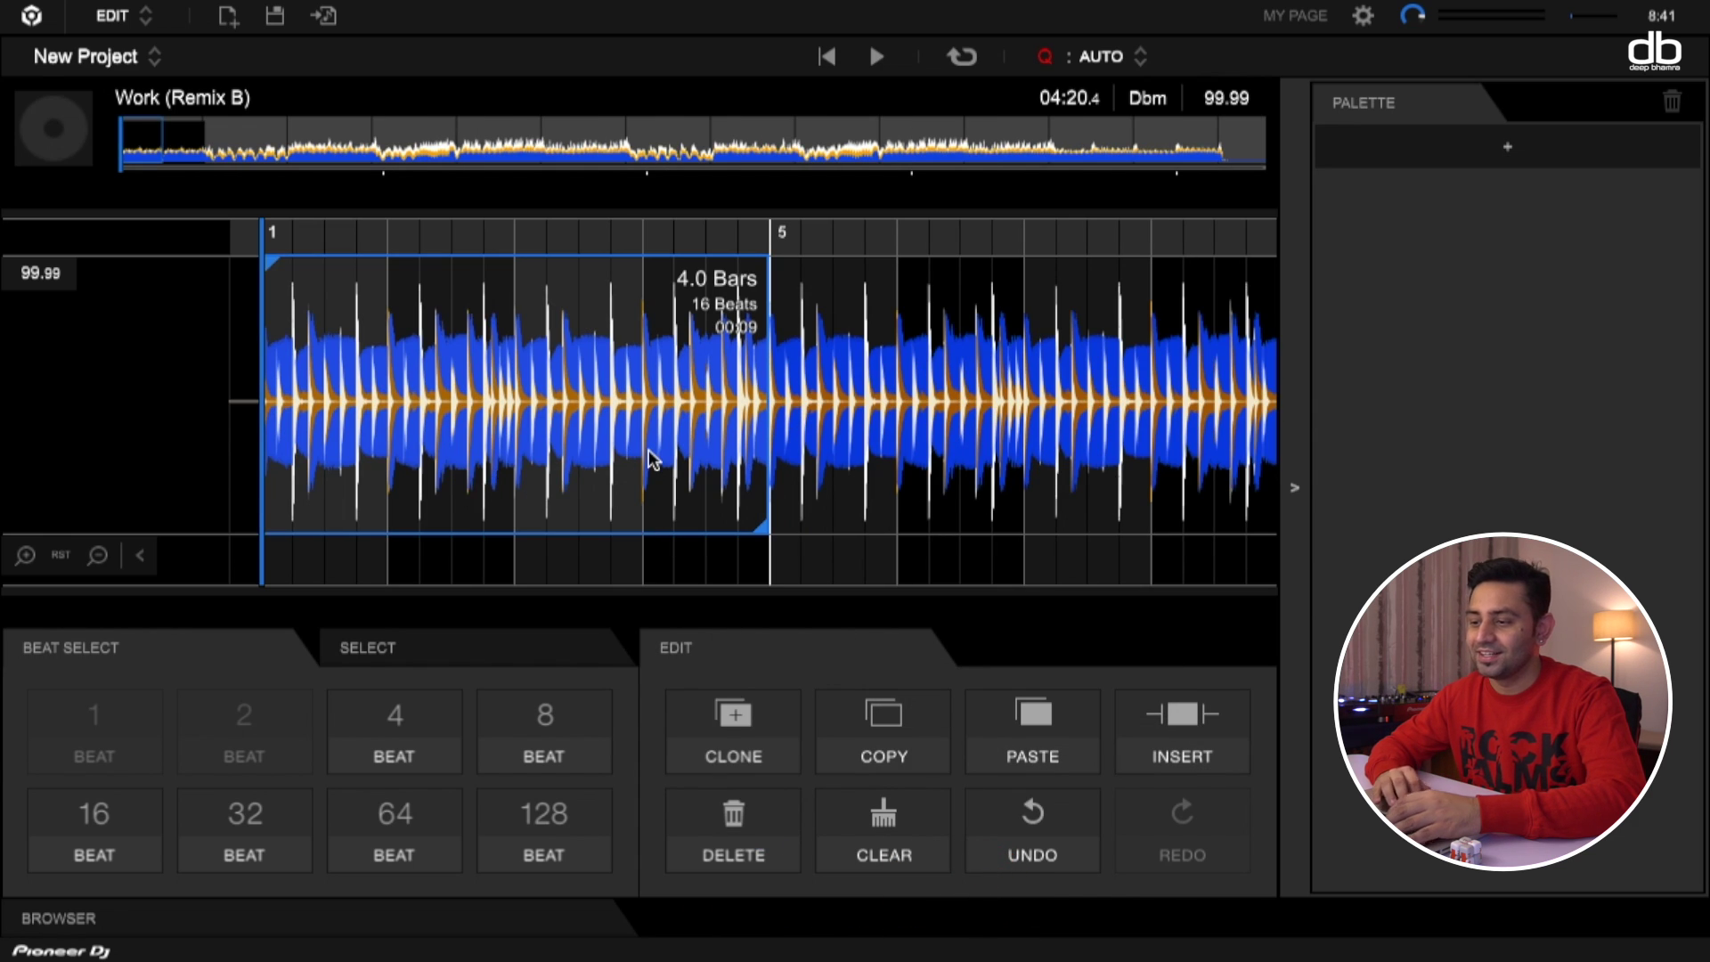
Step: Play the extended intro up to bar 9, selecting the 4 bars that start at bar 5, and stop playback
scroll(647, 378, "right", 3)
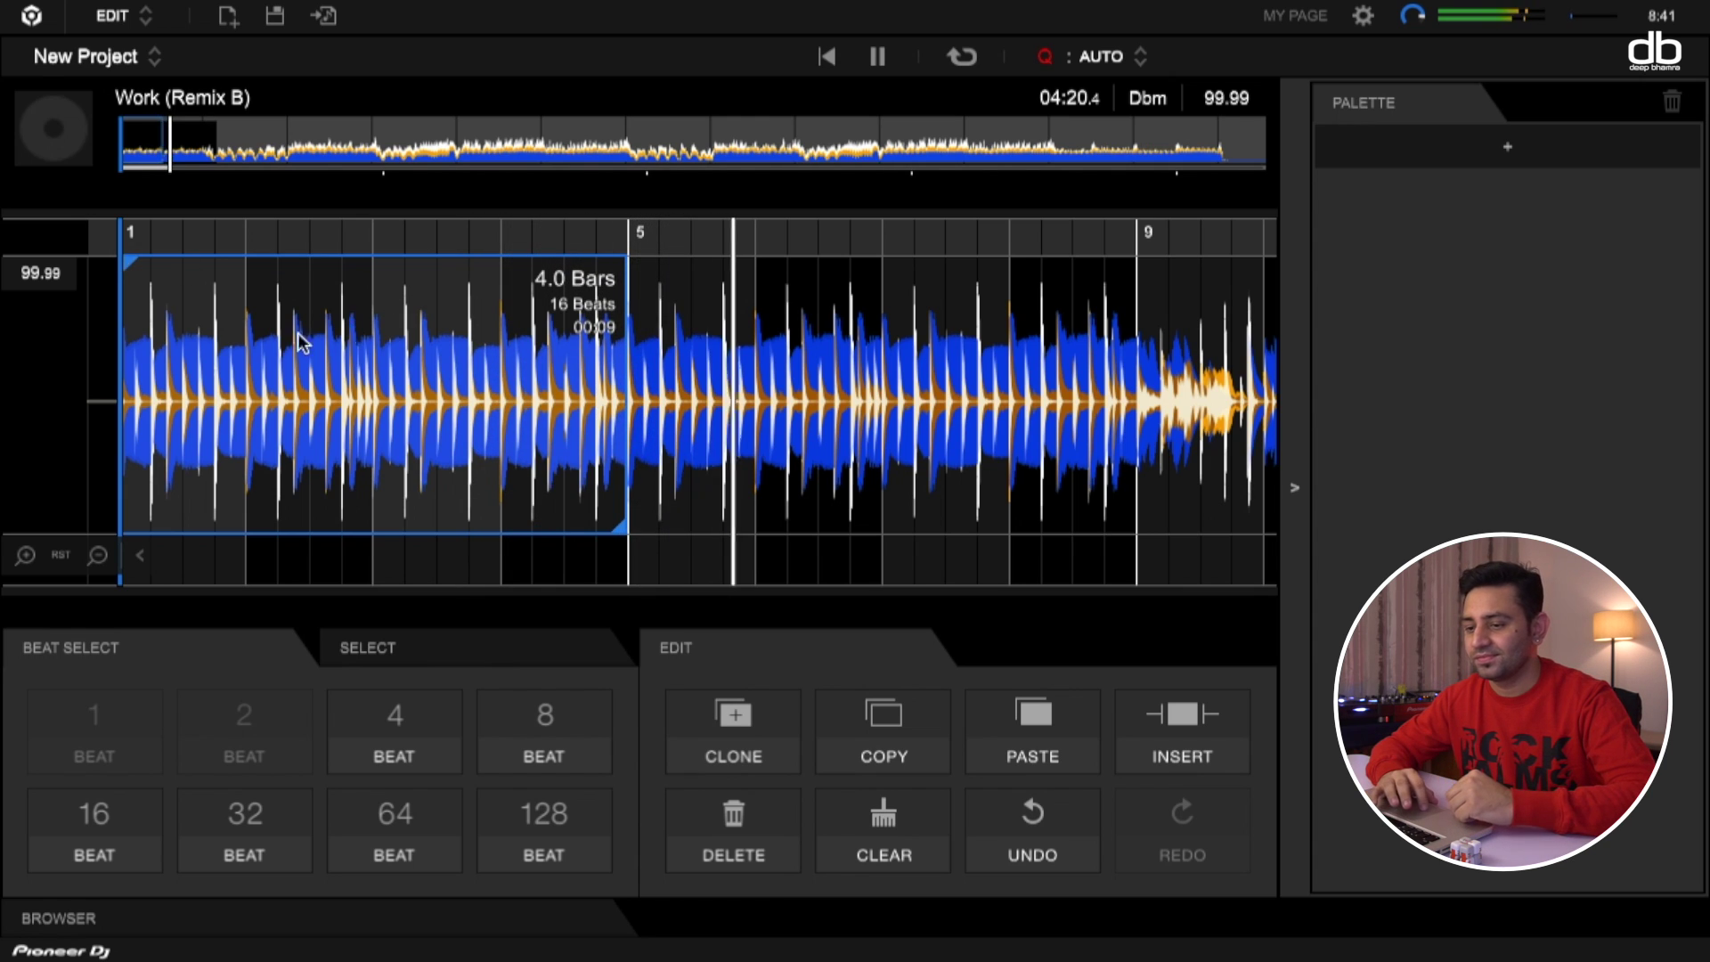
left_click_drag(635, 428, 1160, 461)
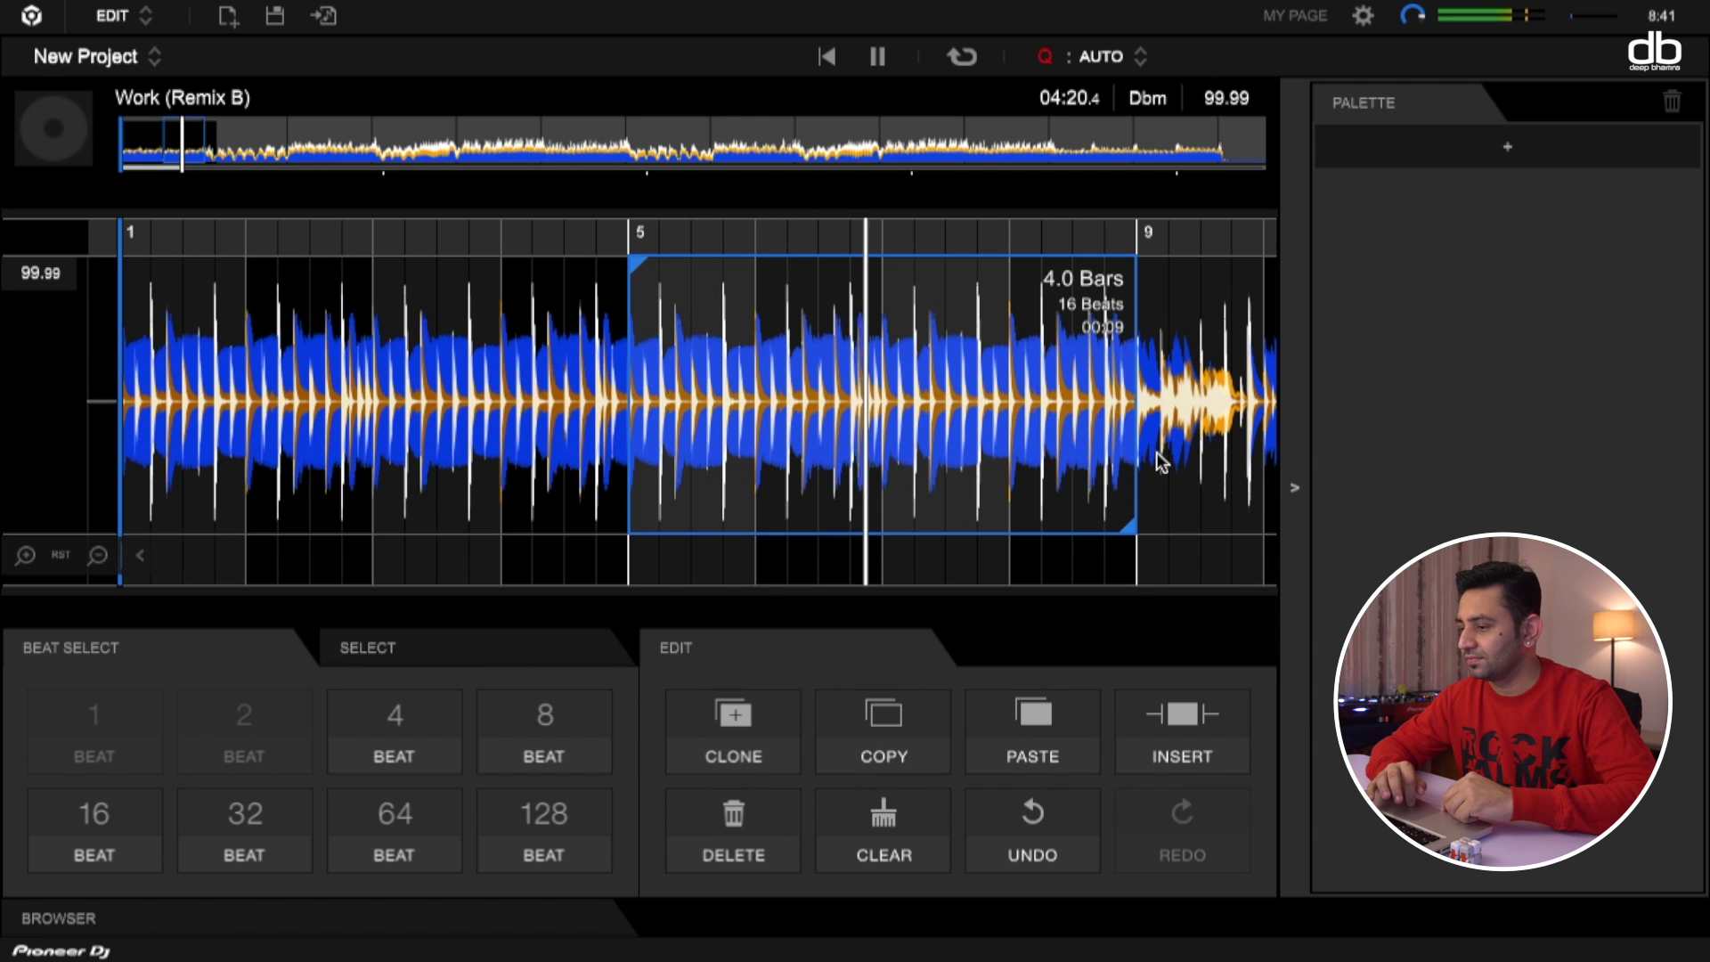
left_click(641, 275)
left_click_drag(336, 283, 644, 266)
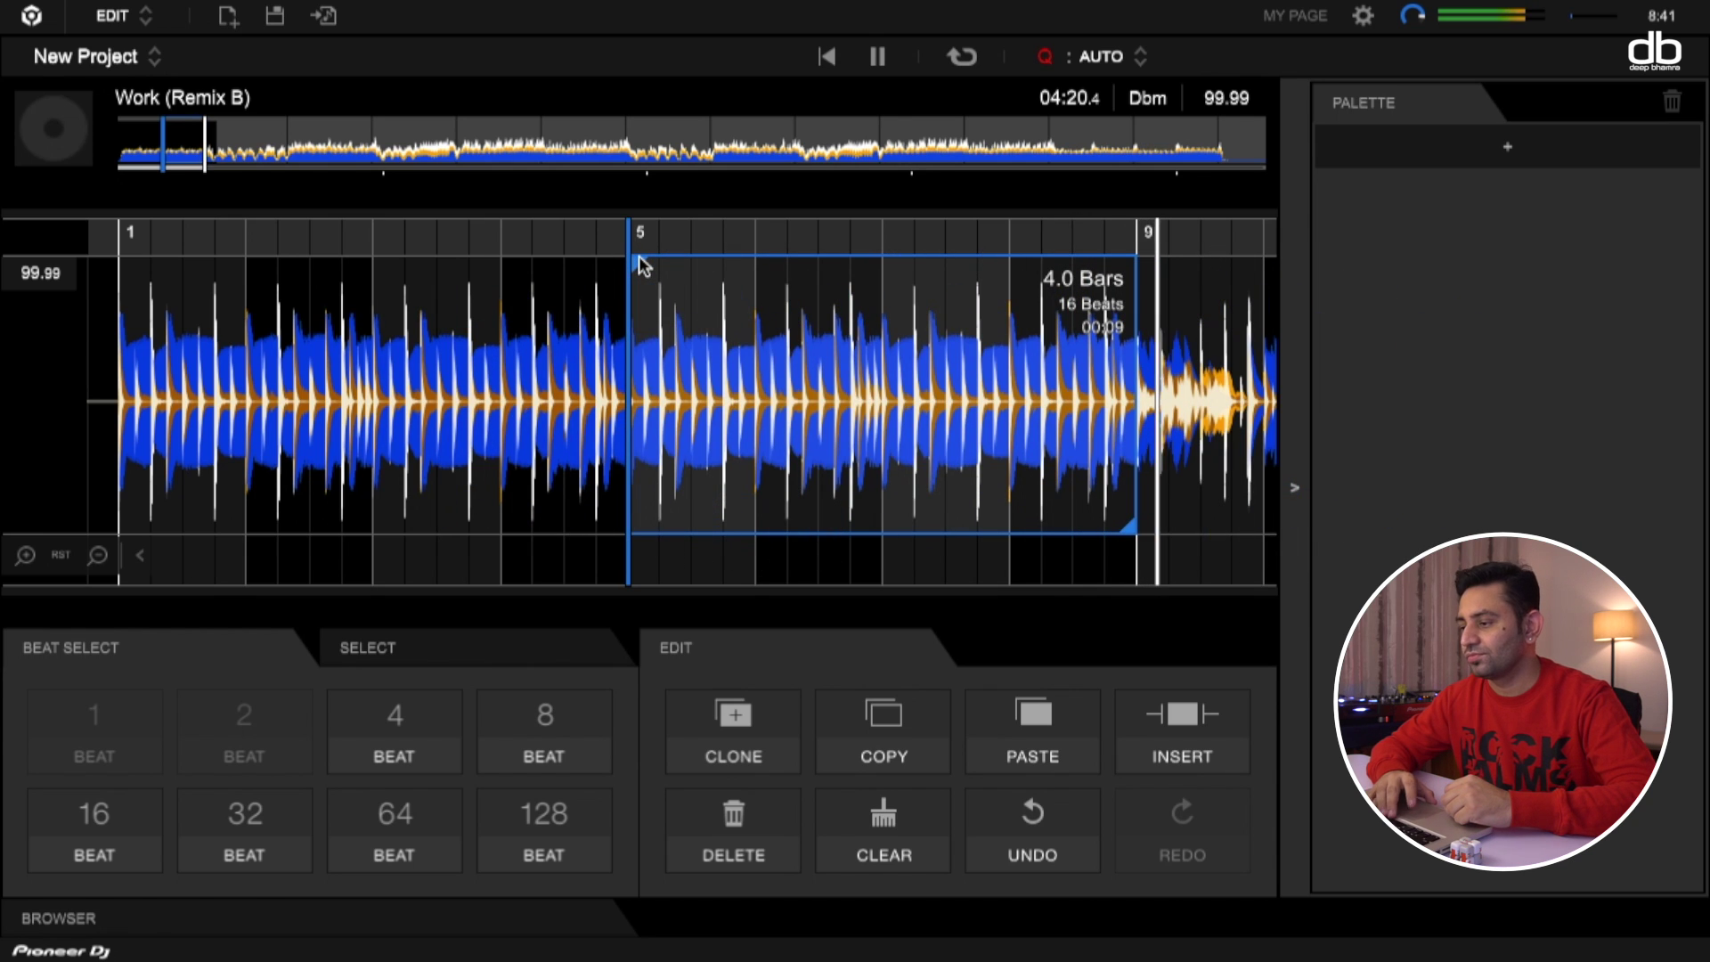
key("space")
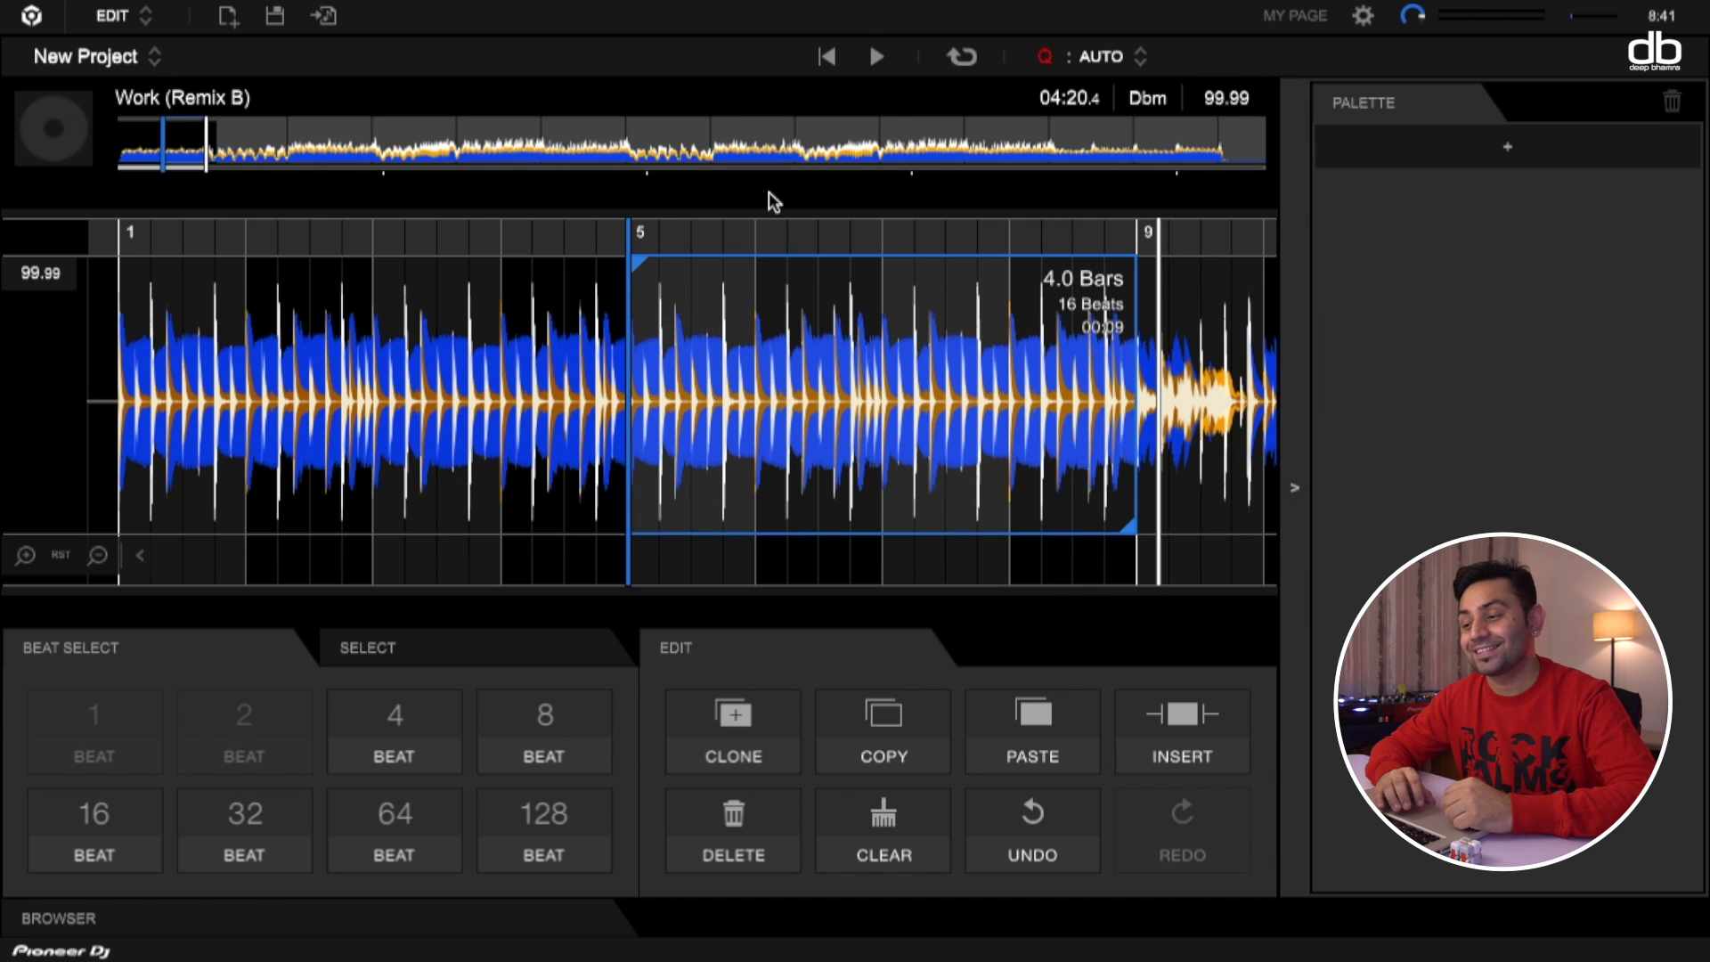
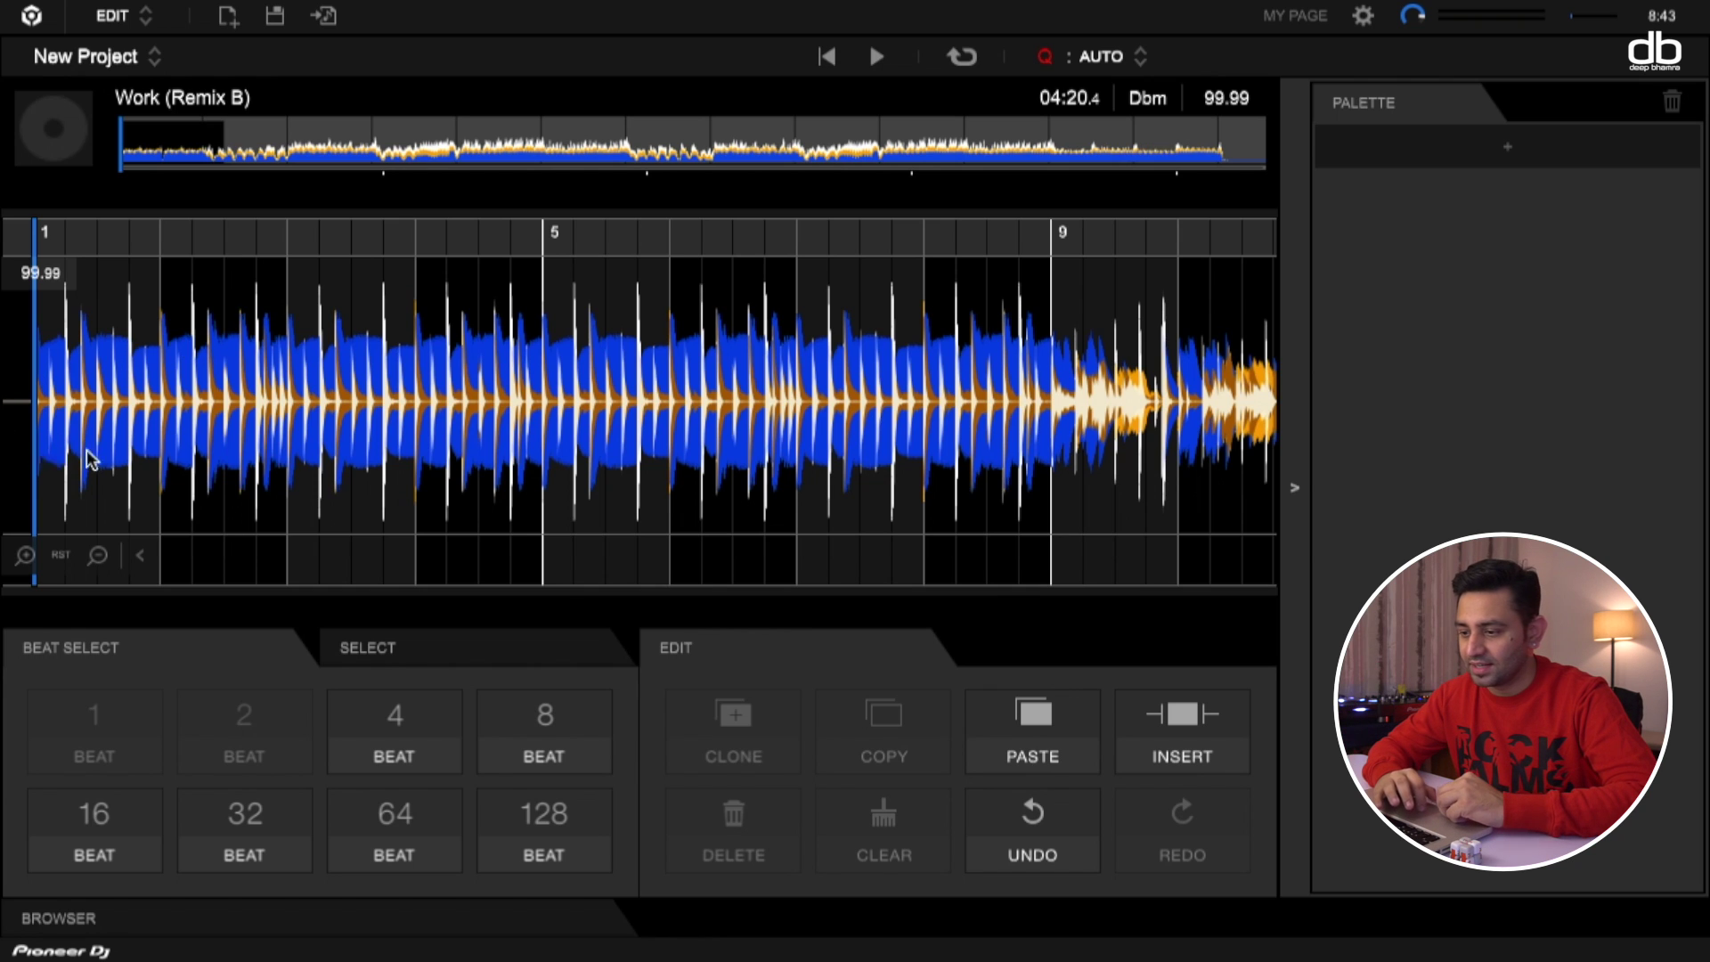
Step: Add the first 4 bars to the palette and briefly play the opening from bar 1
left_click_drag(89, 459, 512, 443)
left_click_drag(399, 352, 1541, 263)
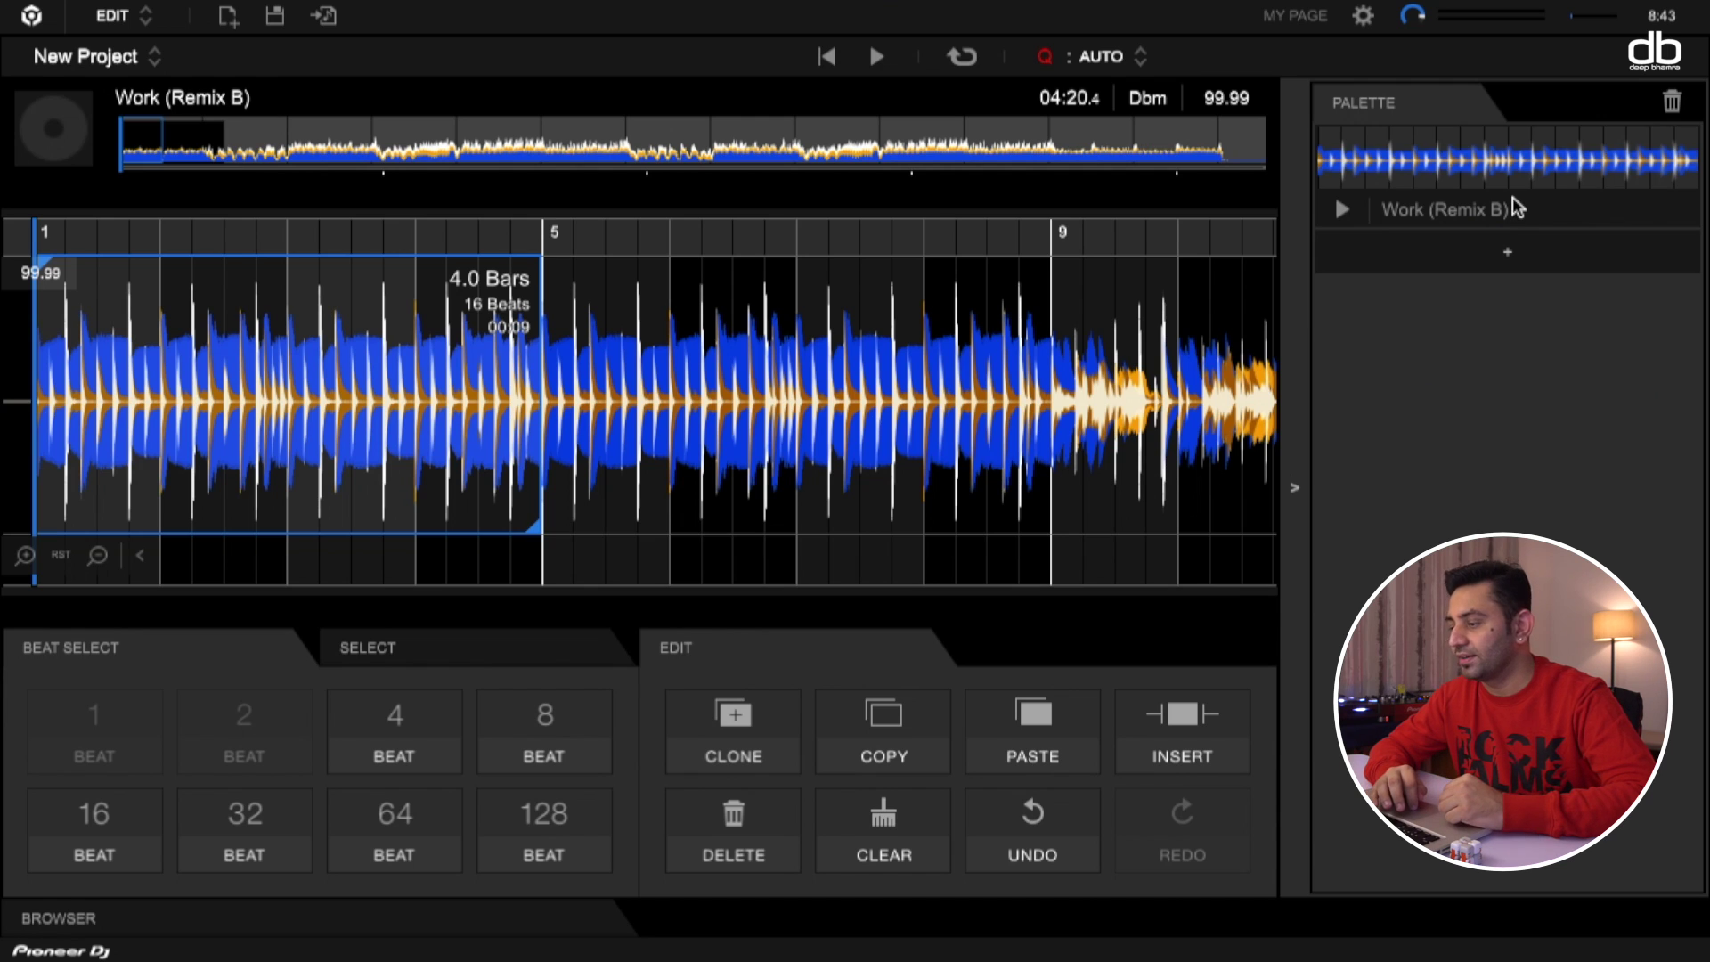
left_click(40, 374)
key("space")
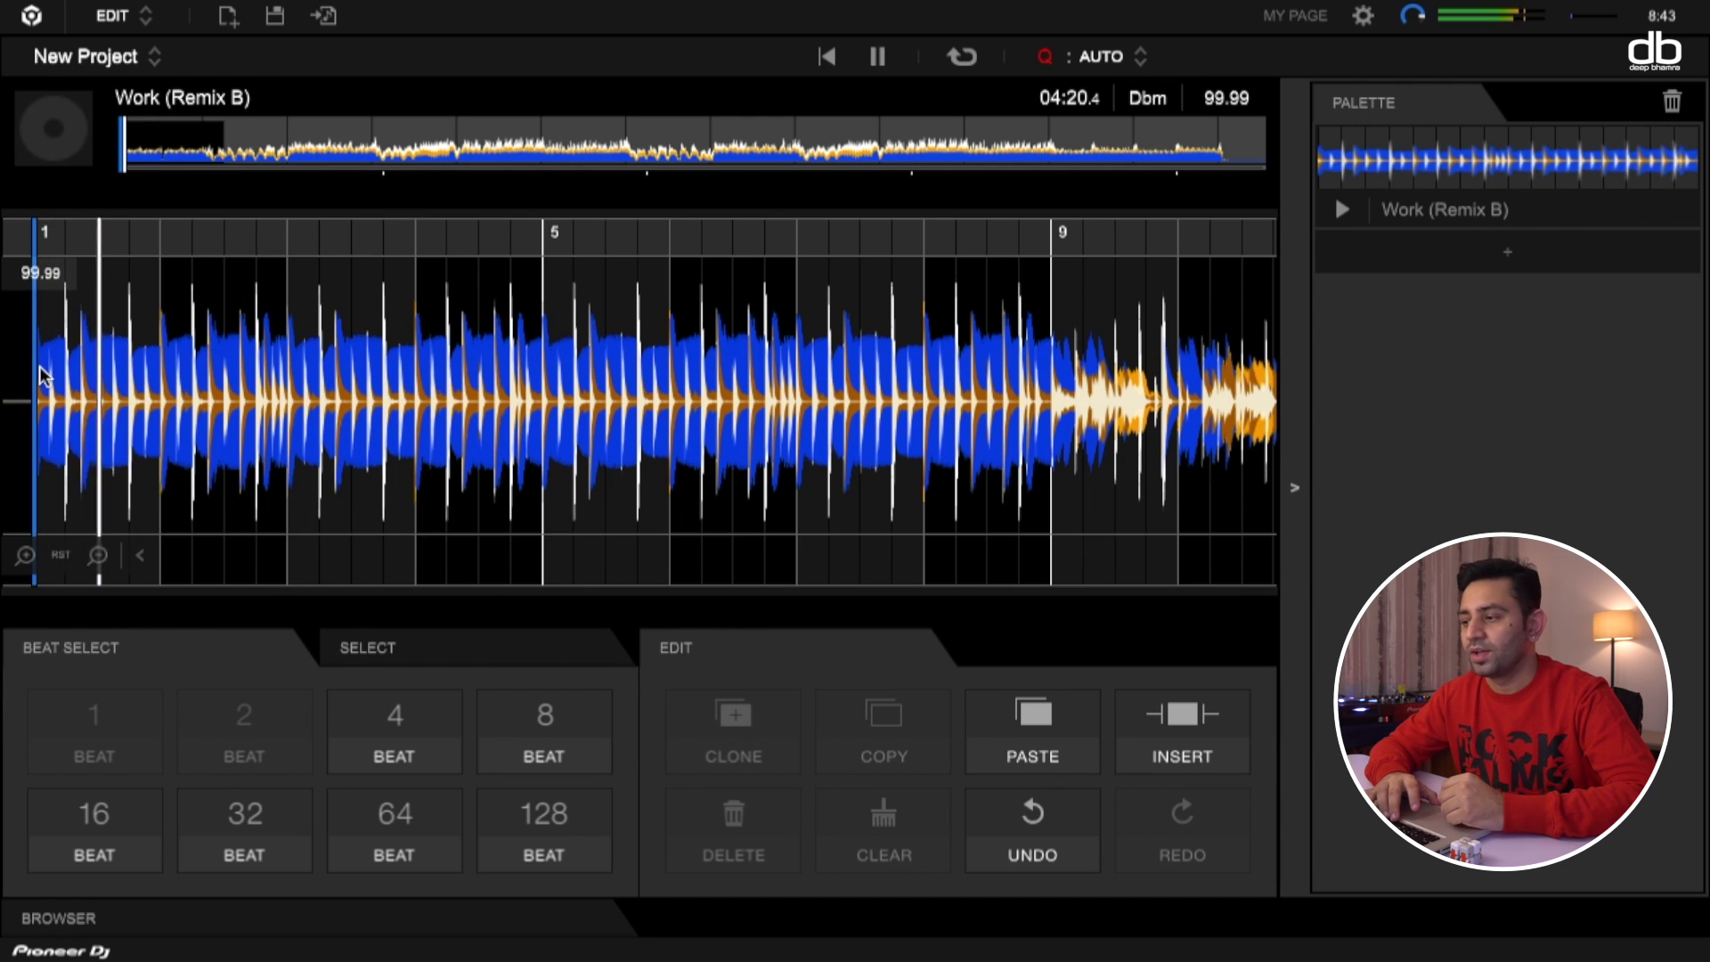
key("space")
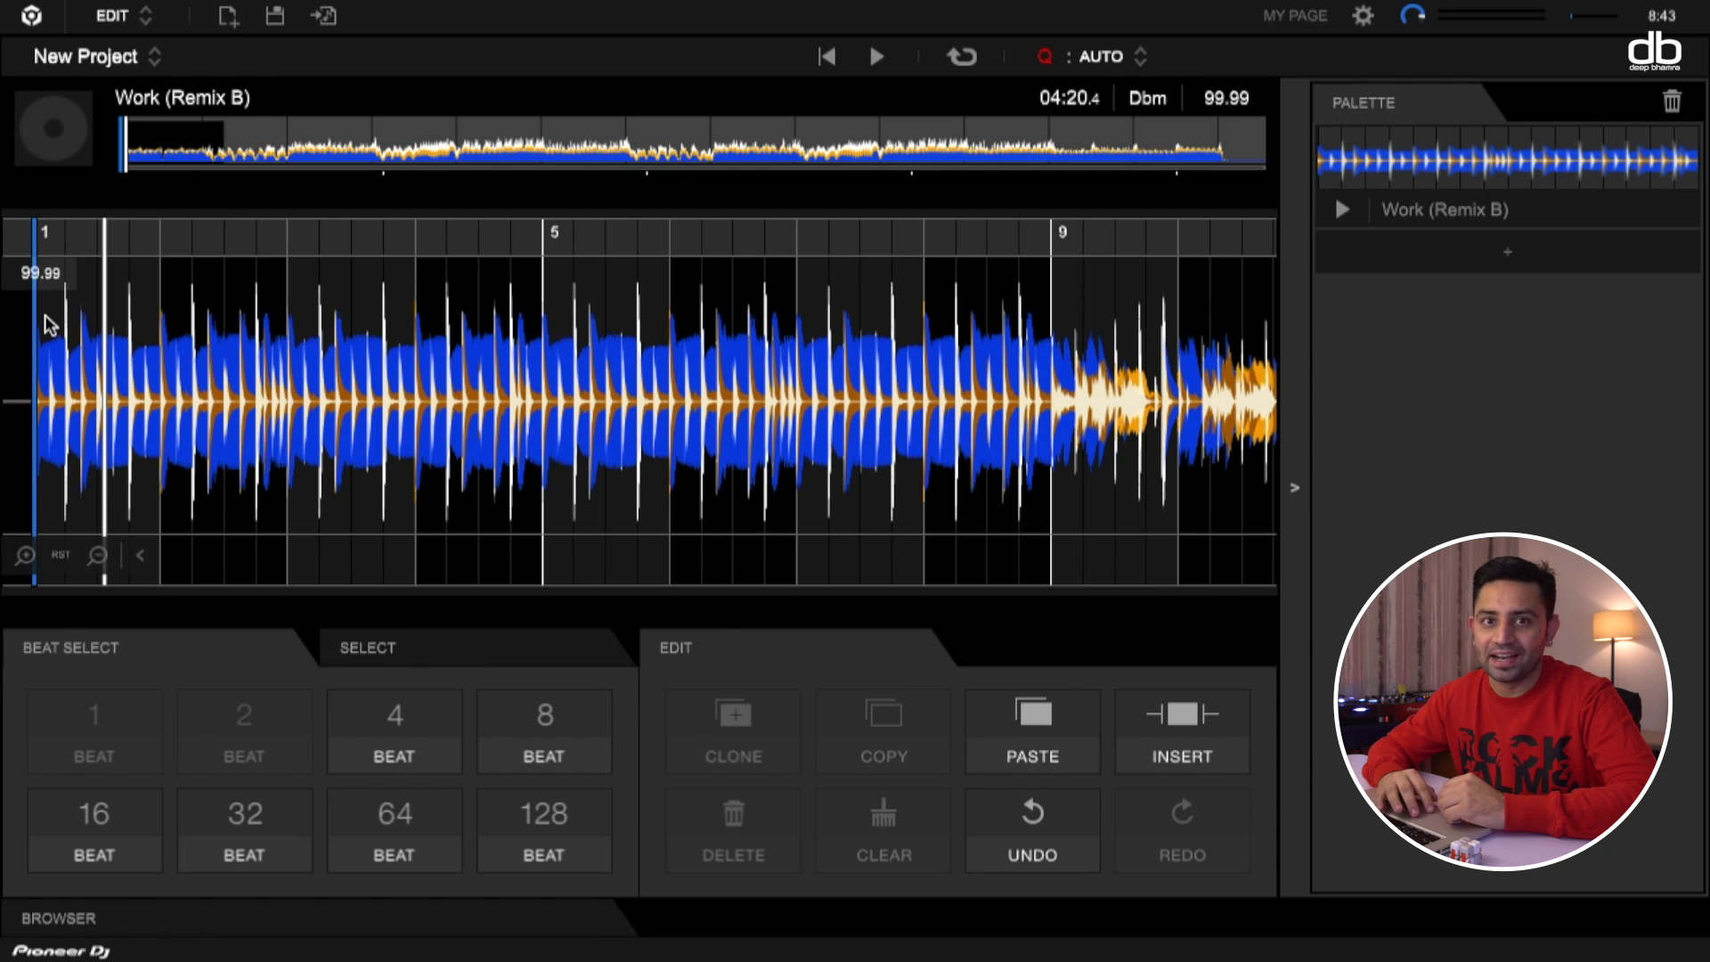
Step: Select the first beat of bar 1
scroll(46, 316, "up", 4)
scroll(350, 317, "down", 3)
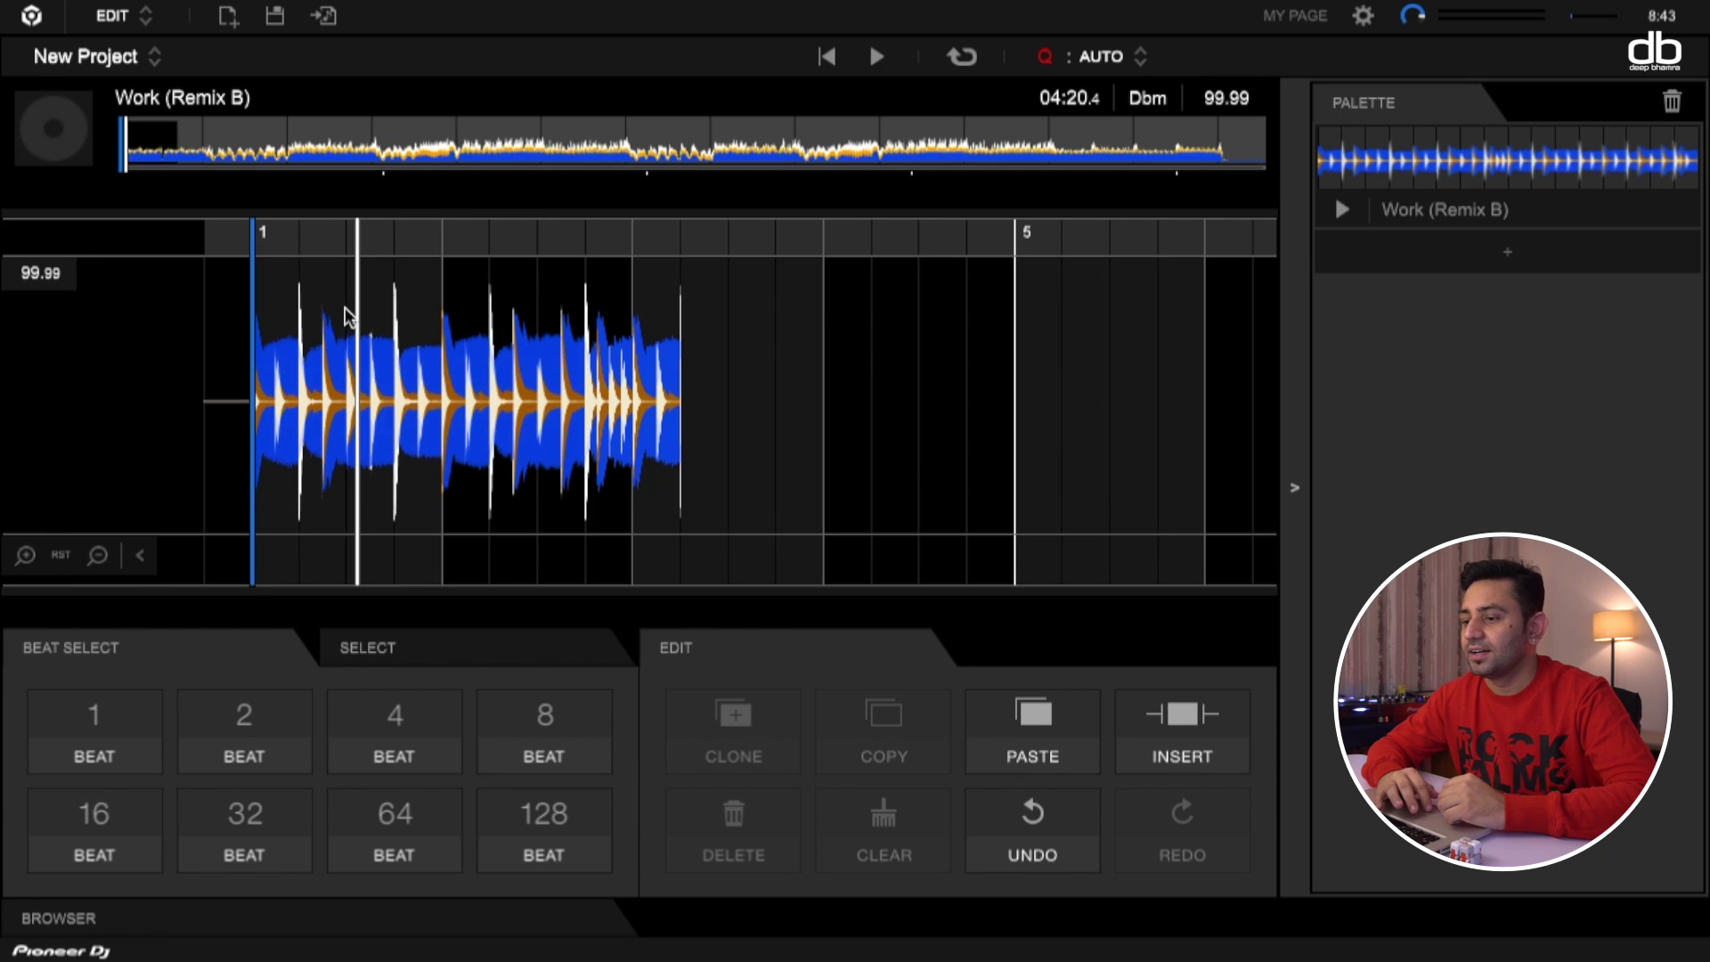
scroll(274, 297, "up", 3)
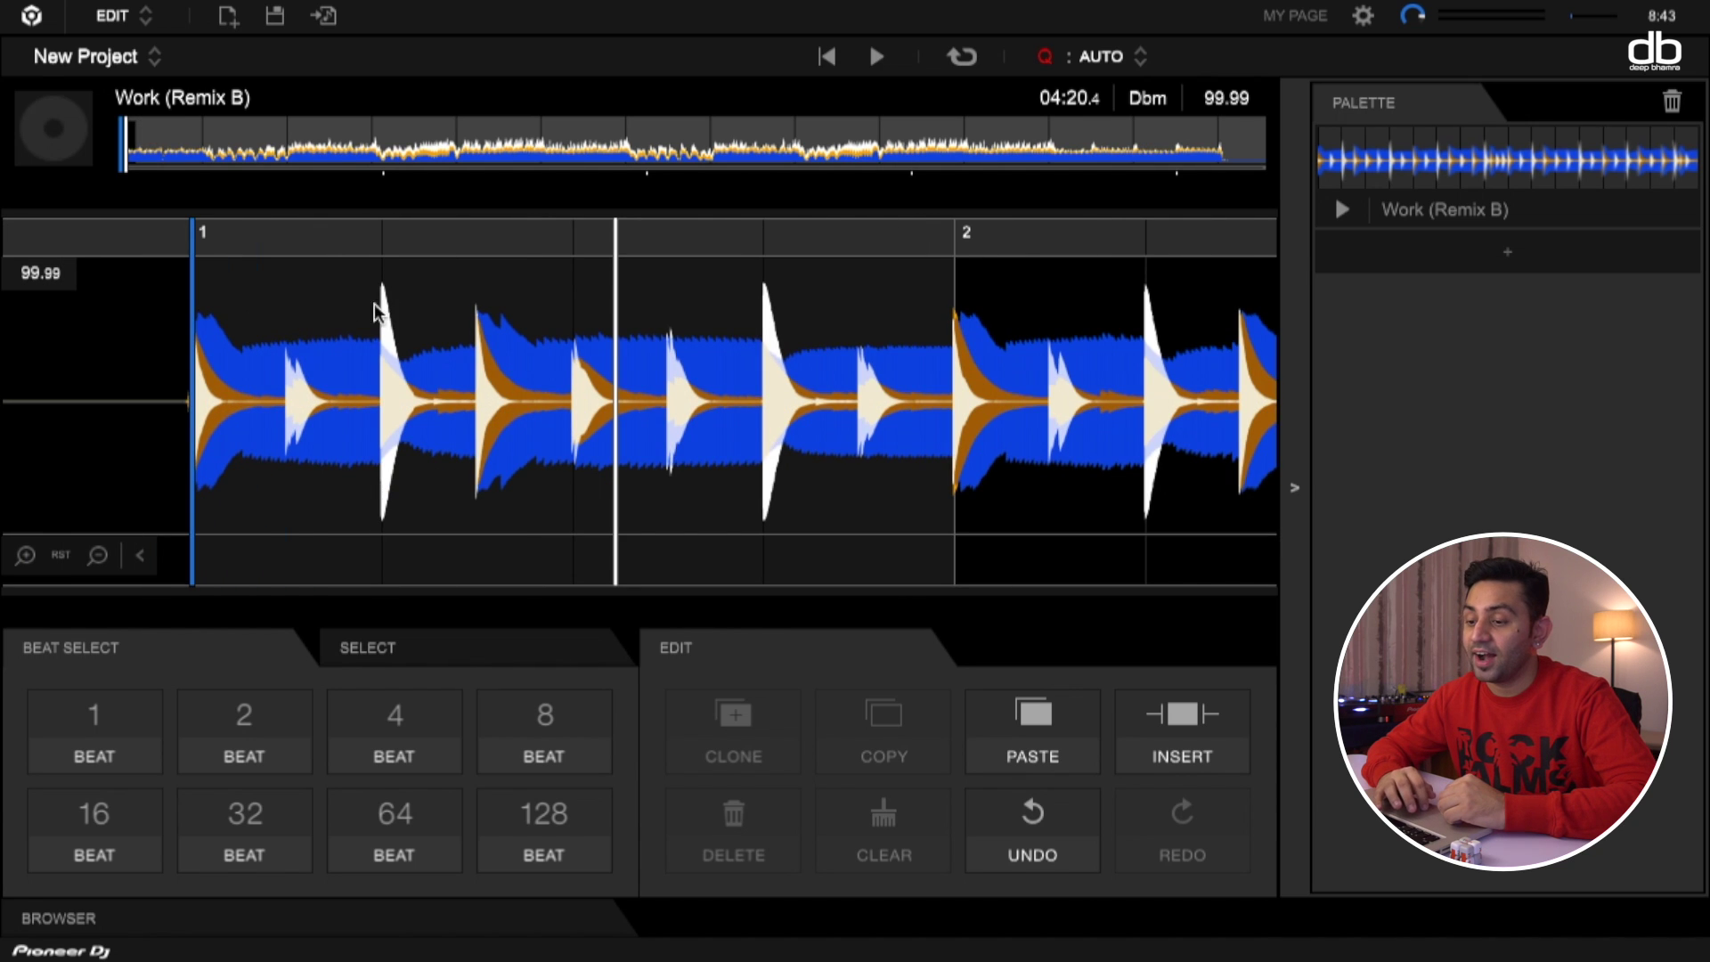
left_click(250, 352)
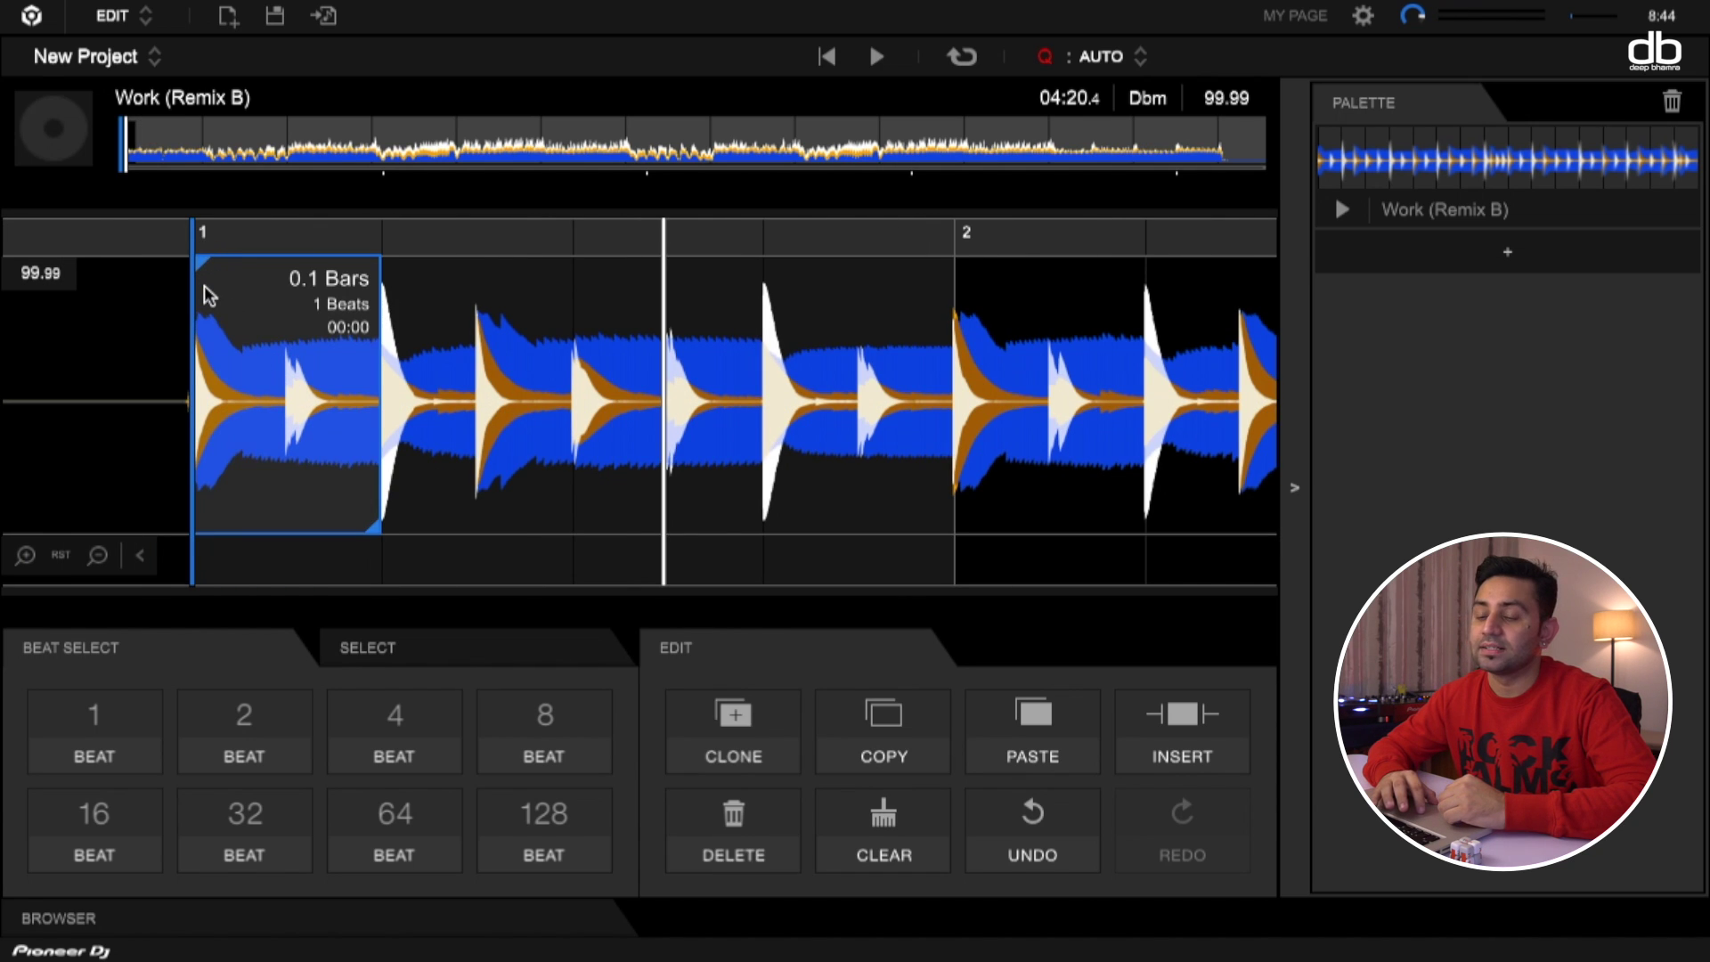
left_click(286, 511)
left_click(360, 515)
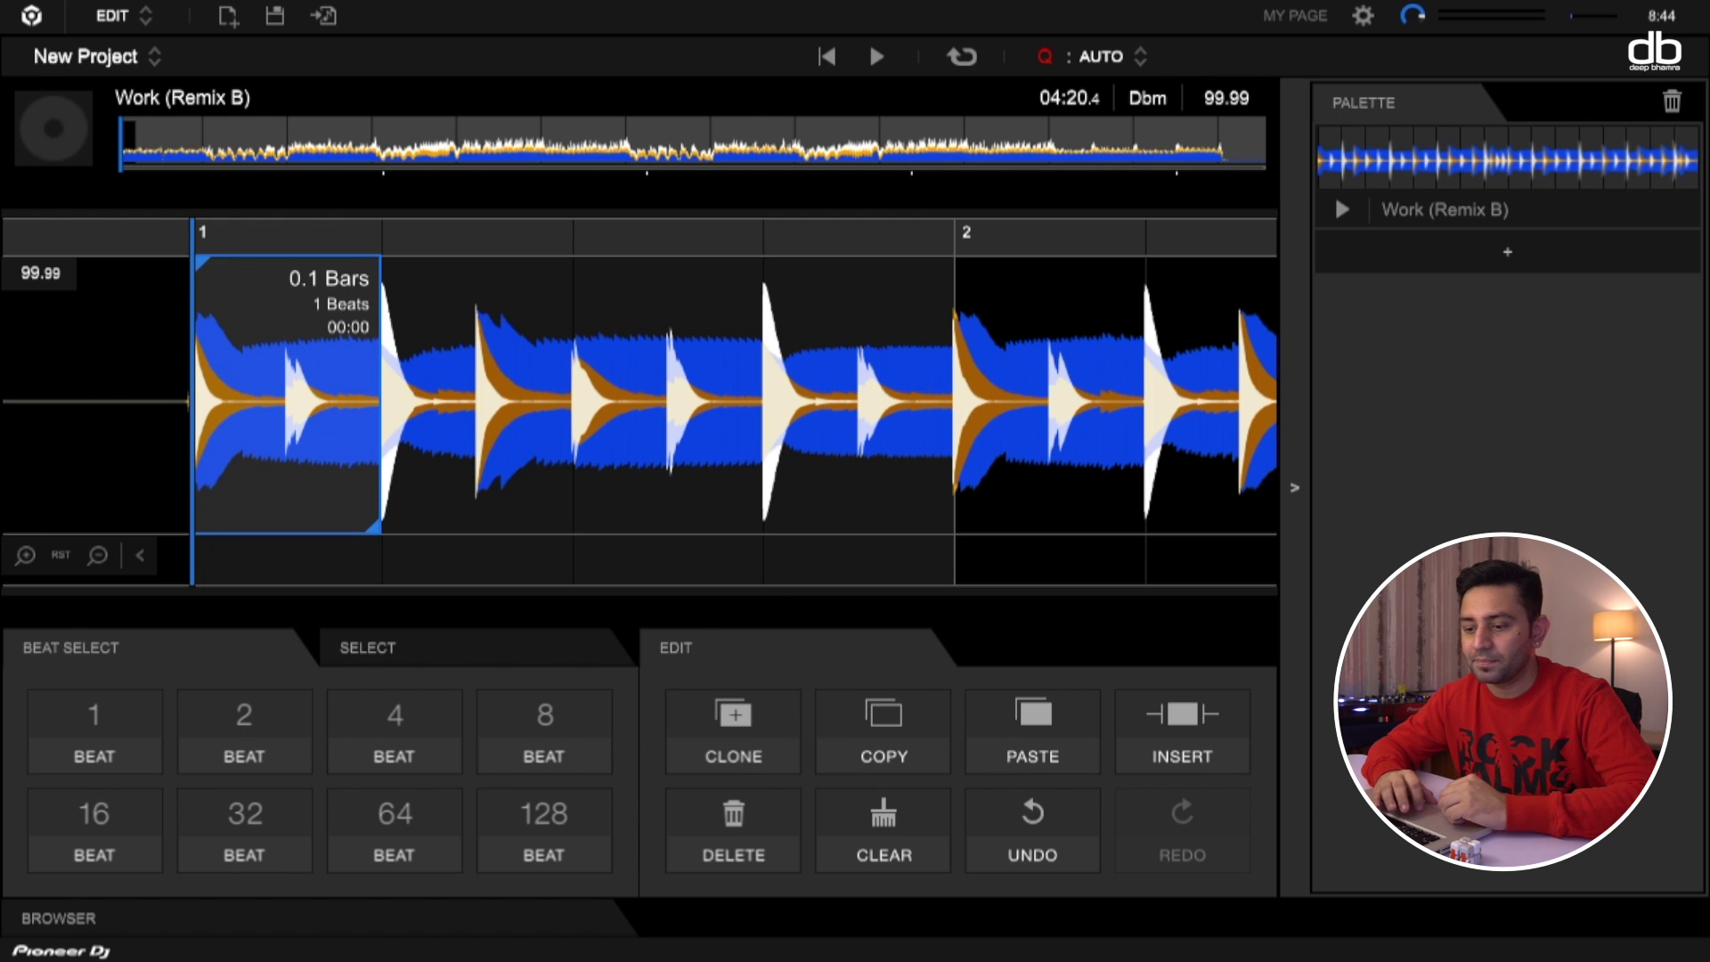
Step: Load "Single Ladies (Remix A)" from the collection into the editor without saving the current project's changes
left_click(217, 919)
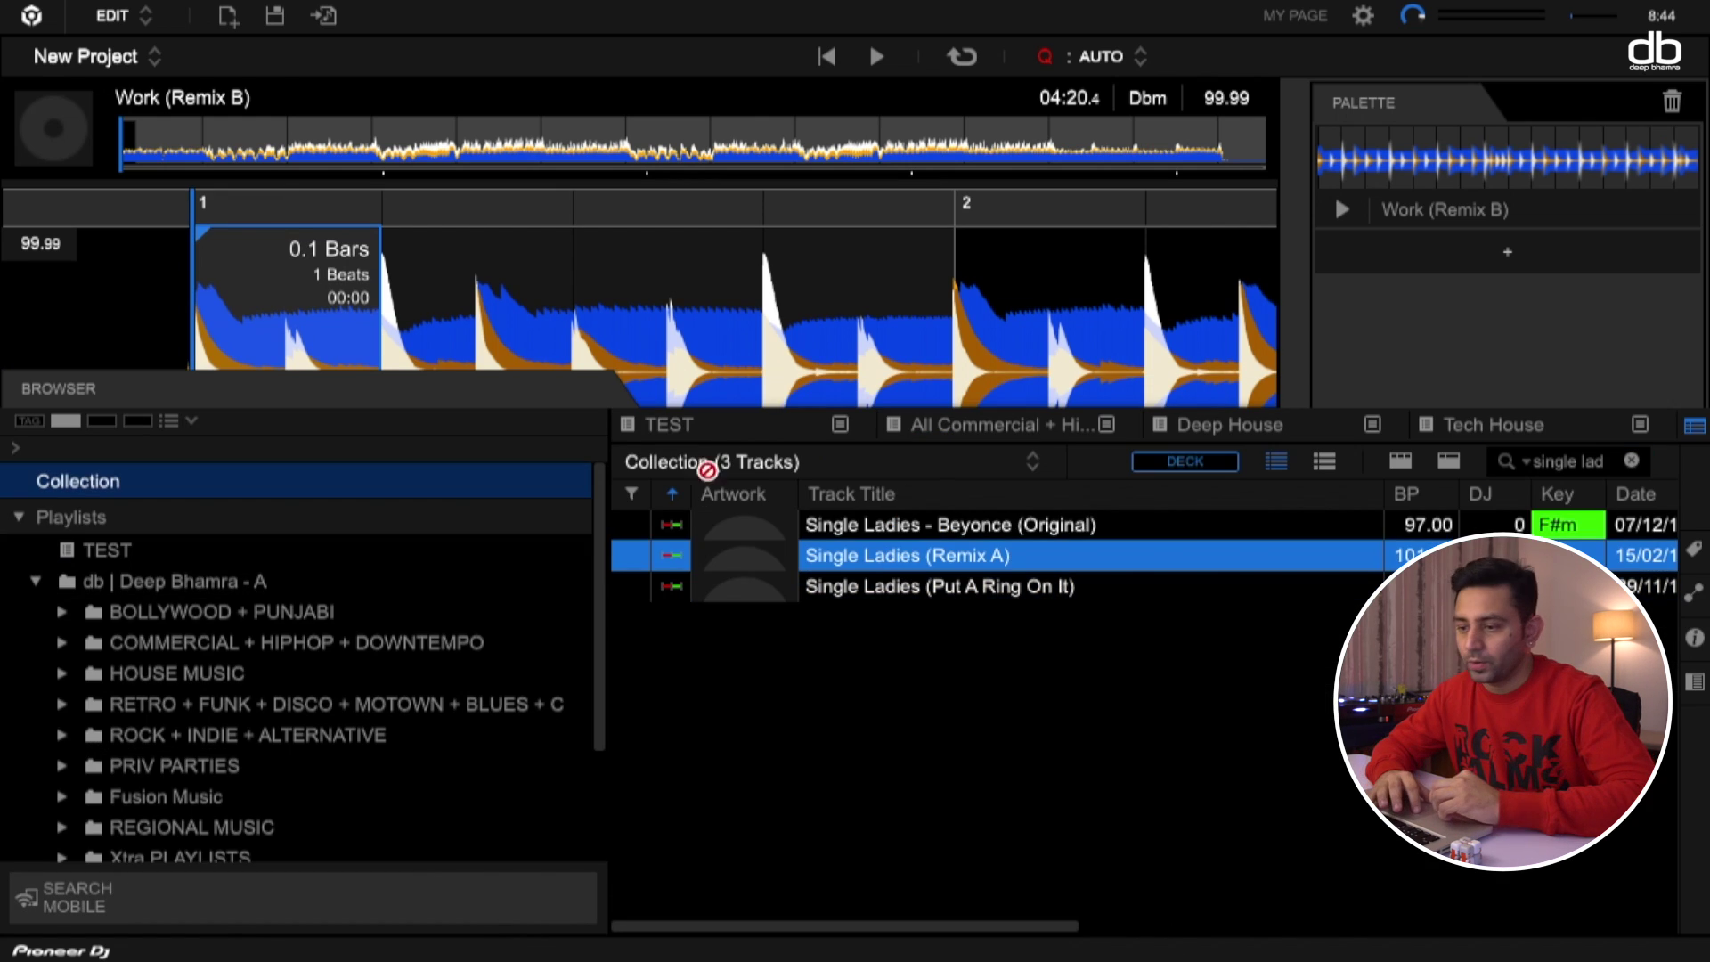
left_click_drag(707, 470, 413, 275)
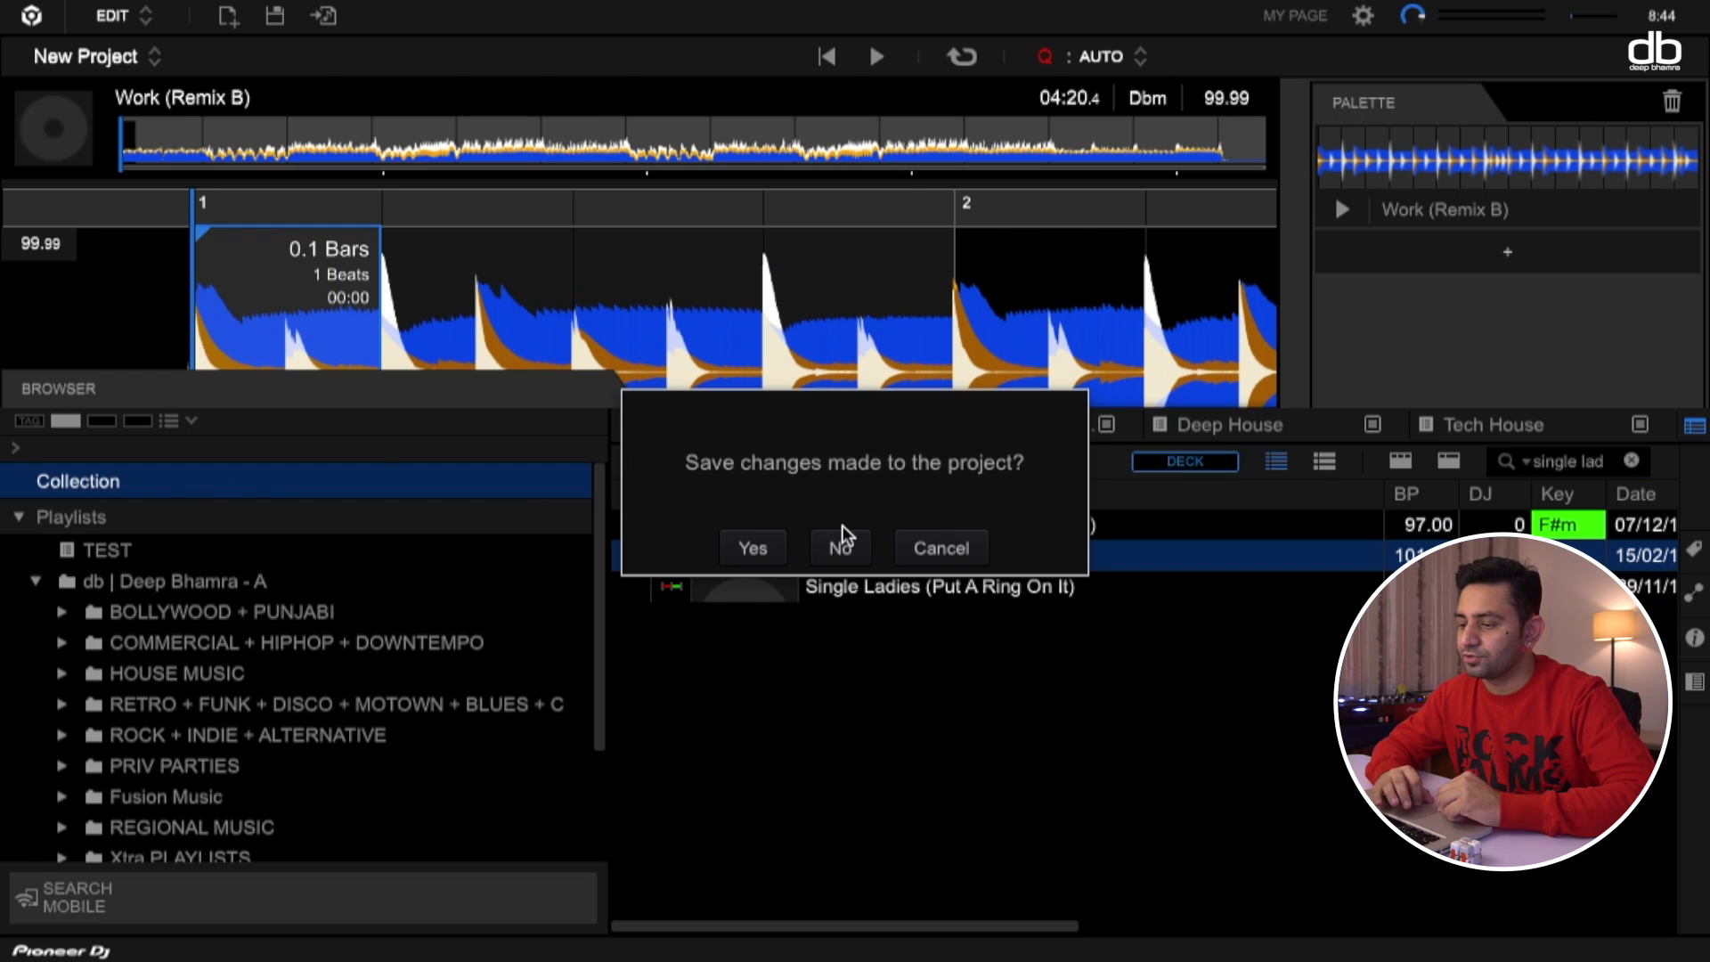
left_click(840, 545)
left_click(254, 392)
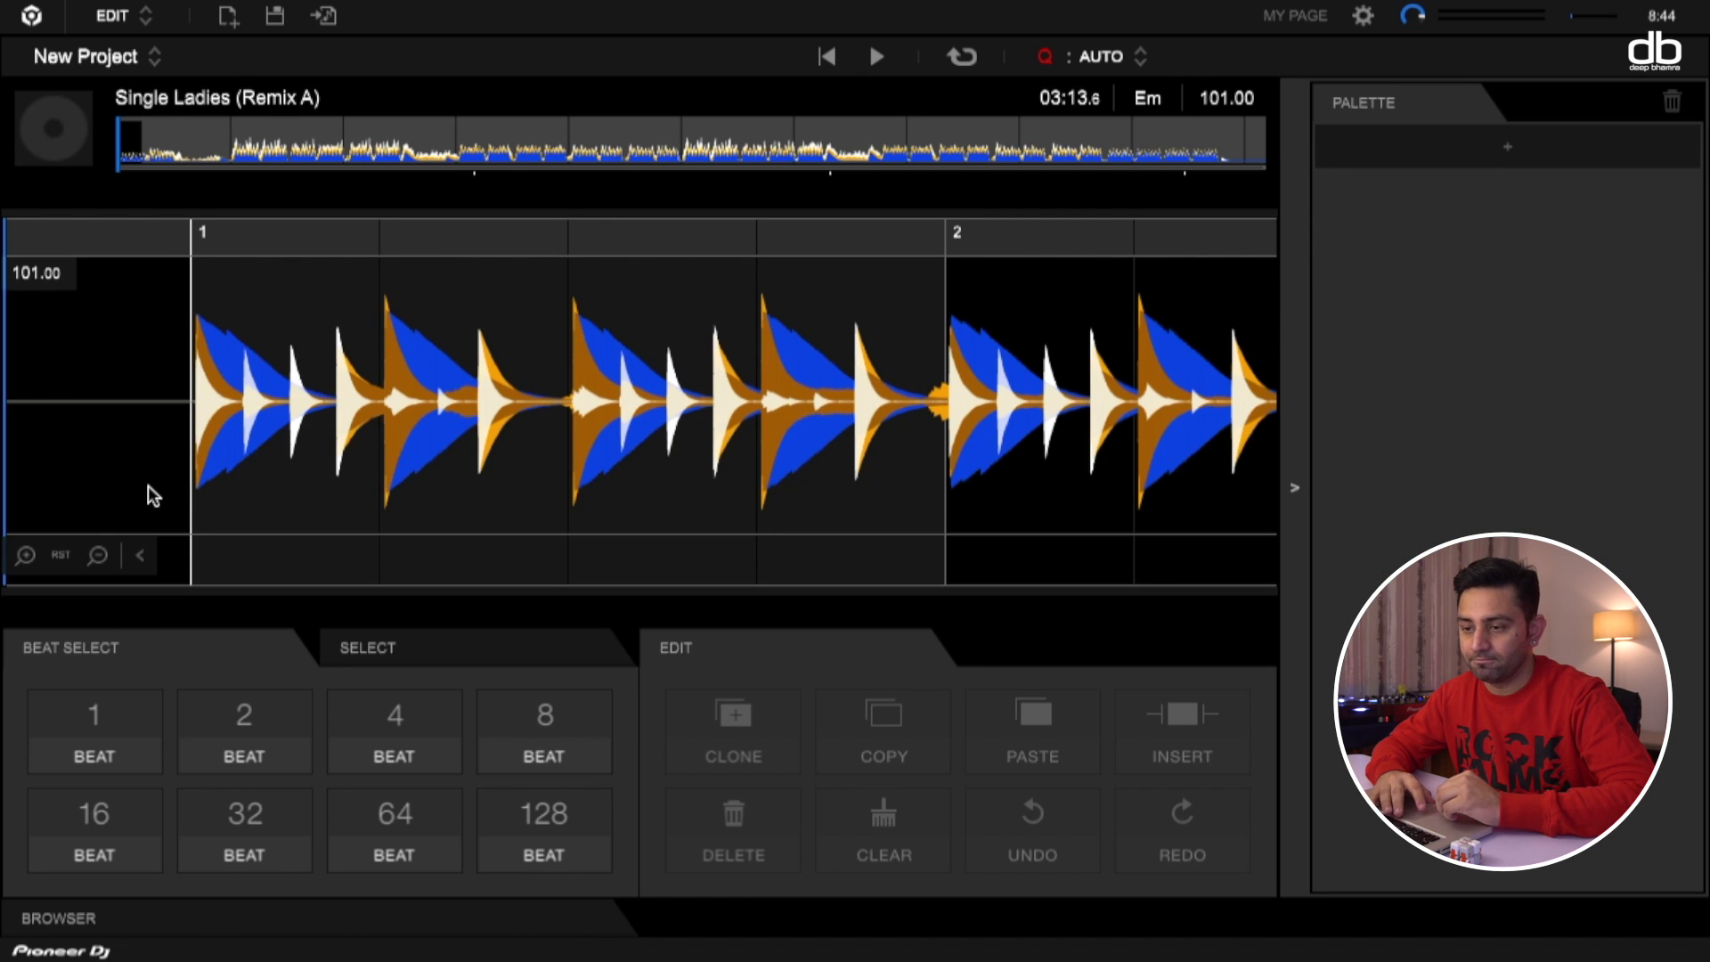
Step: Play the opening of the track into bar 4, lower the system volume and stop playback
key("space")
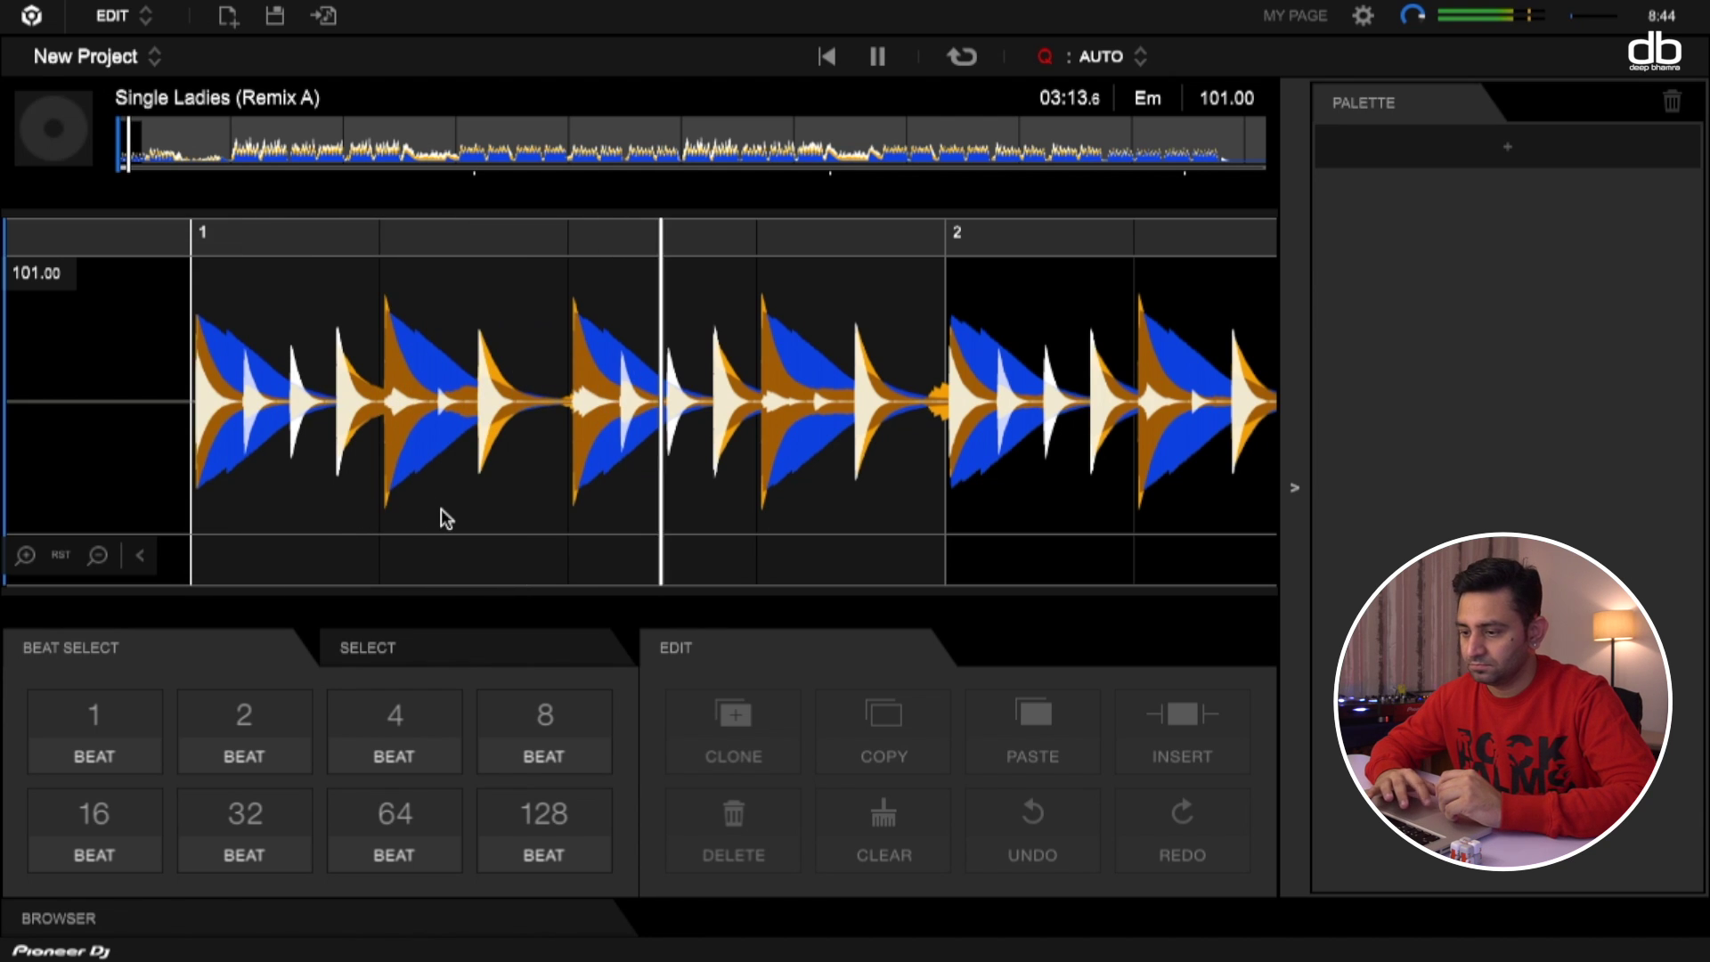
scroll(441, 510, "down", 2)
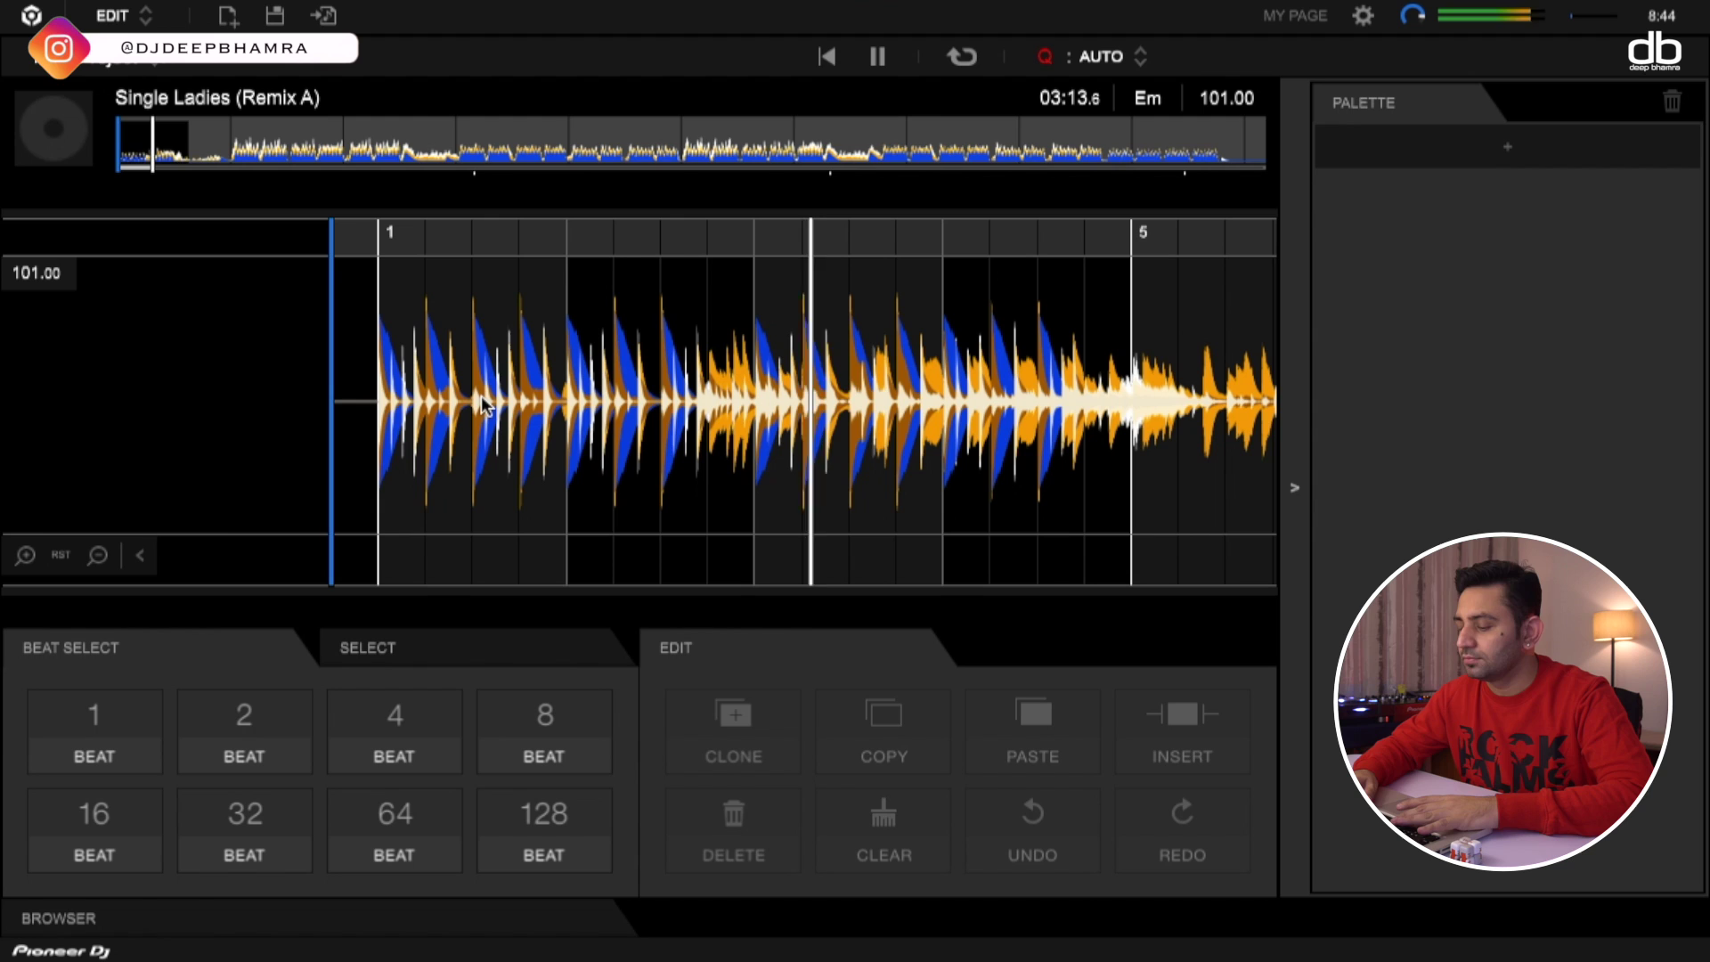
key("XF86AudioLowerVolume")
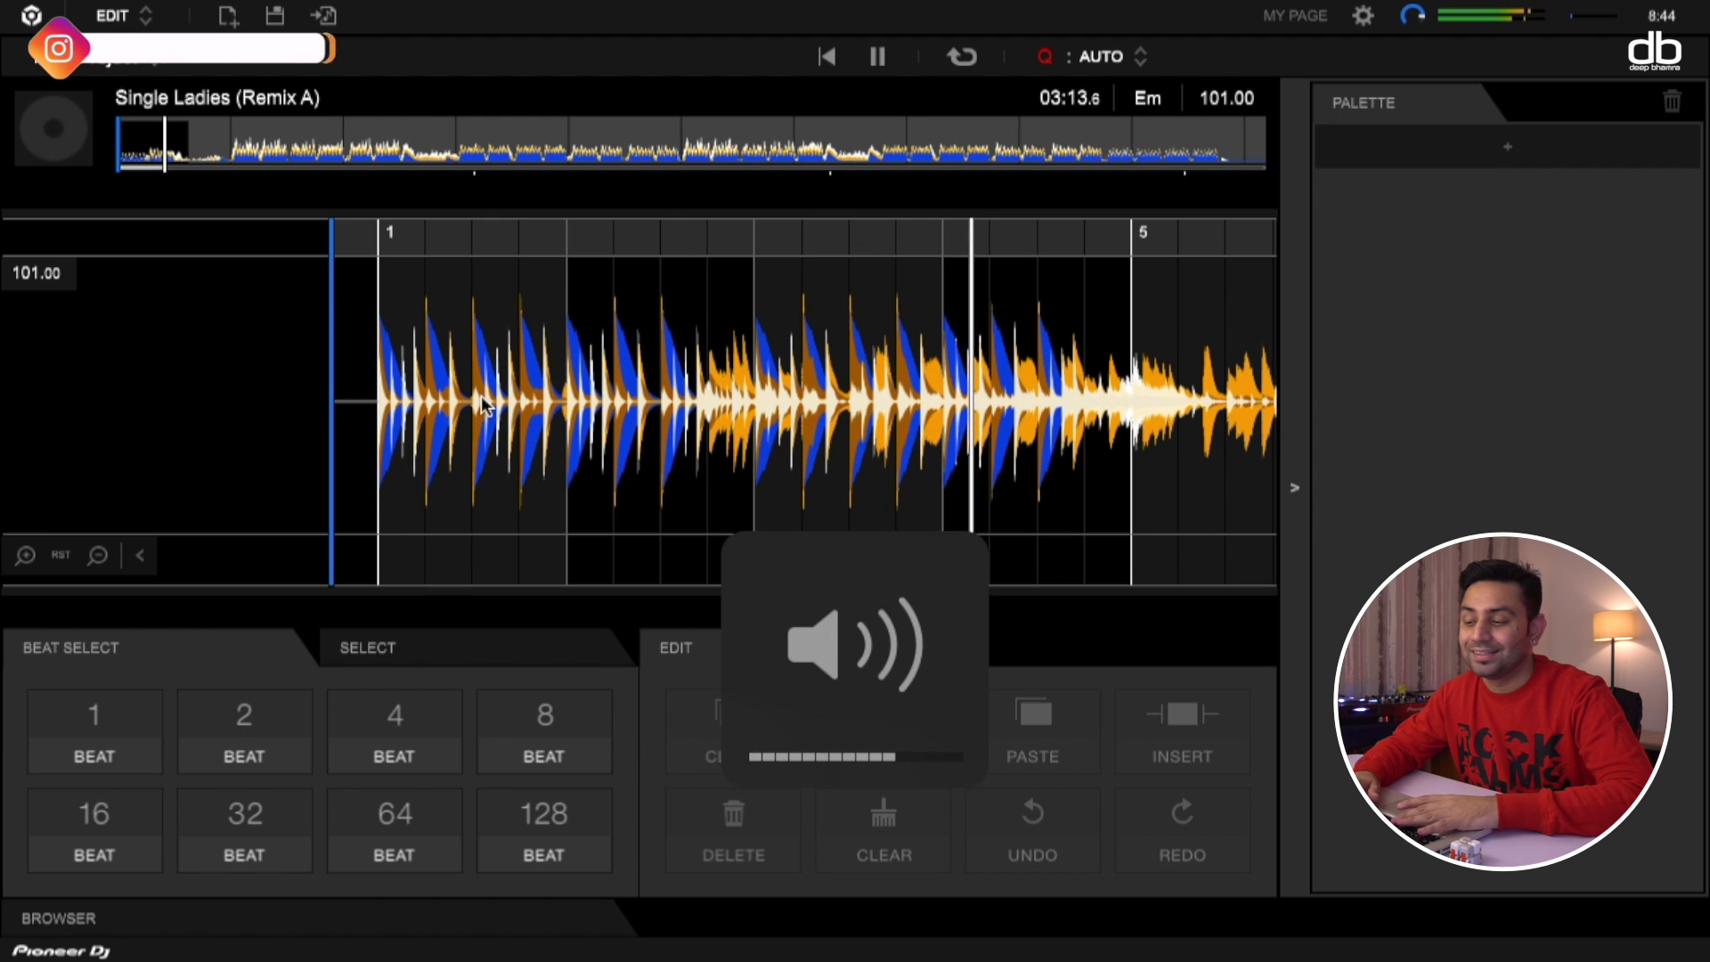
key("space")
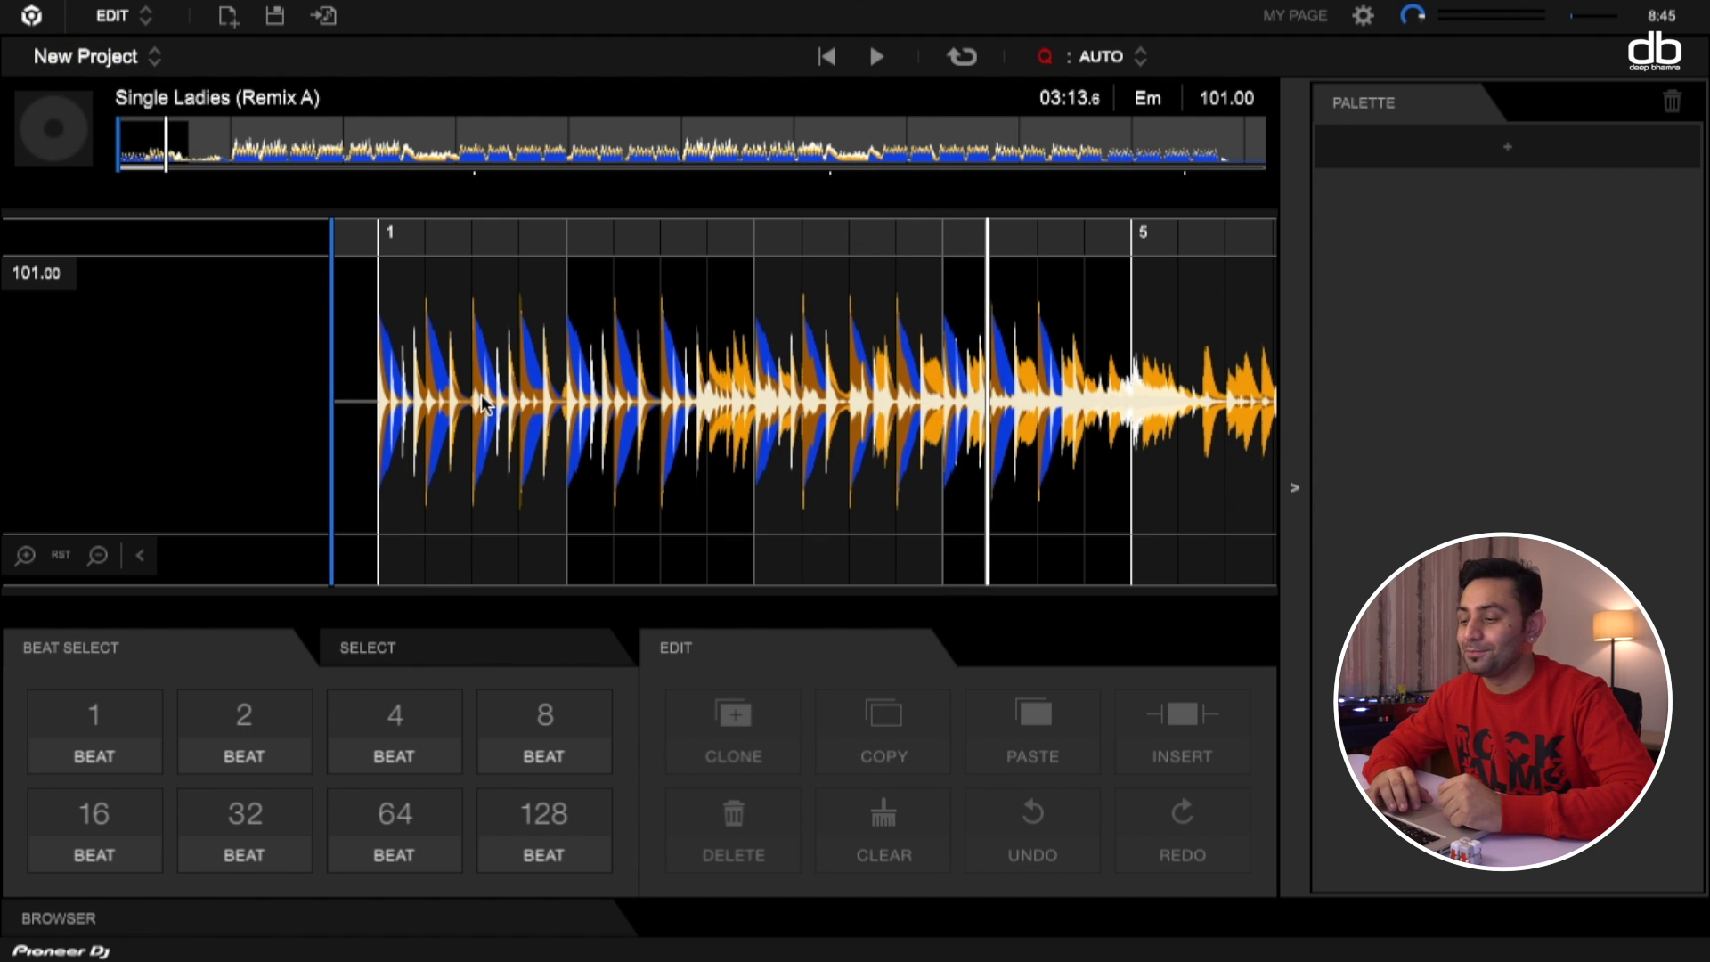
Step: Set the cue at bar 1 and play from there to the last beat of bar 3, watching the waveform up close
left_click(379, 332)
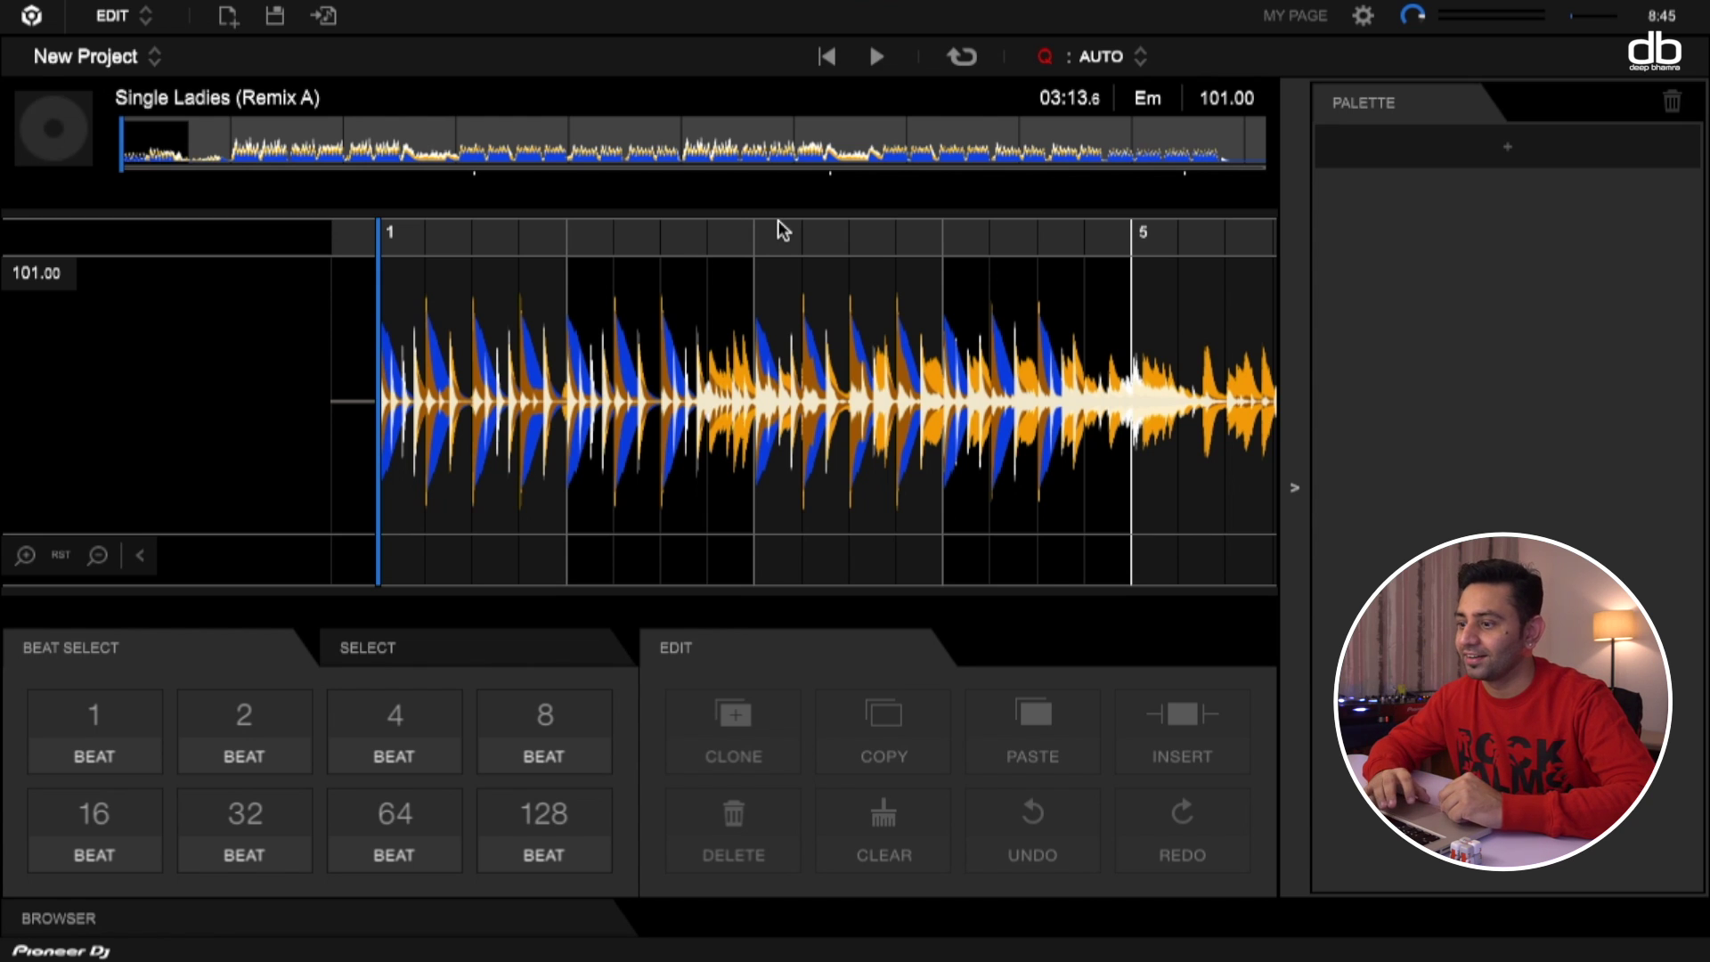
scroll(748, 245, "up", 1)
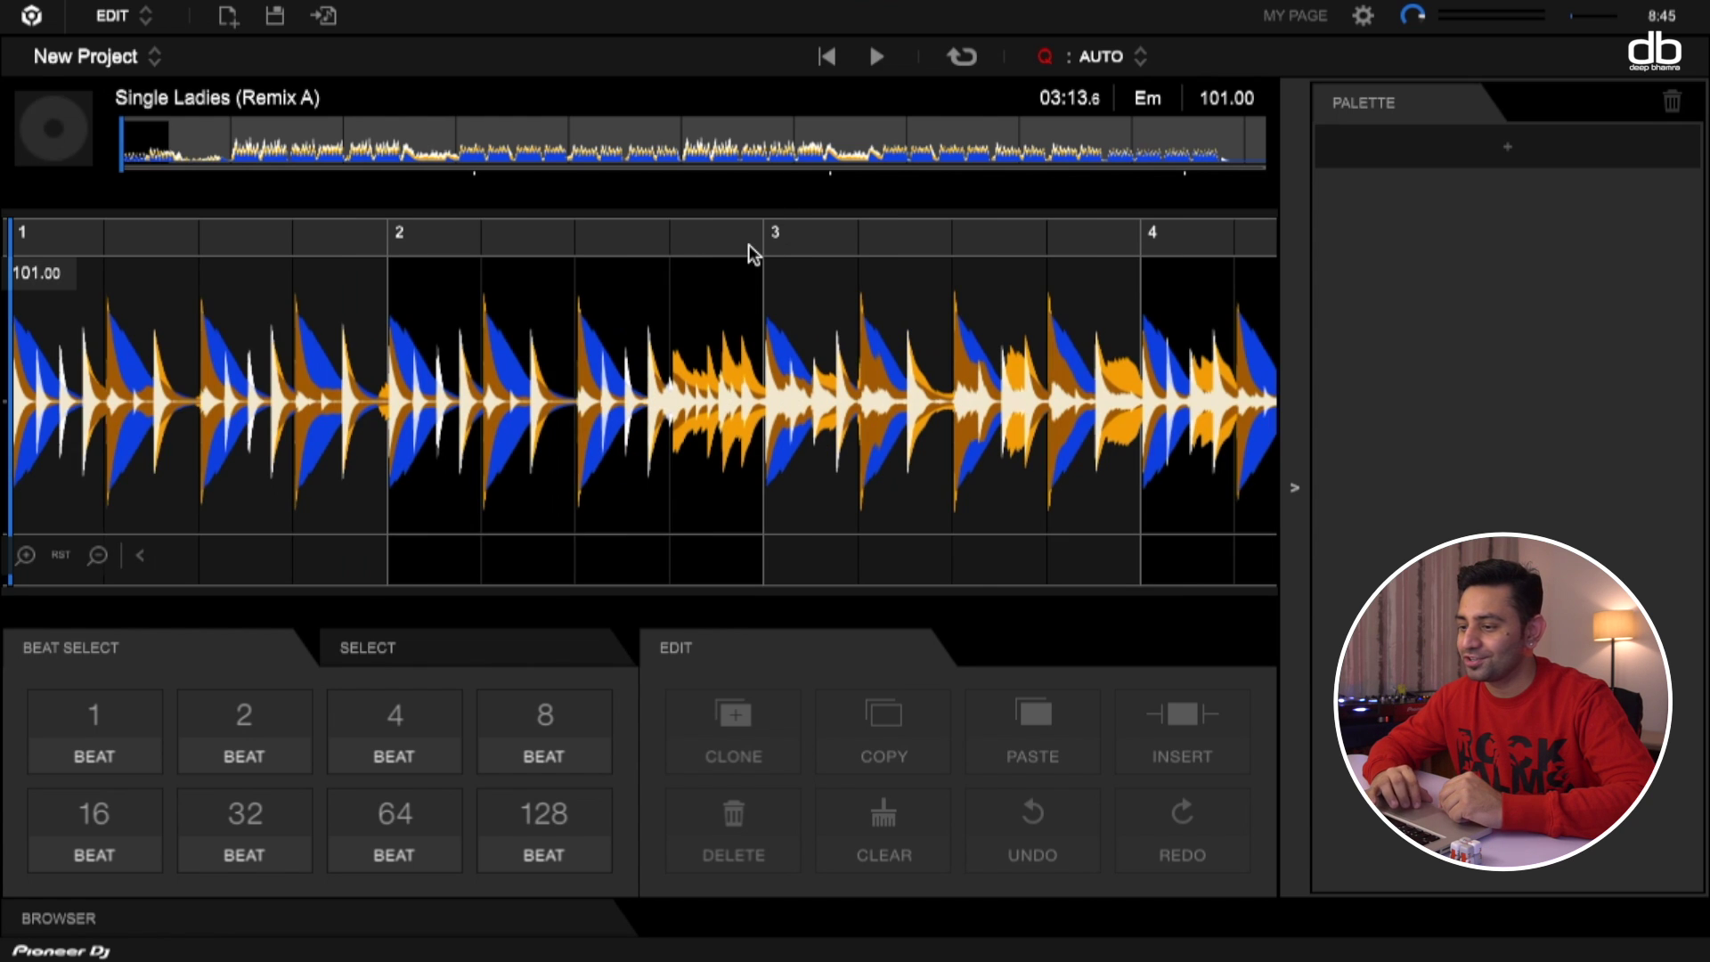
scroll(748, 244, "up", 1)
key("space")
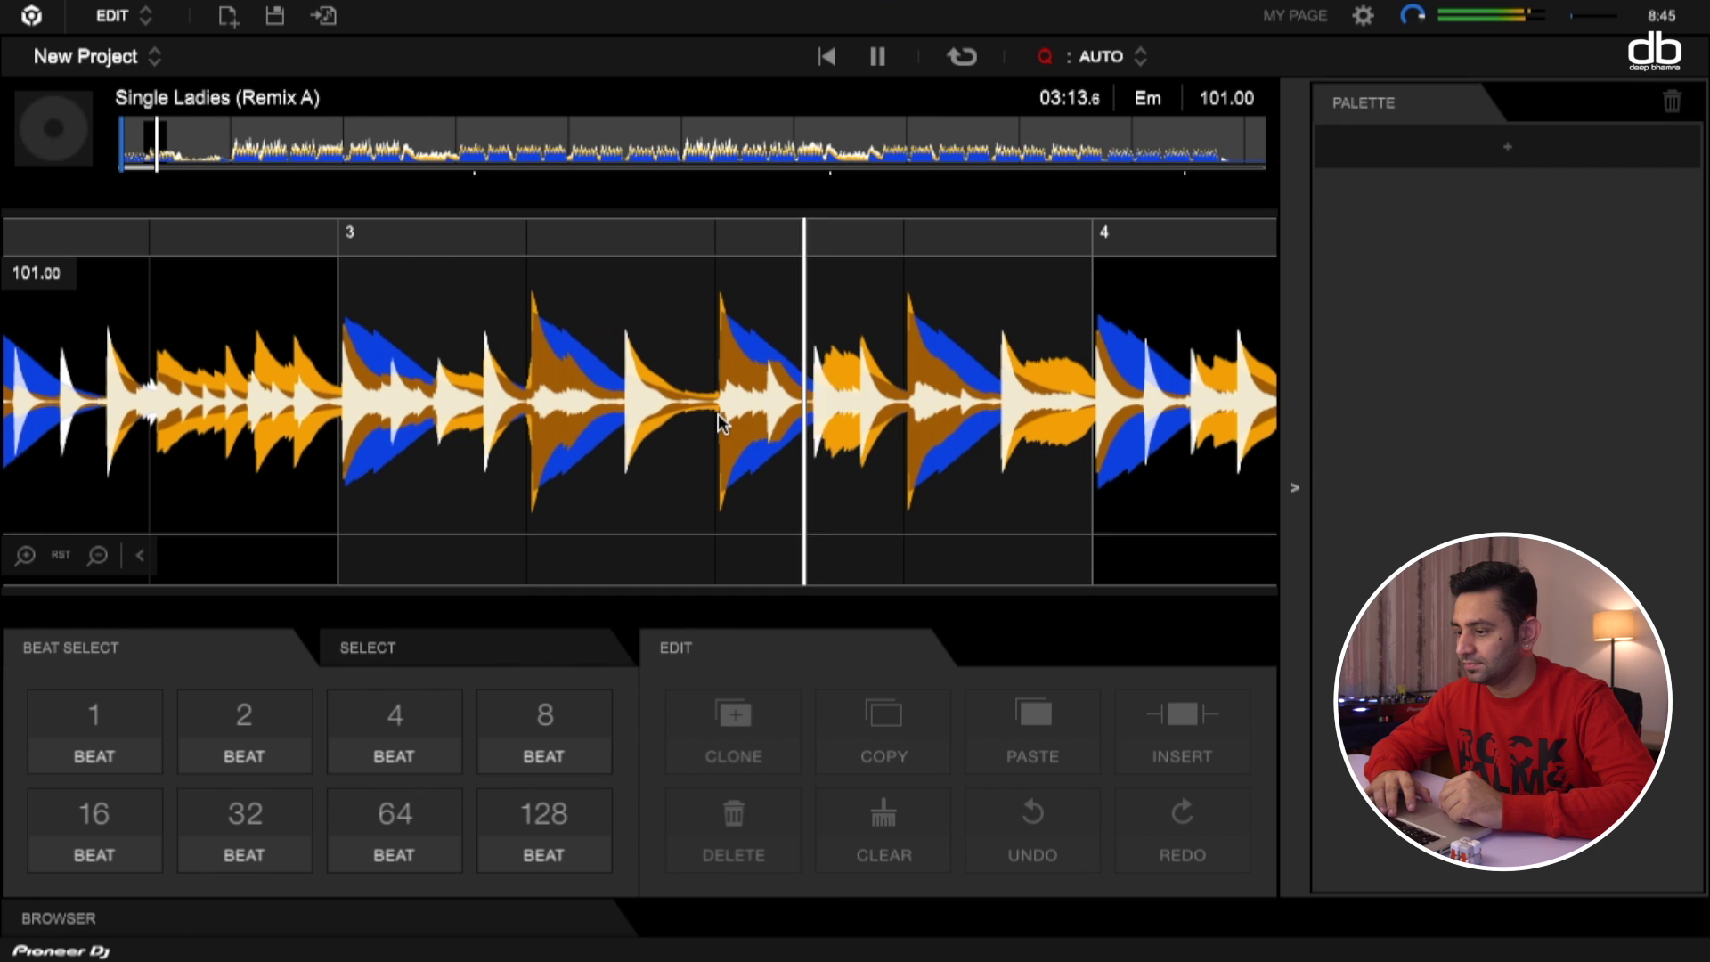
key("space")
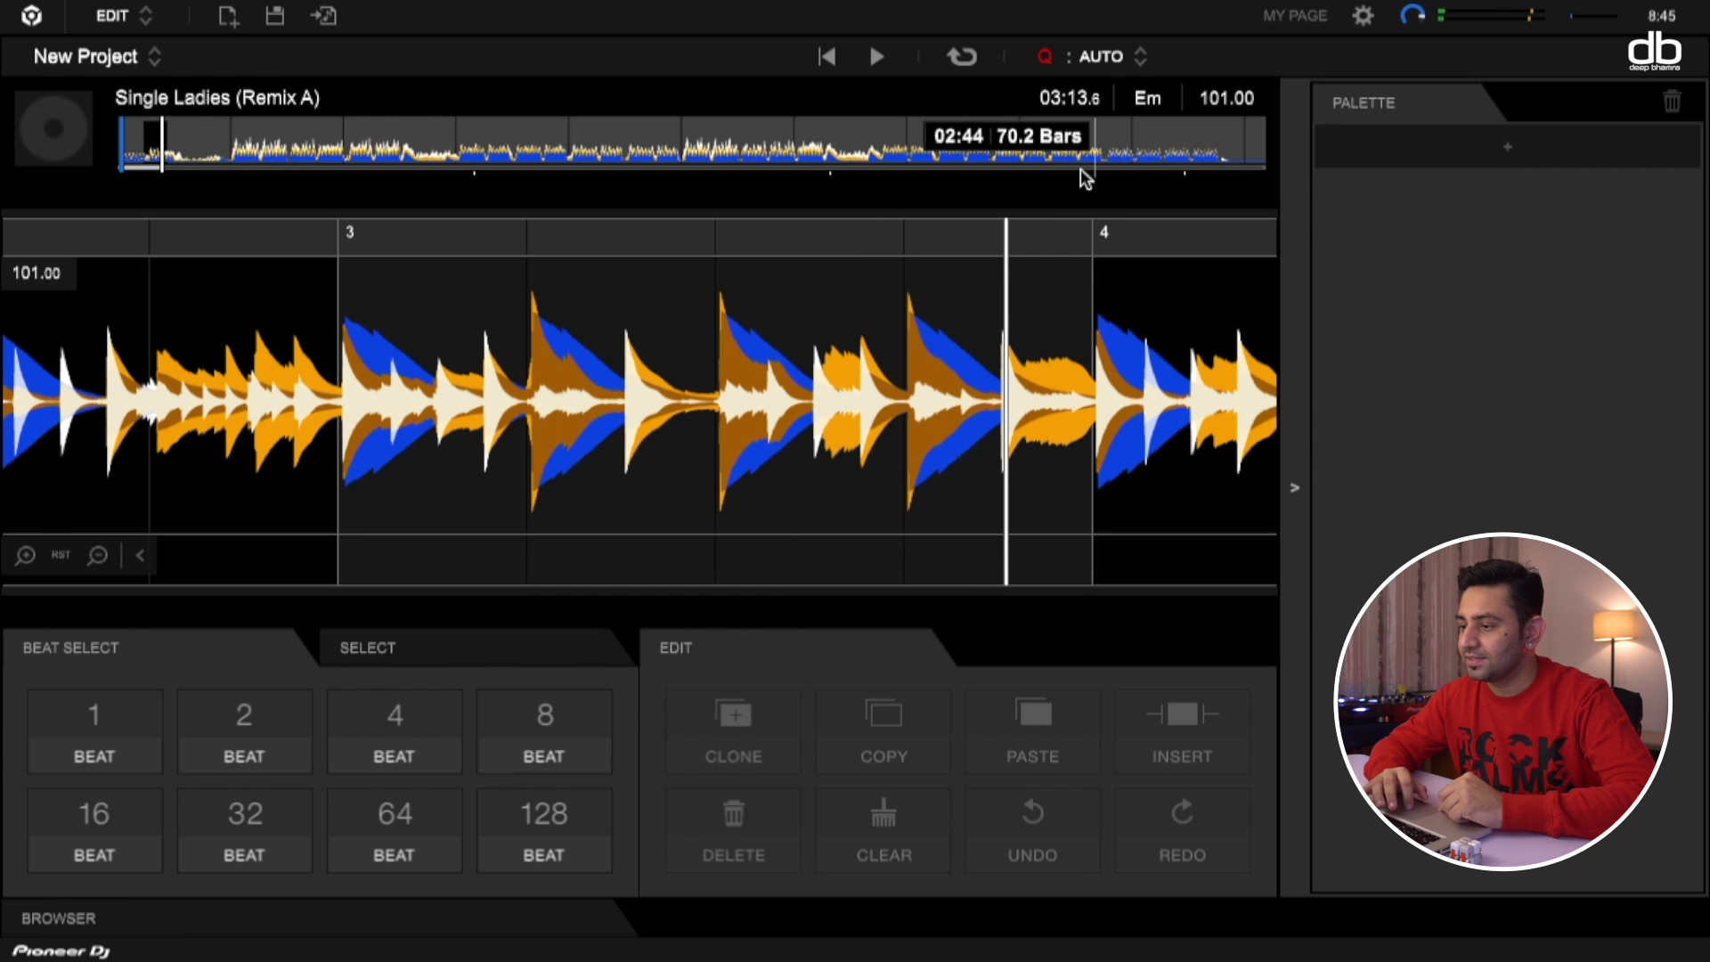
Step: Select the last beat of bar 3 and clear its audio
left_click(905, 317)
left_click_drag(910, 374, 1054, 373)
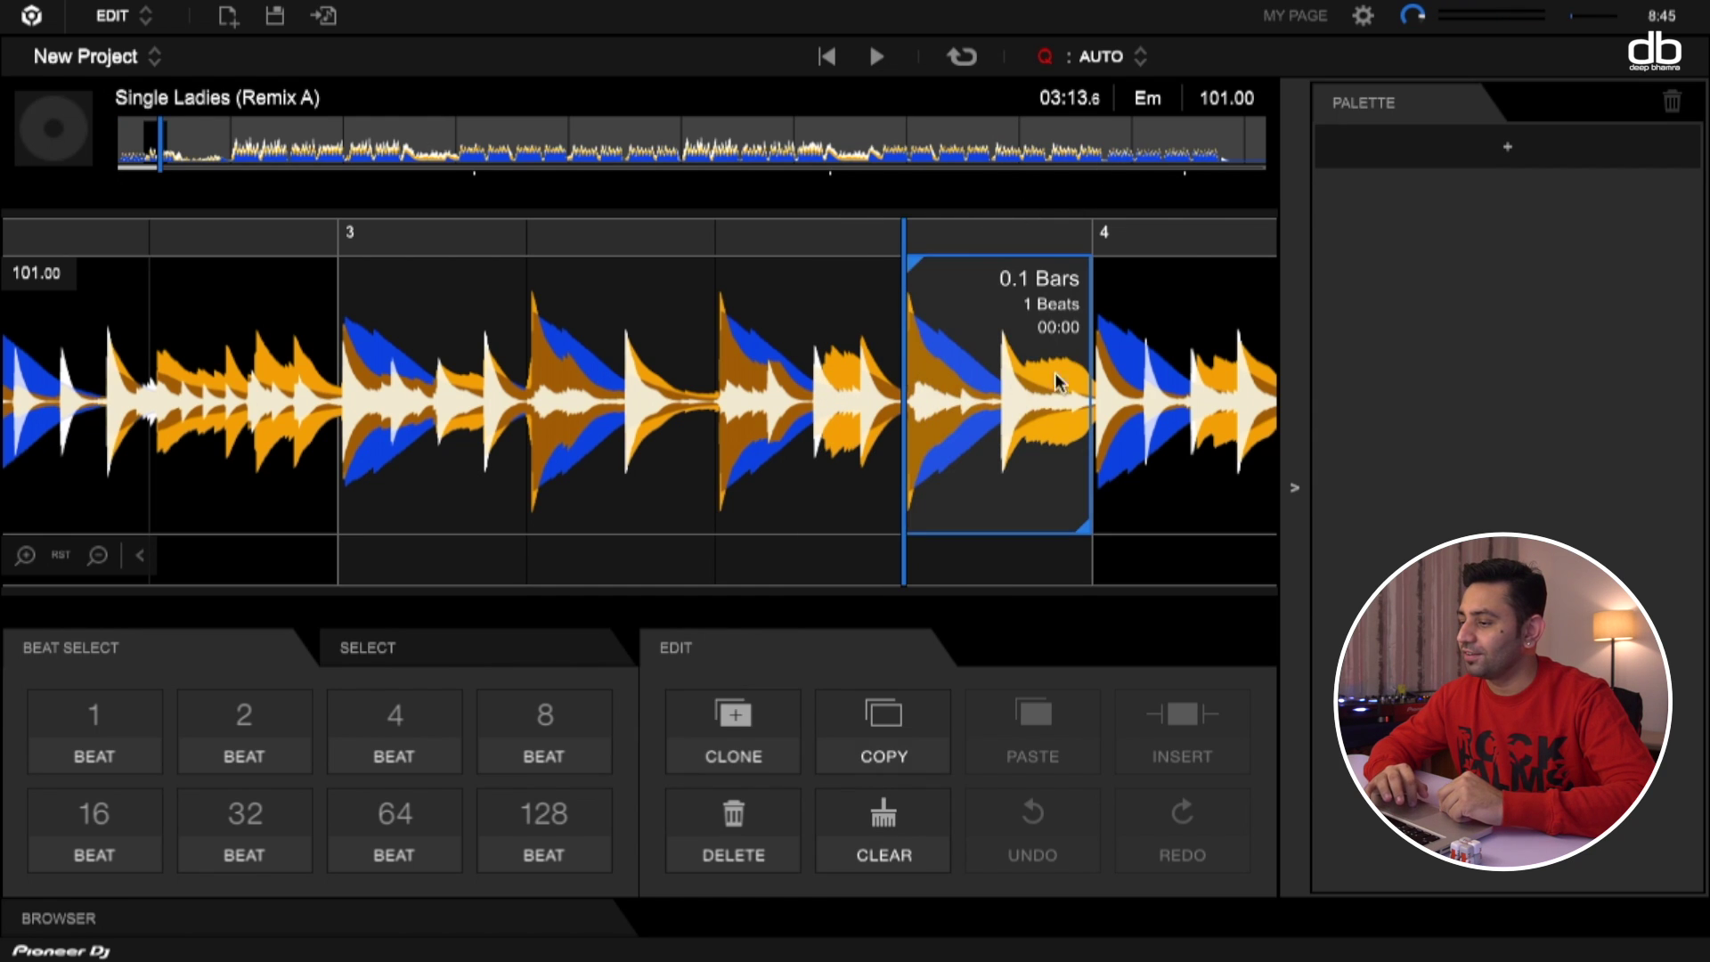
left_click(864, 815)
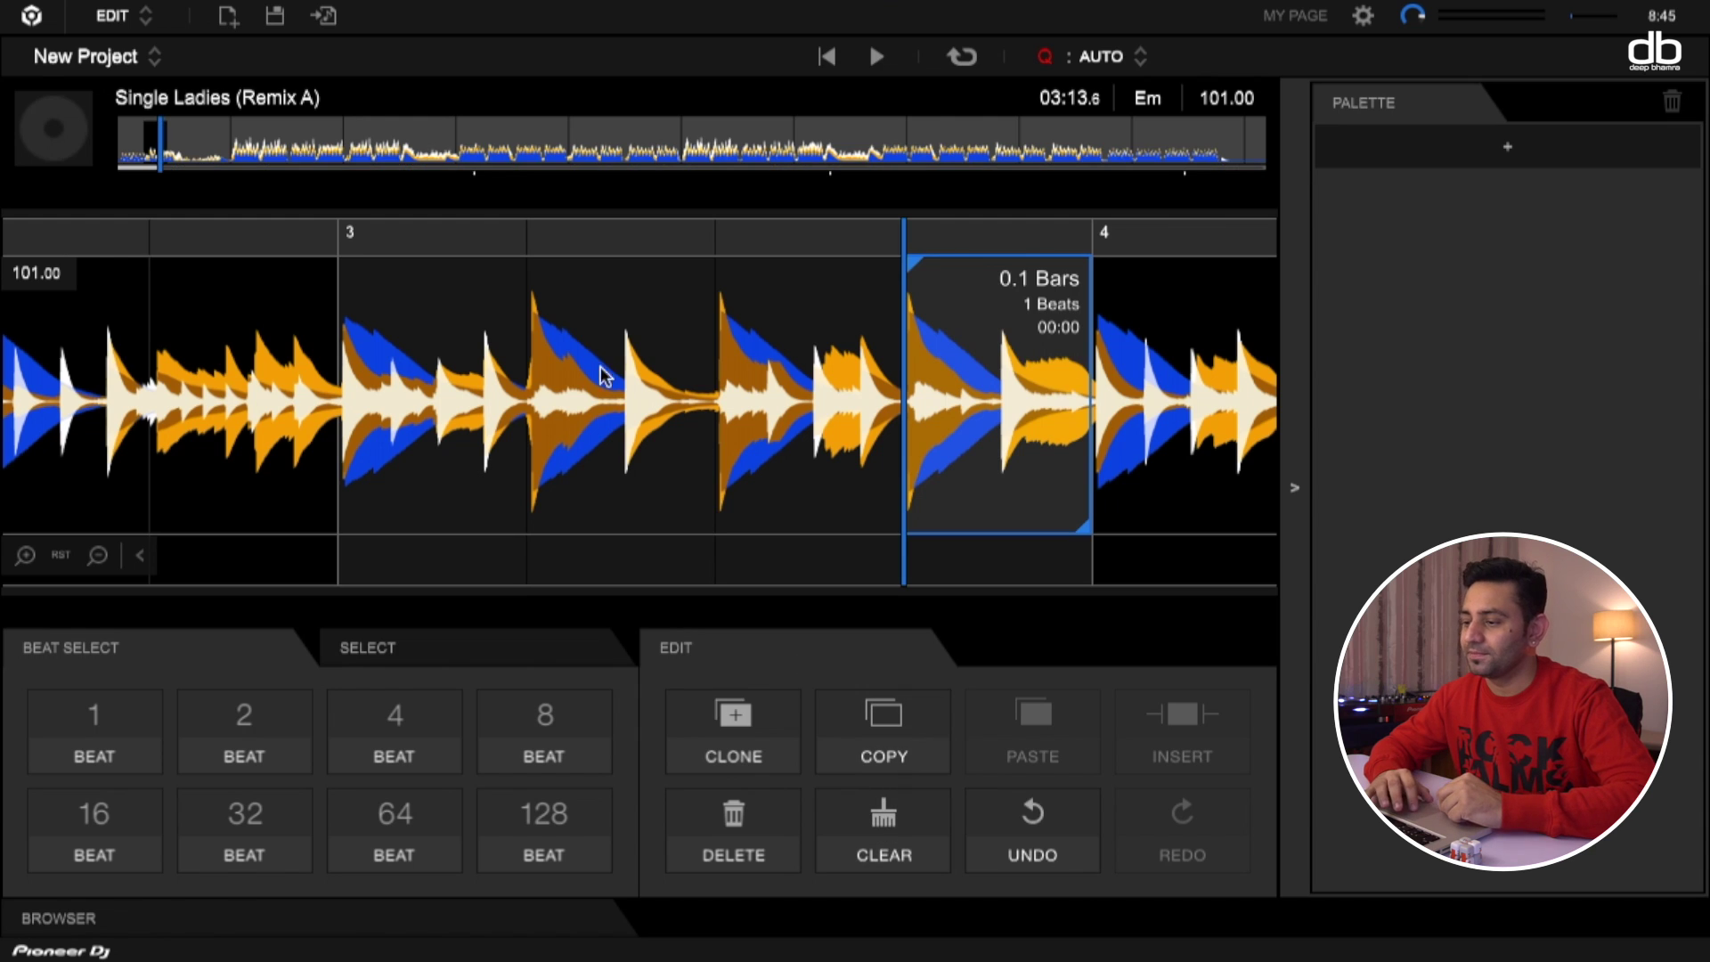
Step: Play from the last beat of bar 2 through the cleared last beat of bar 3 and stop playback
left_click(150, 245)
key("space")
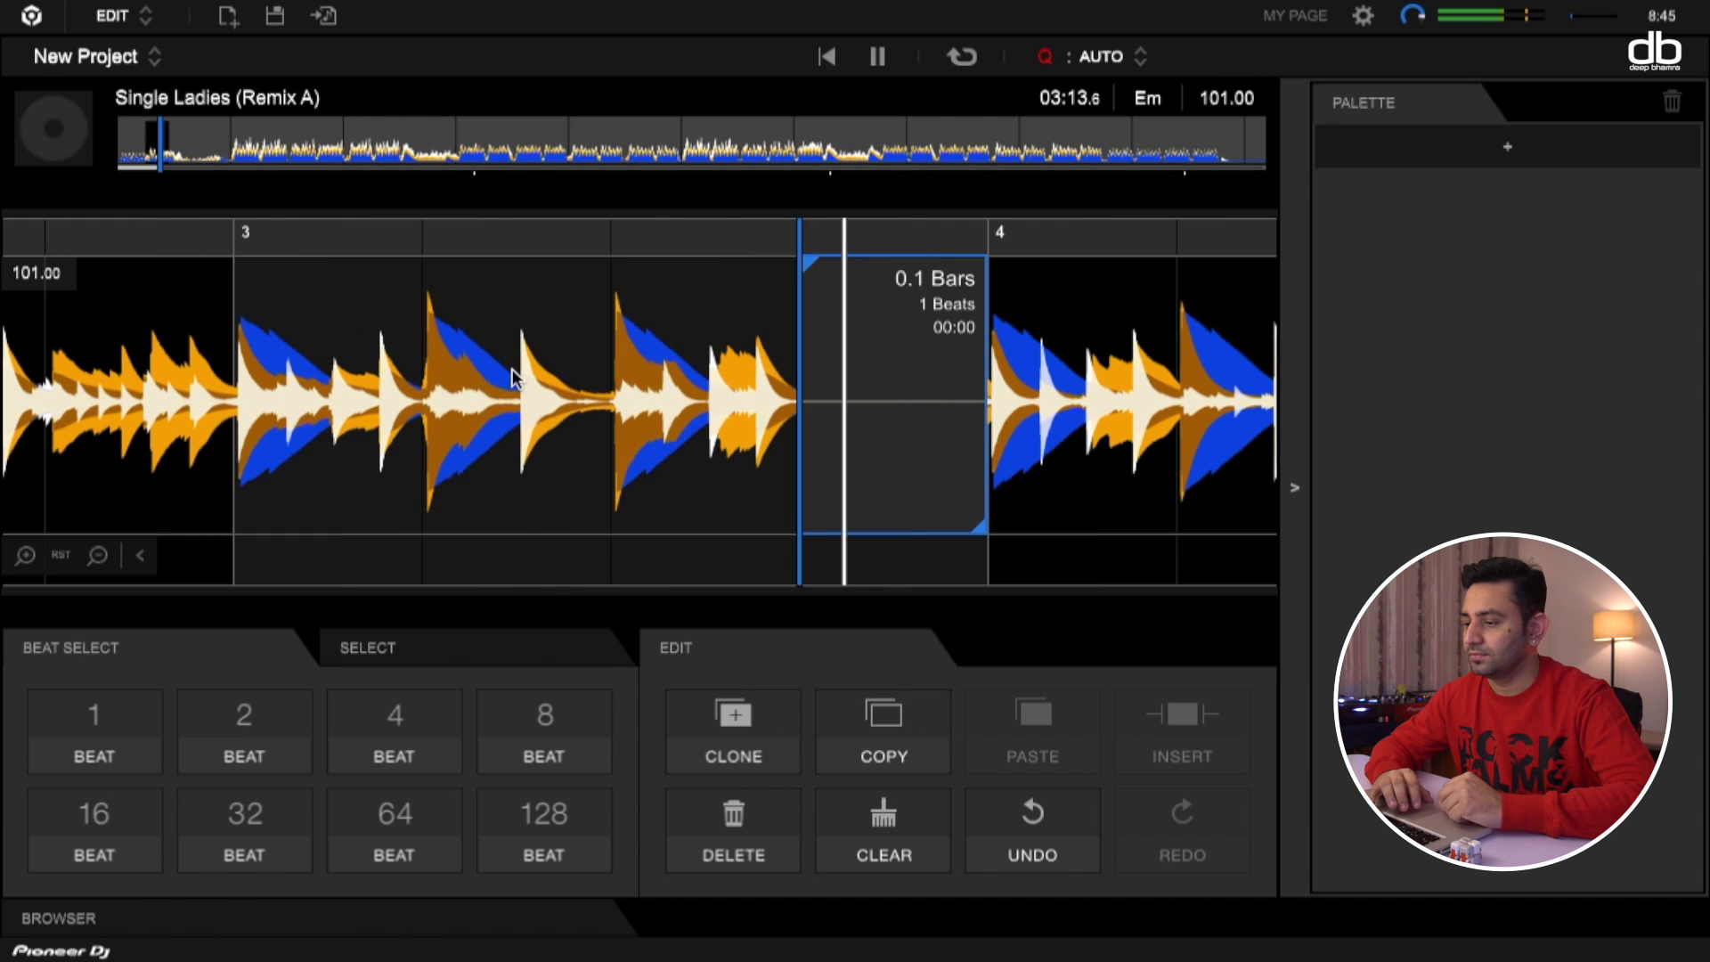
key("space")
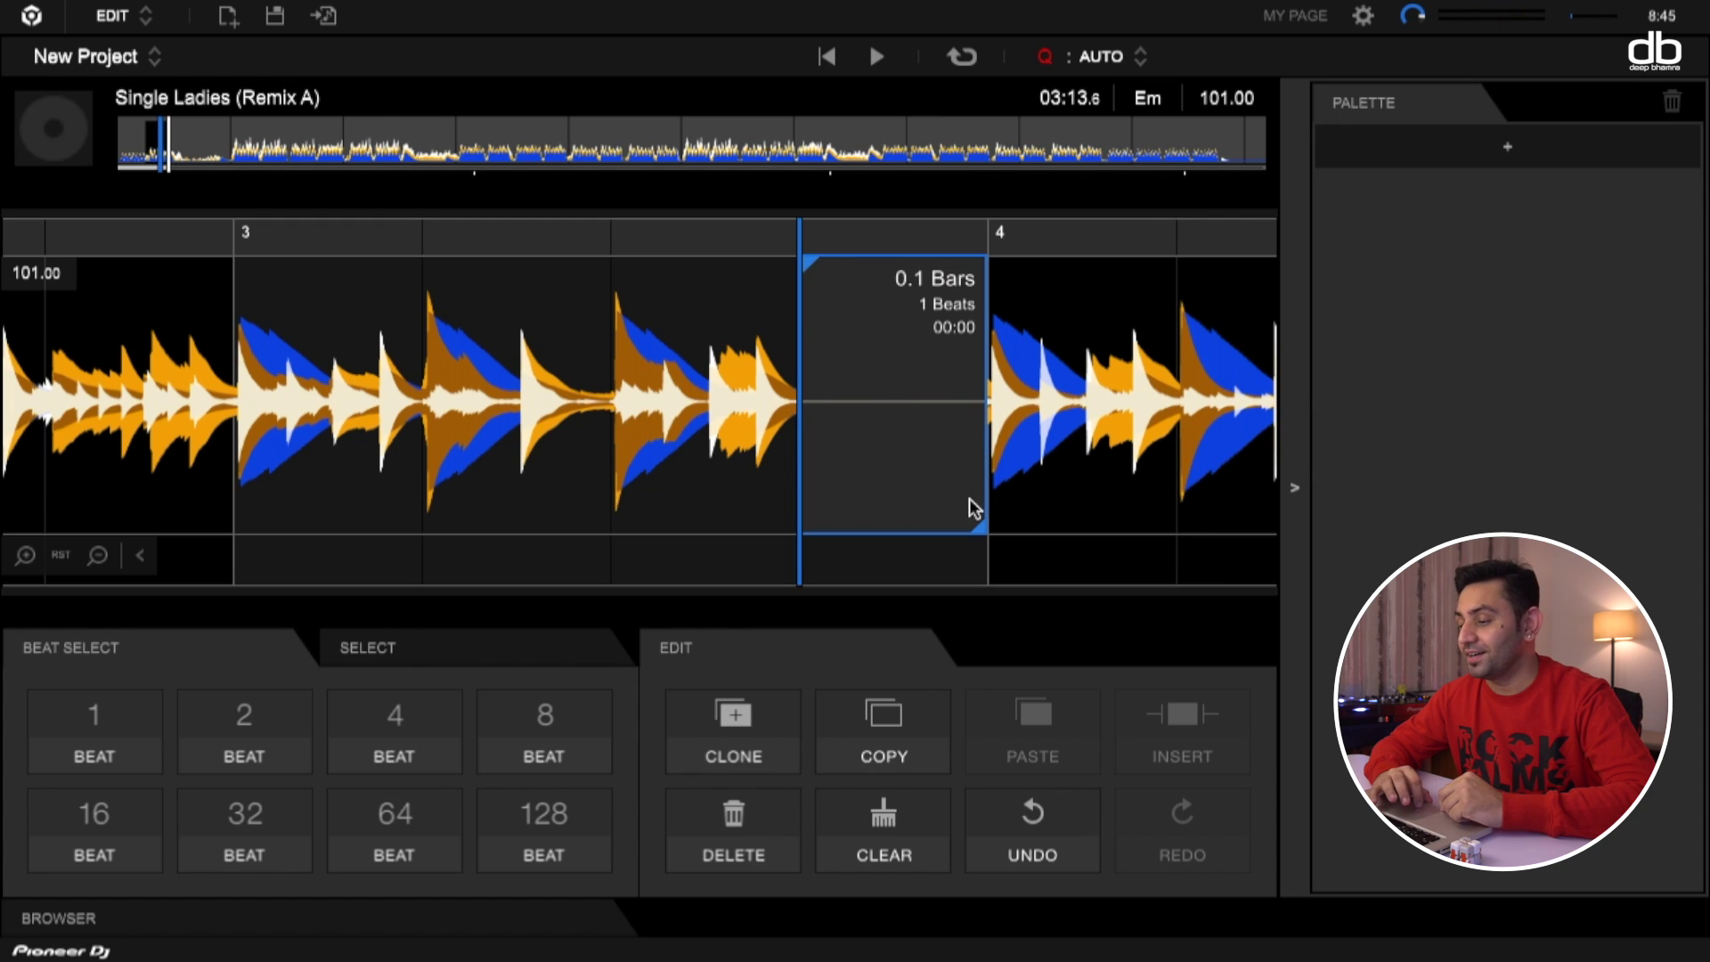
Step: Undo the clearing of the last beat of bar 3 and deselect that beat
left_click(899, 522)
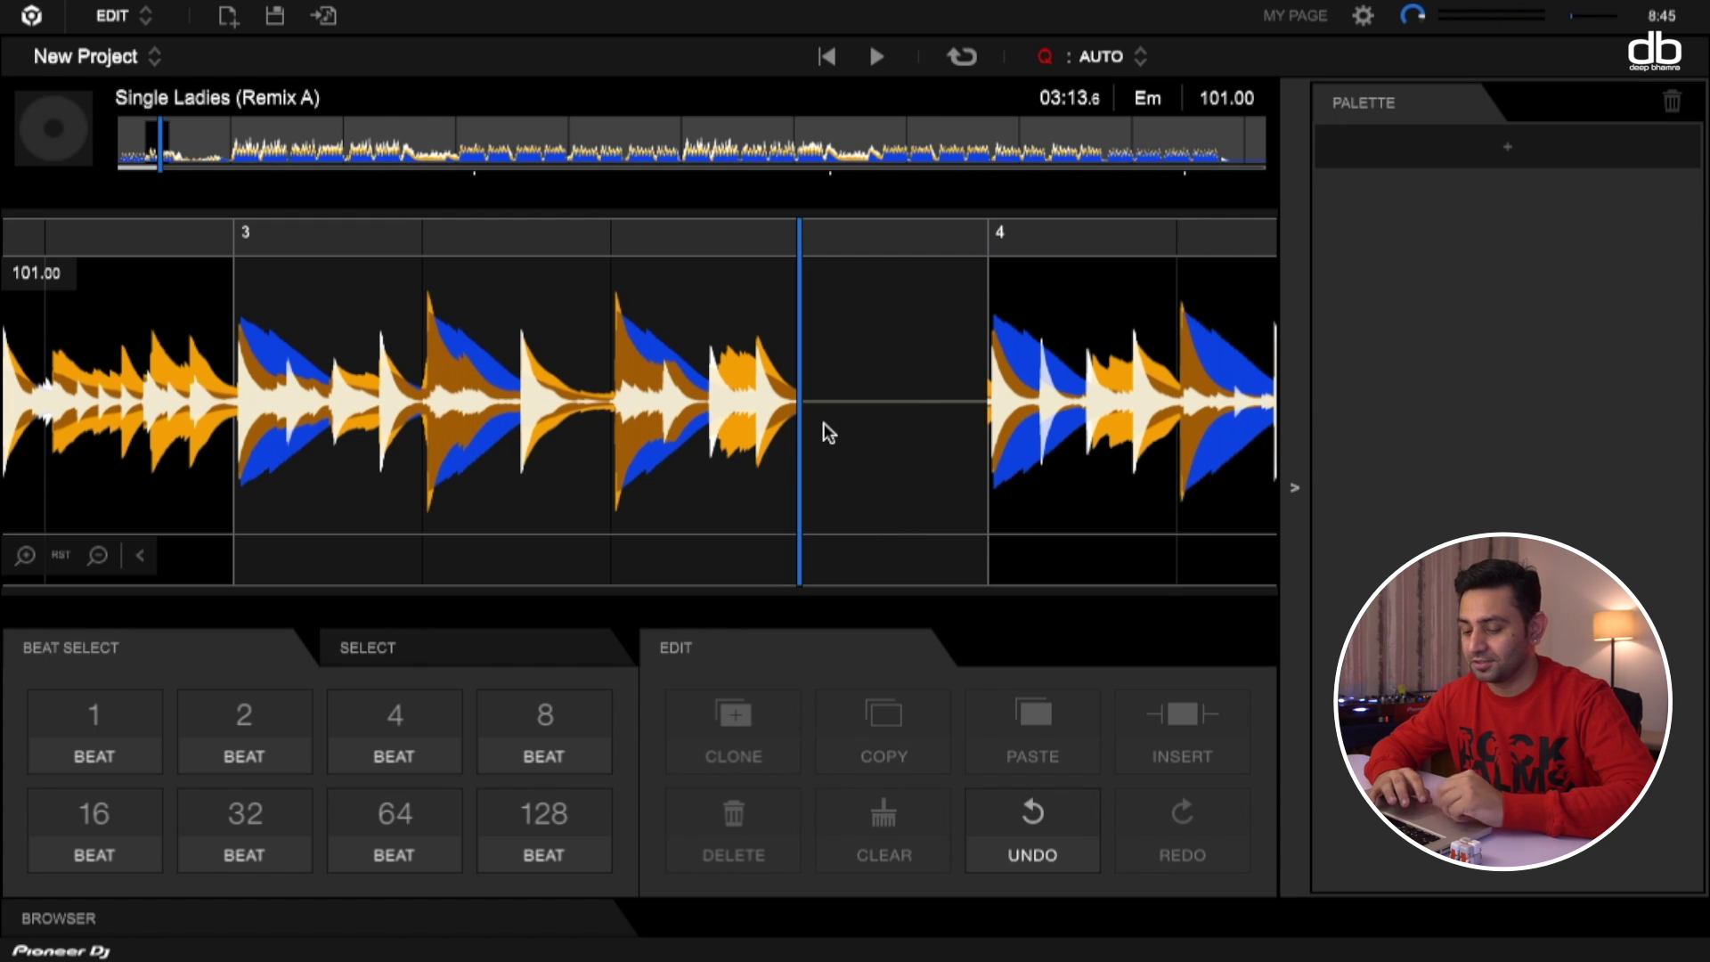
key("ctrl+z")
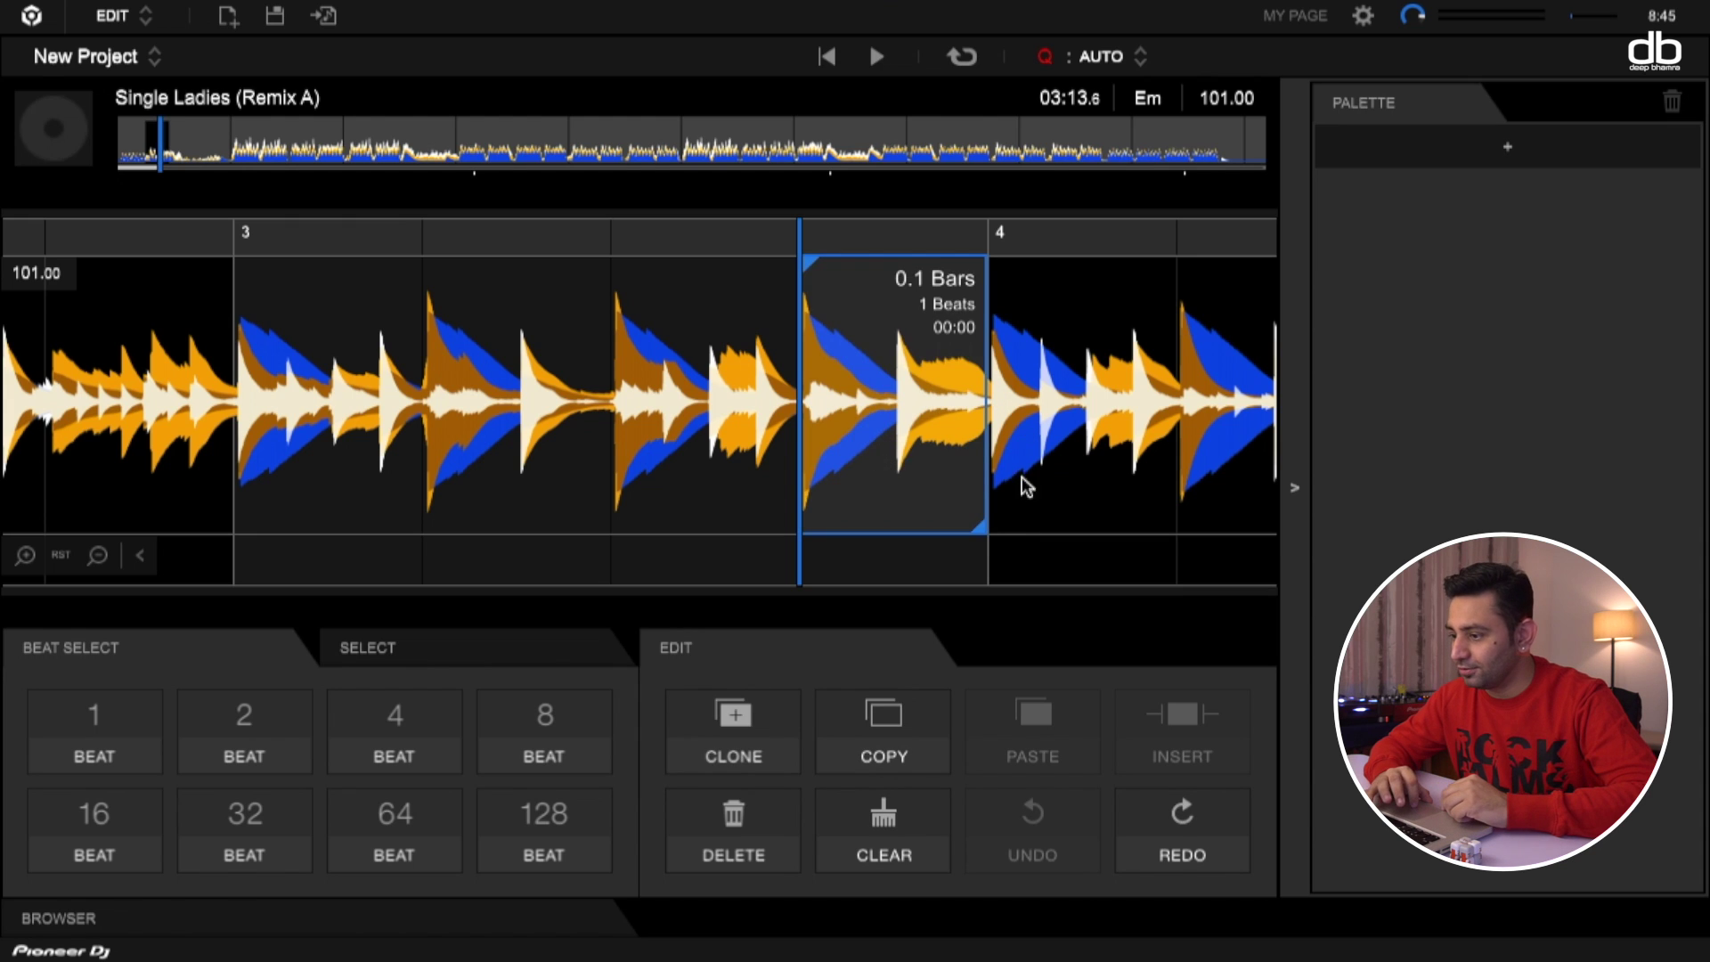
left_click(845, 426)
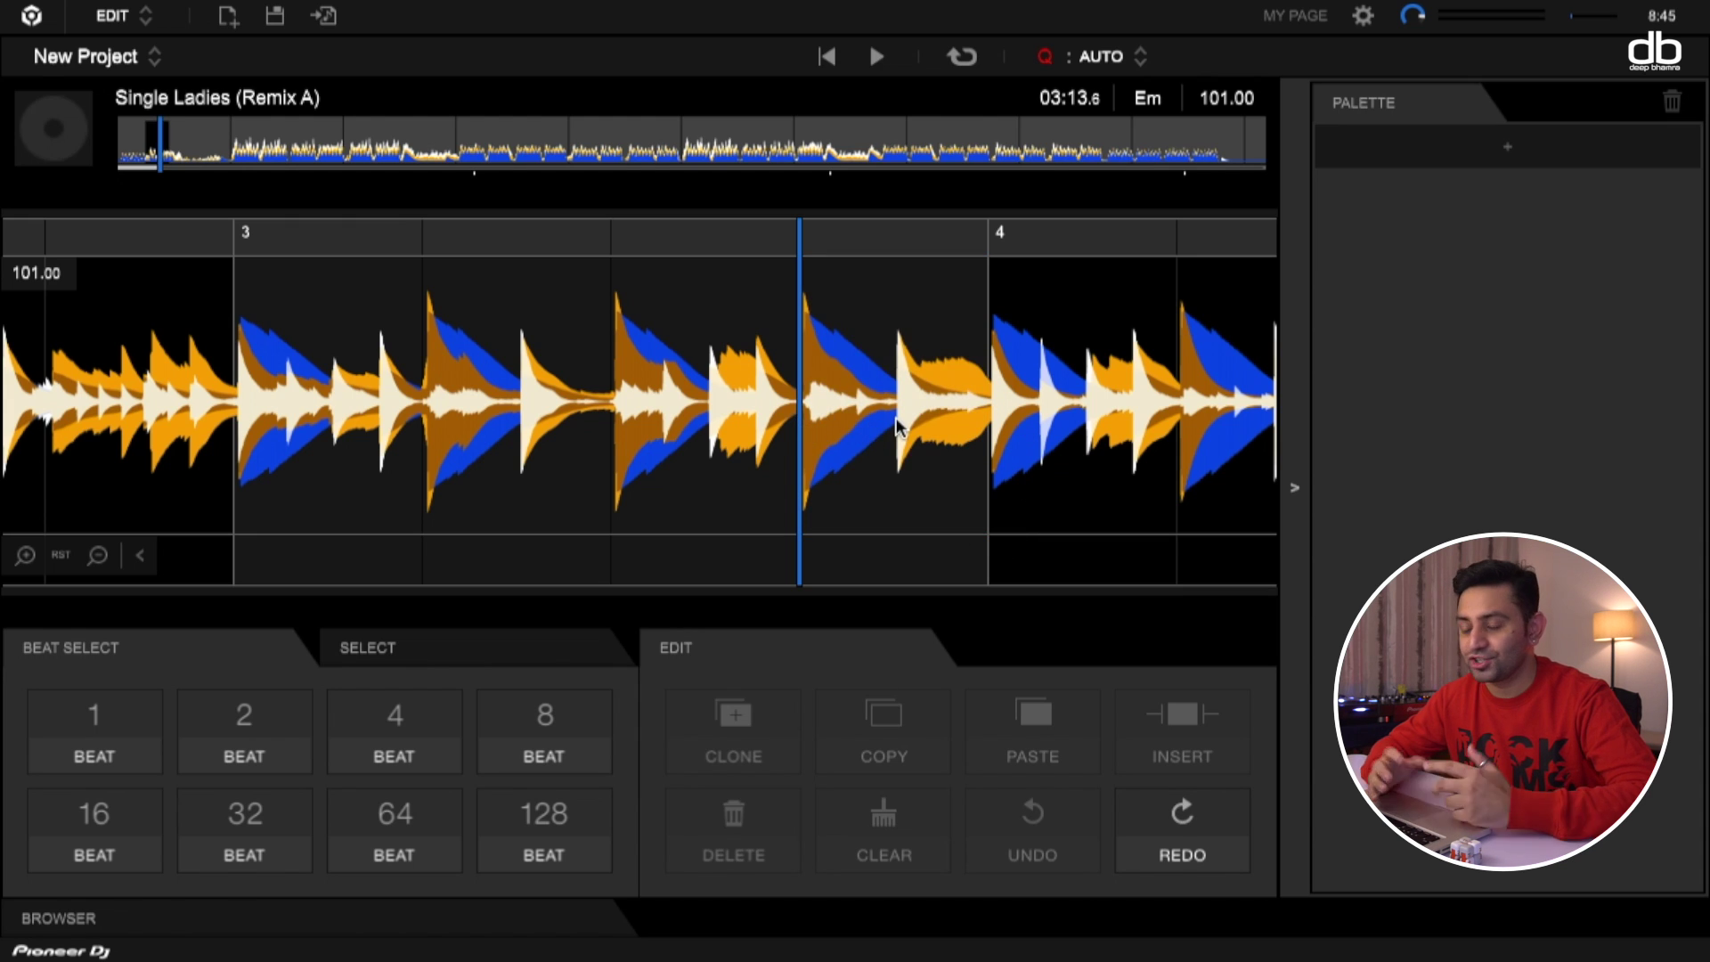
Step: Play the passage from the last beat of bar 2 into bar 4, raise the system volume and stop playback
left_click(68, 237)
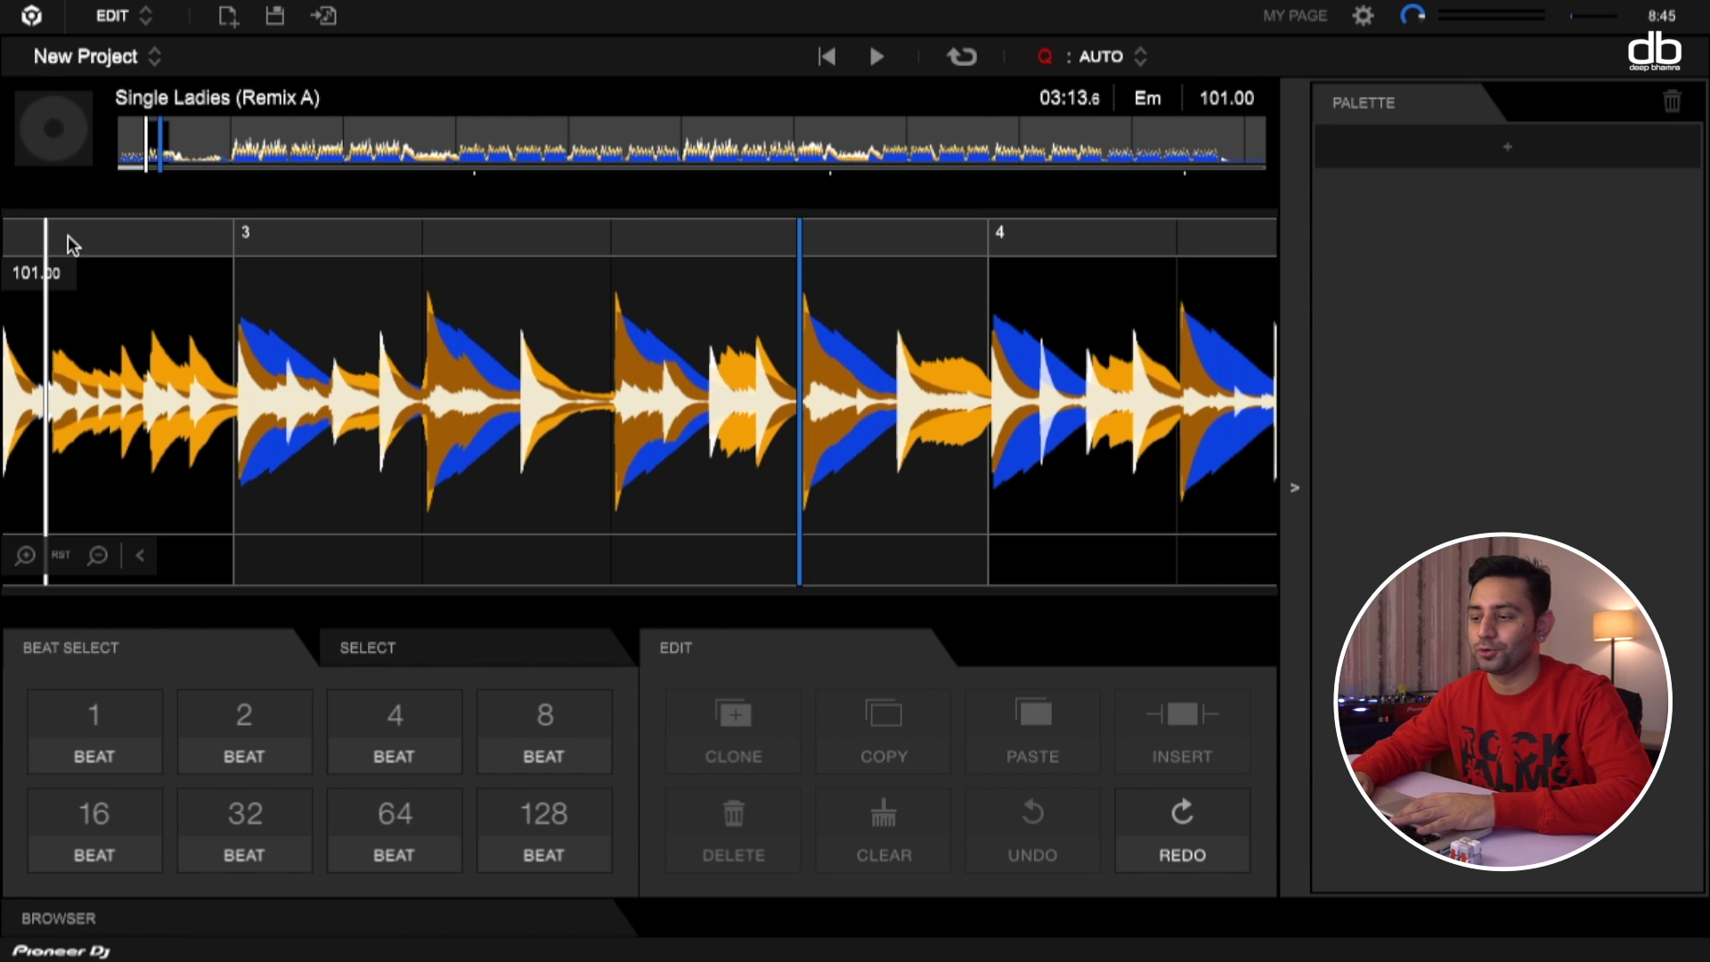
key("space")
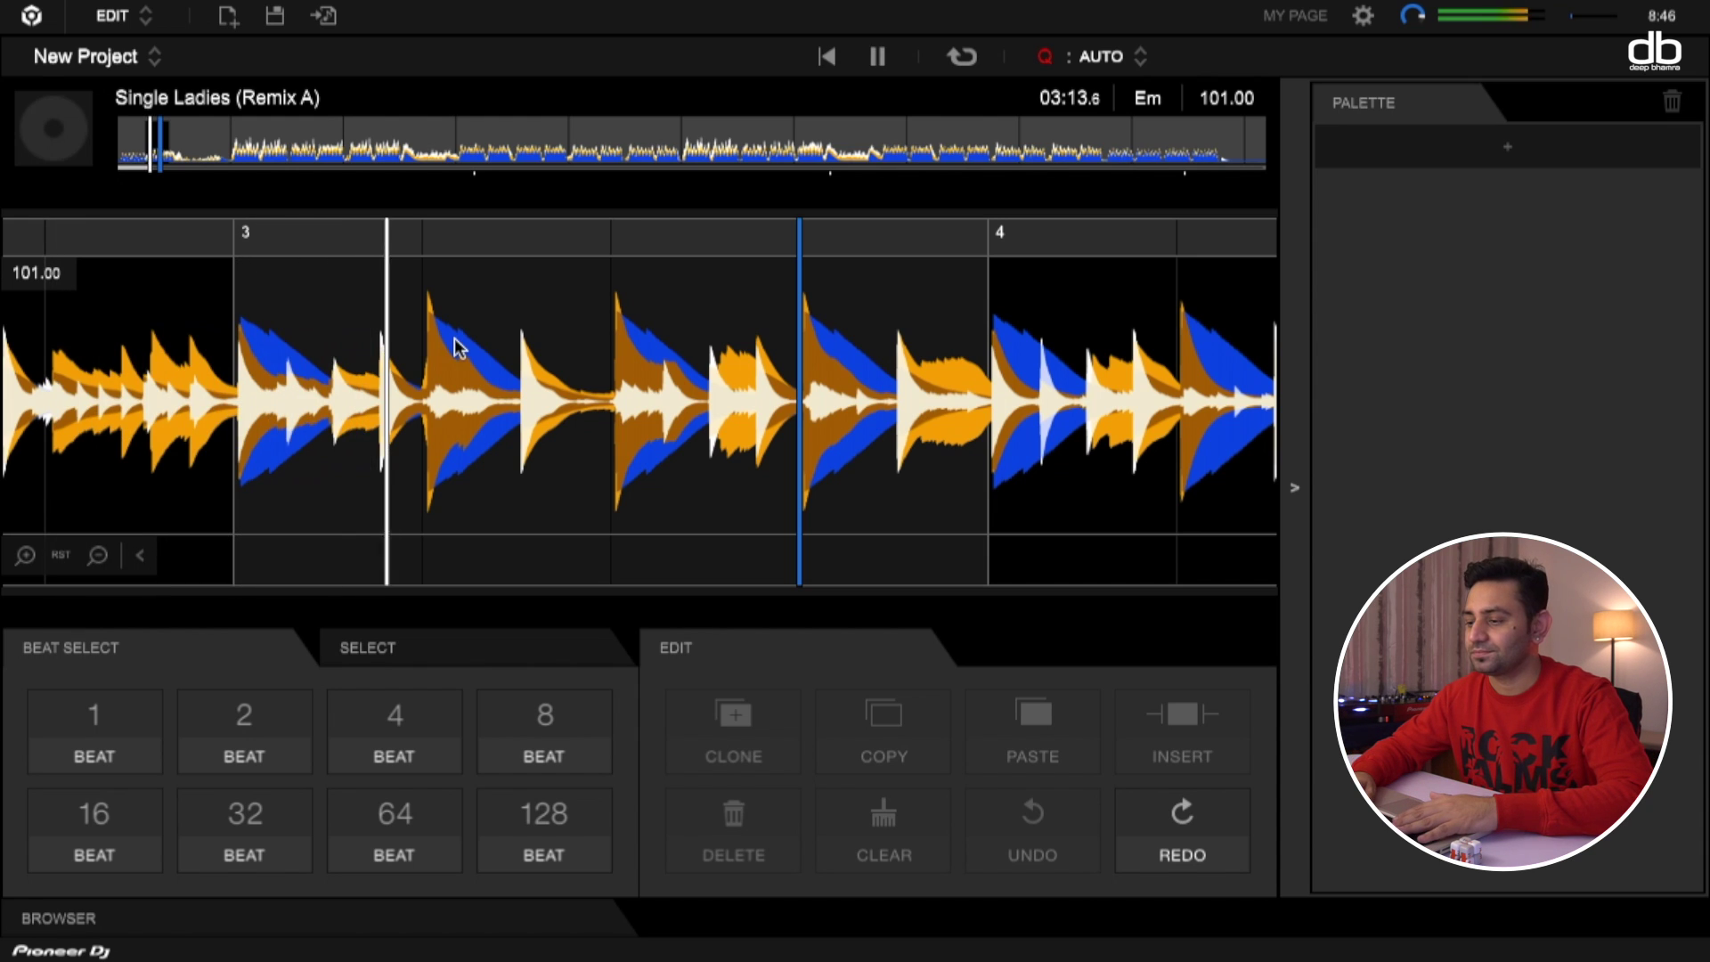
key("XF86AudioMute")
key("XF86AudioRaiseVolume")
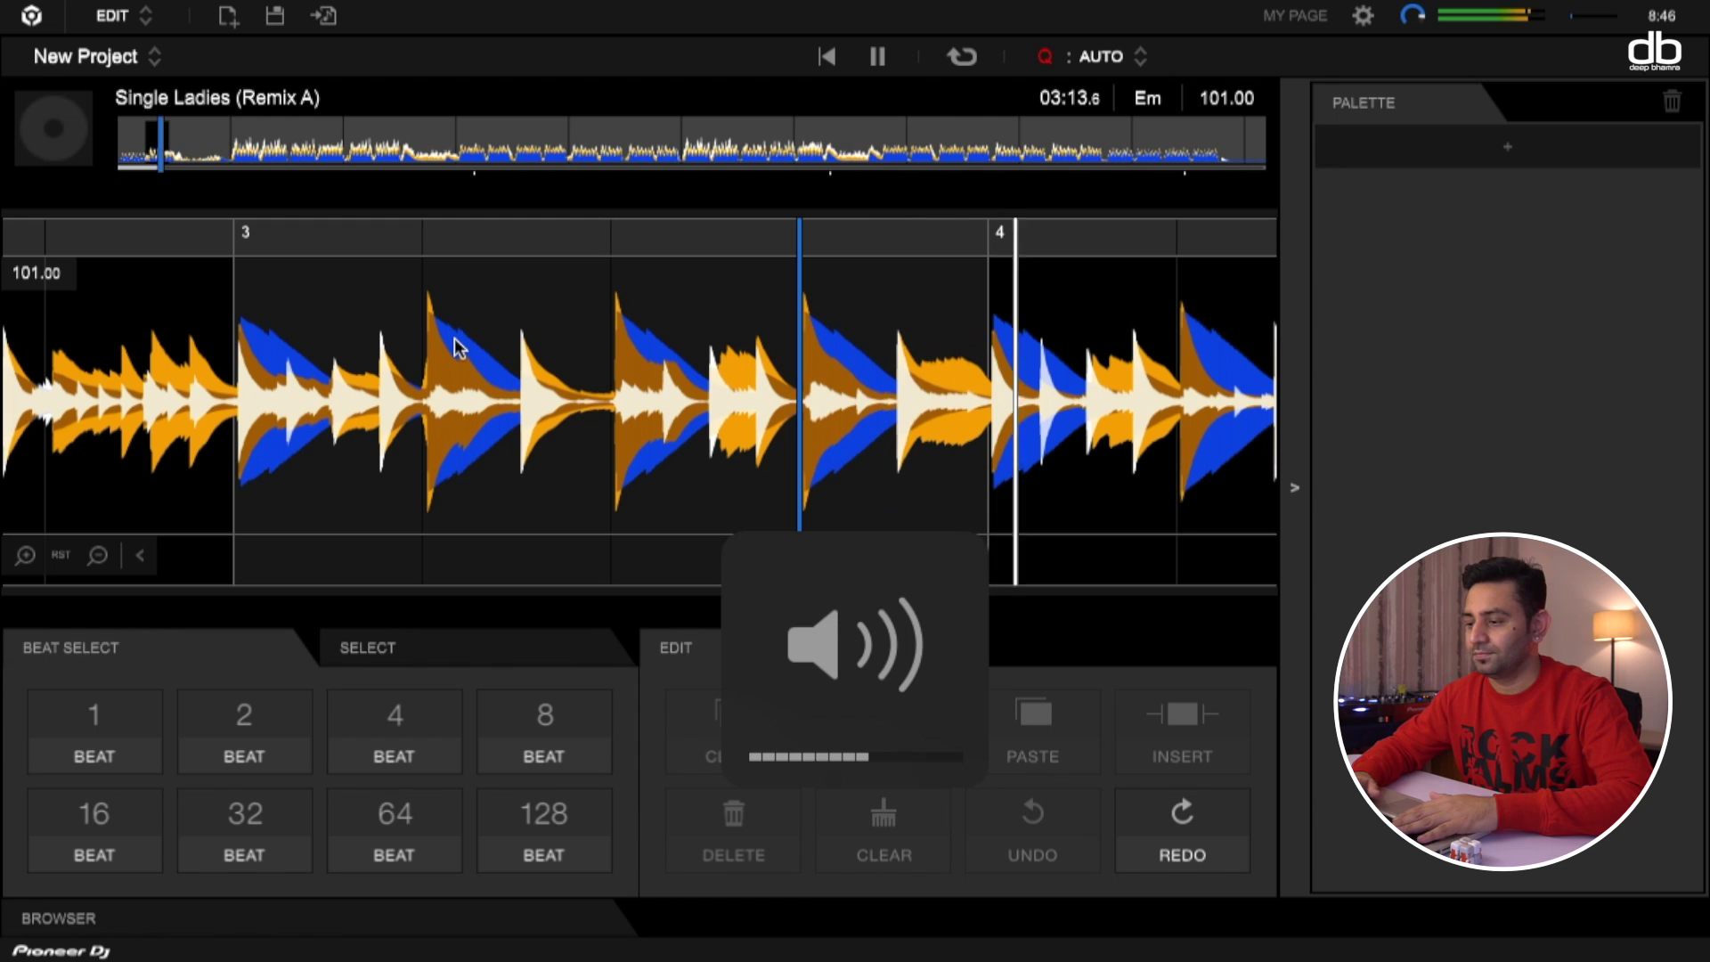
key("space")
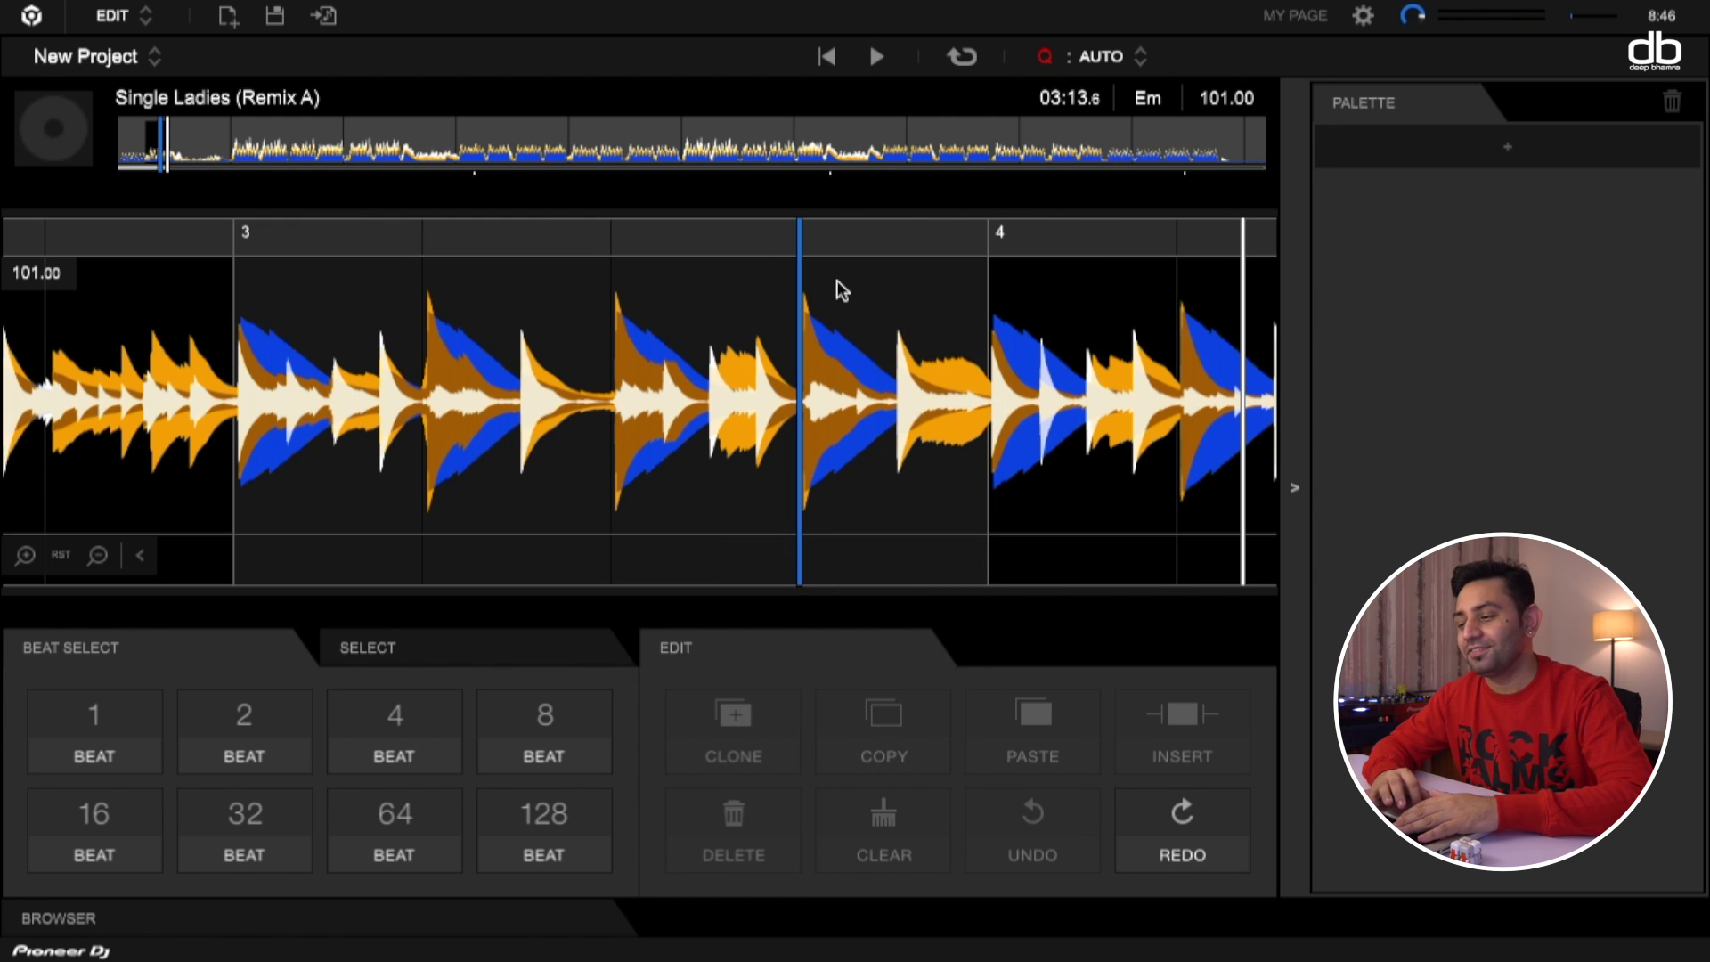
left_click(880, 417)
left_click(905, 410)
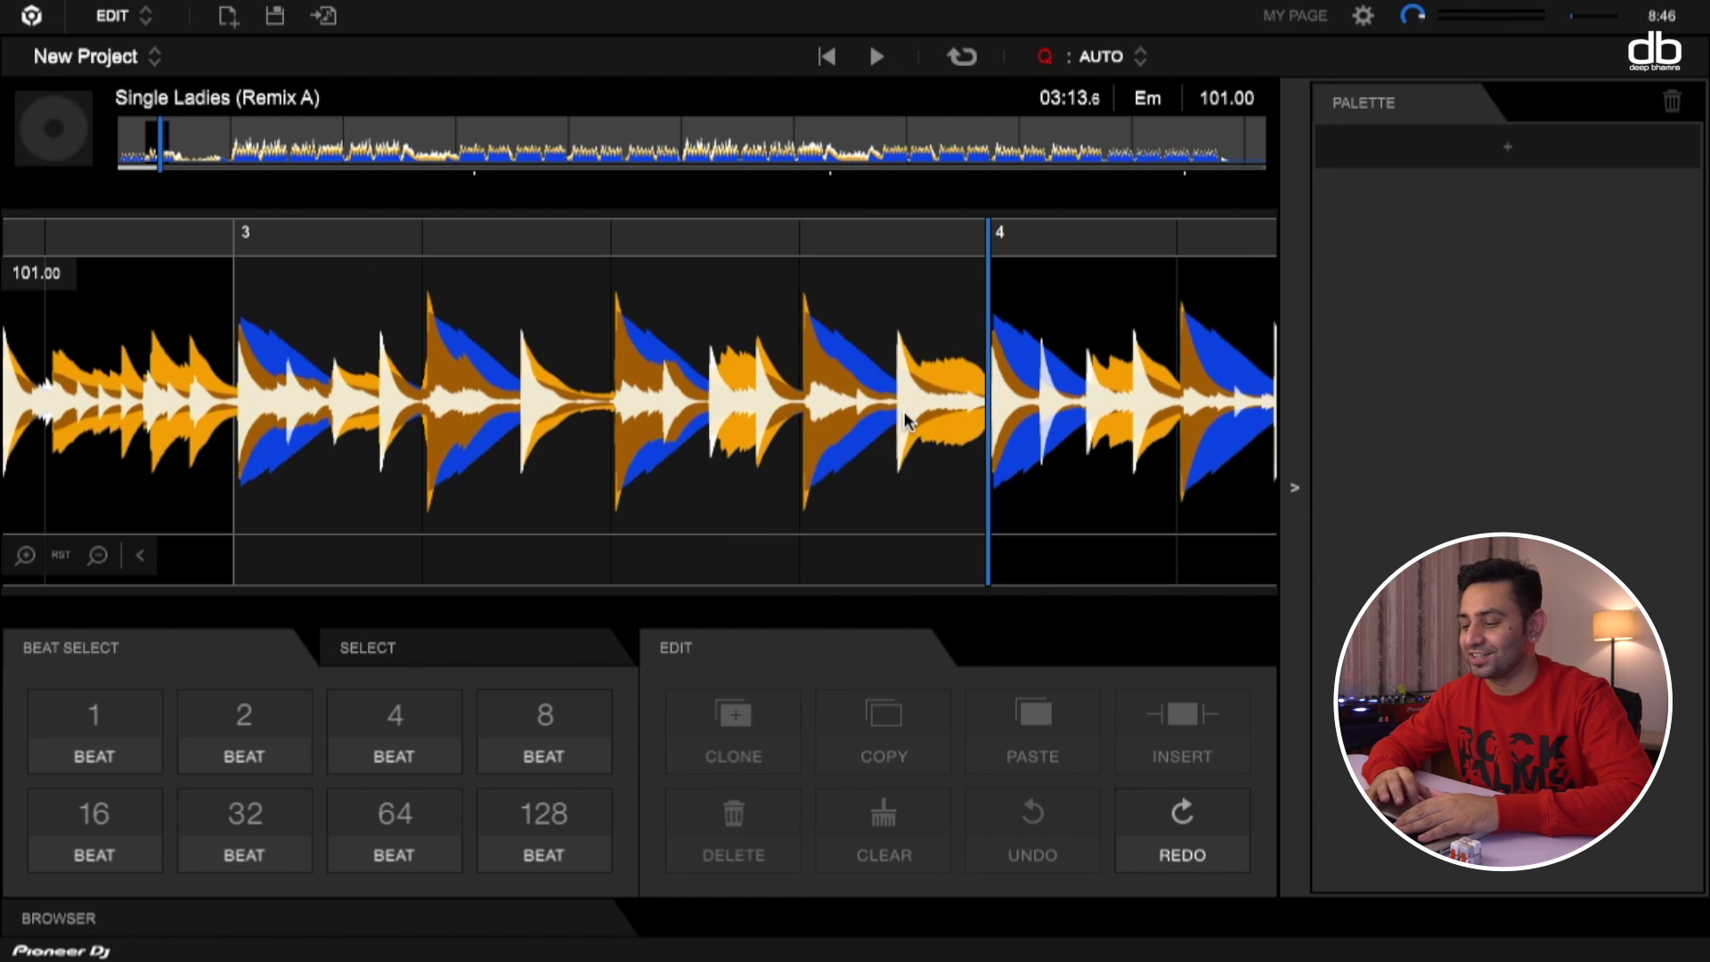
left_click(814, 421)
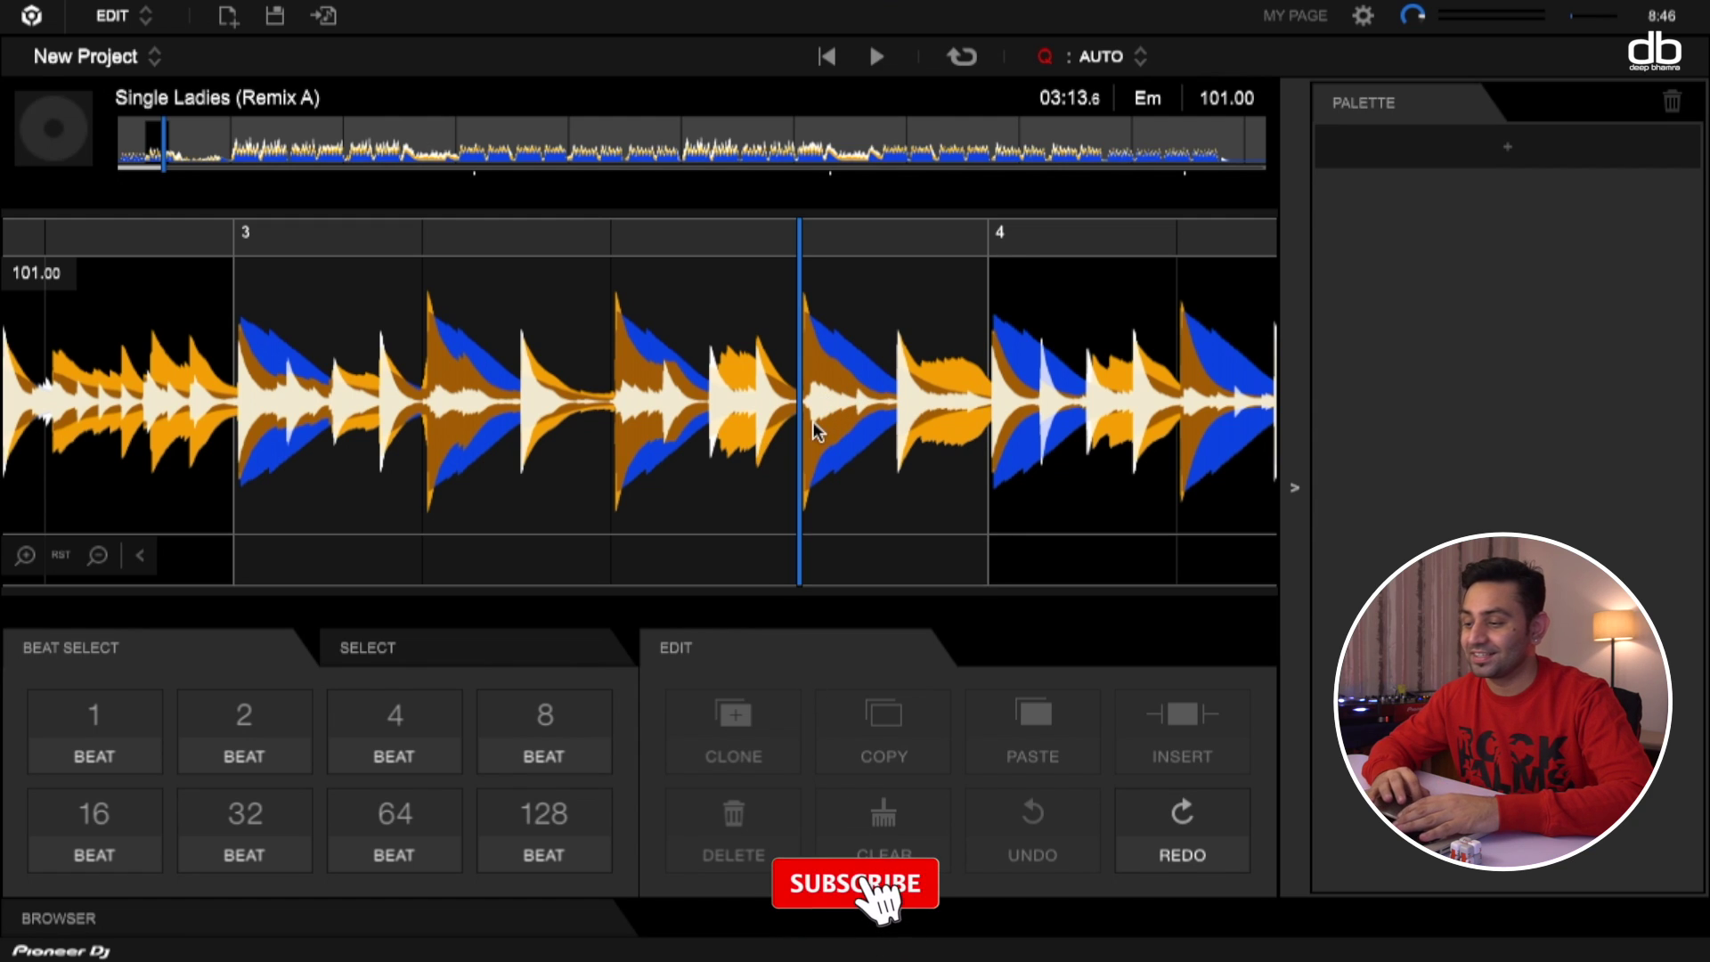
left_click(907, 421)
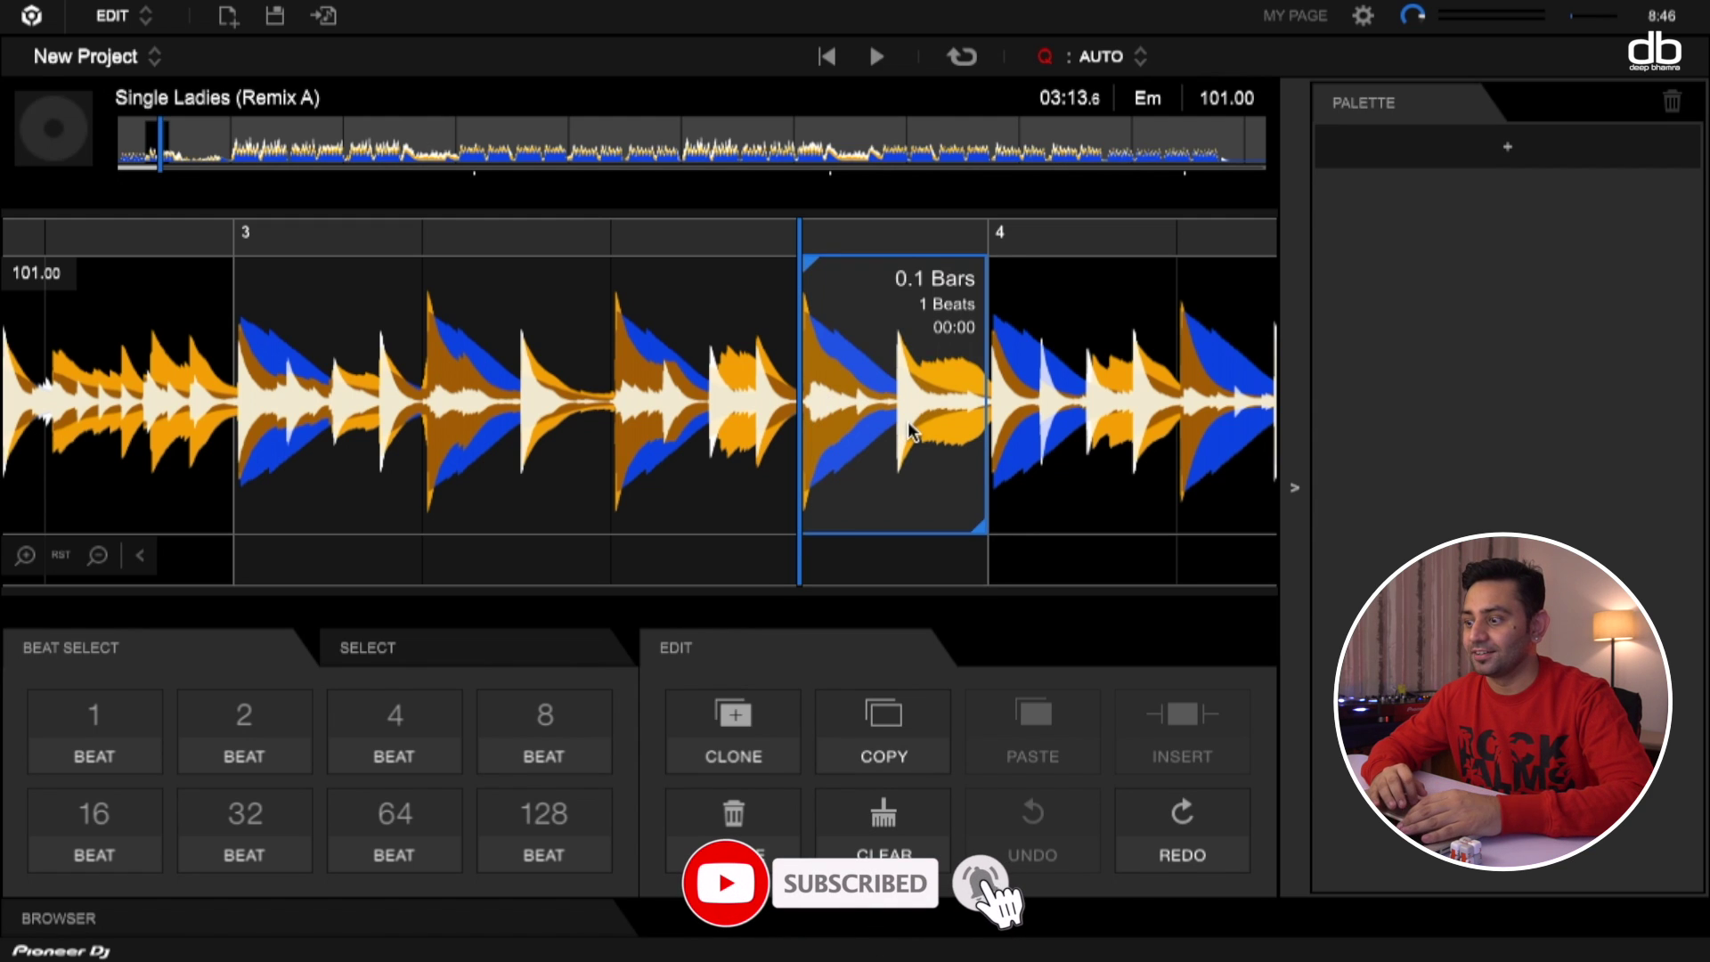
left_click(870, 425)
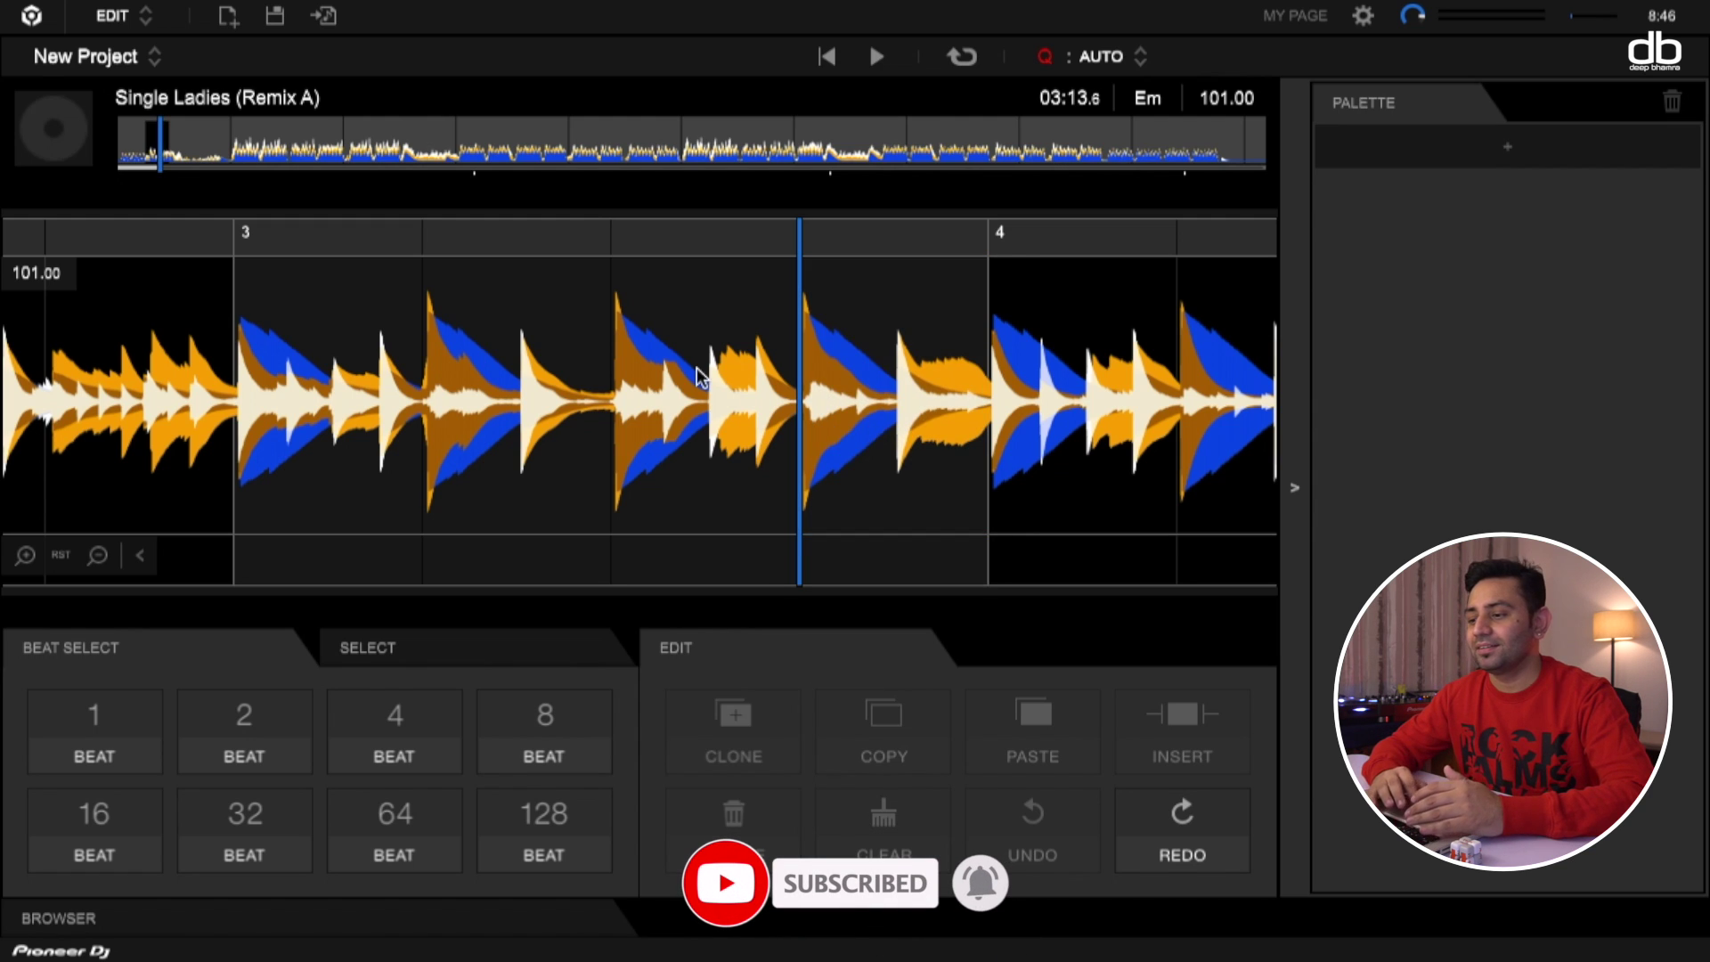
left_click(697, 367)
Step: Select the first four bars (16 beats) of the track and copy them
scroll(699, 381, "down", 5)
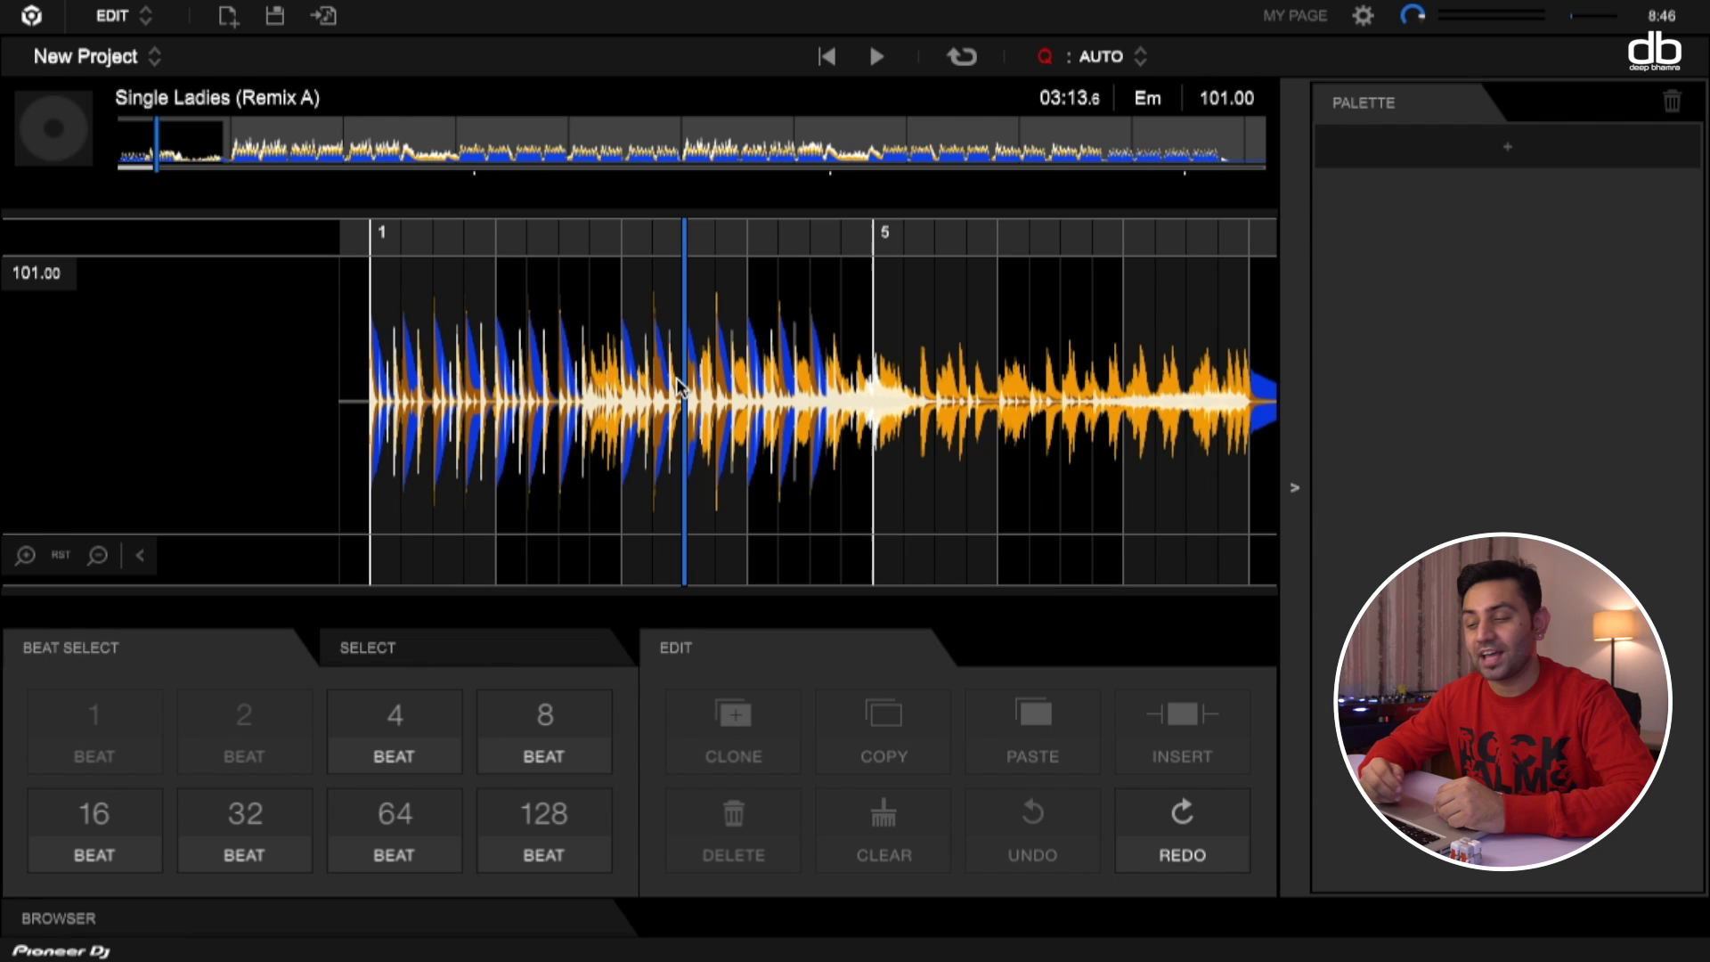
scroll(710, 381, "right", 5)
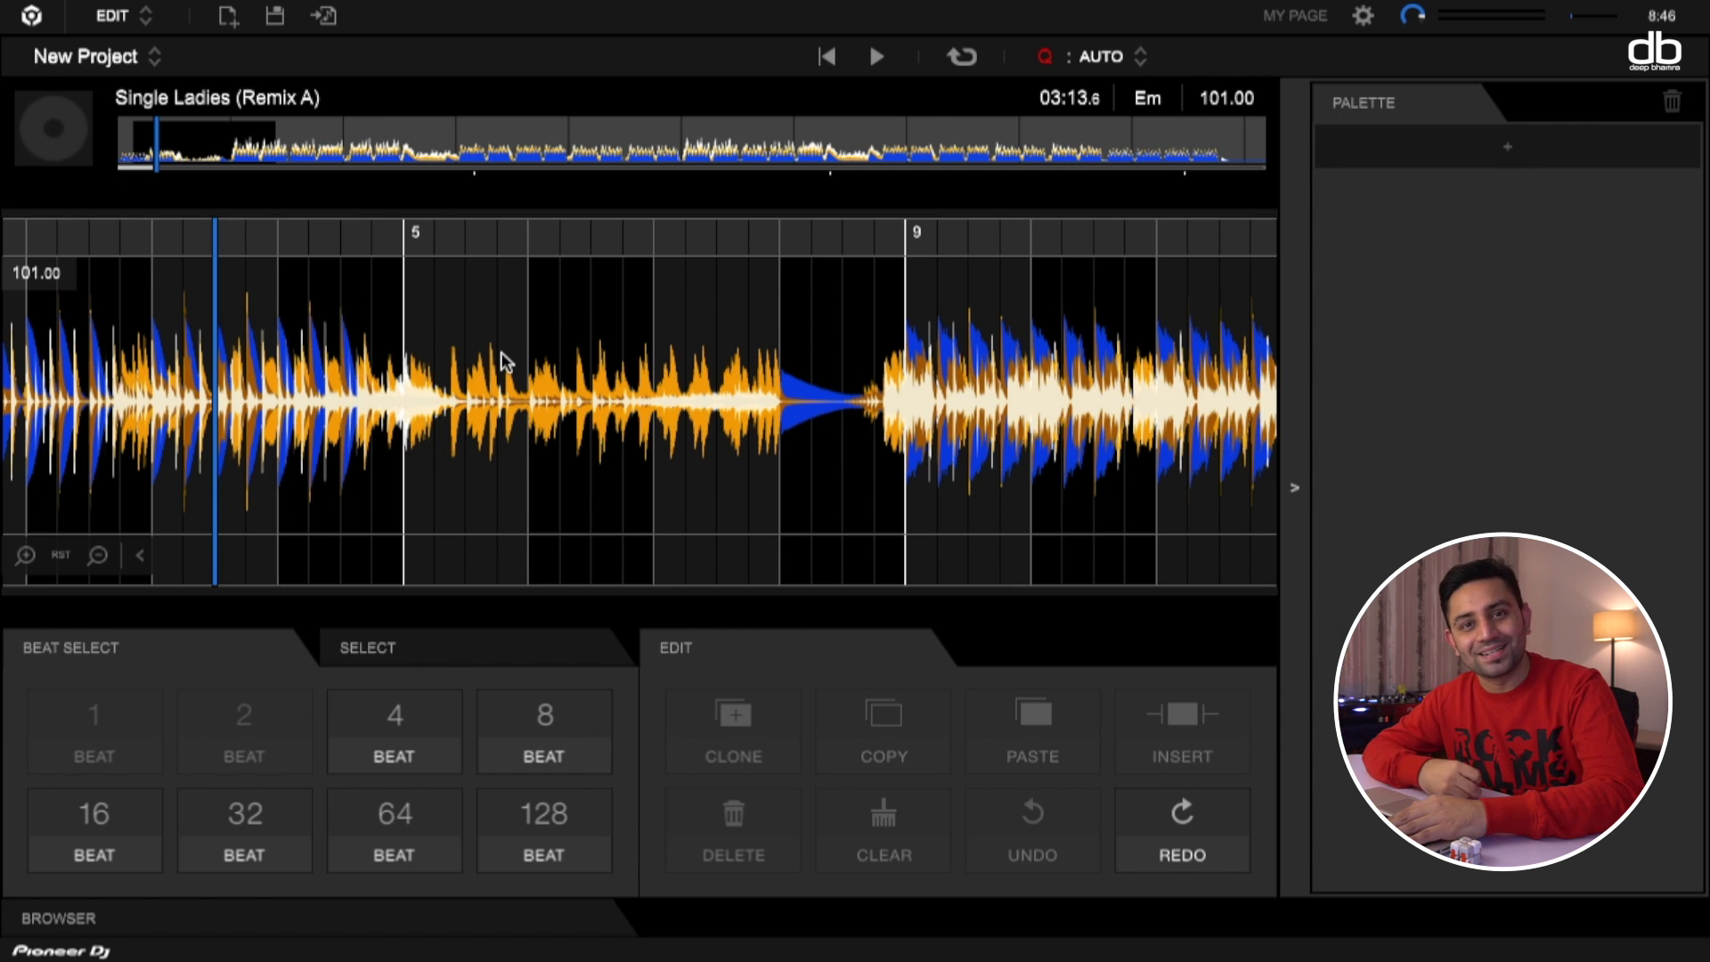
scroll(376, 303, "up", 5)
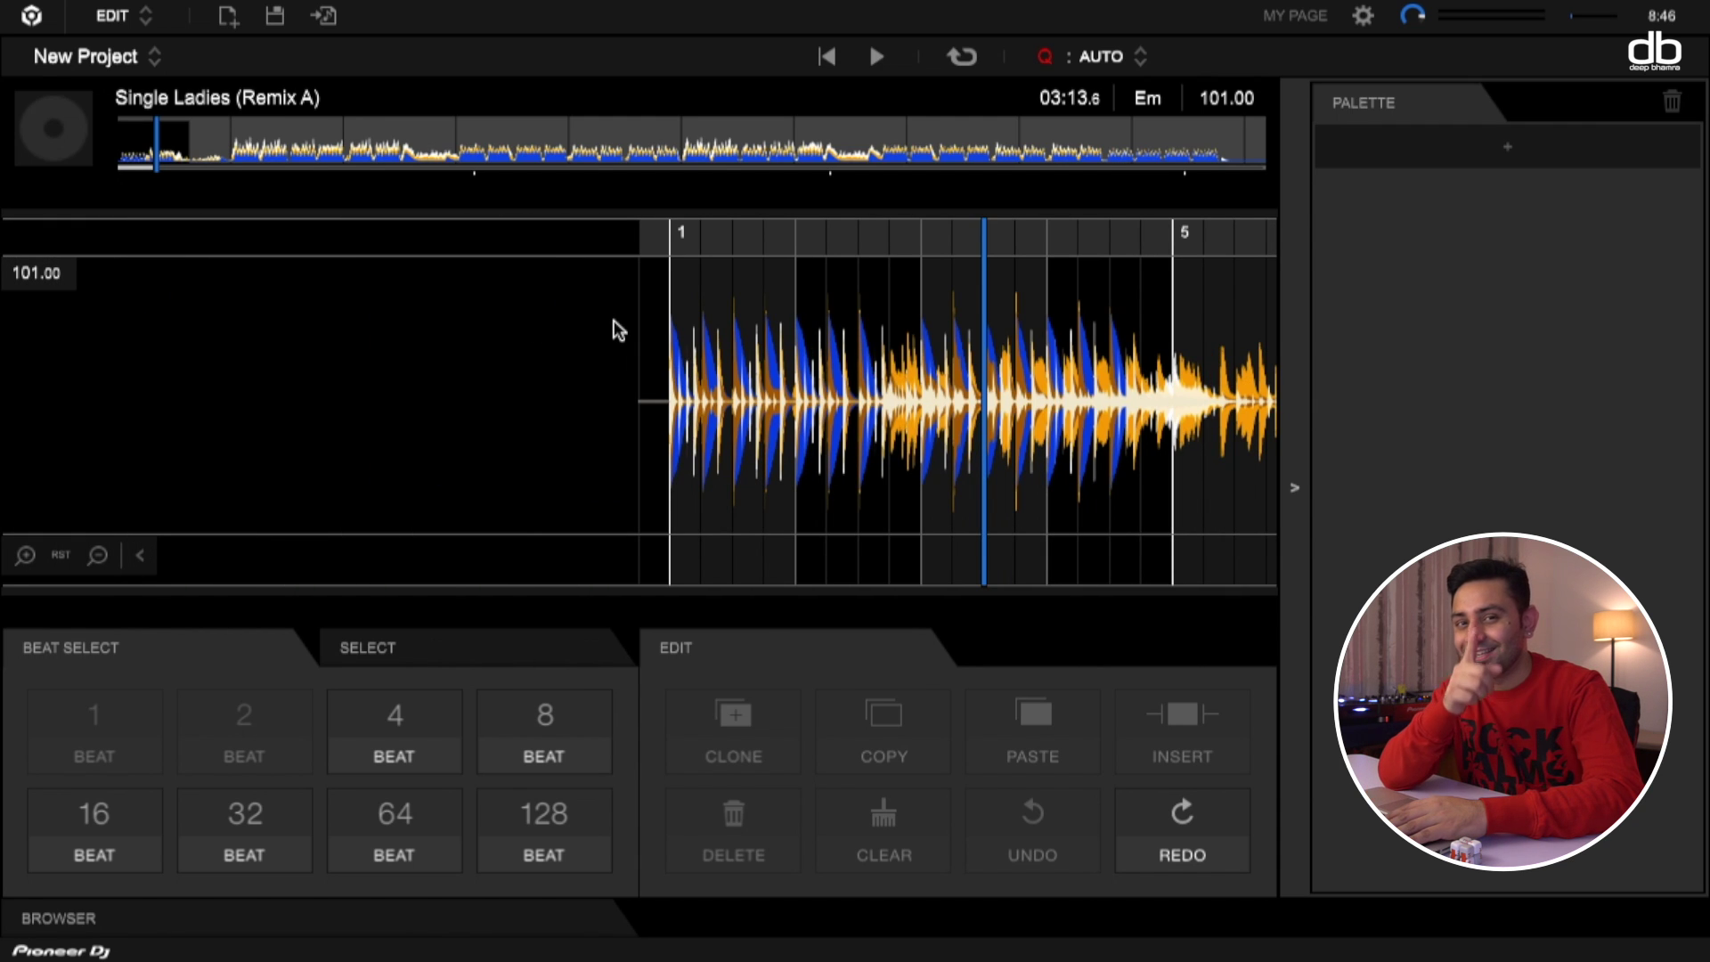
scroll(746, 326, "down", 3)
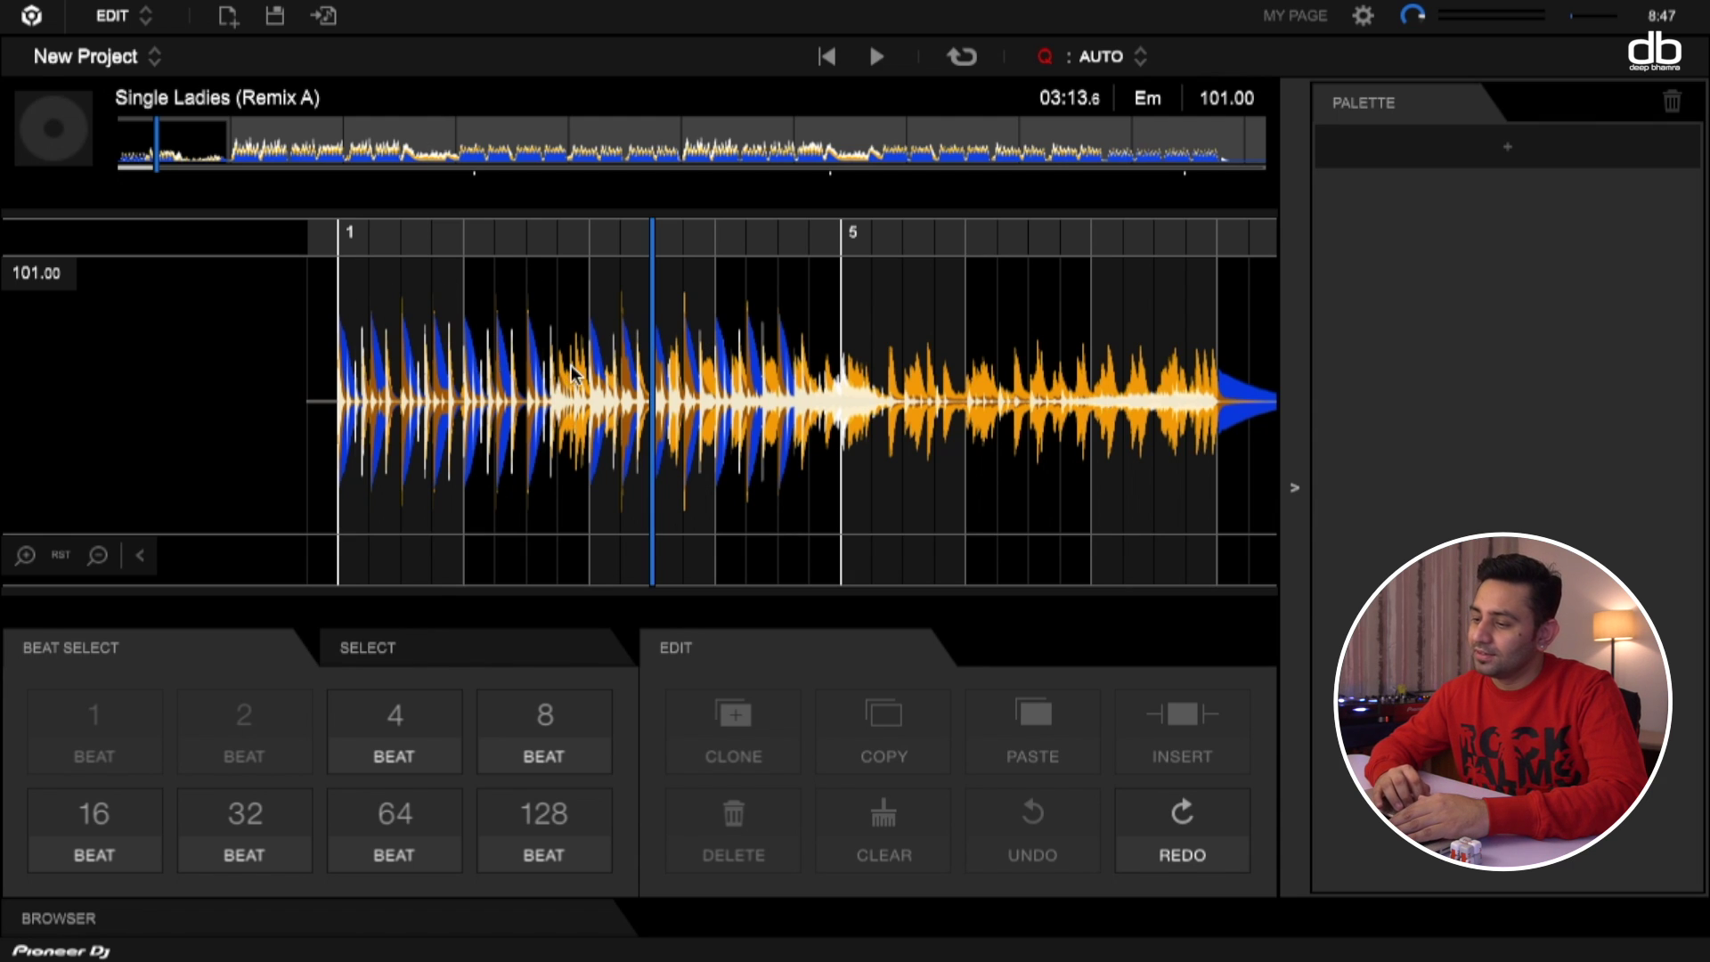
left_click_drag(828, 401, 405, 418)
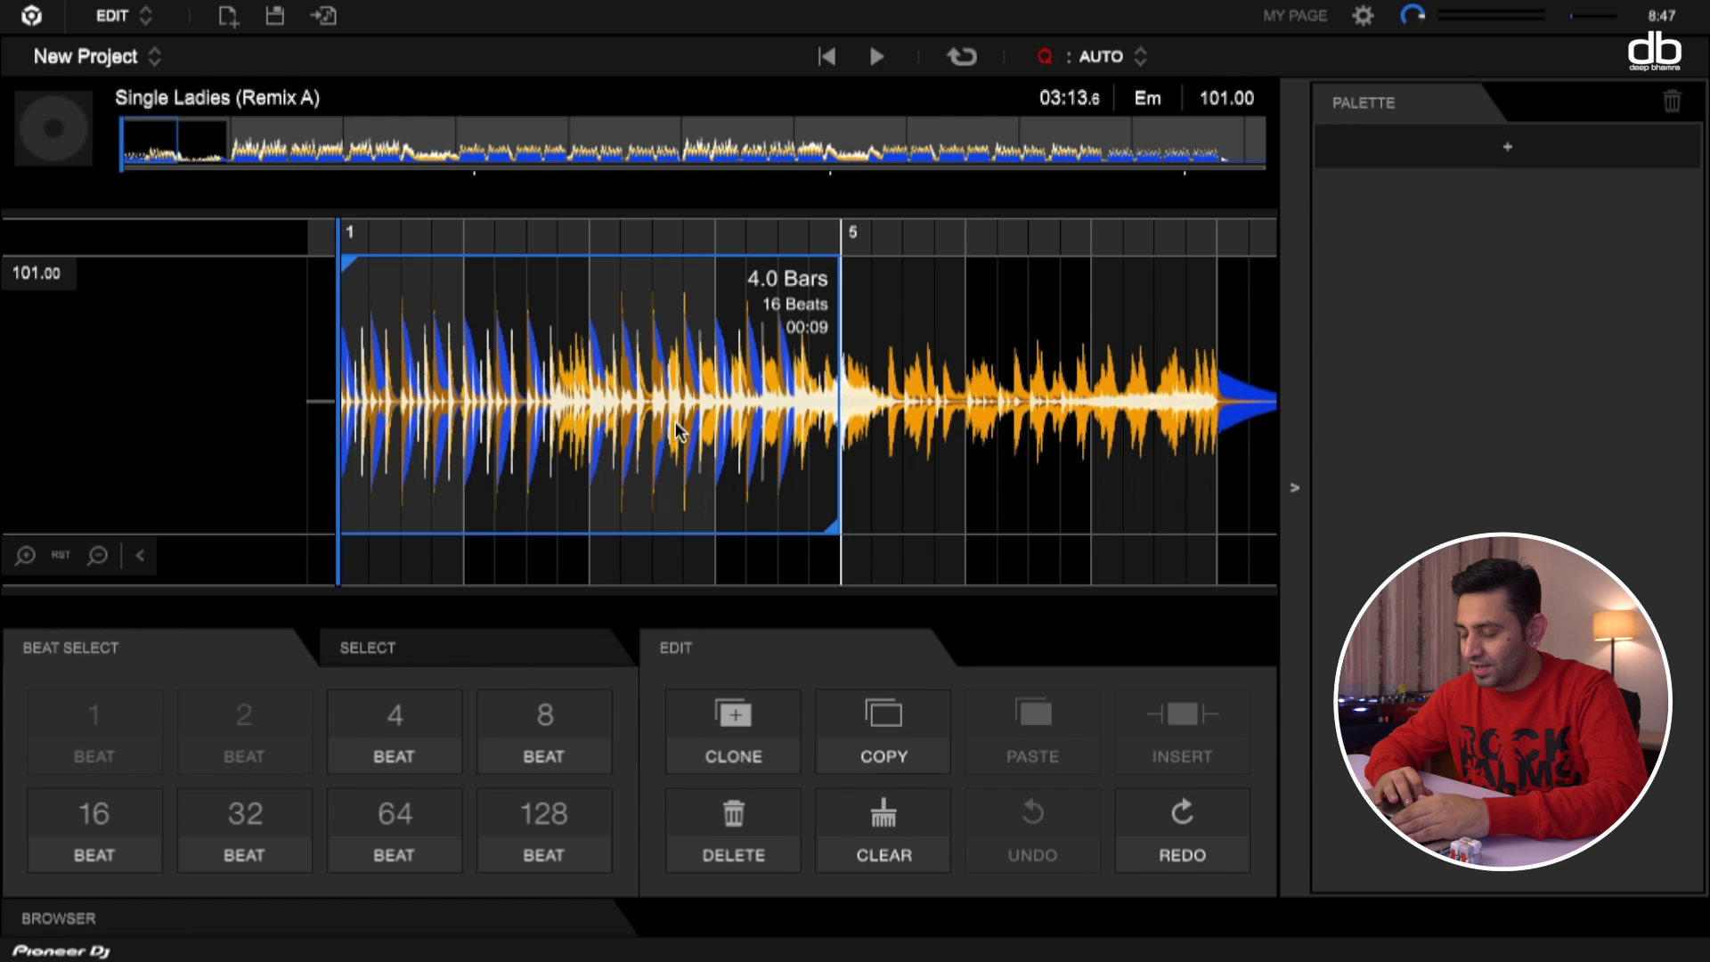
key("ctrl+c")
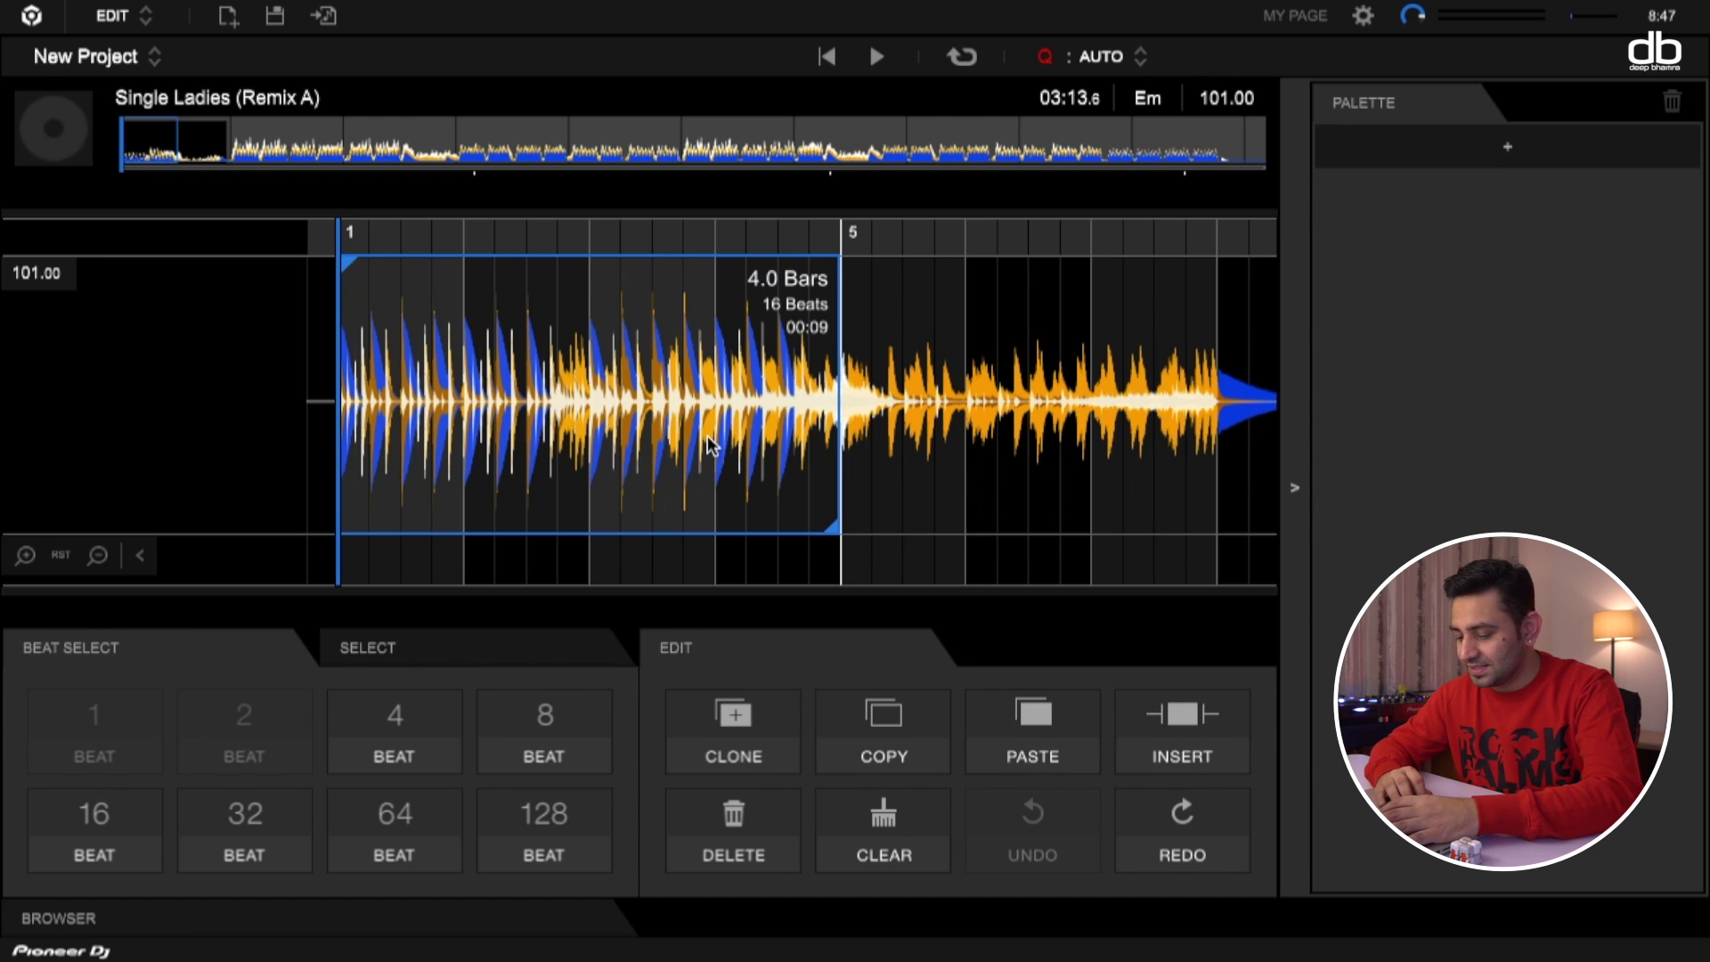
Step: Insert the copied four bars at bar 5 and select the whole eight-bar intro from bar 1 to bar 9
left_click(843, 447)
left_click(1156, 722)
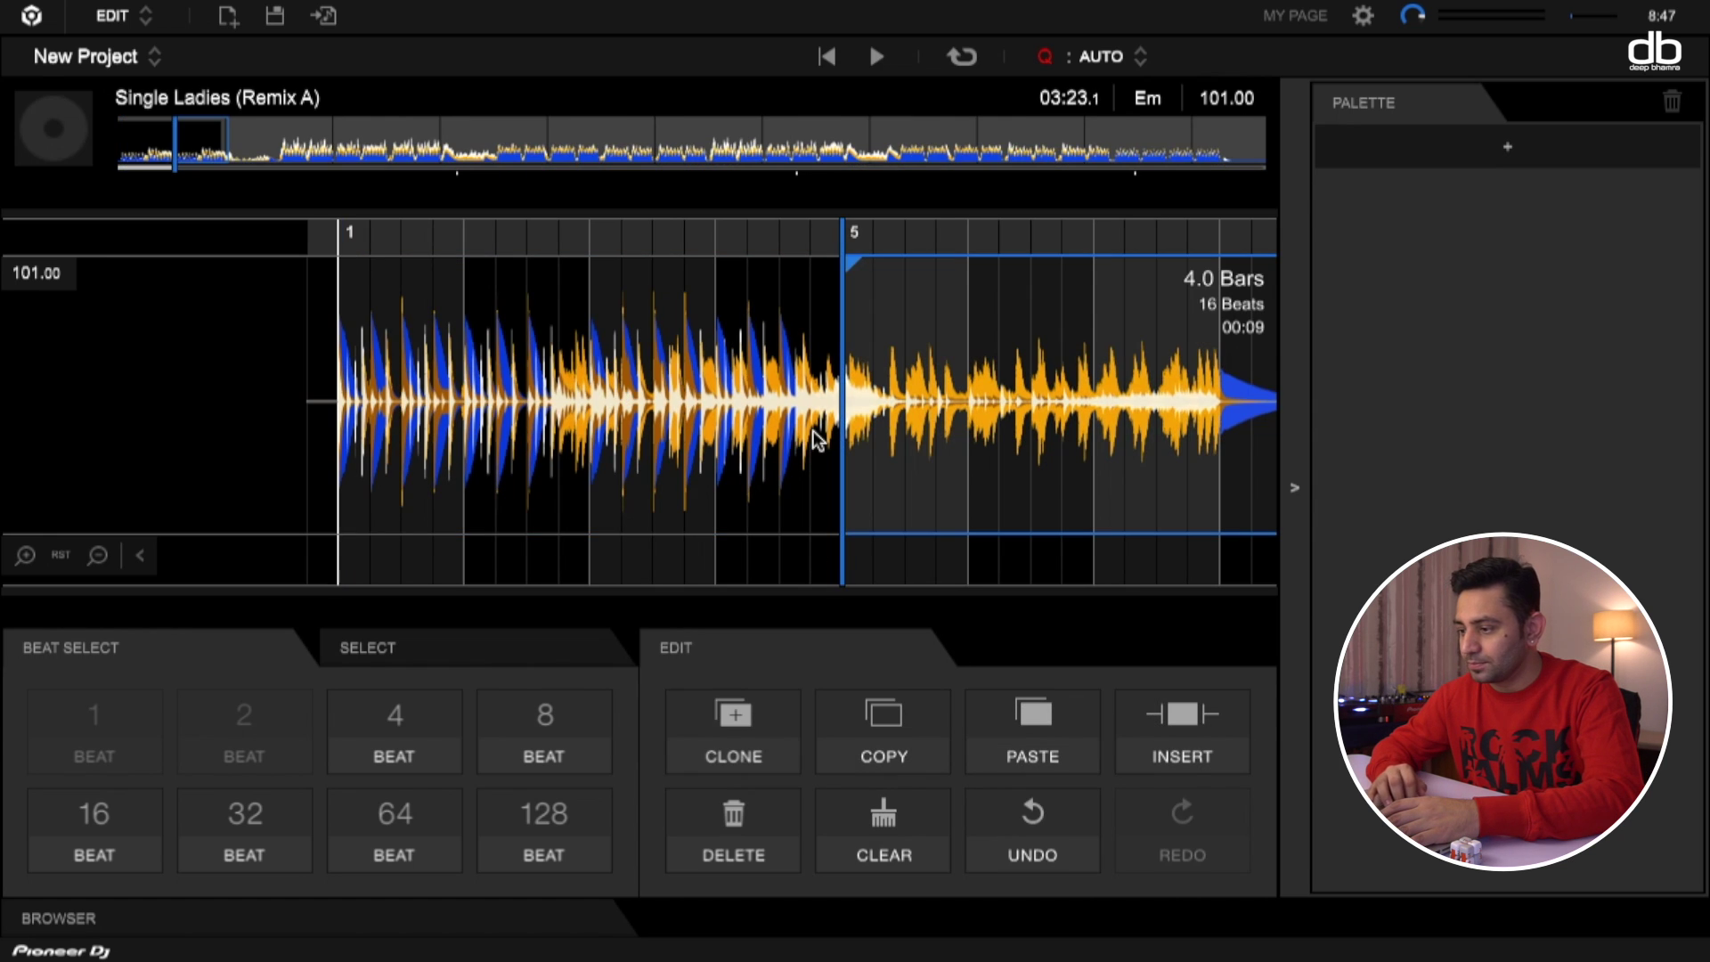
left_click(177, 499)
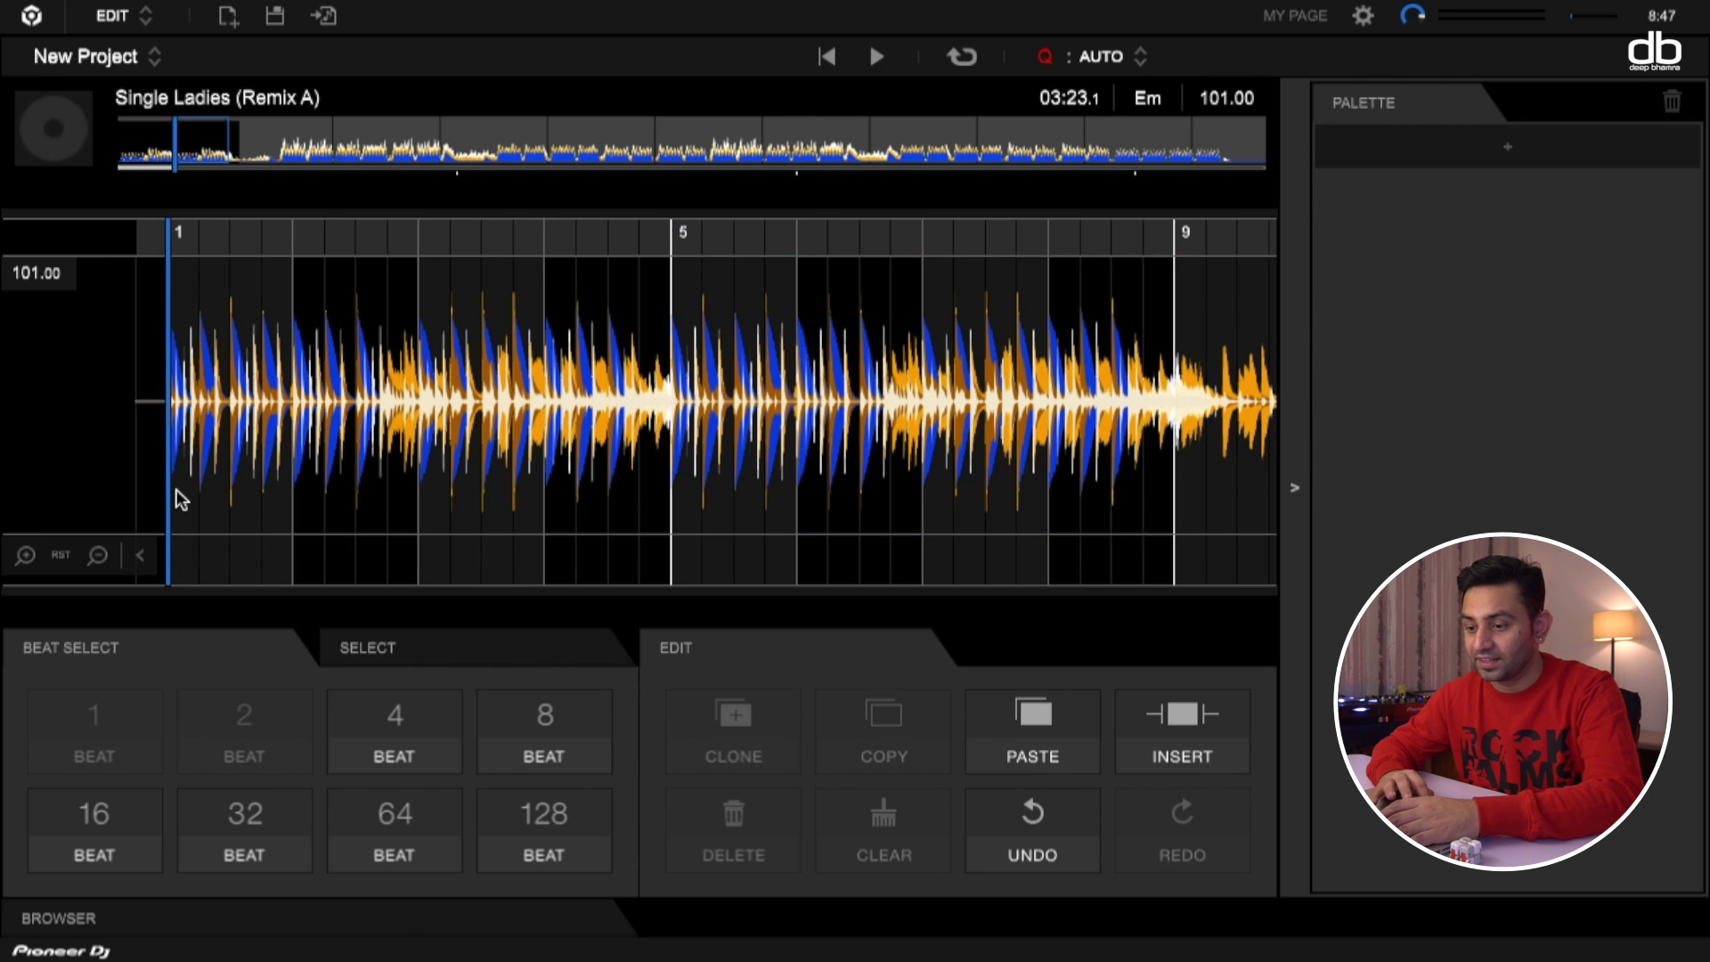
left_click_drag(176, 489, 1129, 445)
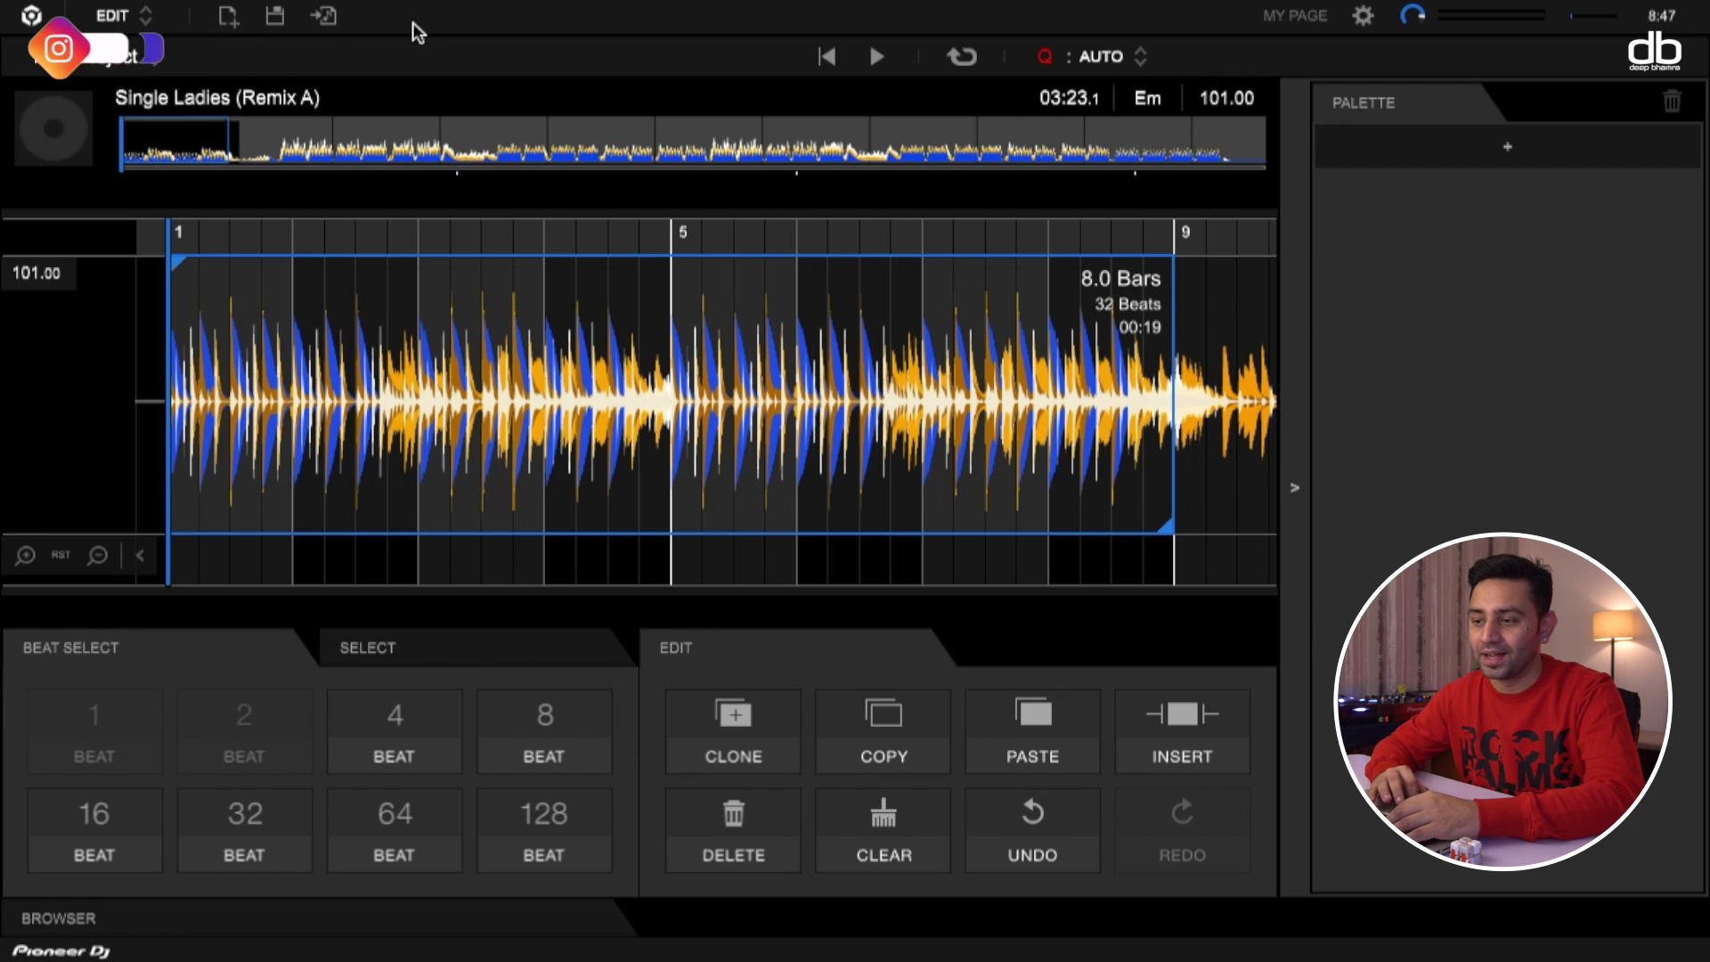
Step: Start an audio render of the project and name the track "Single Ladies ( Extended db Edit)"
left_click(326, 18)
triple_click(753, 319)
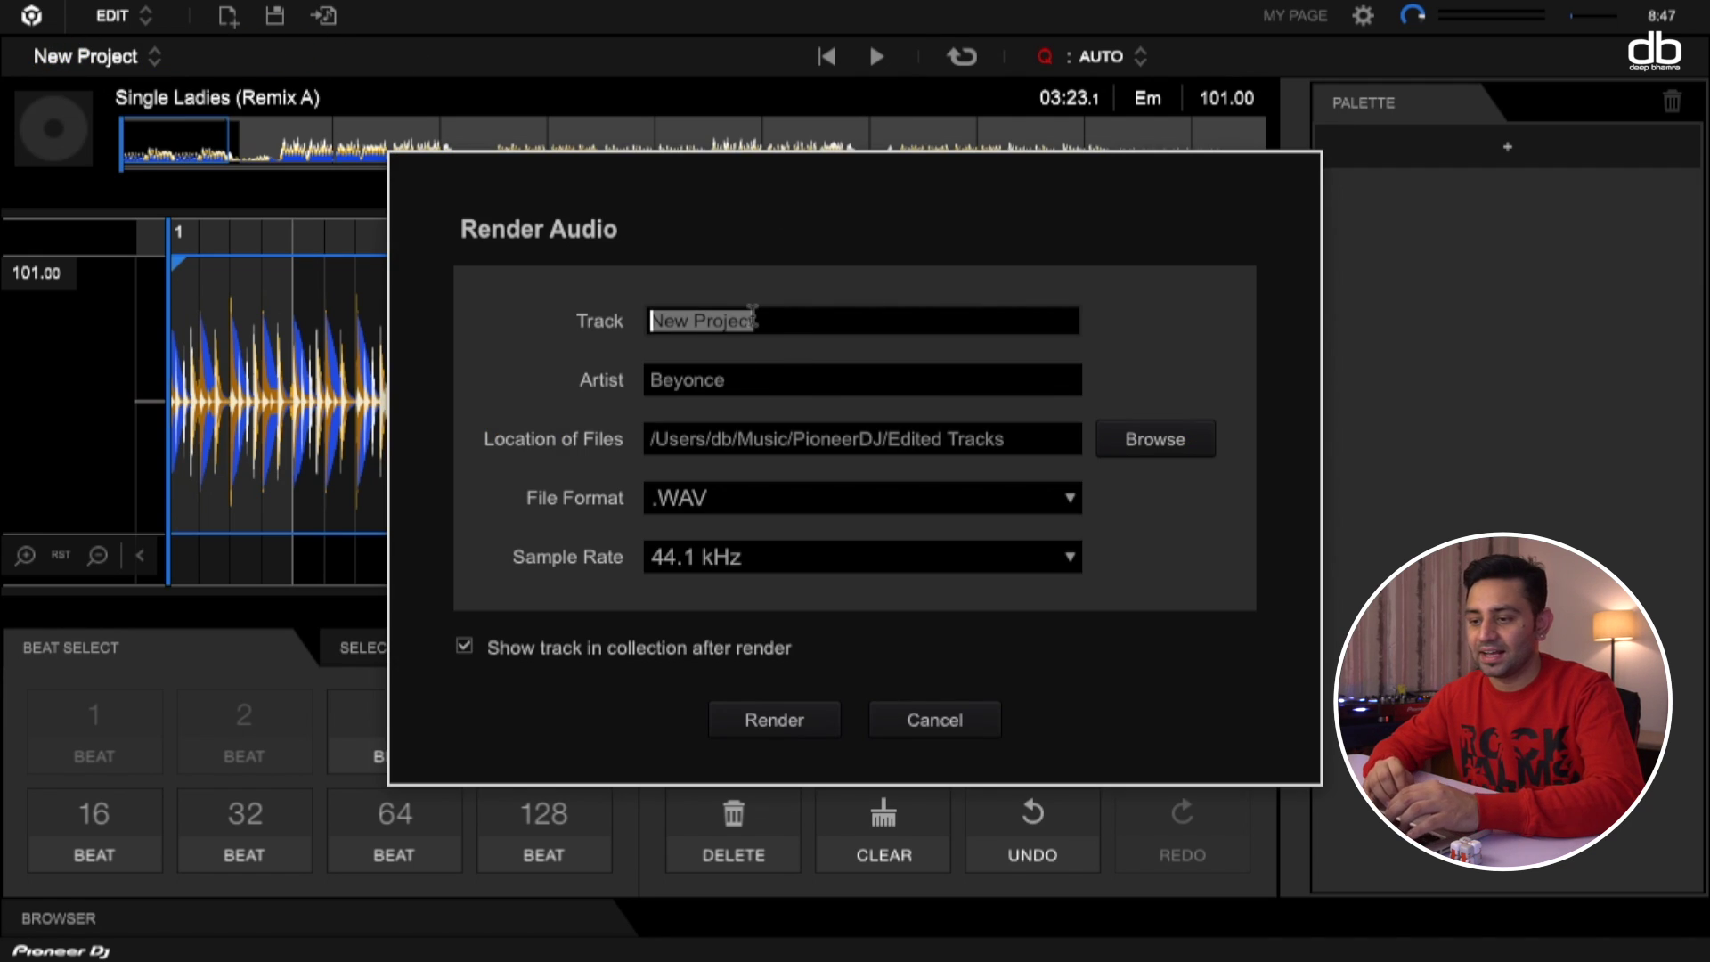
type("Single ;a")
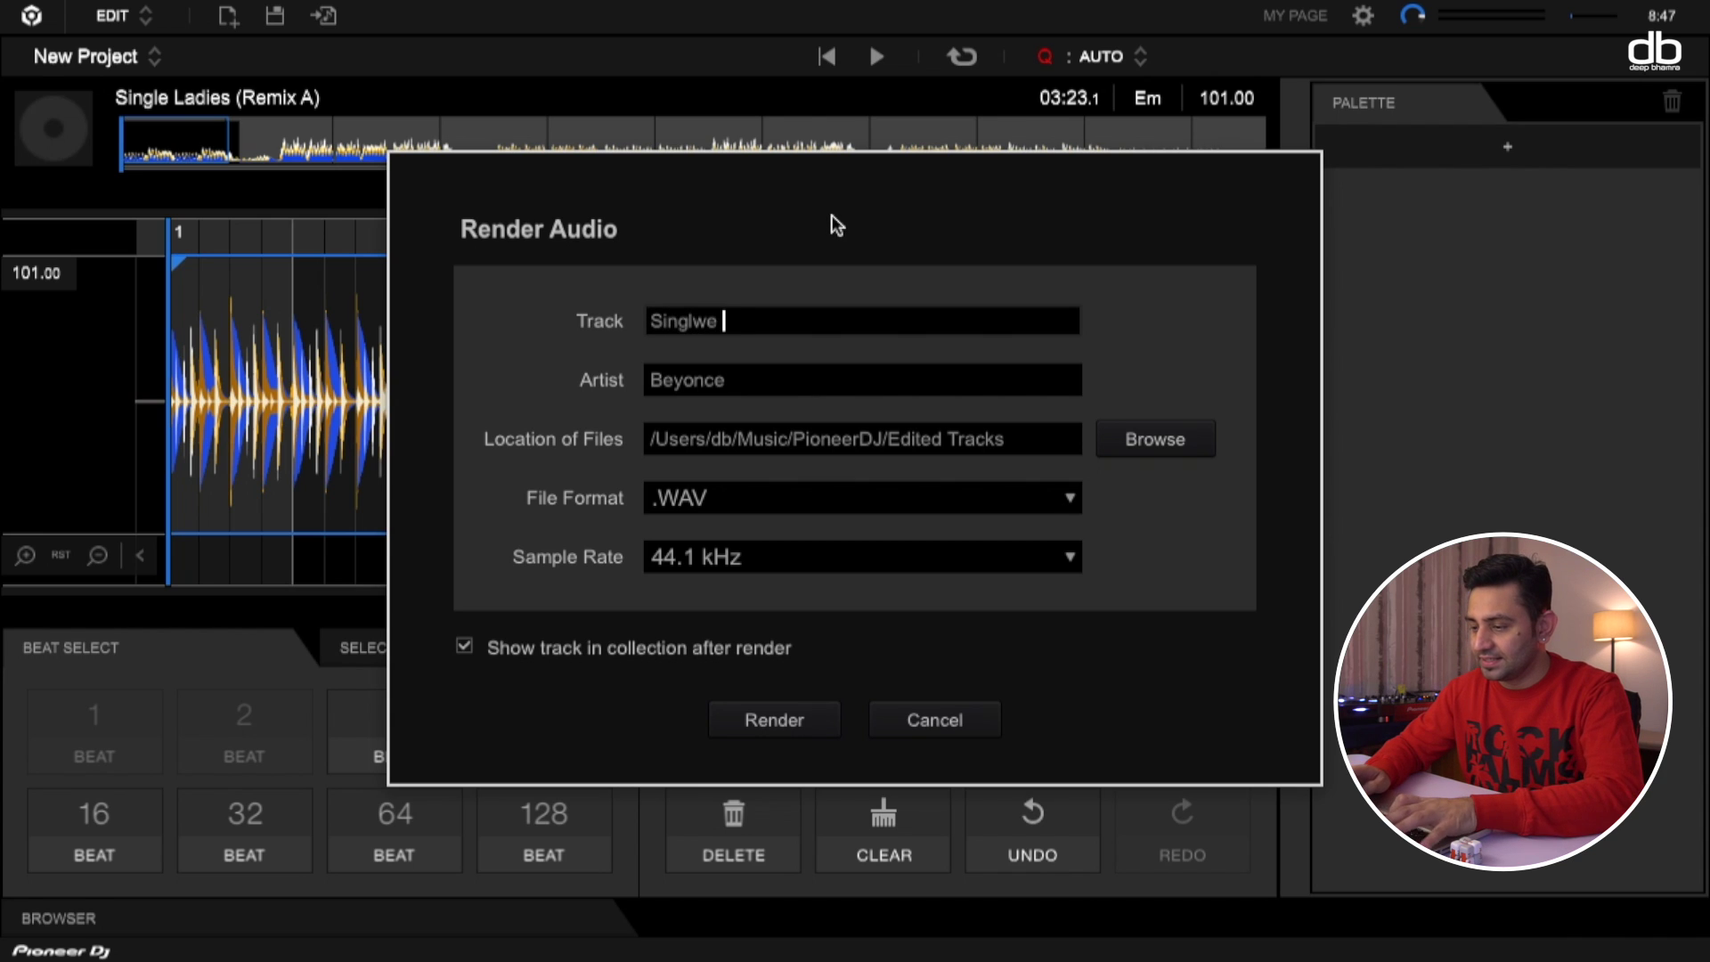
type("dies")
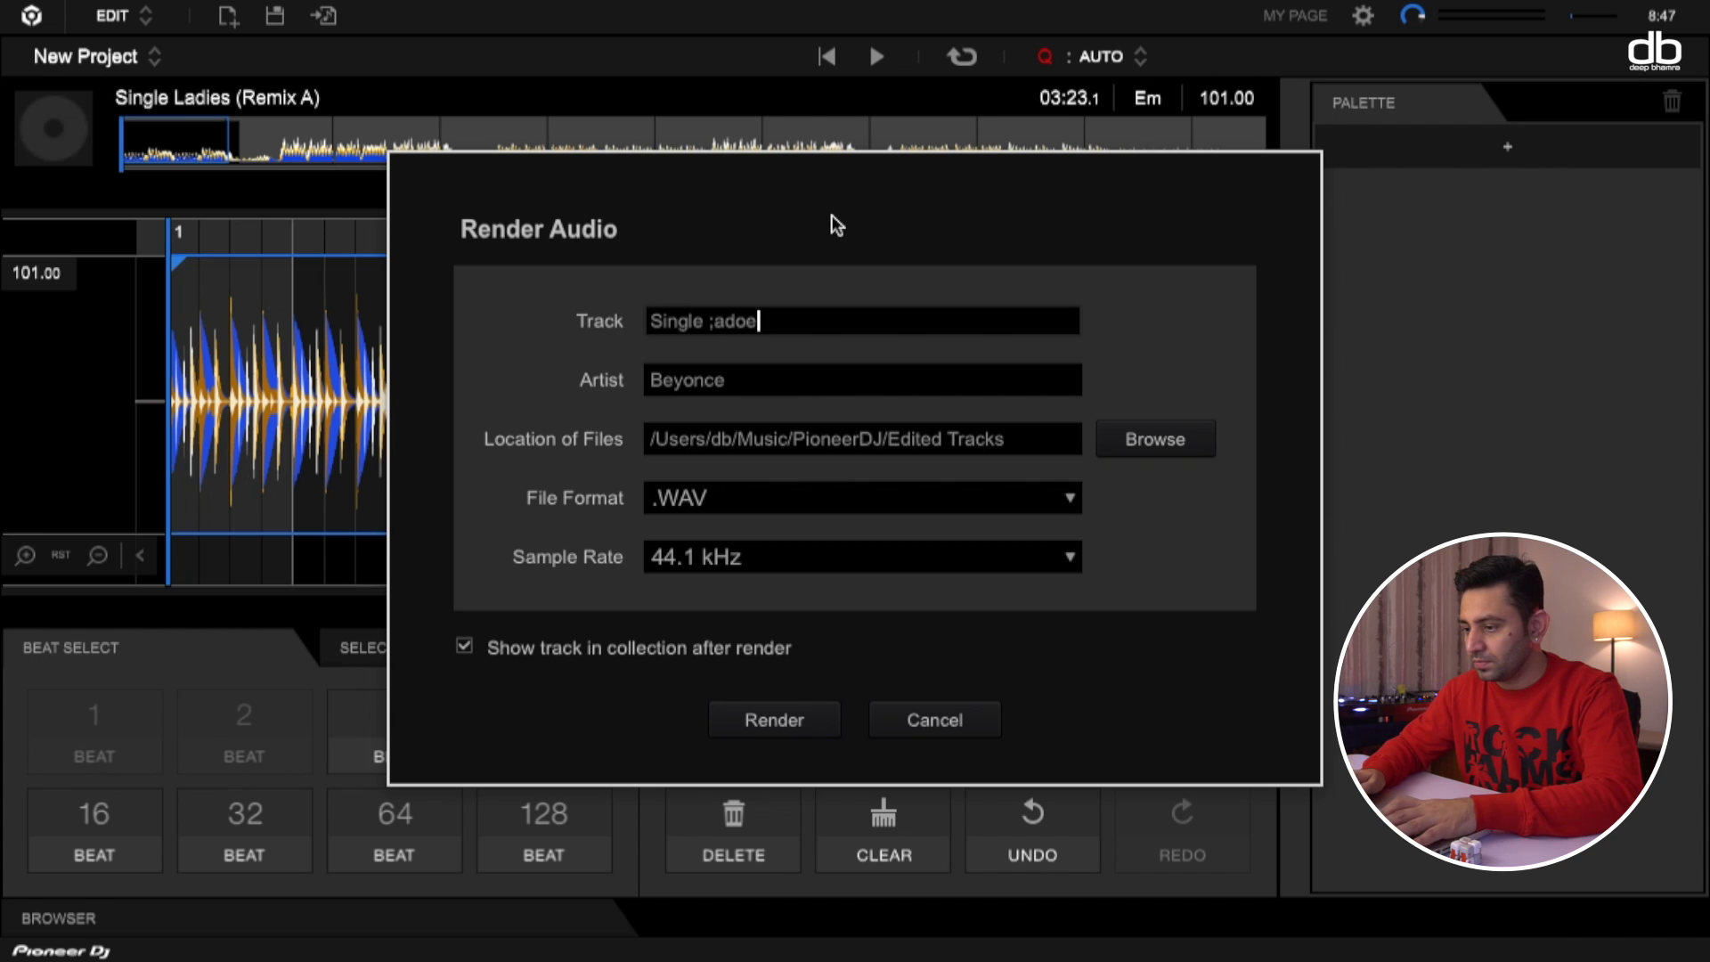
key("BackSpace")
key("BackSpace")
key("BackSpace")
key("BackSpace")
key("BackSpace")
key("BackSpace")
key("BackSpace")
type("Ladies")
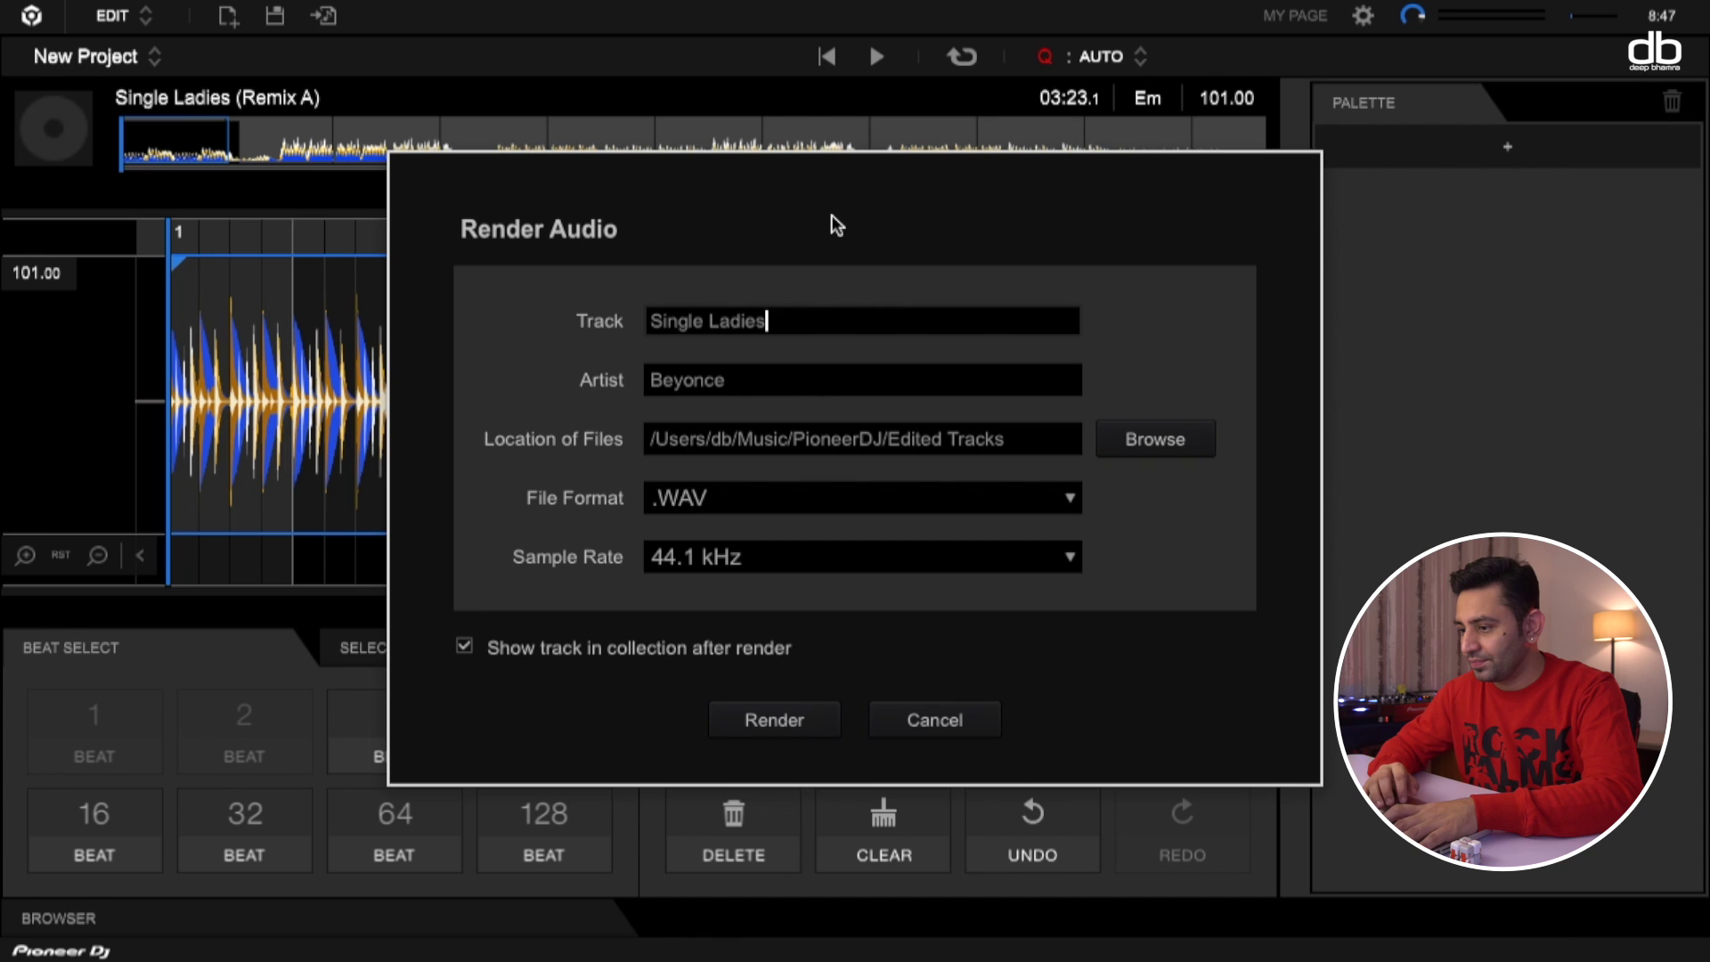
type(" ( Extend")
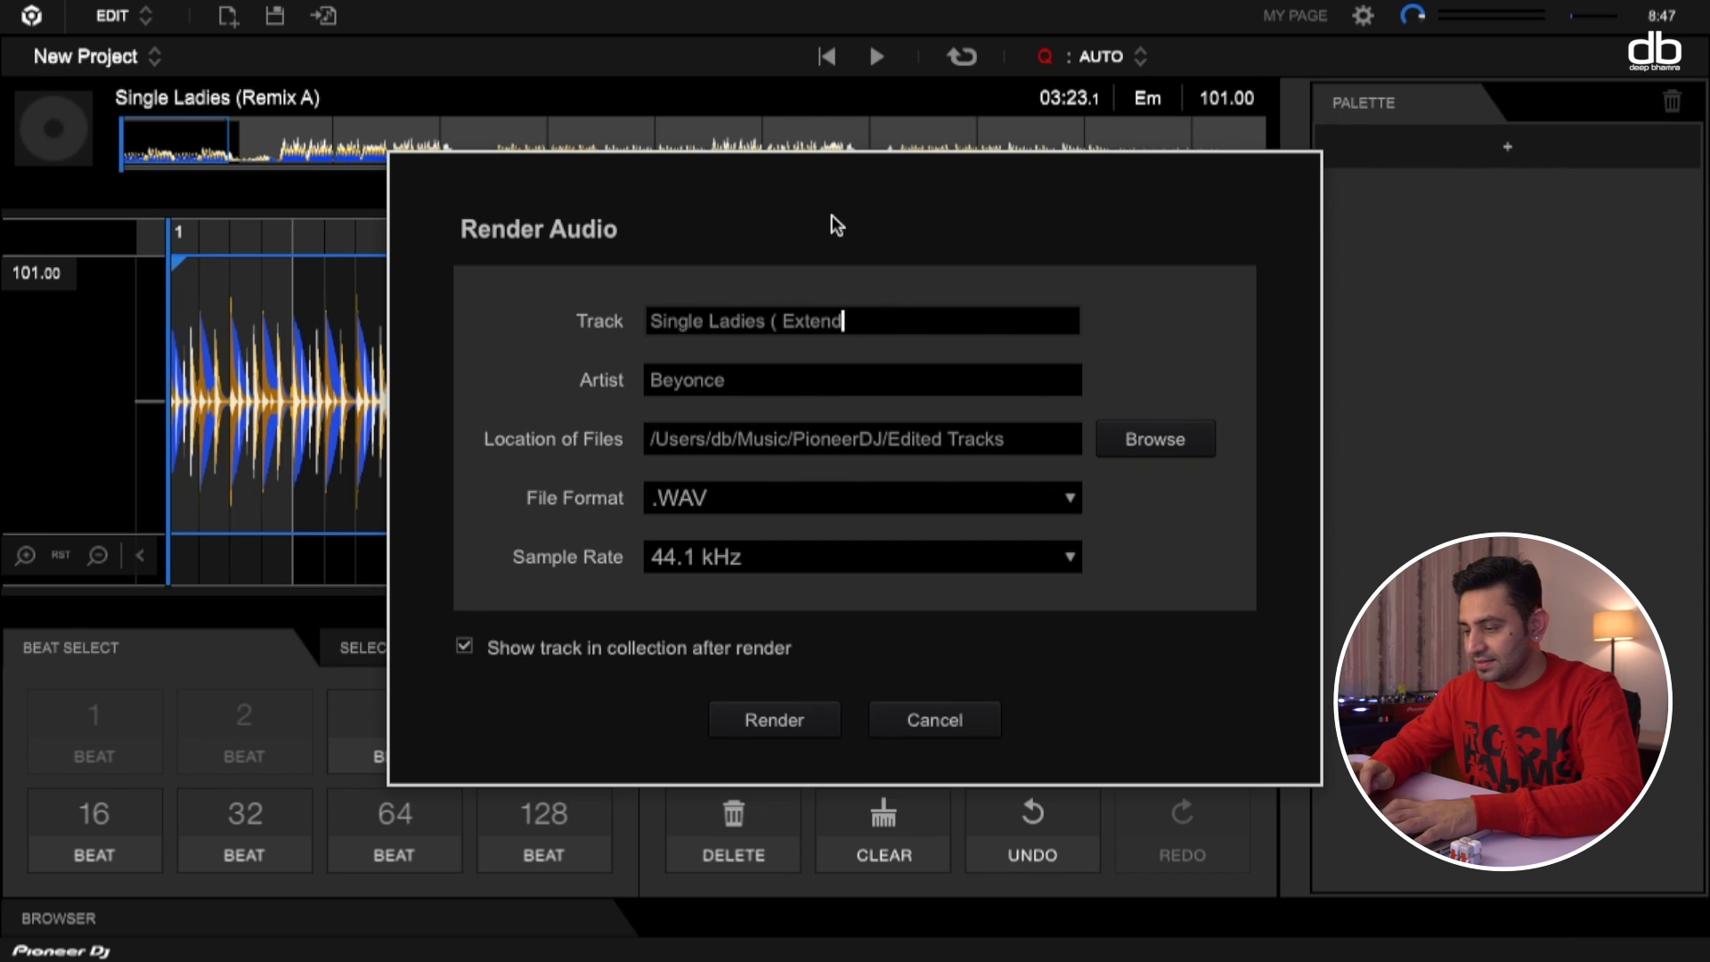
type("ed db Edit)")
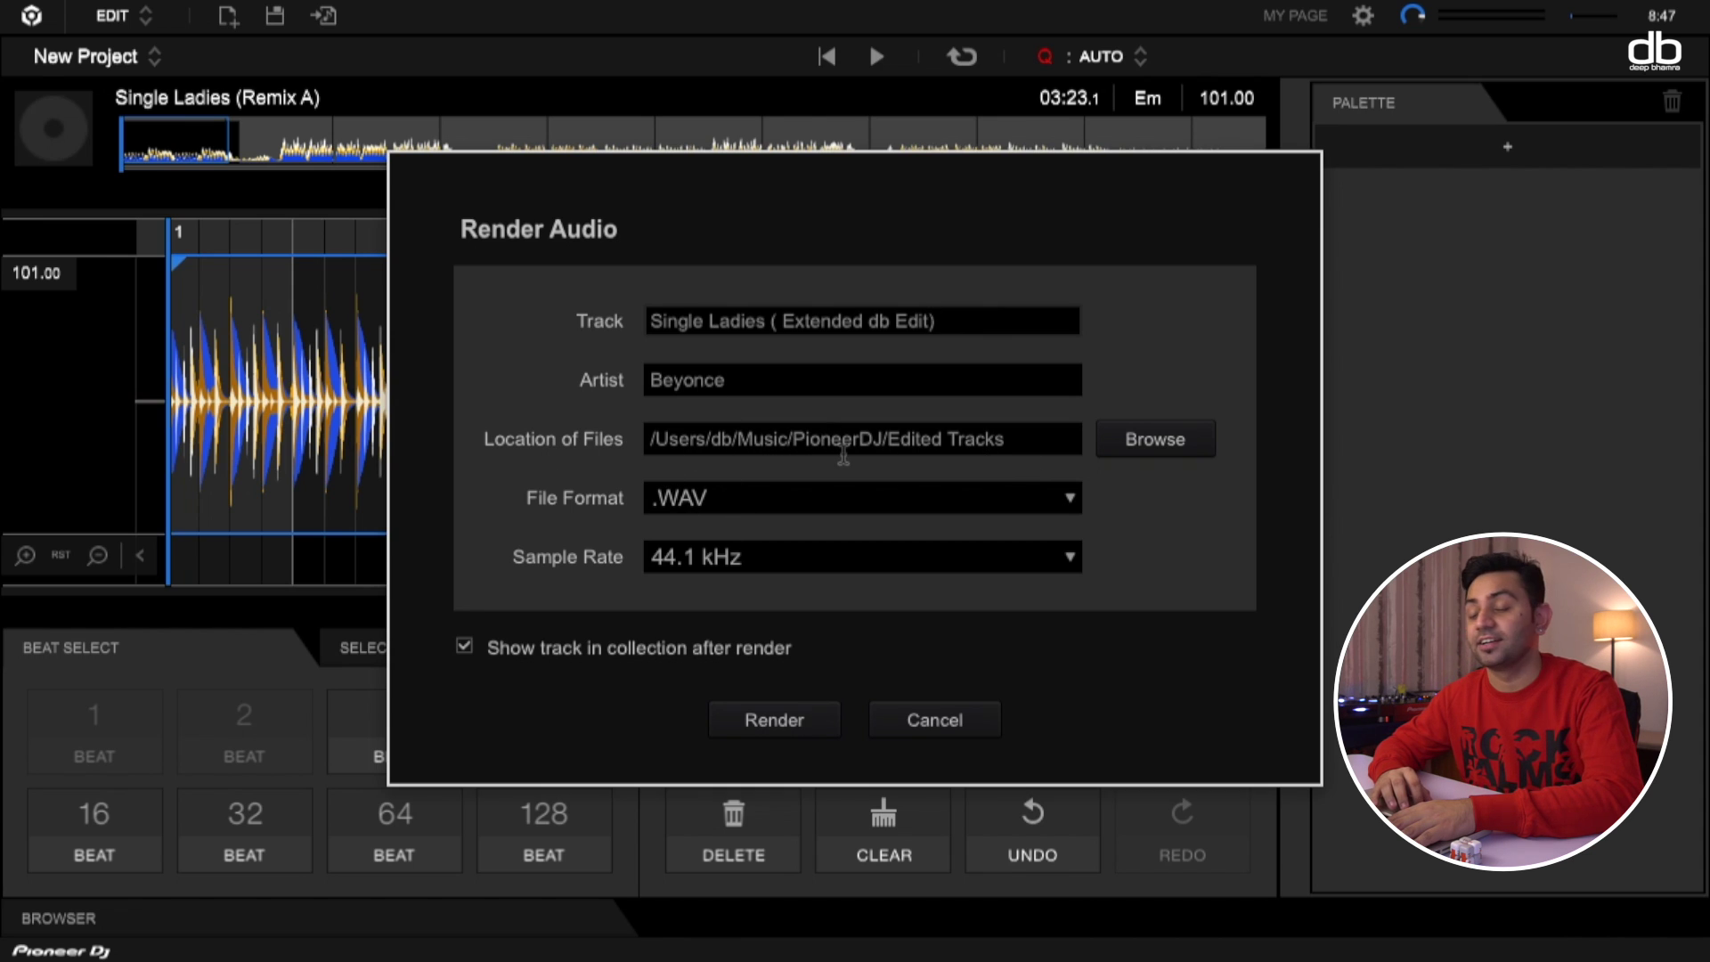
Step: Check the save location and available file formats, and render the track as .WAV at 44.1 kHz into the Edited Tracks folder
left_click_drag(891, 449, 1040, 434)
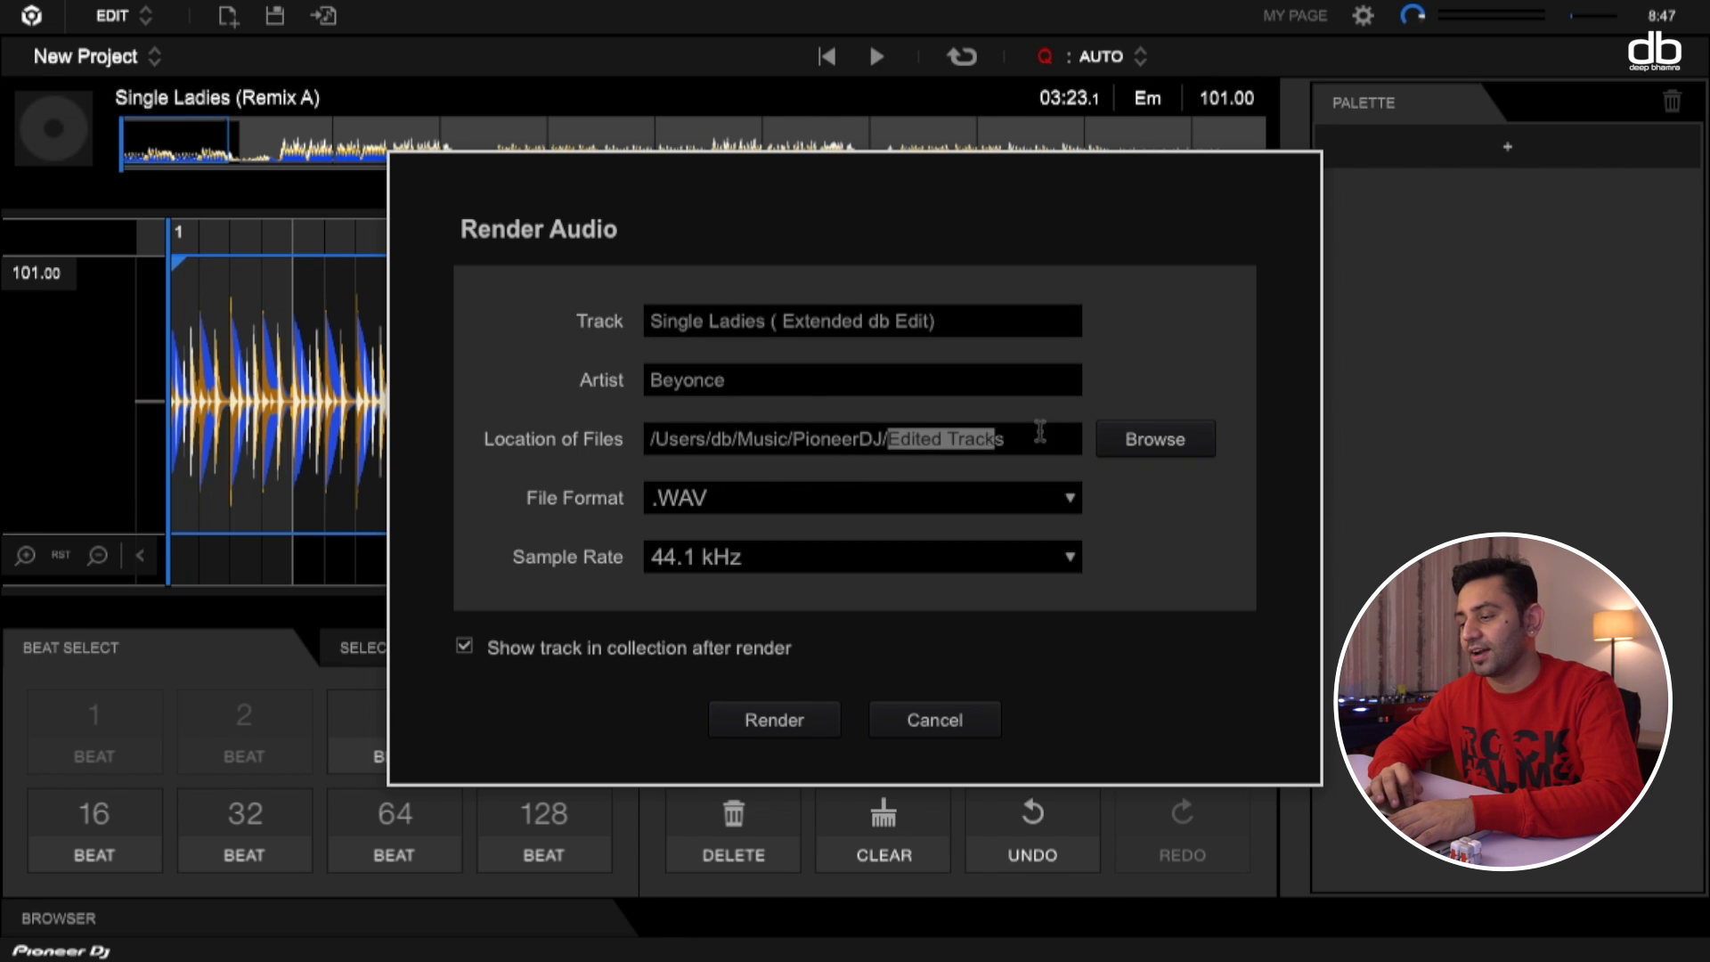
left_click_drag(789, 441, 890, 425)
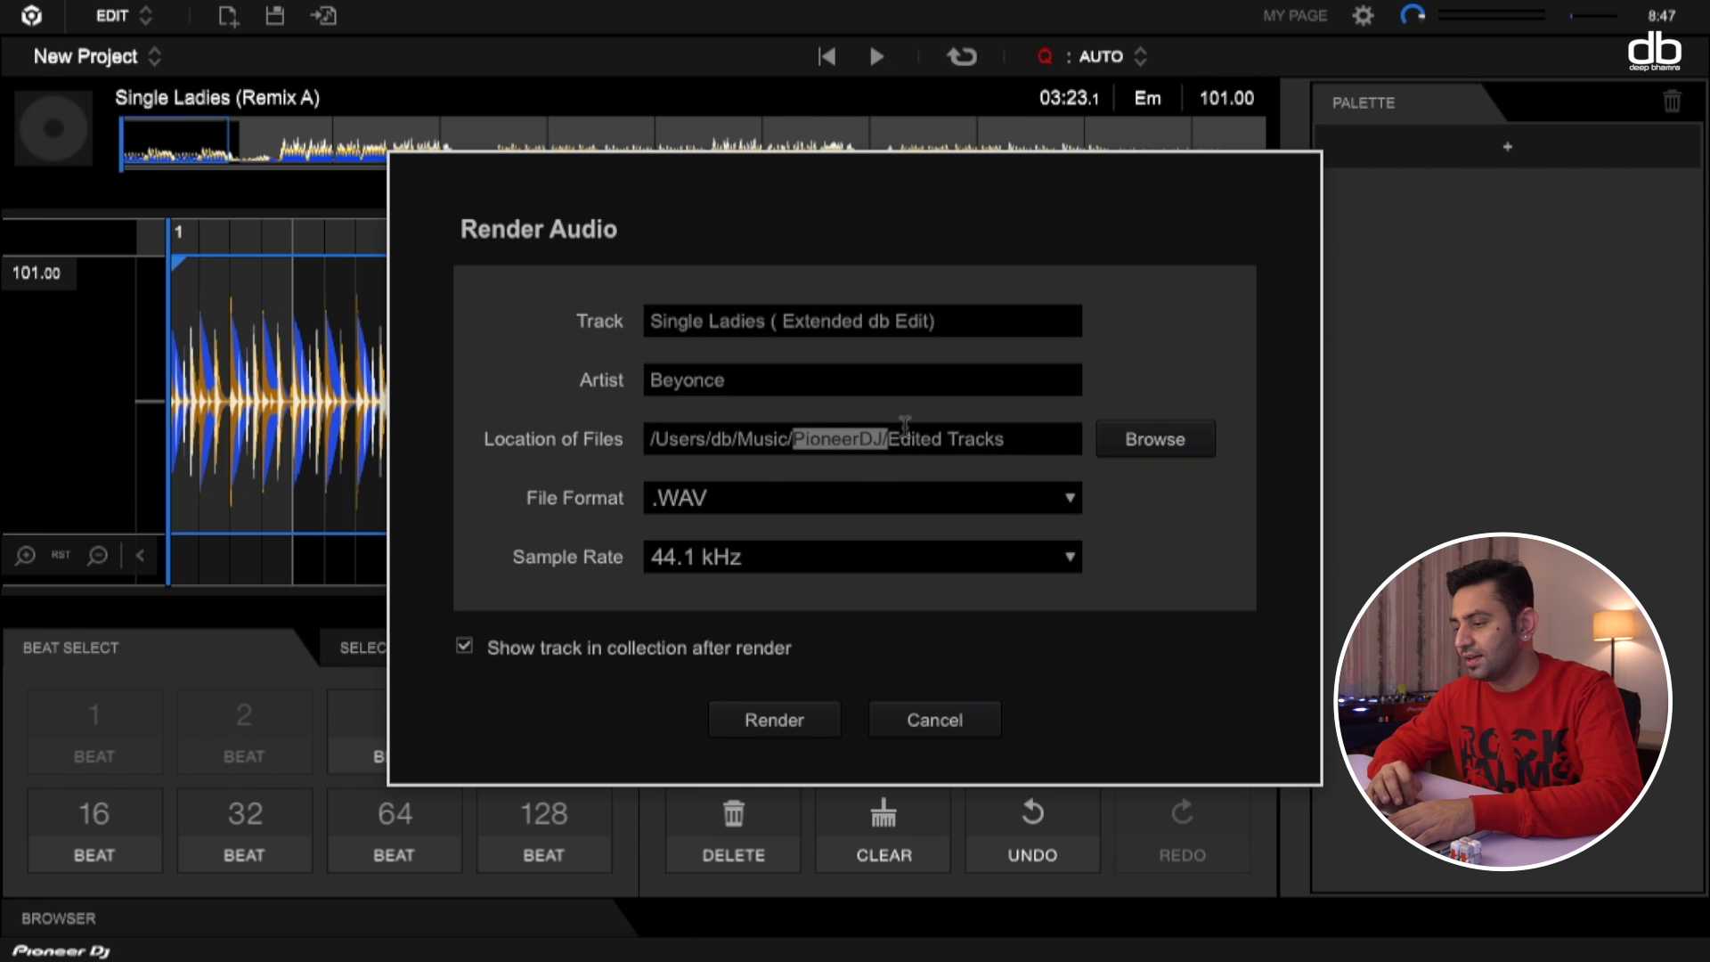
left_click(1004, 437)
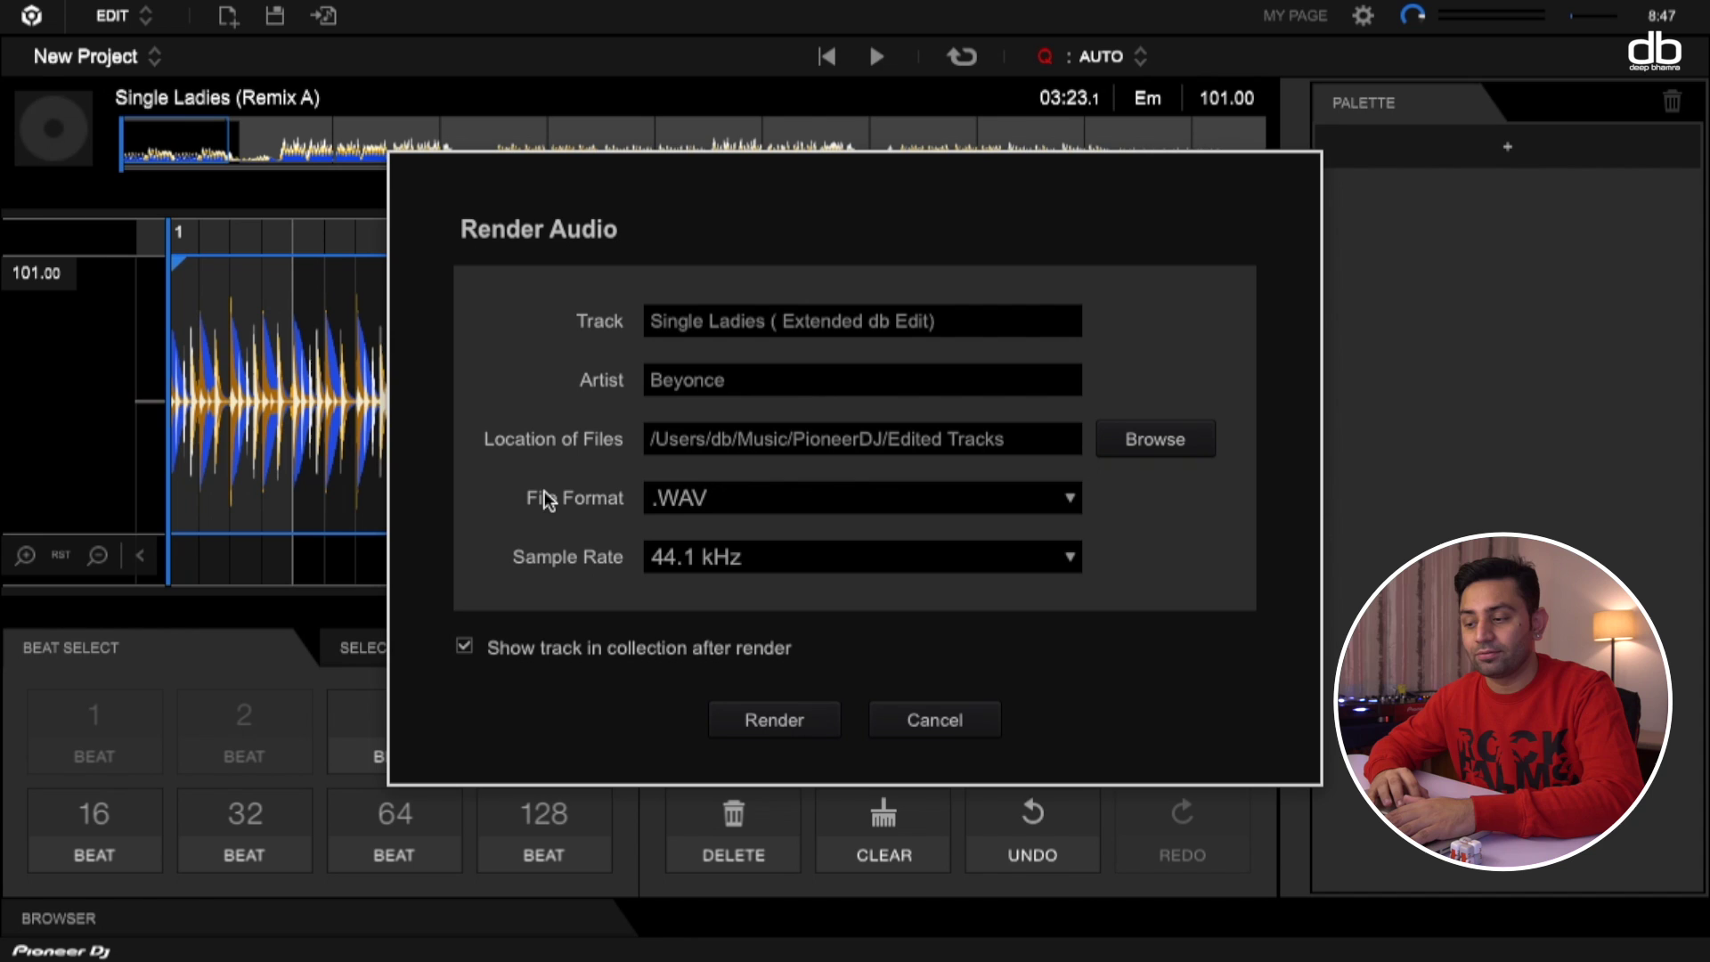
left_click(687, 494)
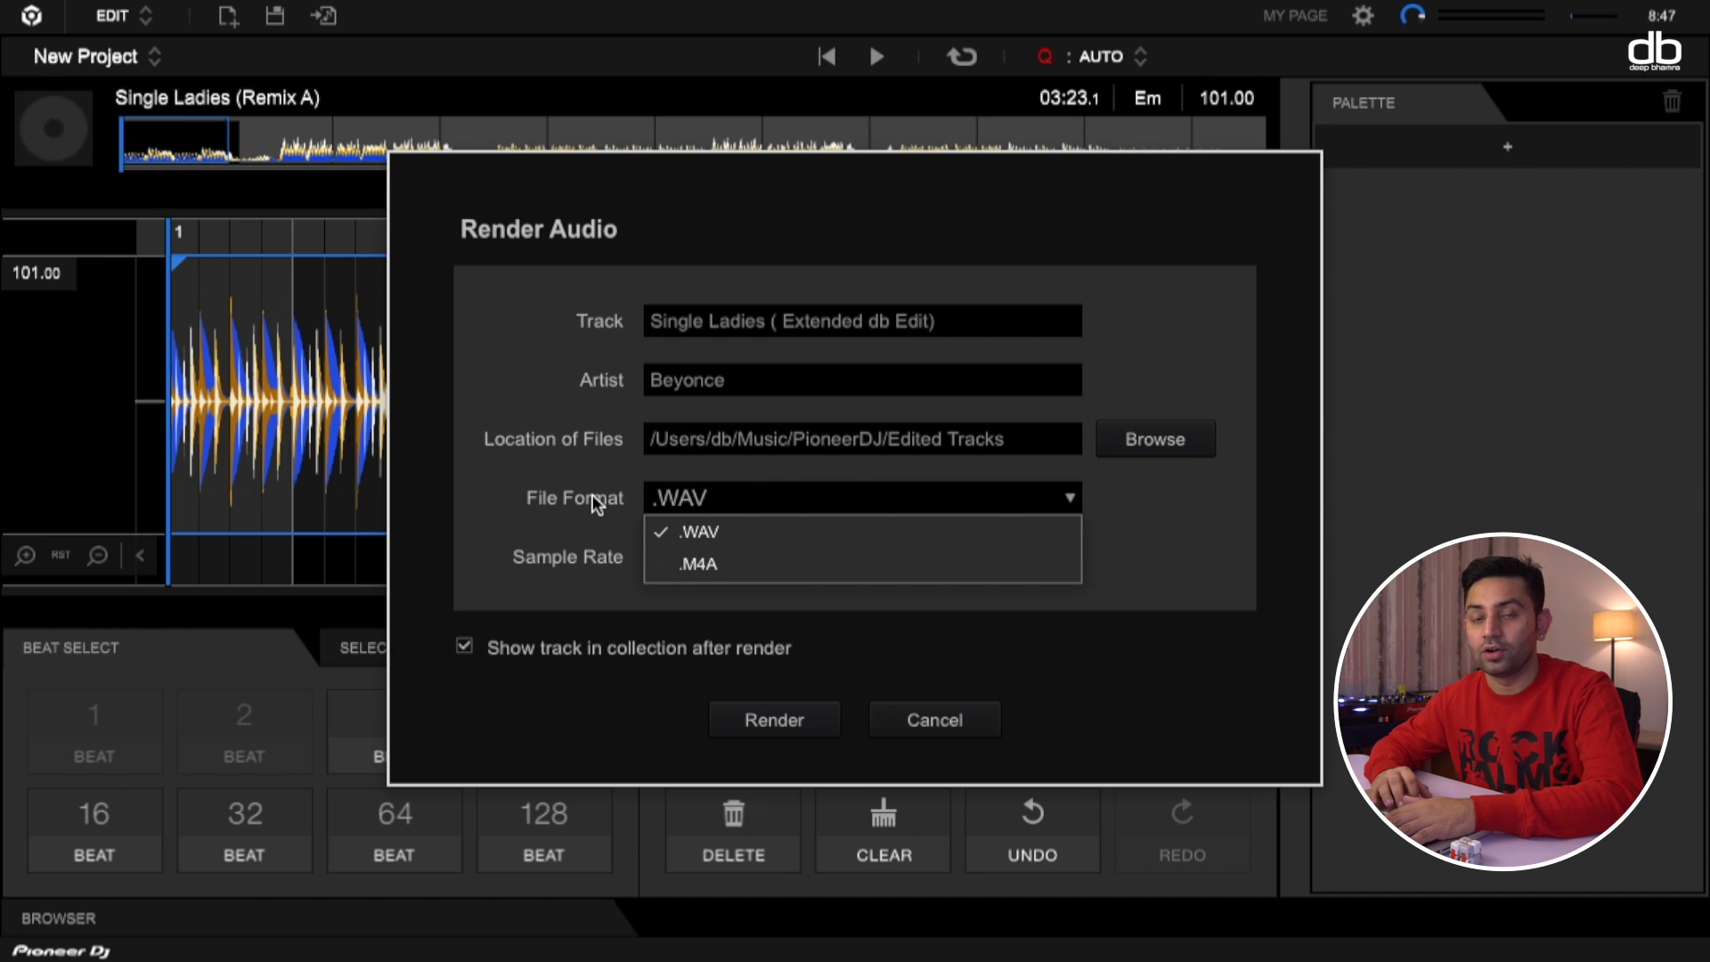
left_click(538, 494)
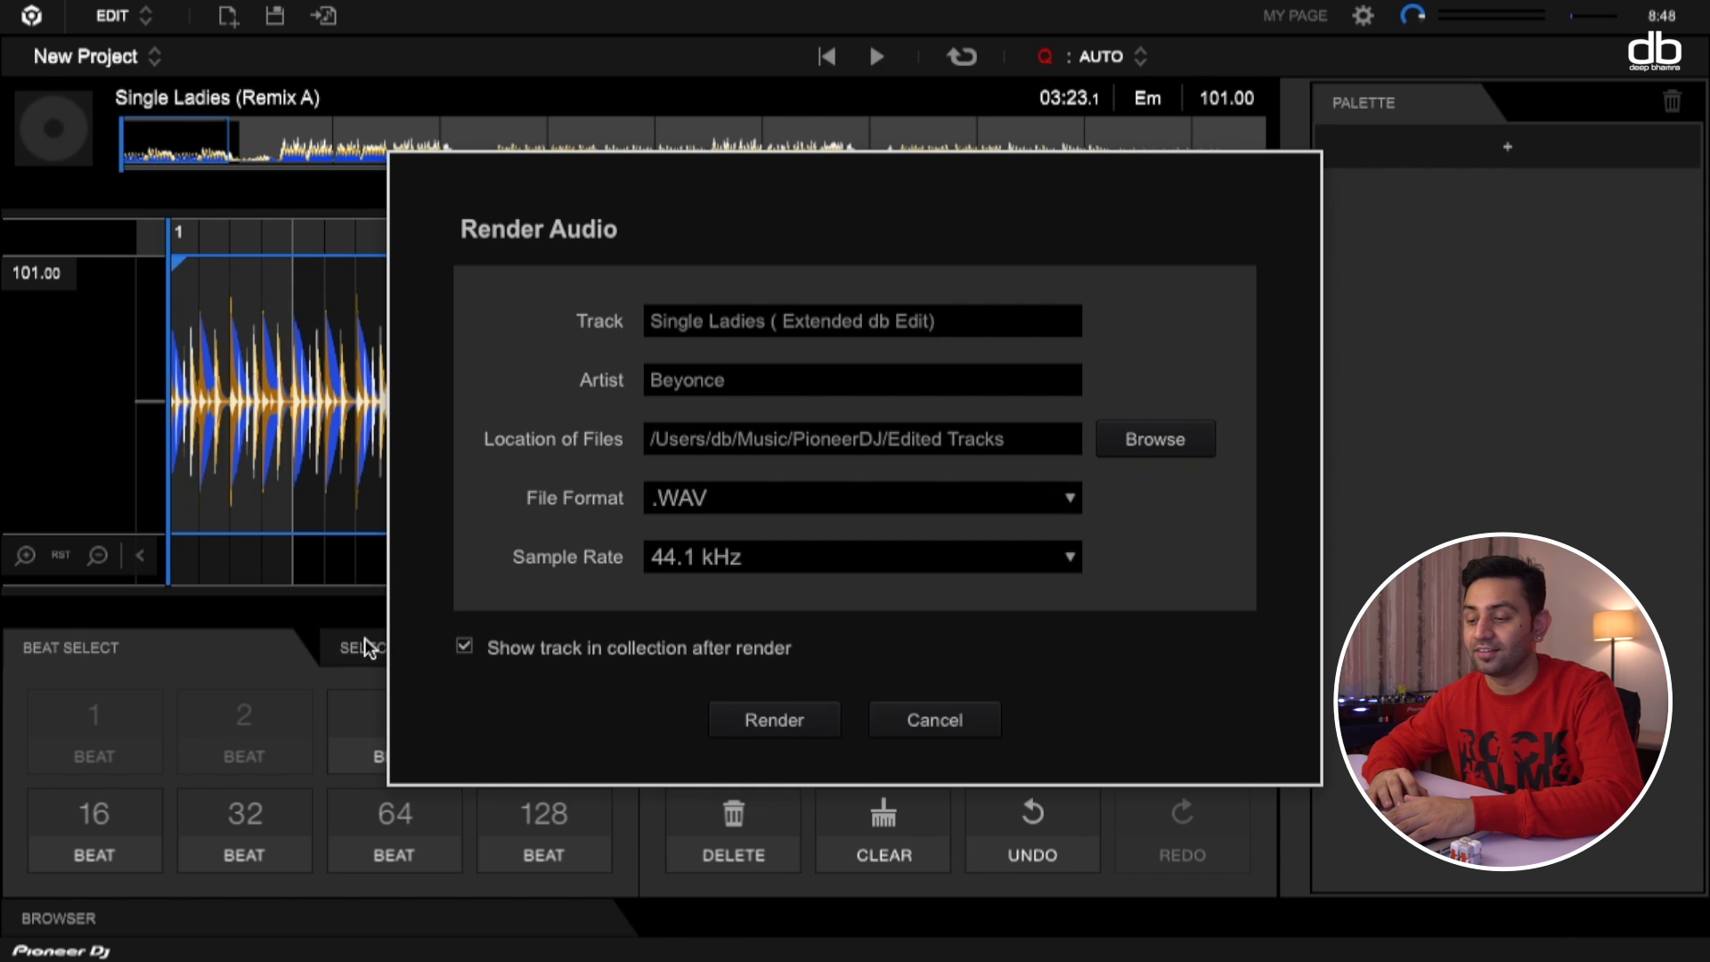
left_click(788, 718)
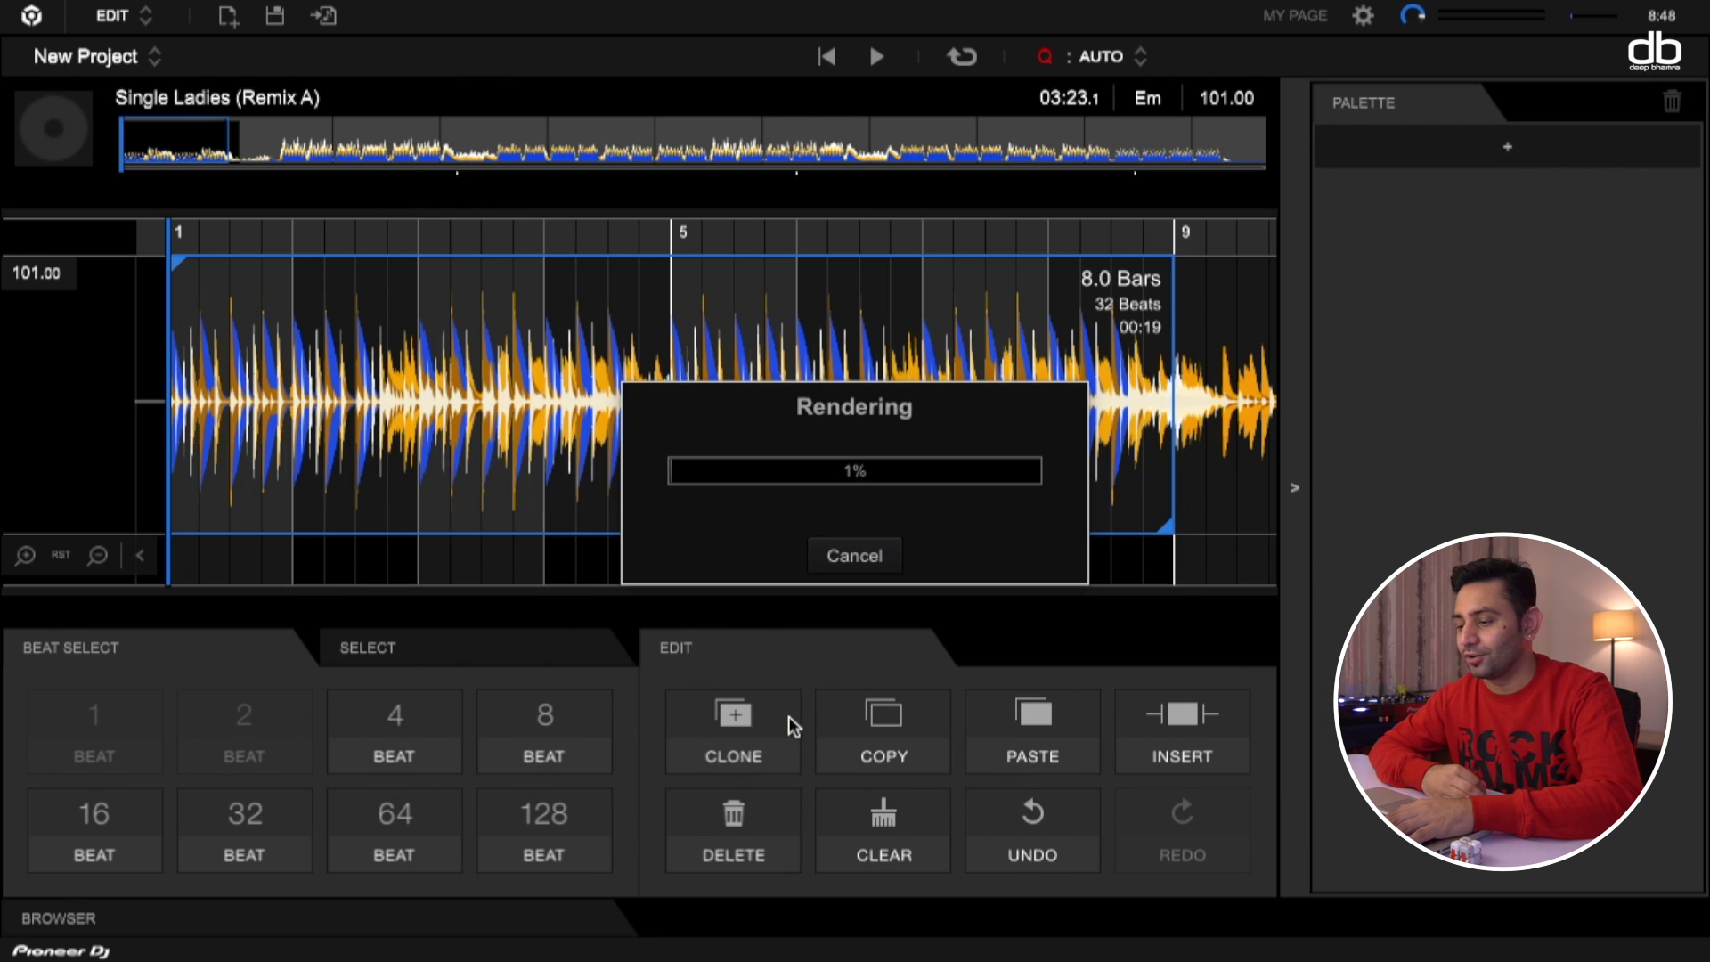